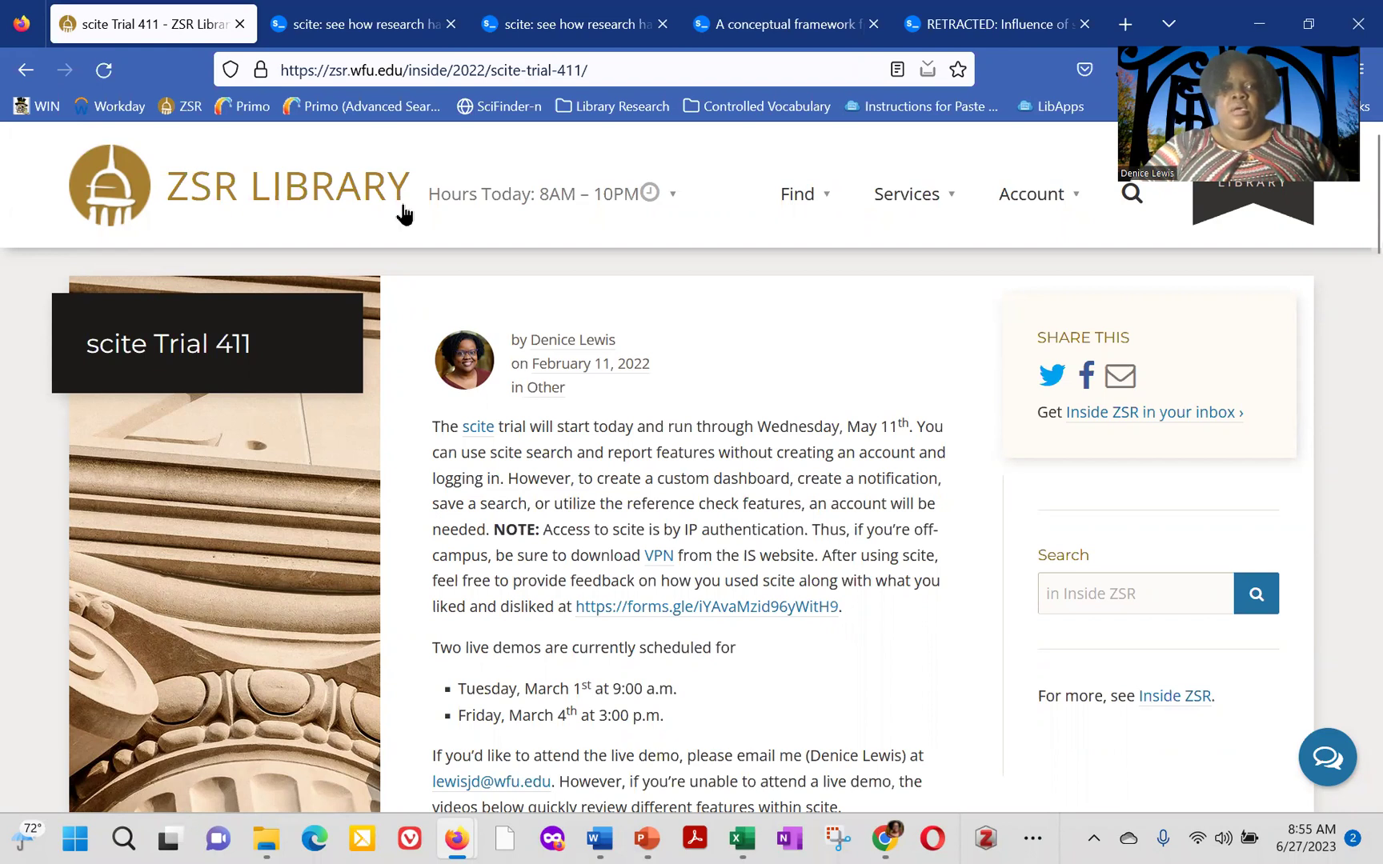
{"action": "left_click", "coordinate": [347, 30]}
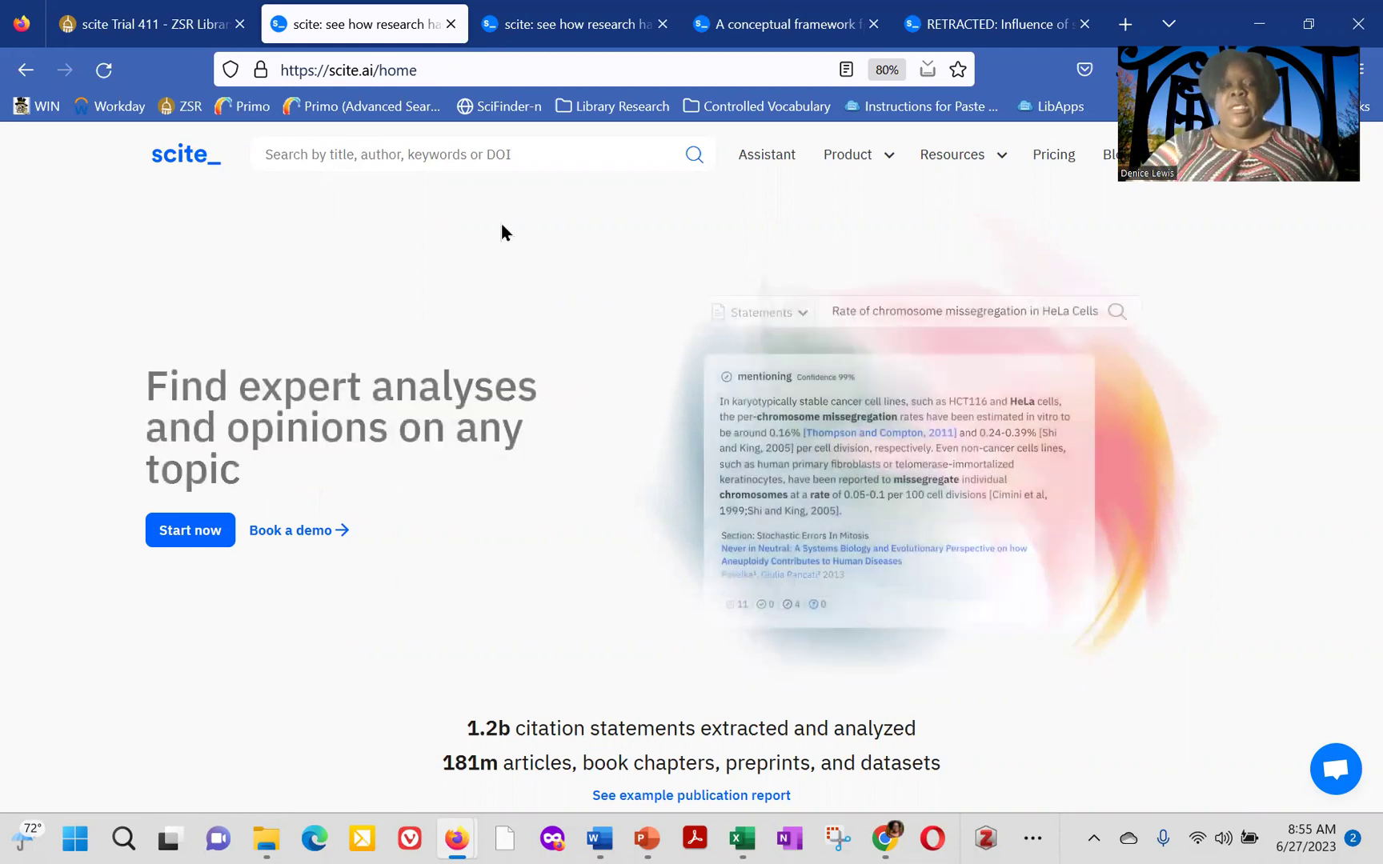
Search scite for "information literacy" AND engineering, which returns 405 results.
{"action": "left_click", "coordinate": [400, 155]}
{"action": "type", "text": "\""}
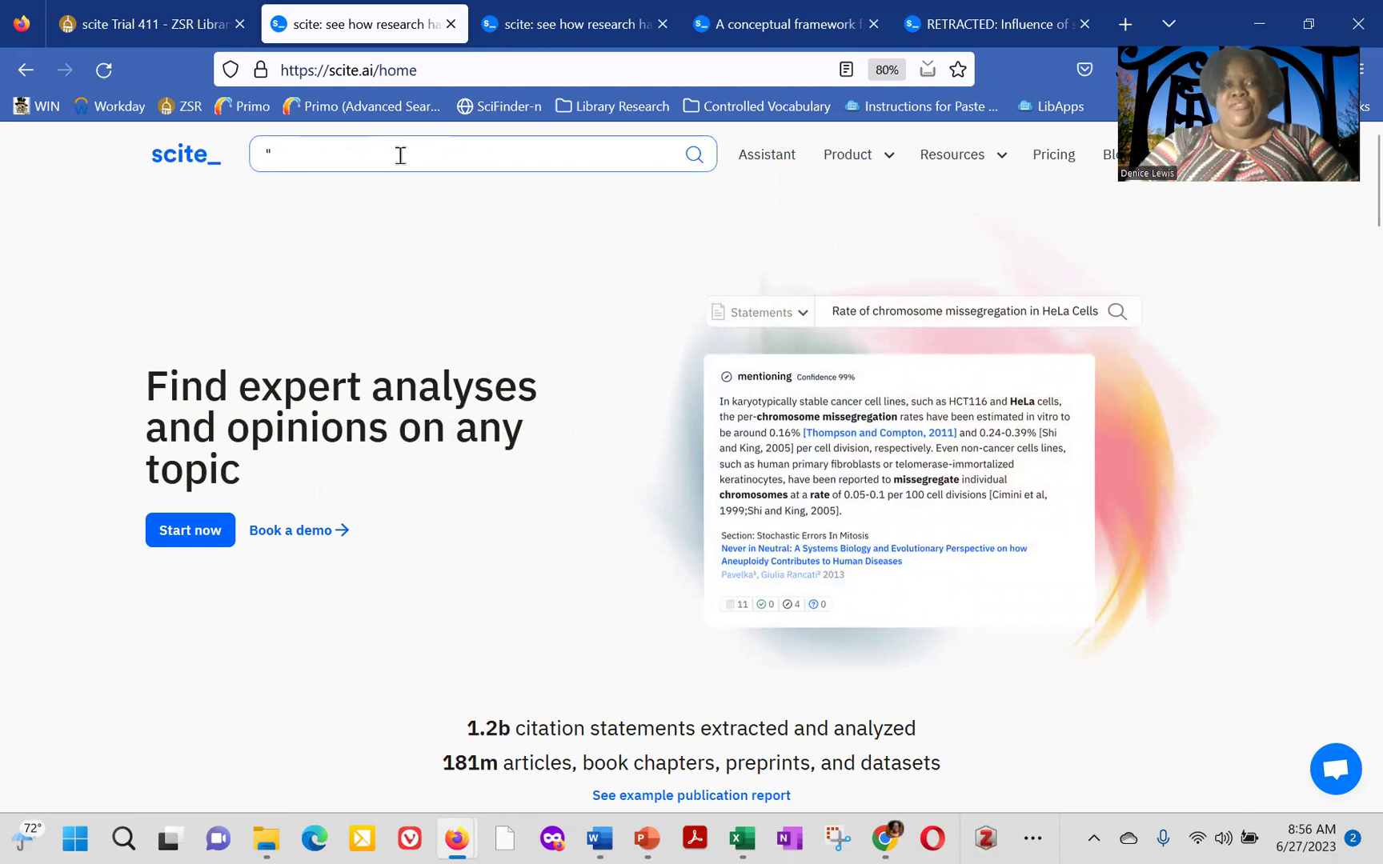
{"action": "type", "text": "inform"}
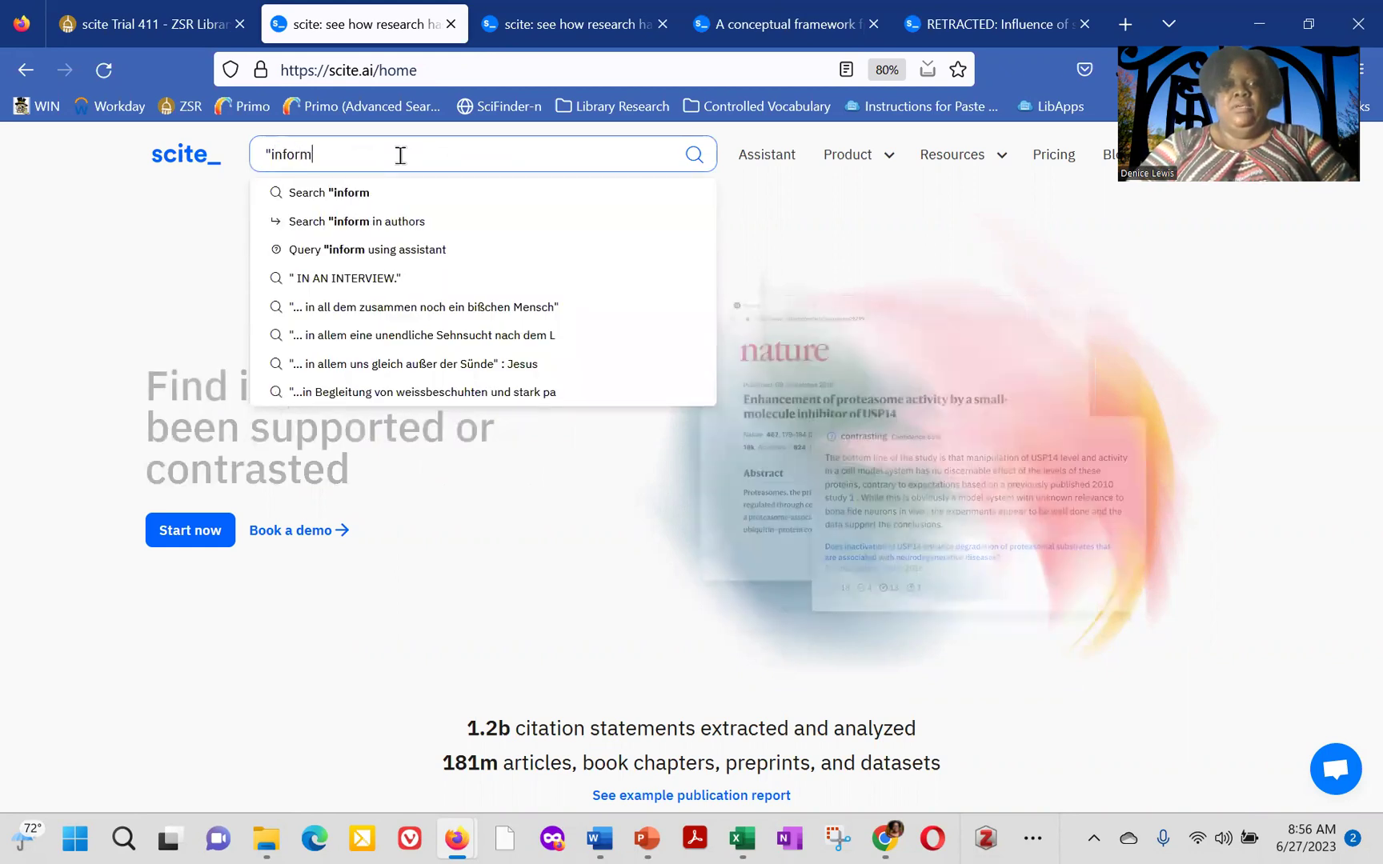
{"action": "type", "text": "ation lier"}
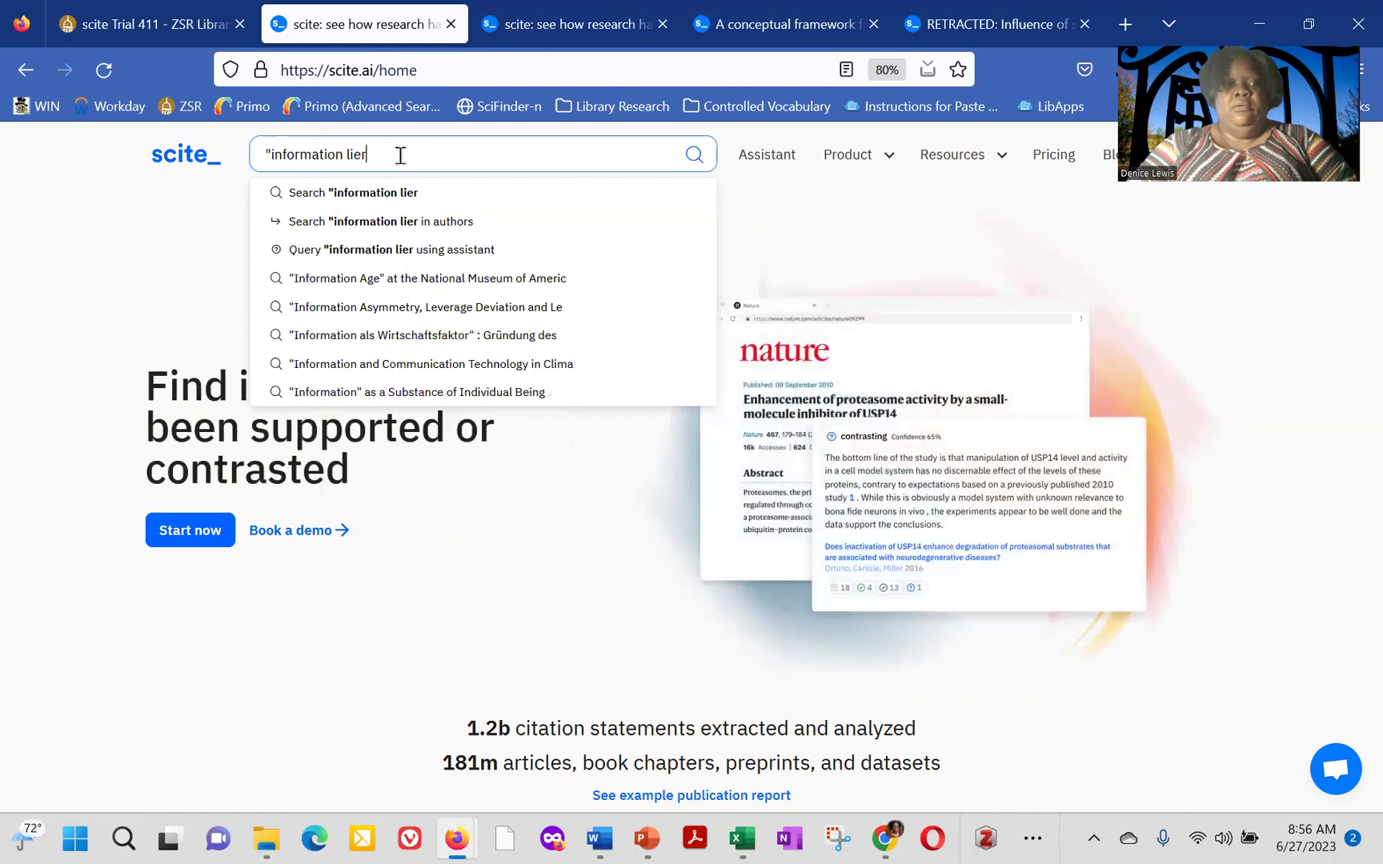
{"action": "key", "text": "BackSpace"}
{"action": "key", "text": "BackSpace"}
{"action": "type", "text": "teracy\""}
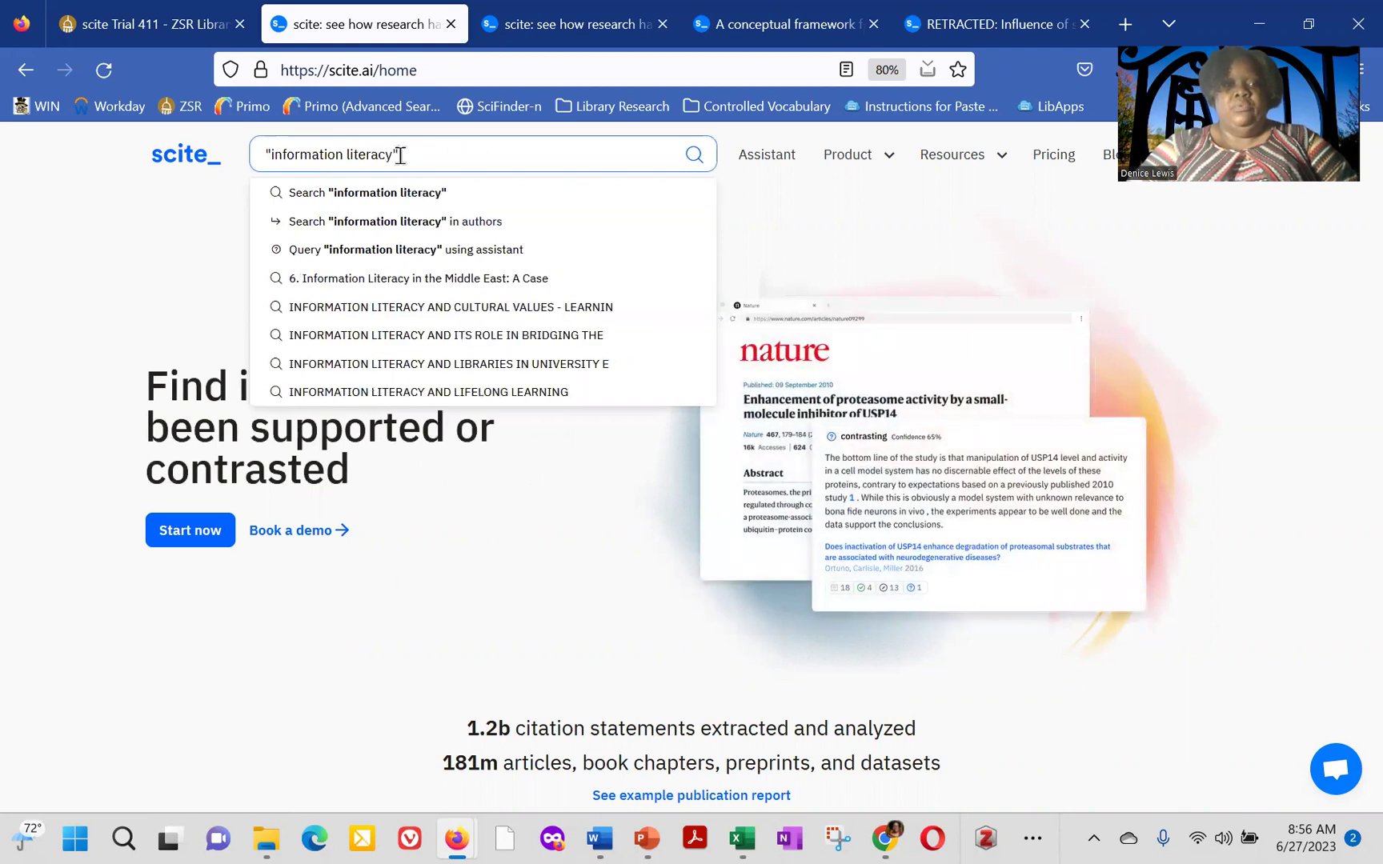
{"action": "type", "text": " AND e"}
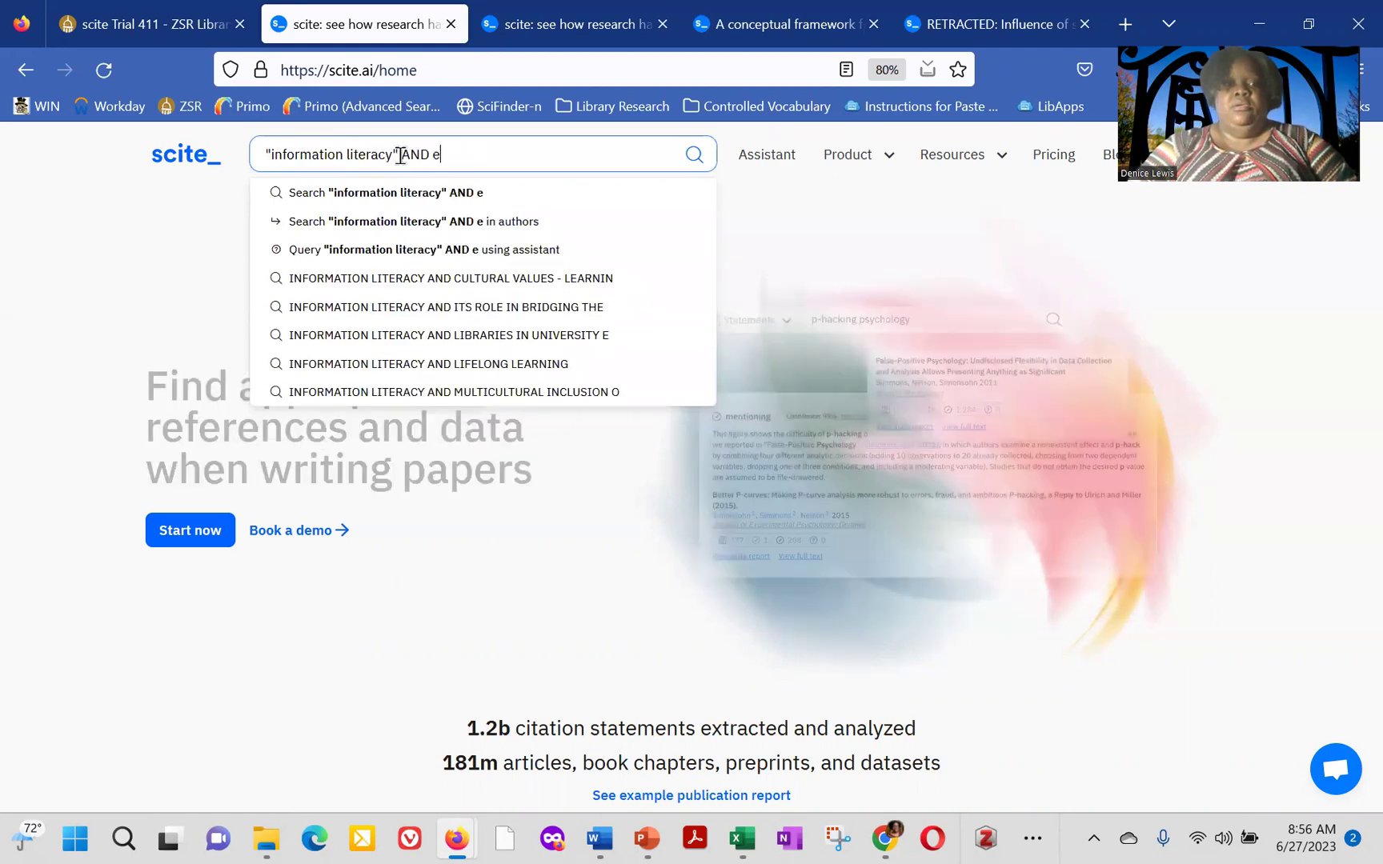
{"action": "type", "text": "ngineering"}
{"action": "key", "text": "Return"}
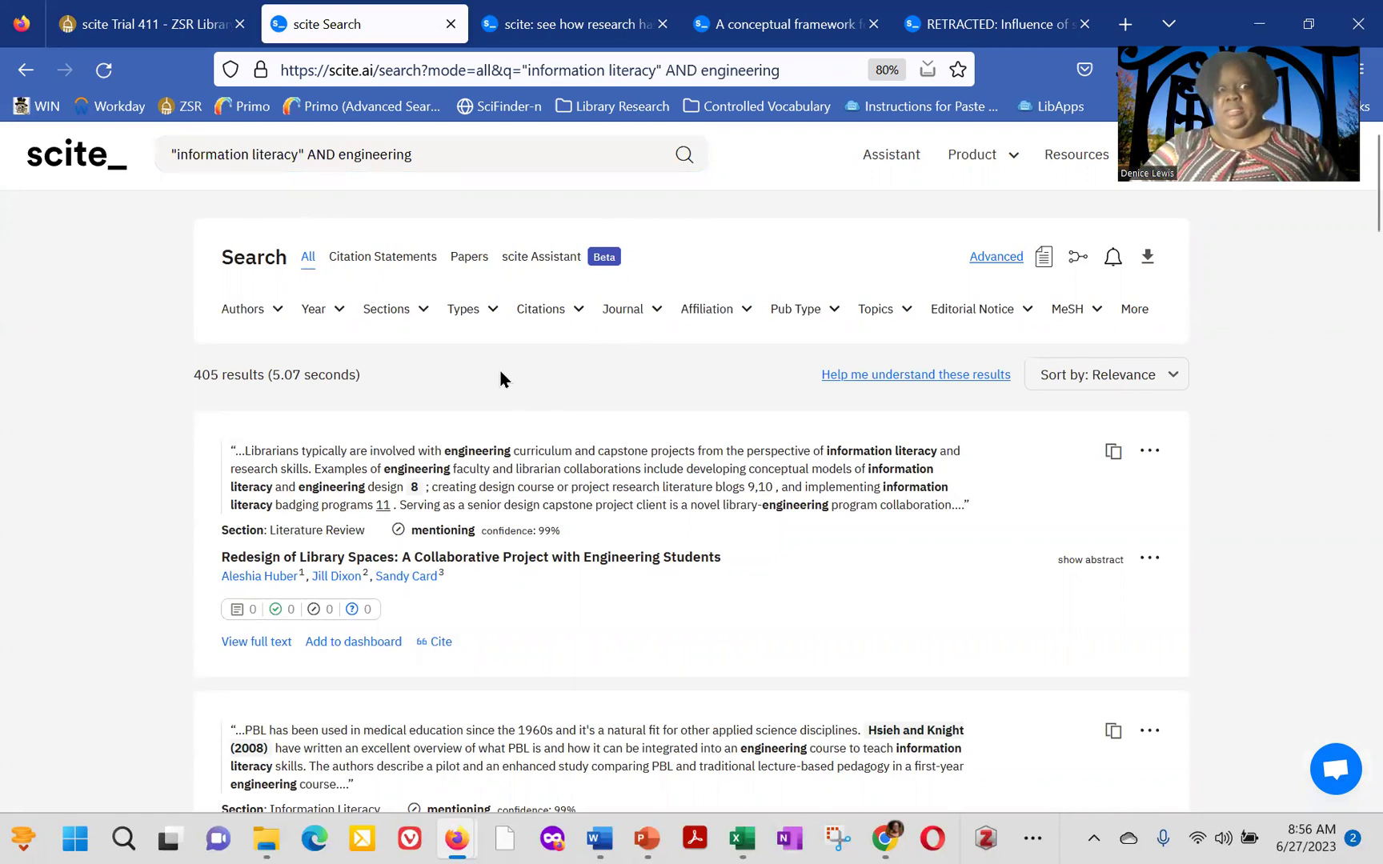
Switch the results to Citation Statements, listing 405 statement hits.
{"action": "left_click", "coordinate": [385, 262]}
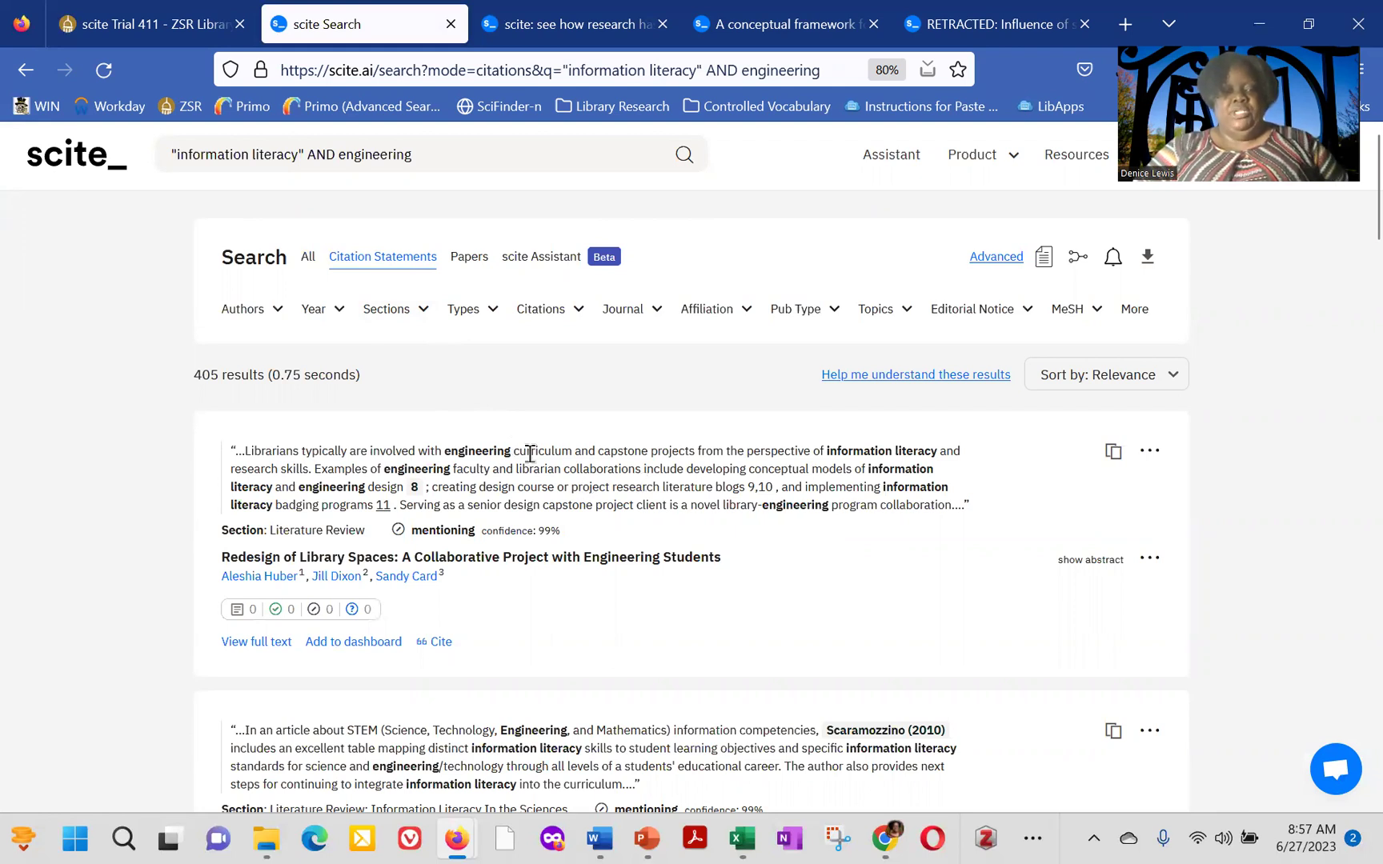
{"action": "key", "text": "ctrl+plus"}
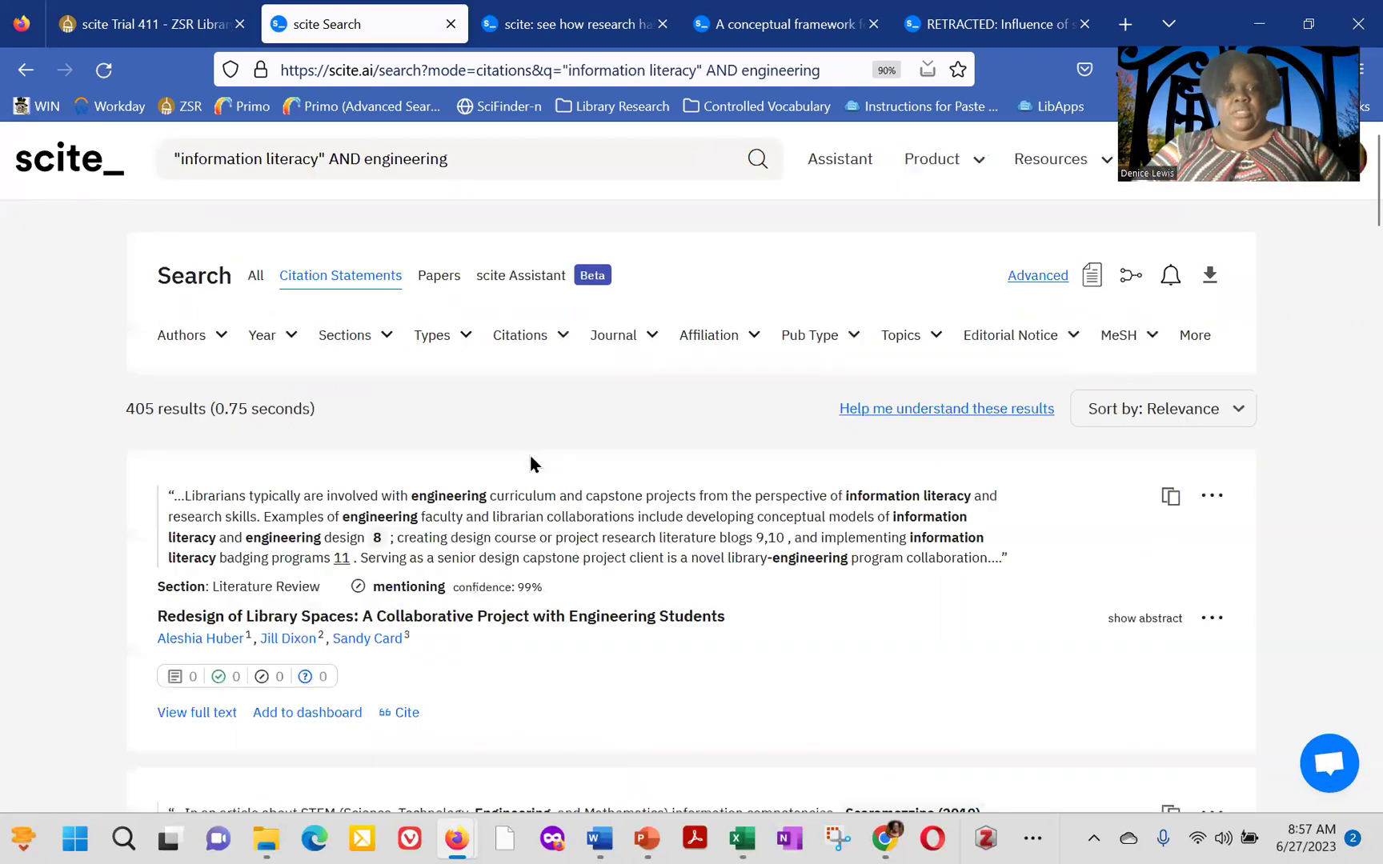
{"action": "scroll", "coordinate": [530, 456], "scroll_direction": "down", "scroll_amount": 2}
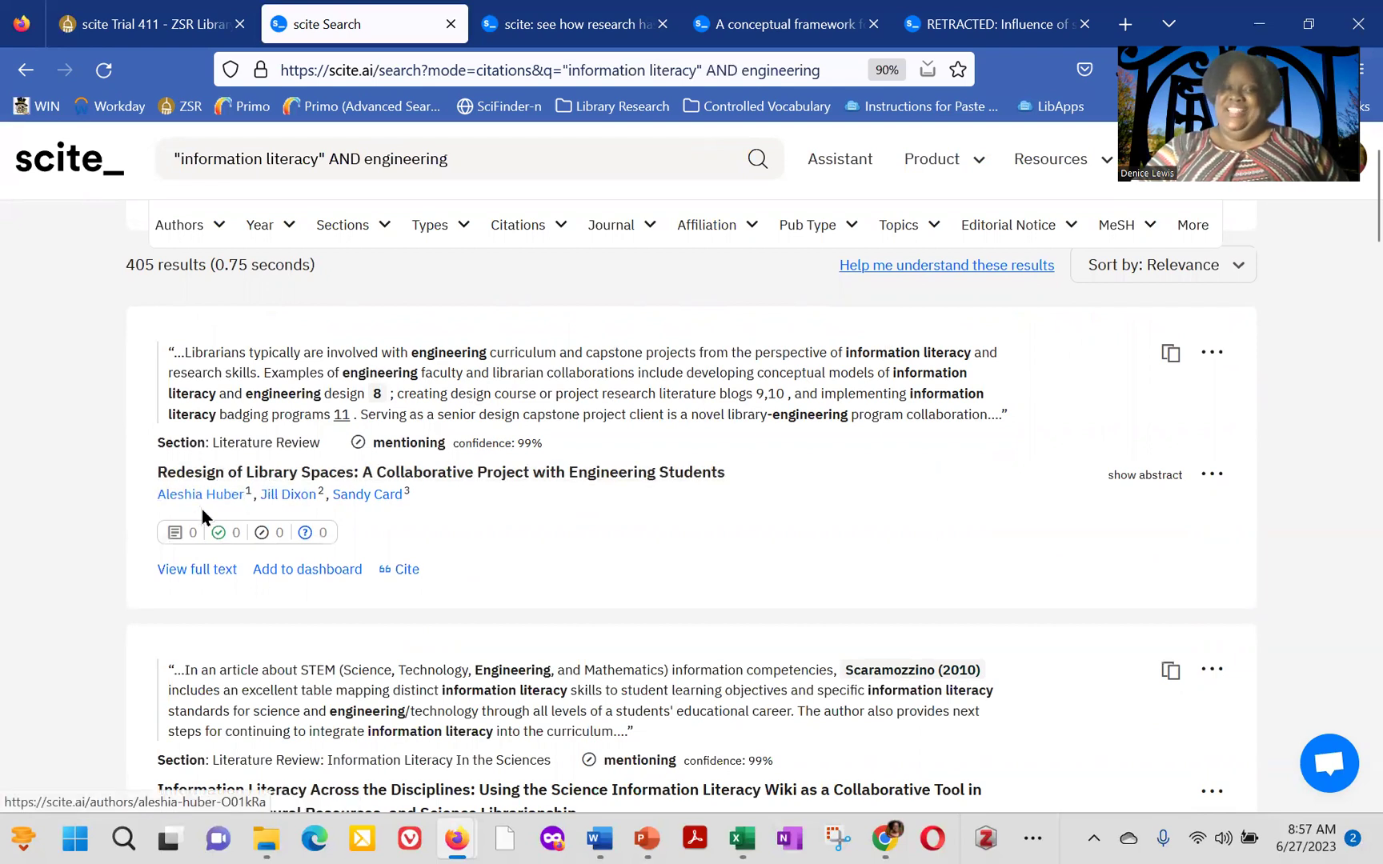
{"action": "scroll", "coordinate": [487, 530], "scroll_direction": "down", "scroll_amount": 4}
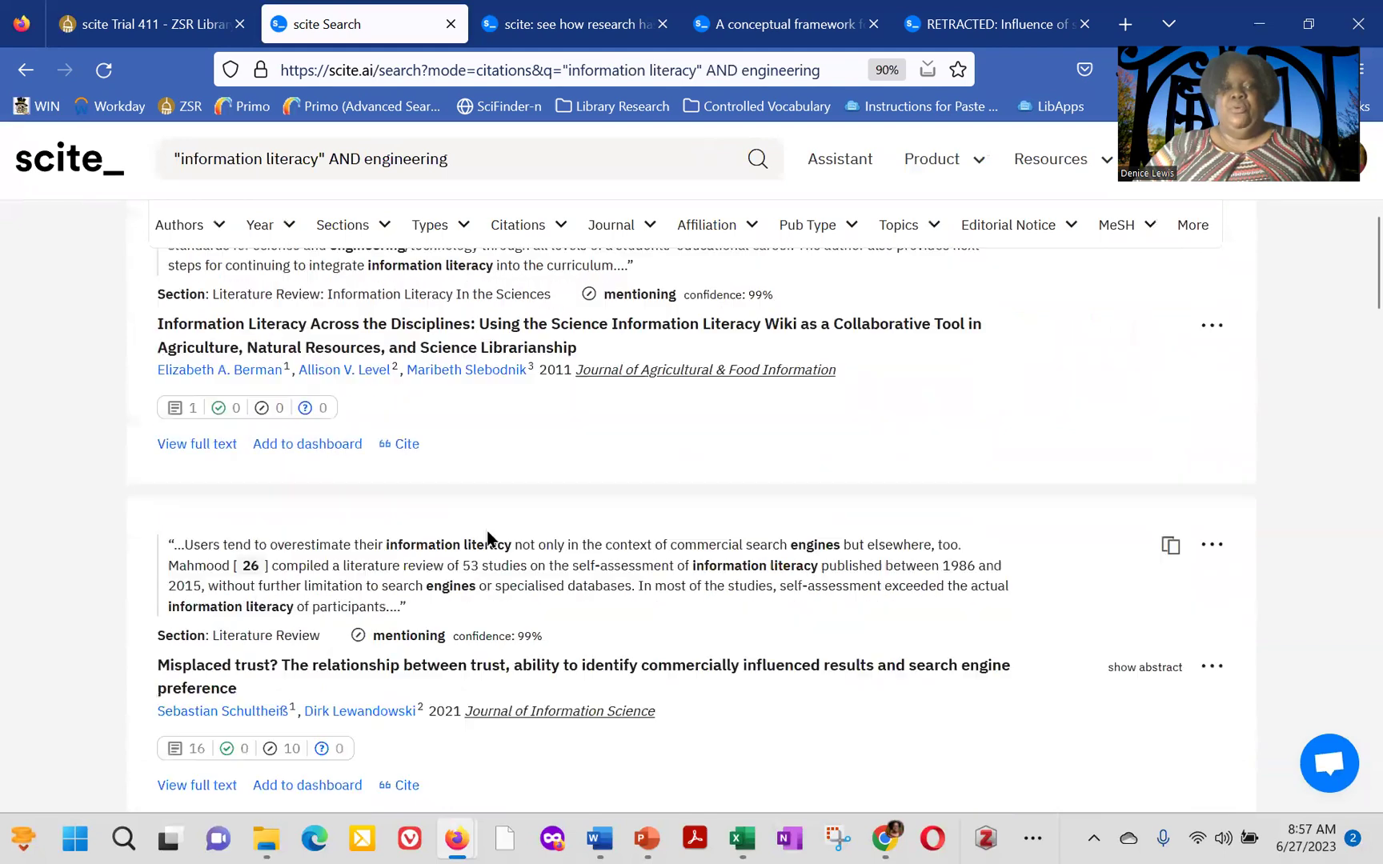
{"action": "scroll", "coordinate": [488, 536], "scroll_direction": "down", "scroll_amount": 3}
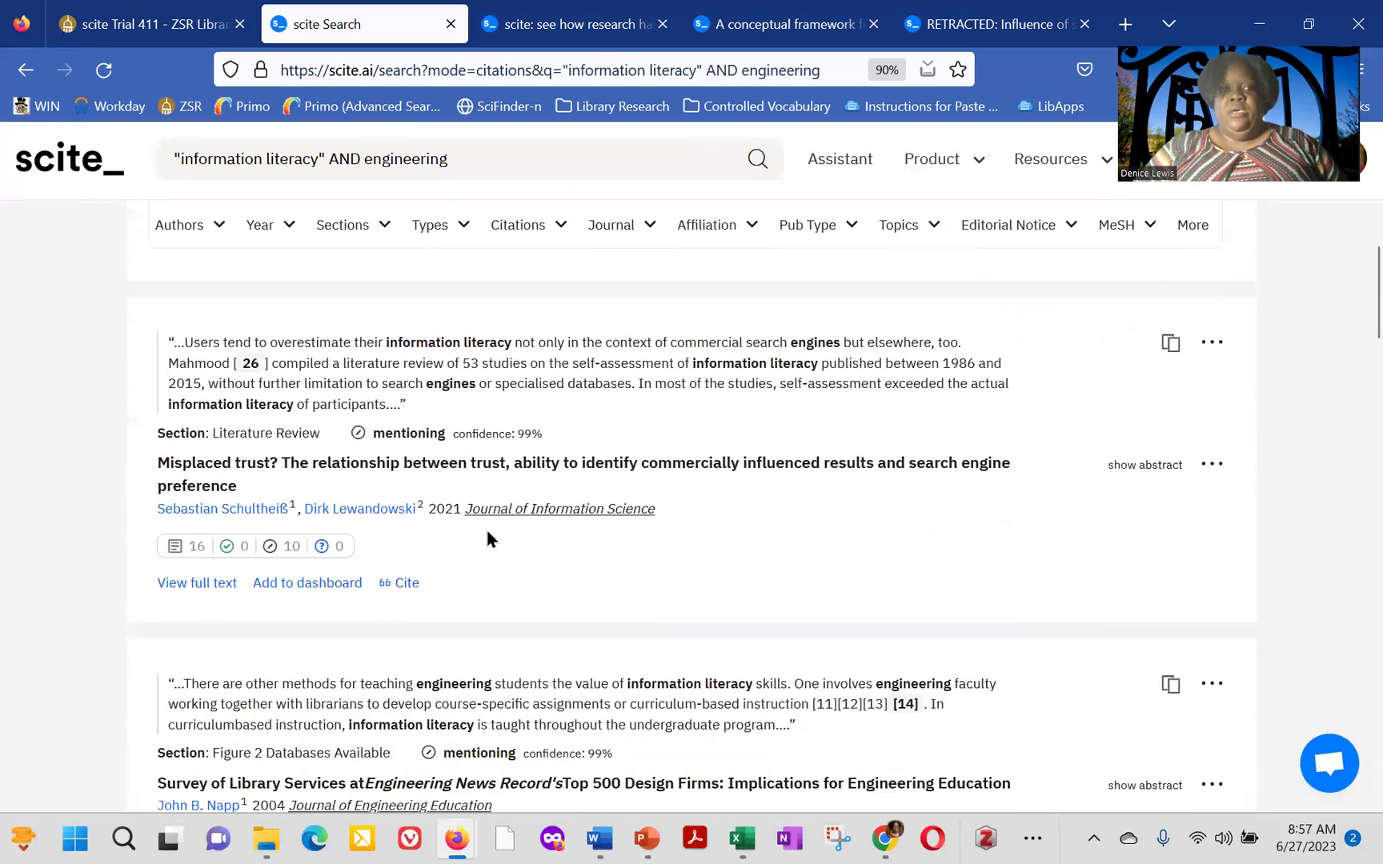
{"action": "scroll", "coordinate": [486, 530], "scroll_direction": "up", "scroll_amount": 10}
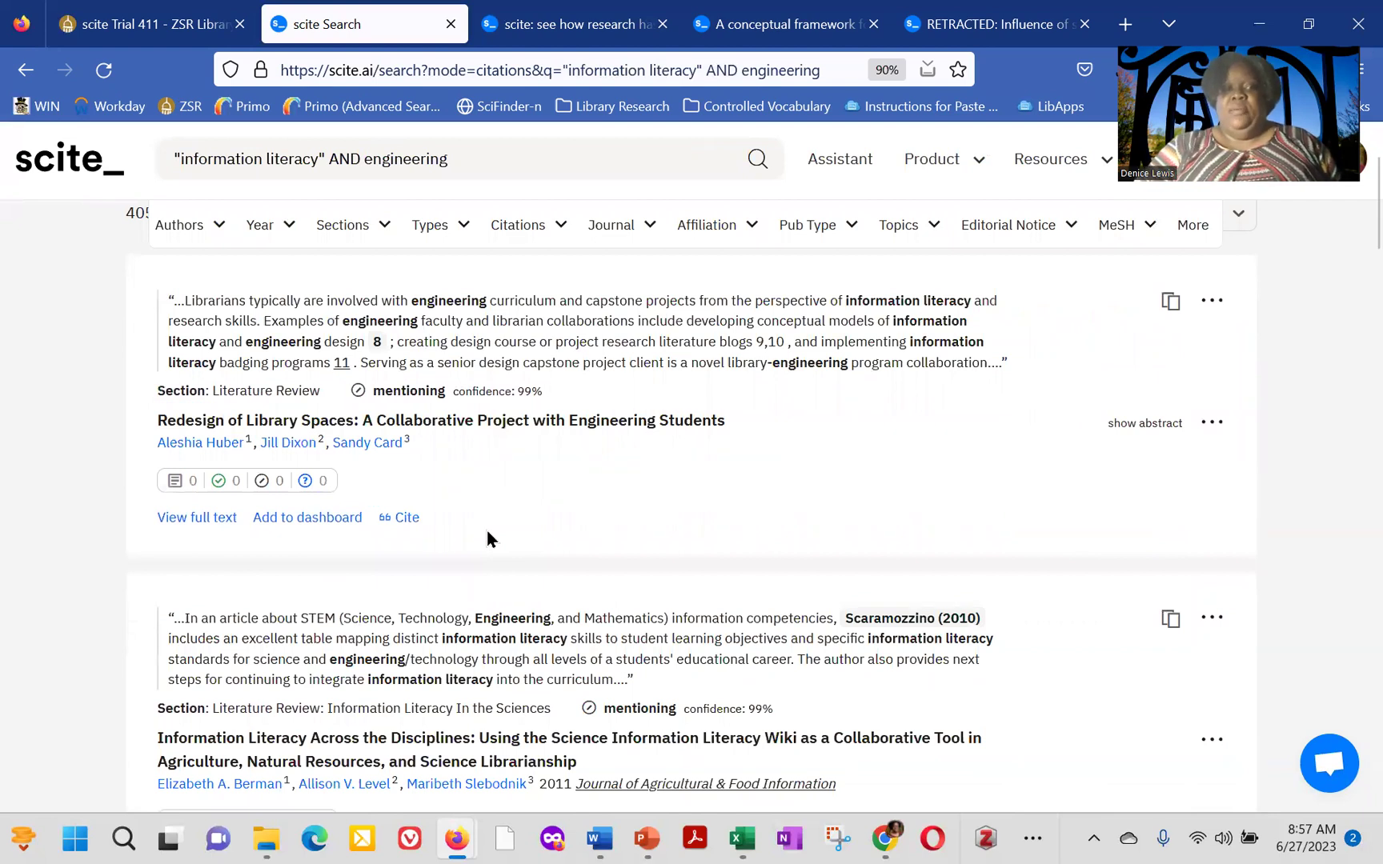
{"action": "scroll", "coordinate": [489, 537], "scroll_direction": "down", "scroll_amount": 8}
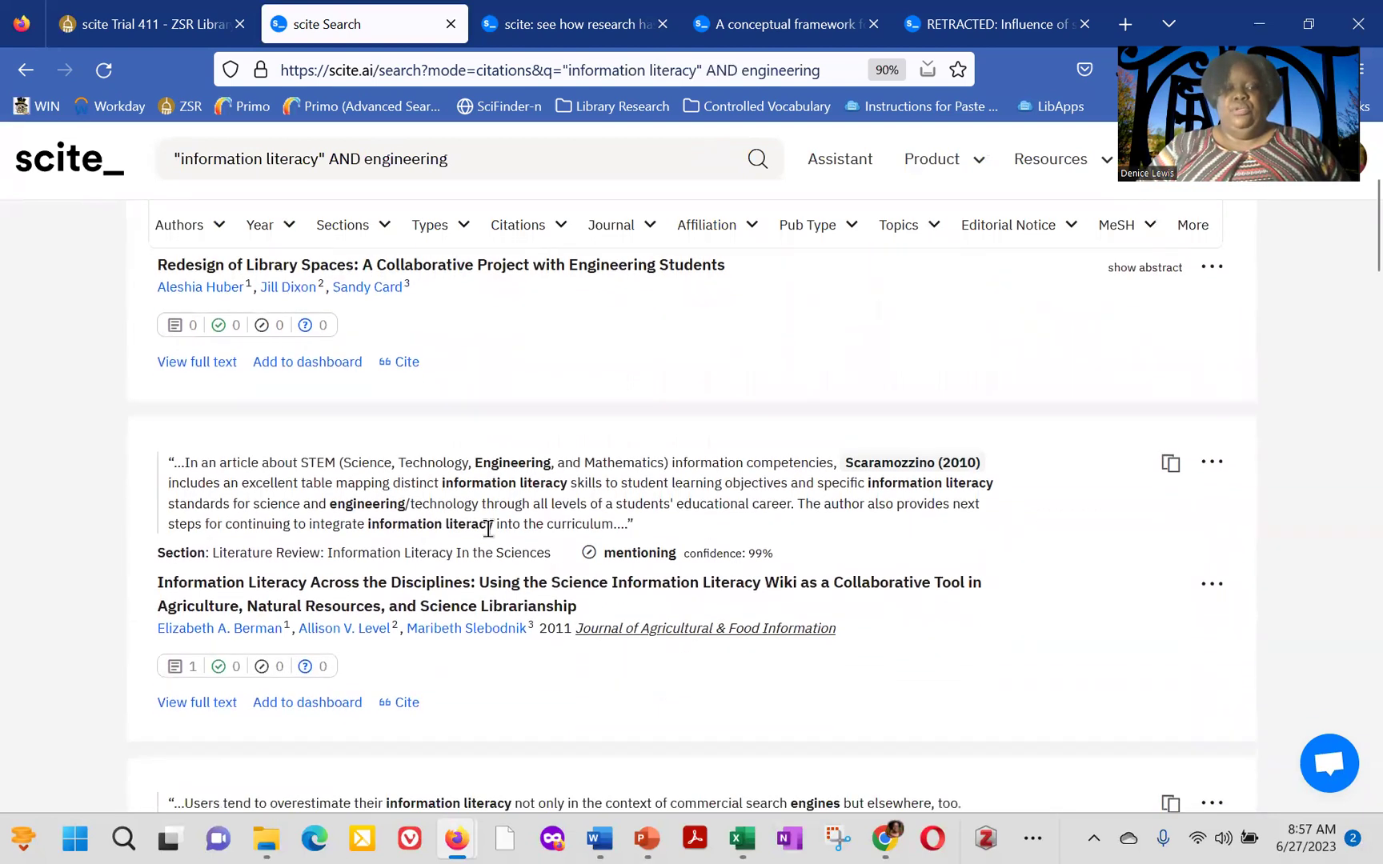
{"action": "scroll", "coordinate": [488, 538], "scroll_direction": "down", "scroll_amount": 4}
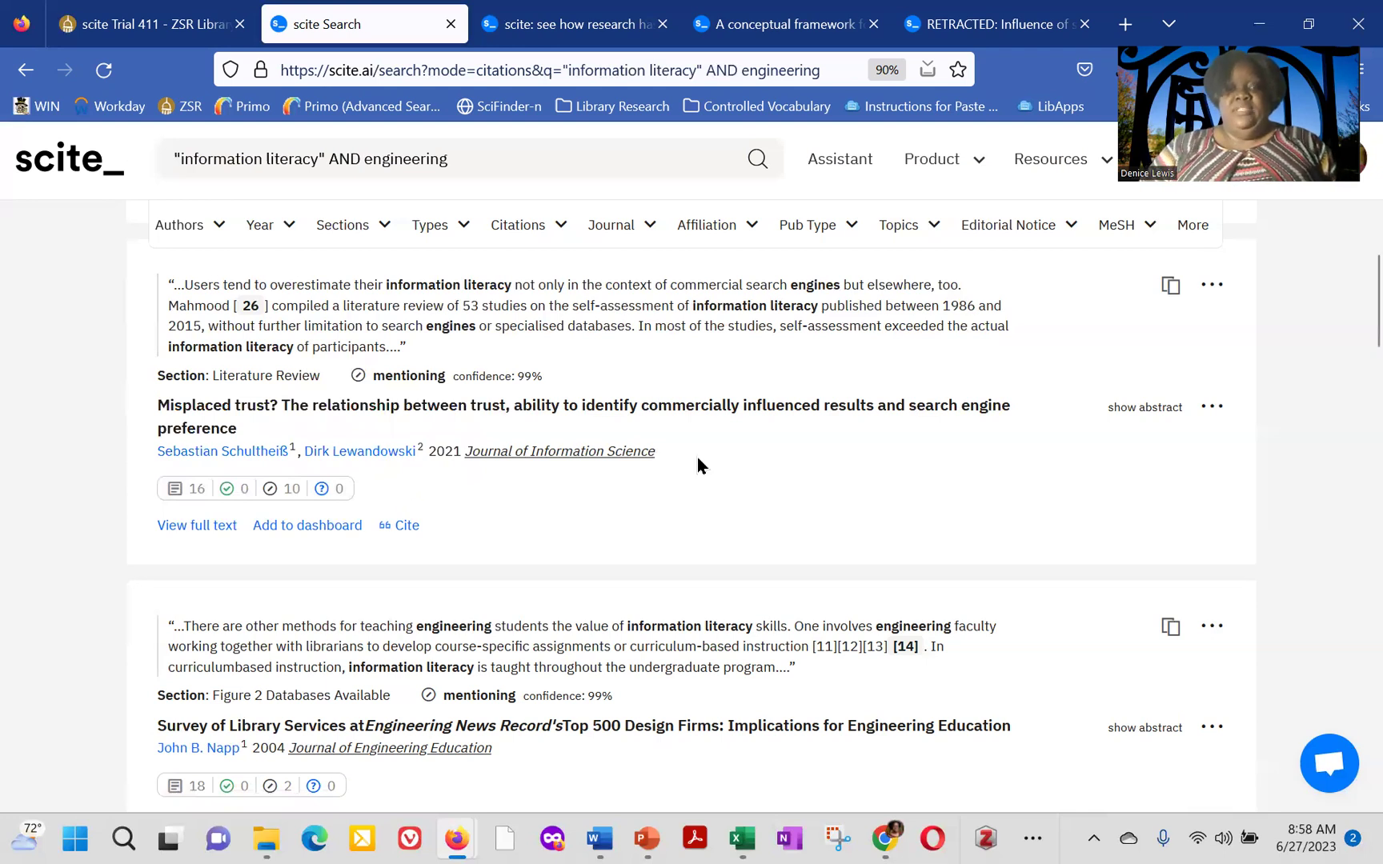
{"action": "scroll", "coordinate": [697, 465], "scroll_direction": "up", "scroll_amount": 1}
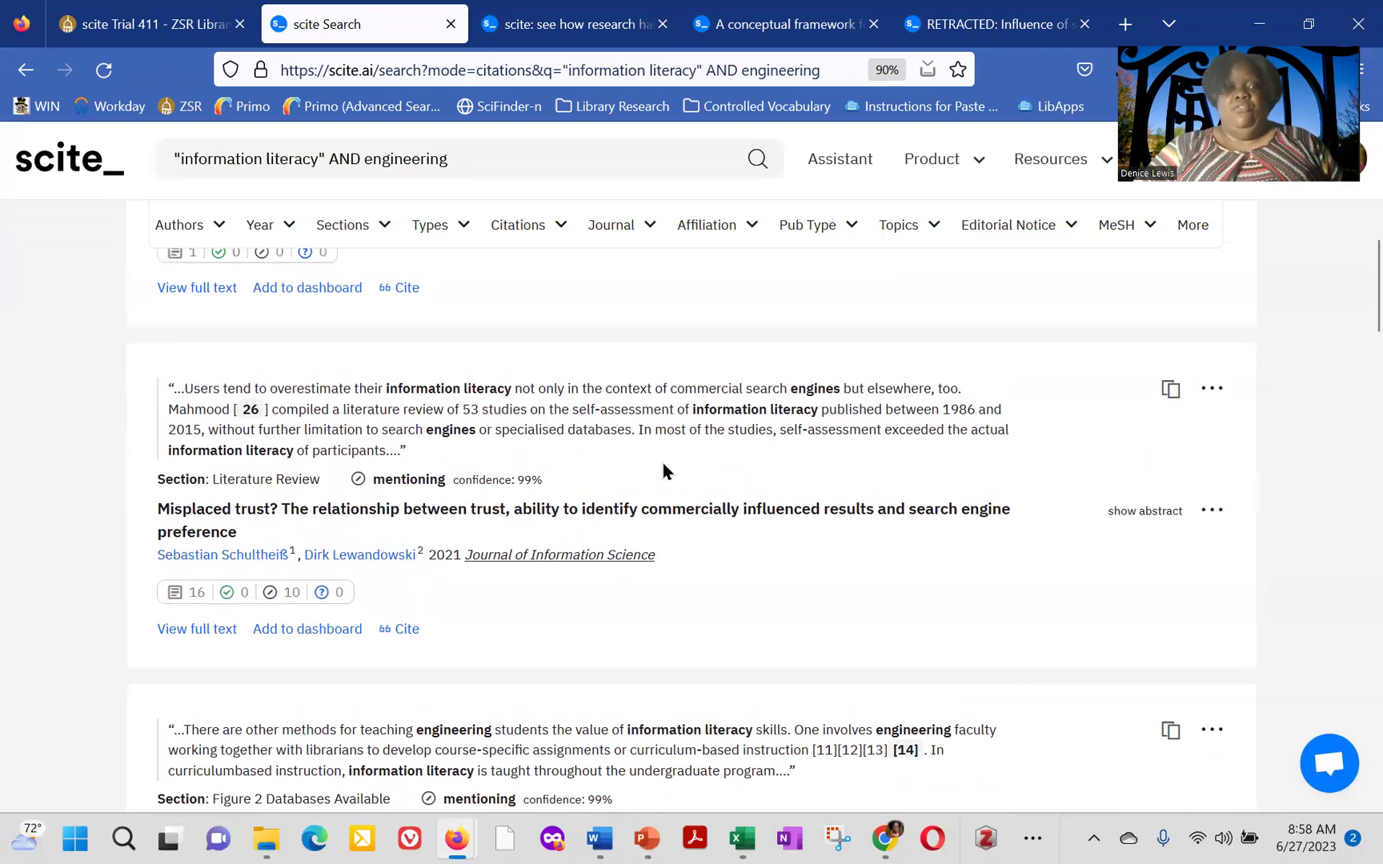
{"action": "mouse_move", "coordinate": [535, 477]}
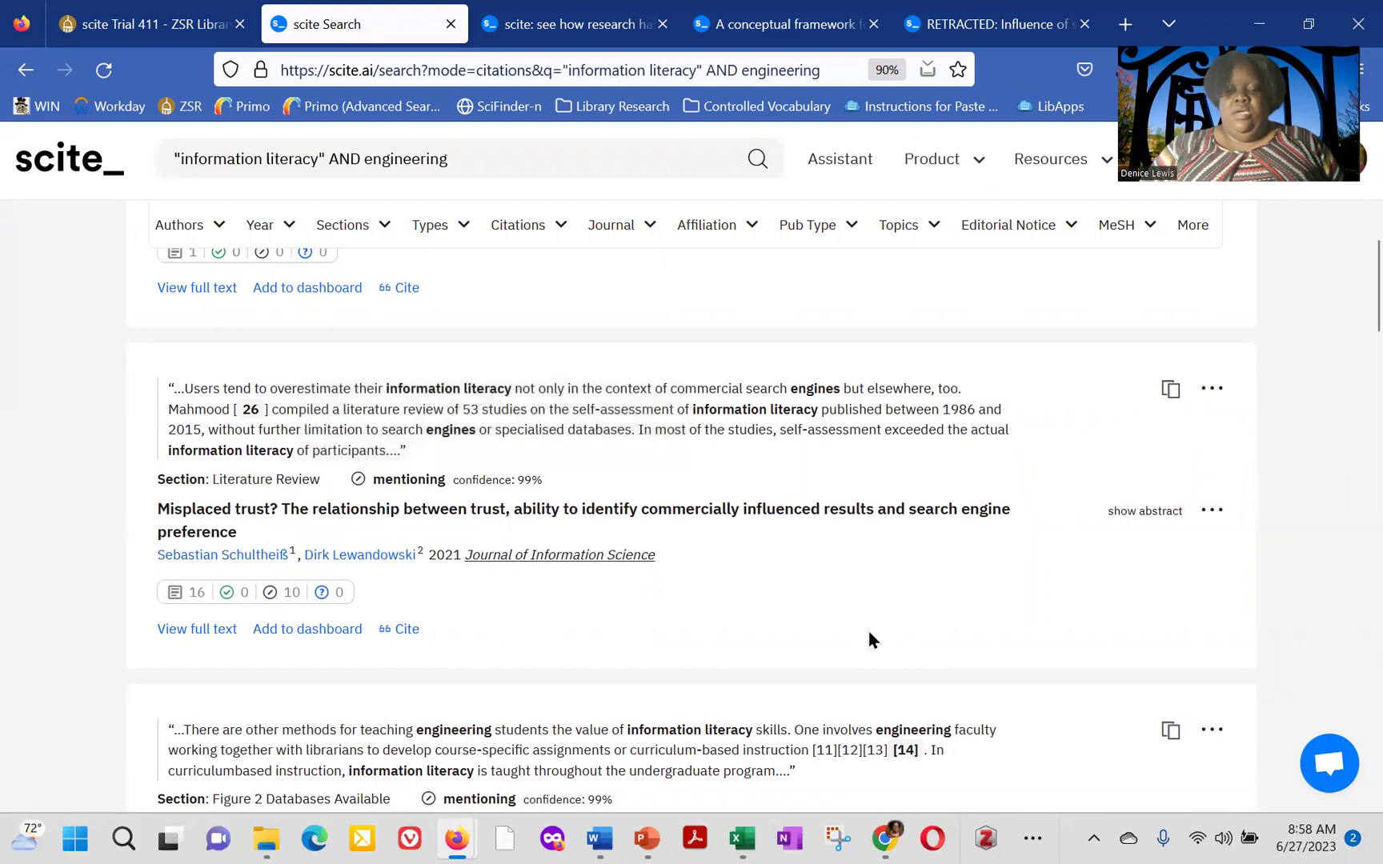
{"action": "scroll", "coordinate": [871, 638], "scroll_direction": "down", "scroll_amount": 3}
{"action": "scroll", "coordinate": [871, 639], "scroll_direction": "down", "scroll_amount": 4}
{"action": "scroll", "coordinate": [869, 634], "scroll_direction": "down", "scroll_amount": 1}
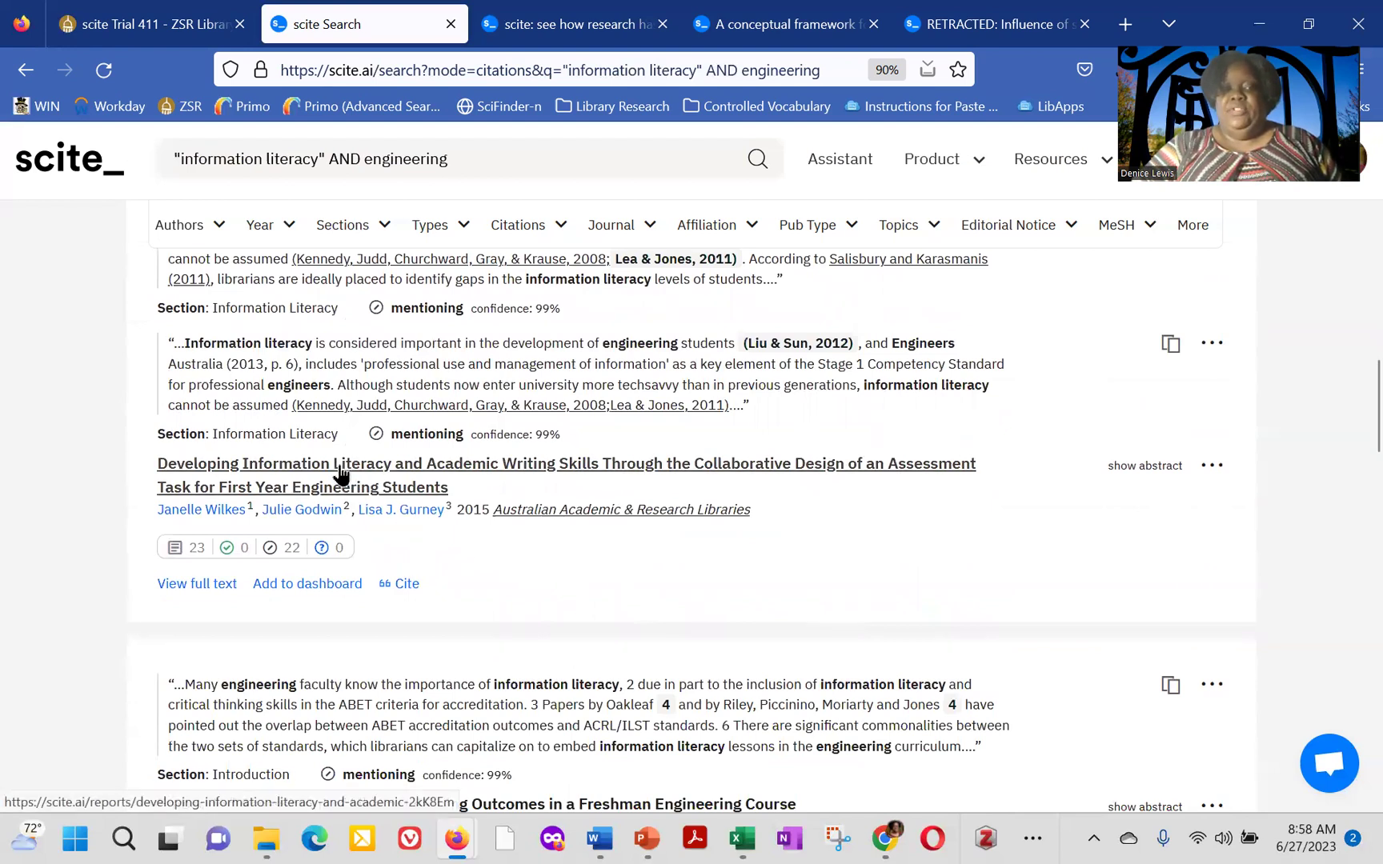
Open the 2015 Developing Information Literacy paper's report and glance at its more-actions menu.
{"action": "left_click", "coordinate": [340, 469]}
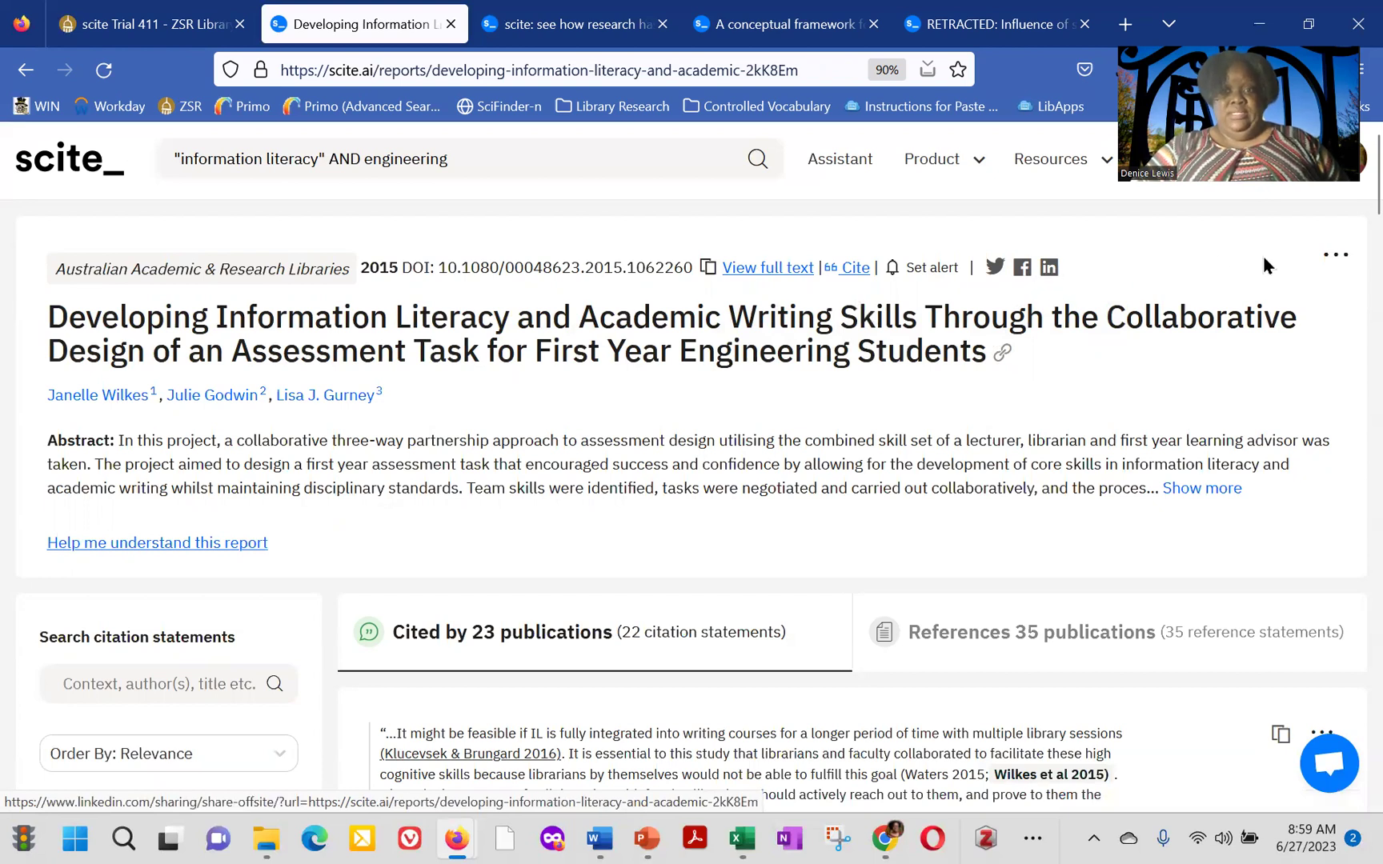
{"action": "left_click", "coordinate": [1336, 265]}
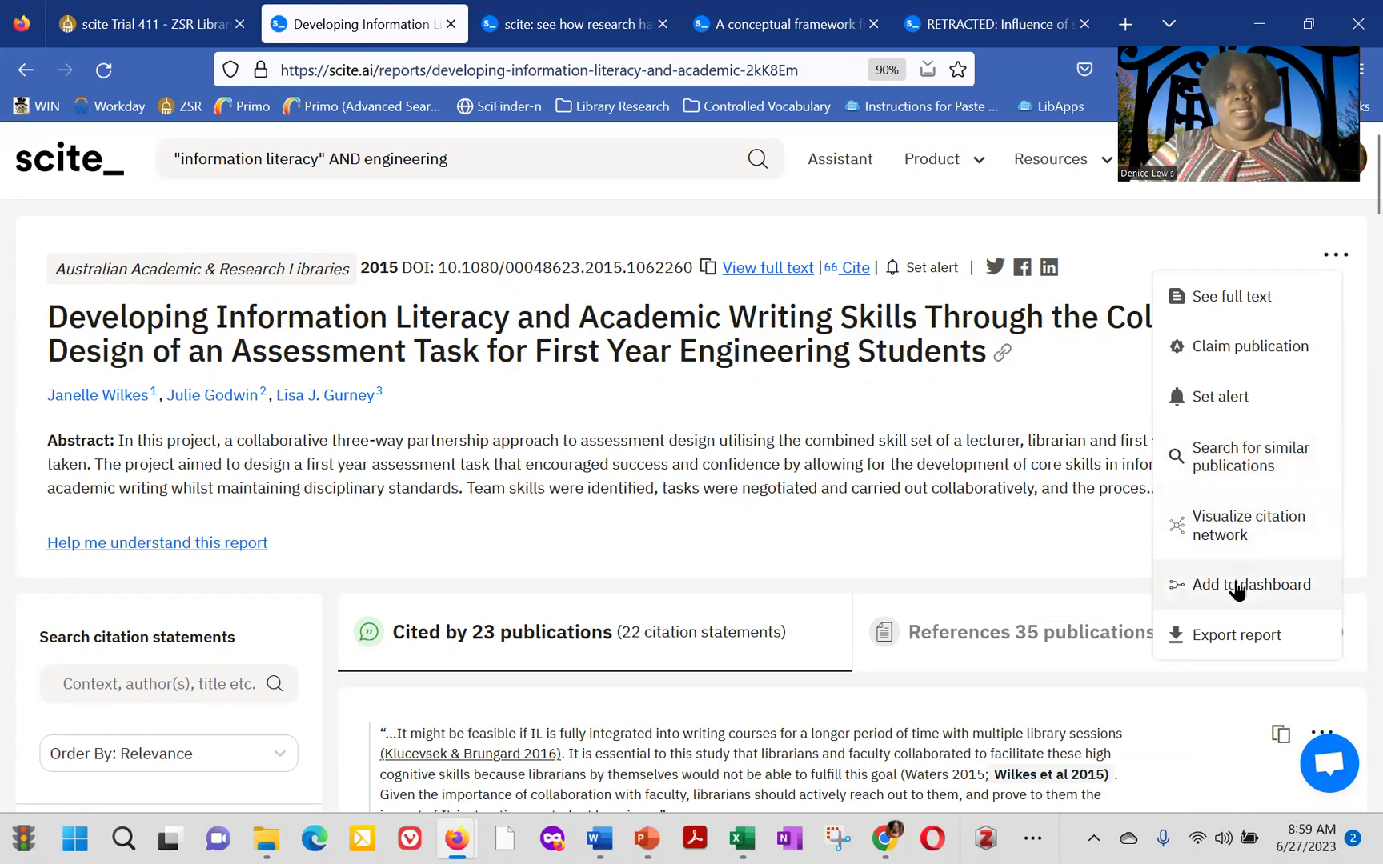
{"action": "right_click", "coordinate": [630, 458]}
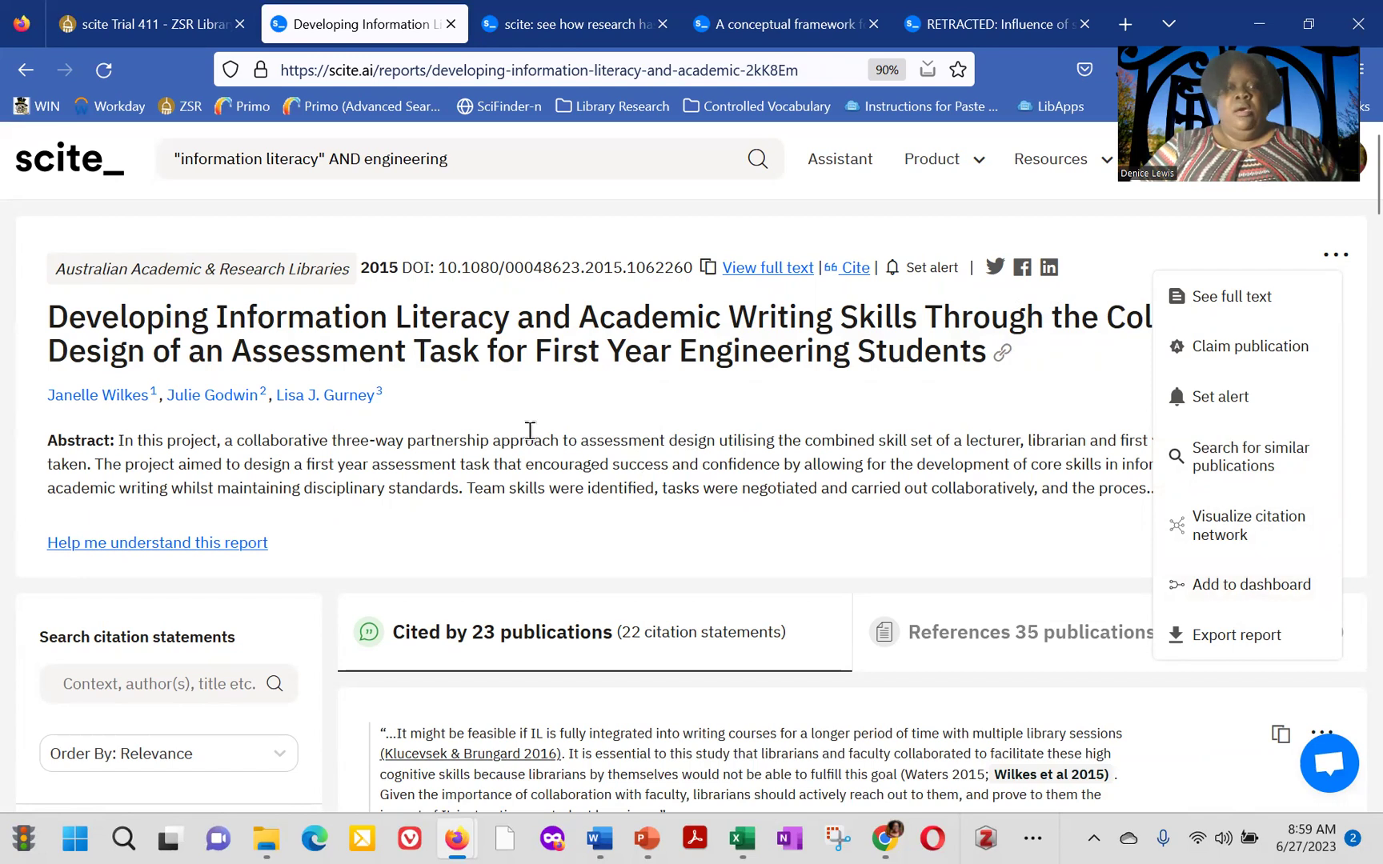
{"action": "left_click", "coordinate": [445, 442]}
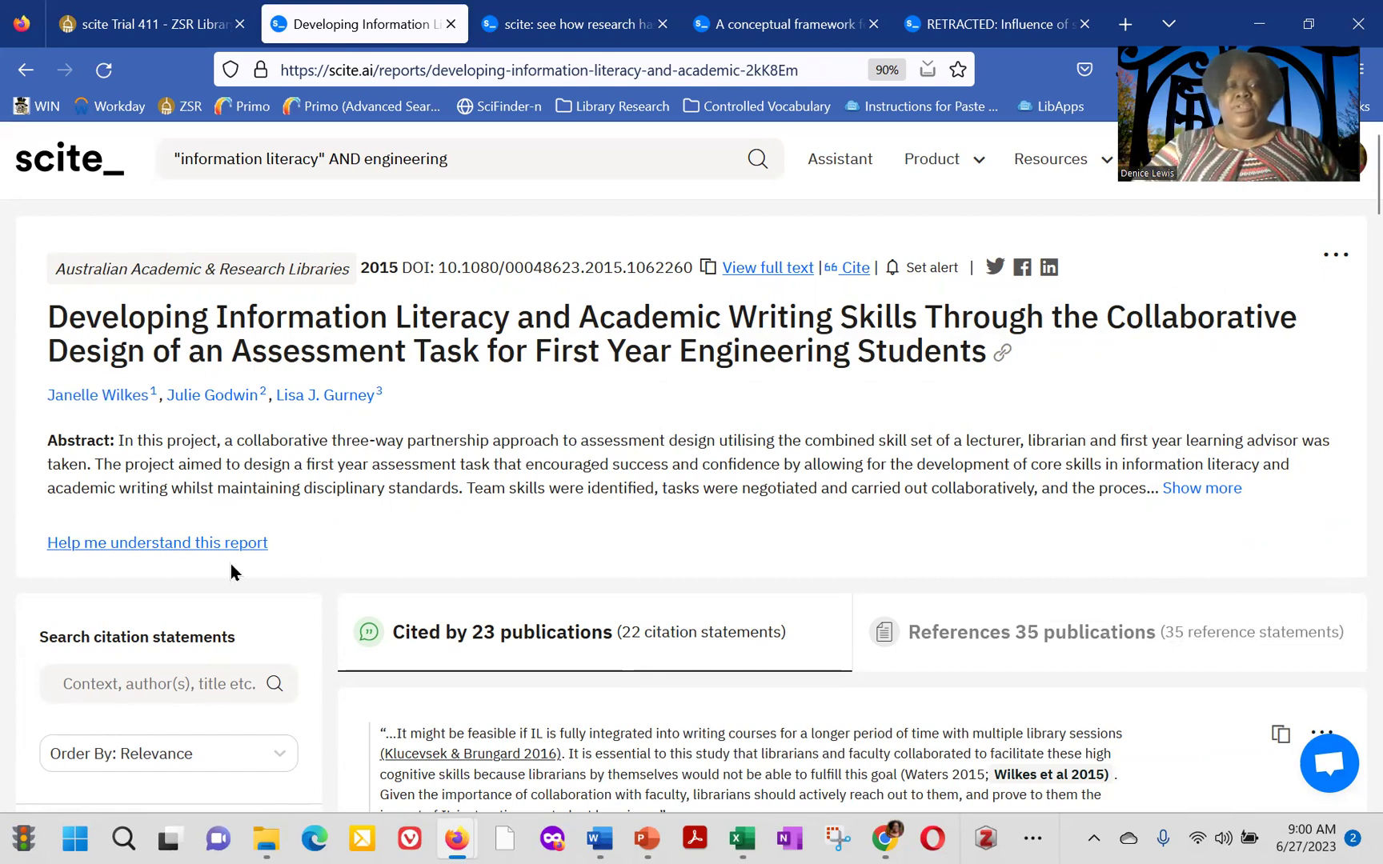
Read the 'Help me understand this report' explanation of citation statements and badges, then close it.
{"action": "left_click", "coordinate": [211, 544]}
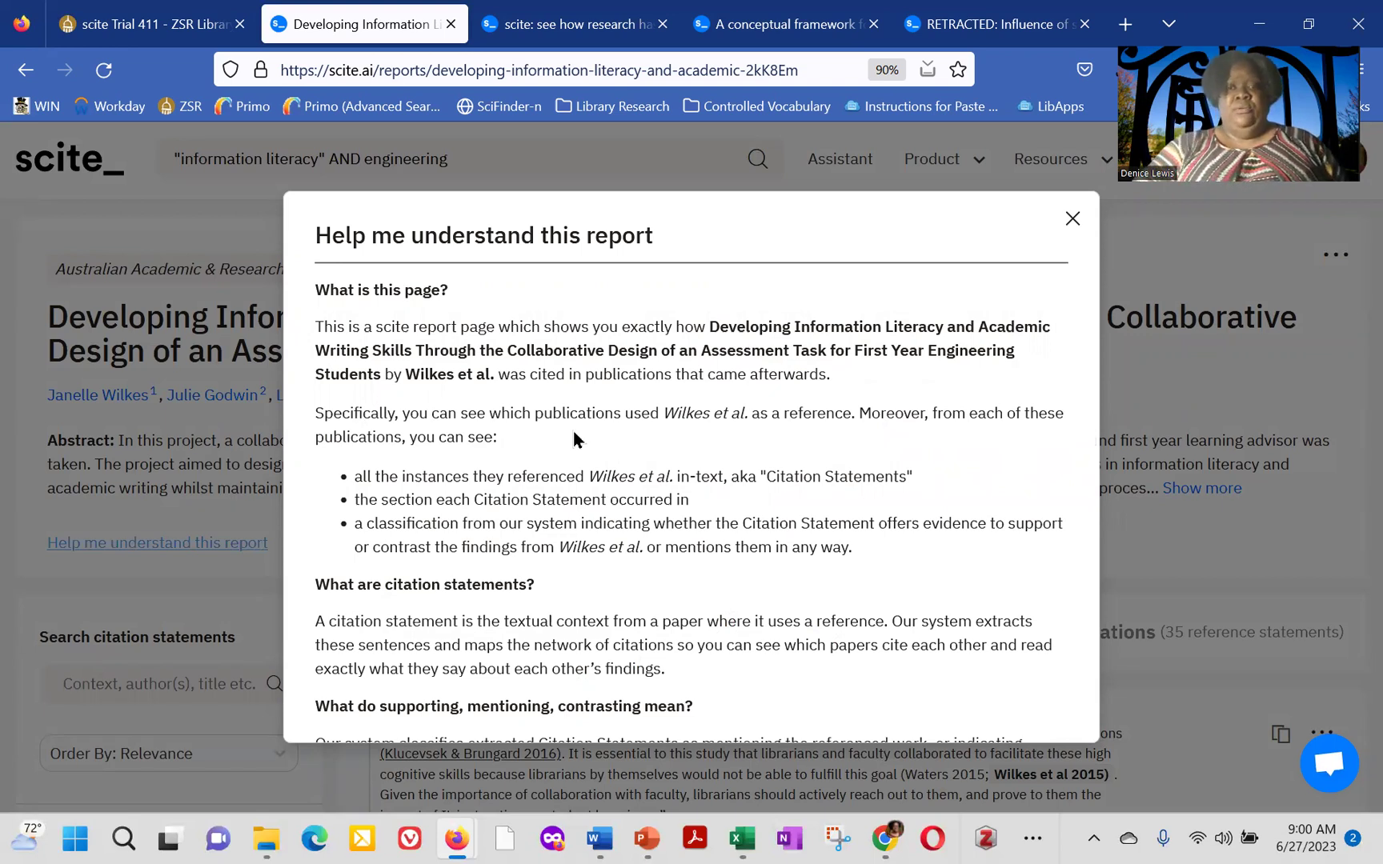
{"action": "left_click_drag", "start_coordinate": [1090, 420], "coordinate": [1121, 264]}
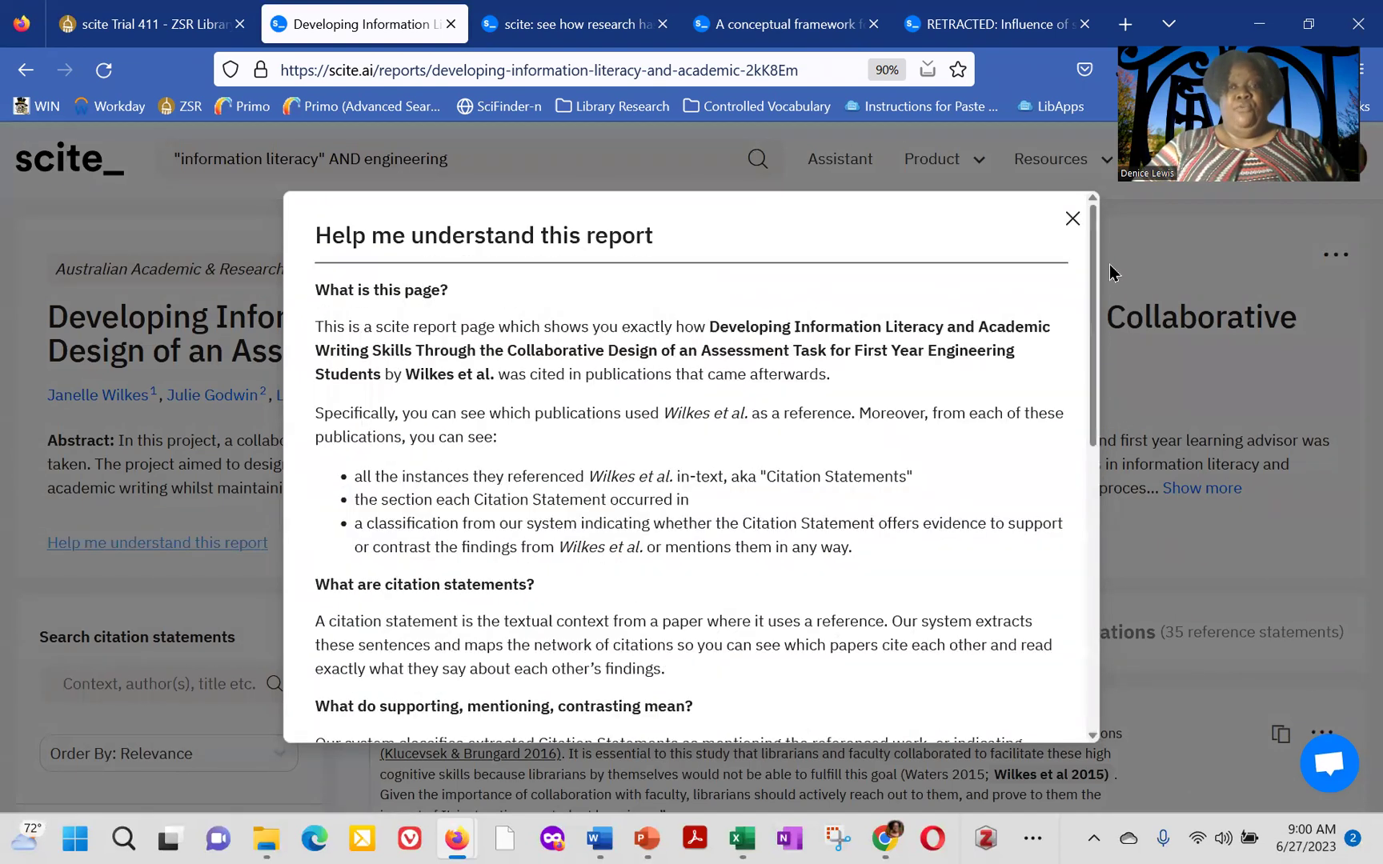
{"action": "left_click", "coordinate": [1072, 219]}
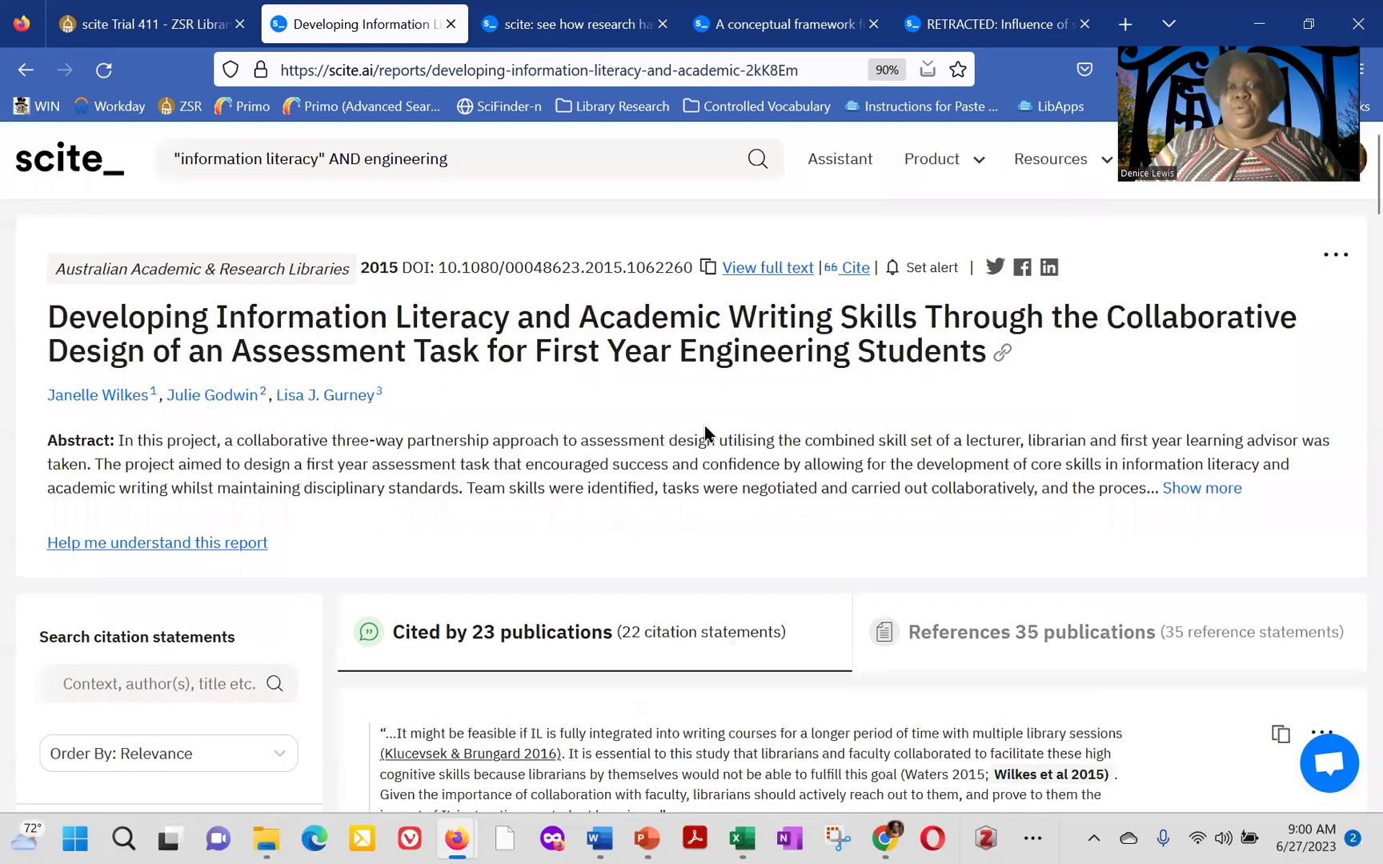
{"action": "scroll", "coordinate": [704, 426], "scroll_direction": "down", "scroll_amount": 3}
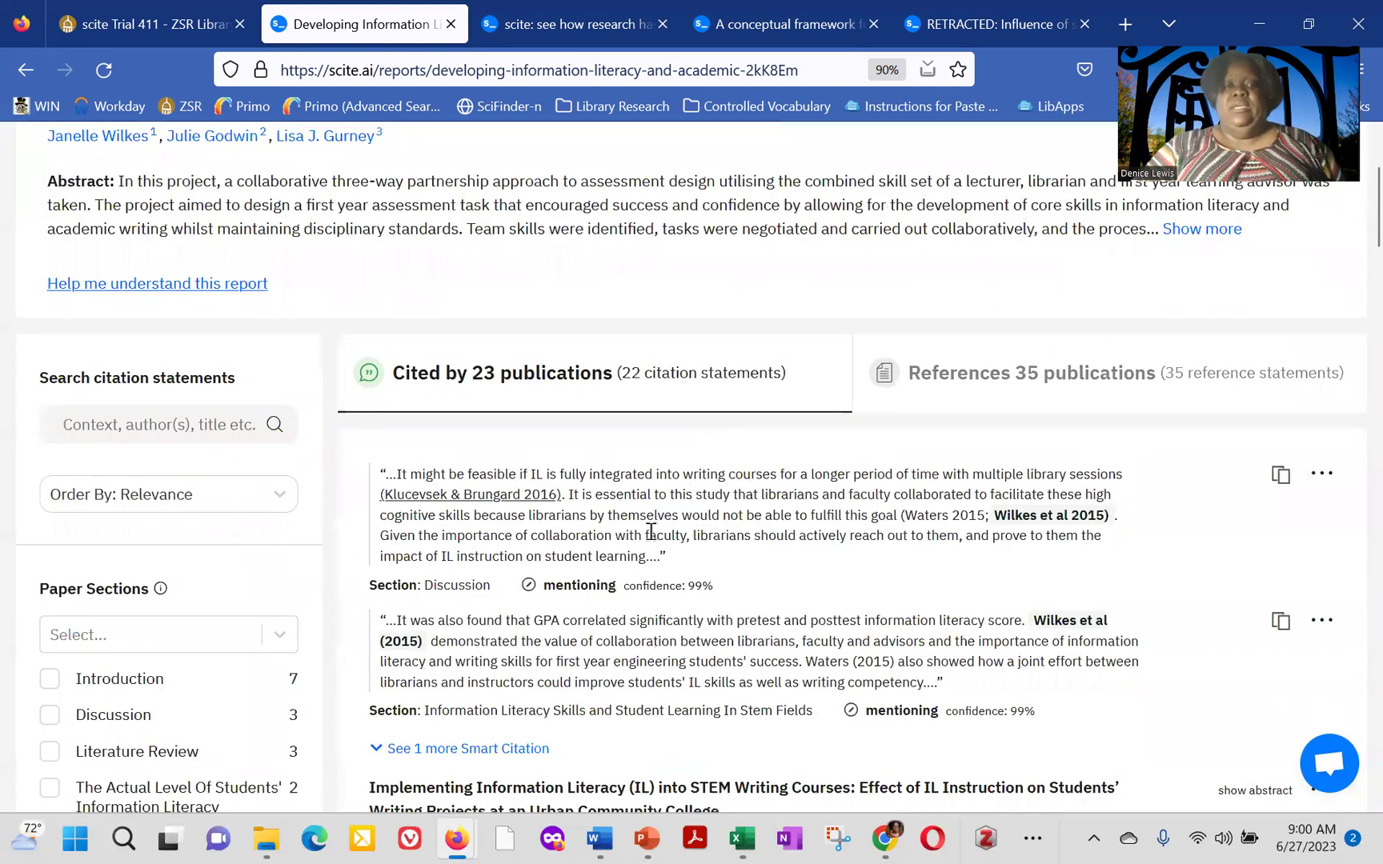
{"action": "mouse_move", "coordinate": [508, 385]}
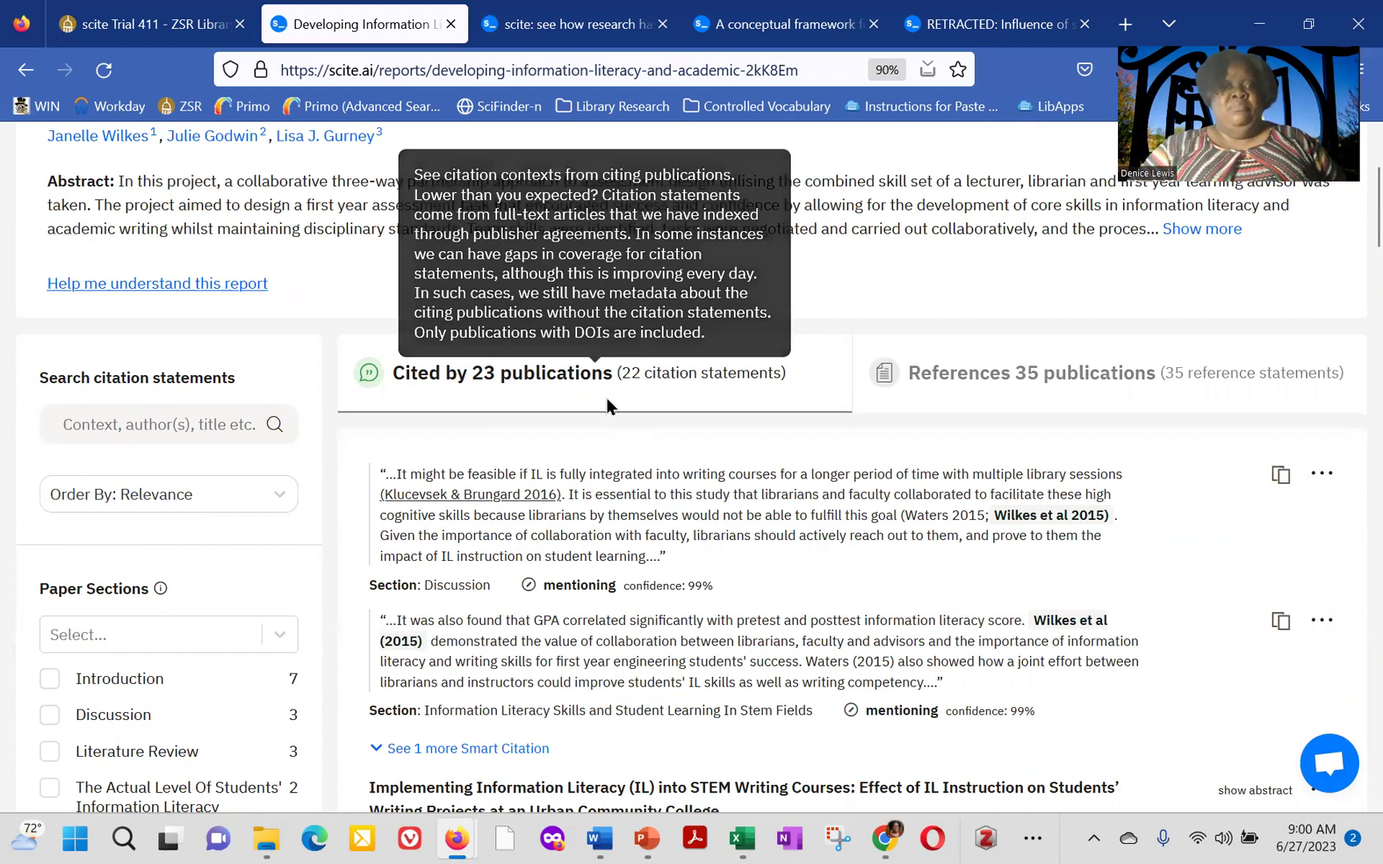
{"action": "mouse_move", "coordinate": [966, 379]}
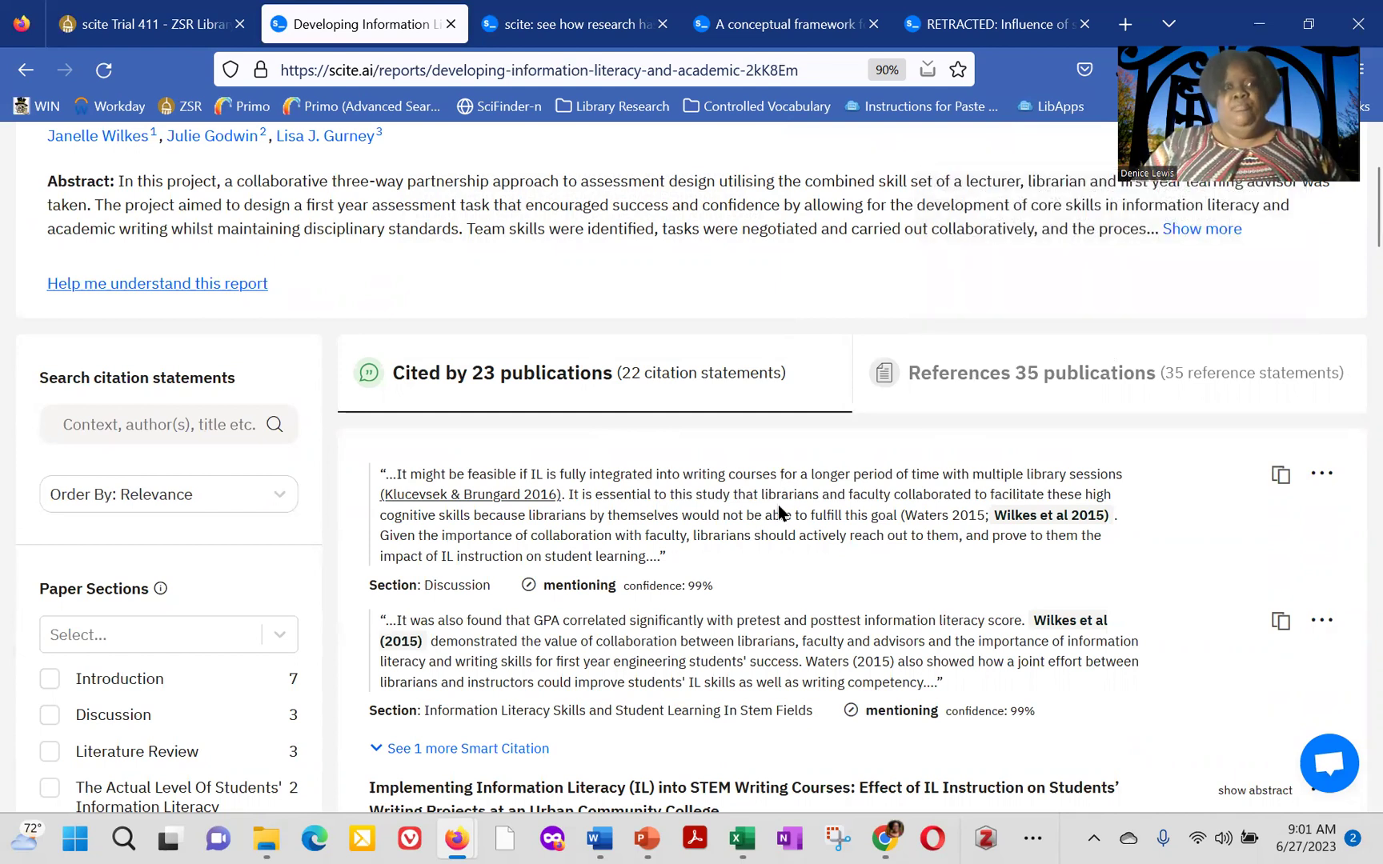
{"action": "scroll", "coordinate": [778, 508], "scroll_direction": "down", "scroll_amount": 2}
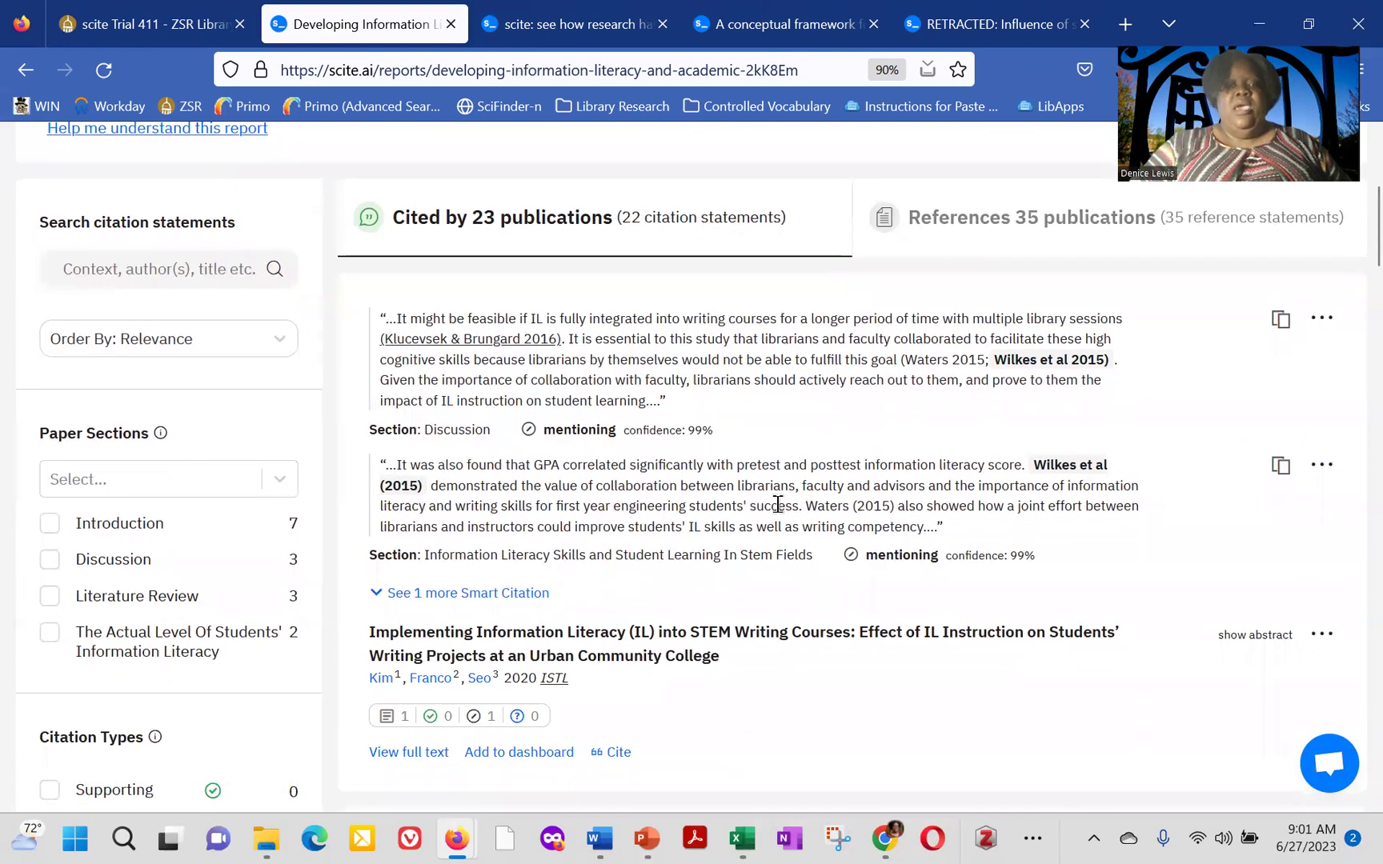
{"action": "scroll", "coordinate": [792, 500], "scroll_direction": "down", "scroll_amount": 1}
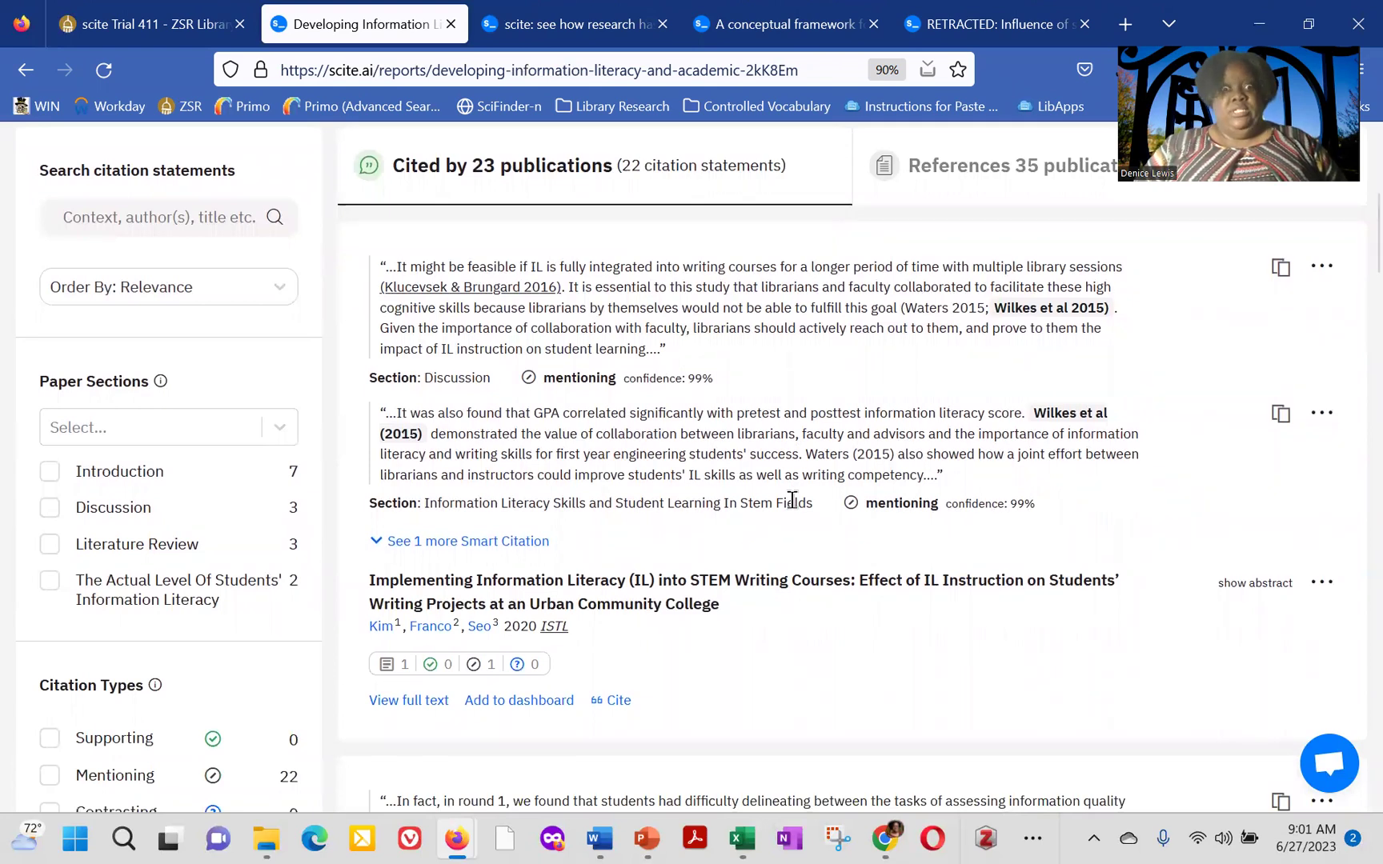
{"action": "scroll", "coordinate": [793, 500], "scroll_direction": "down", "scroll_amount": 2}
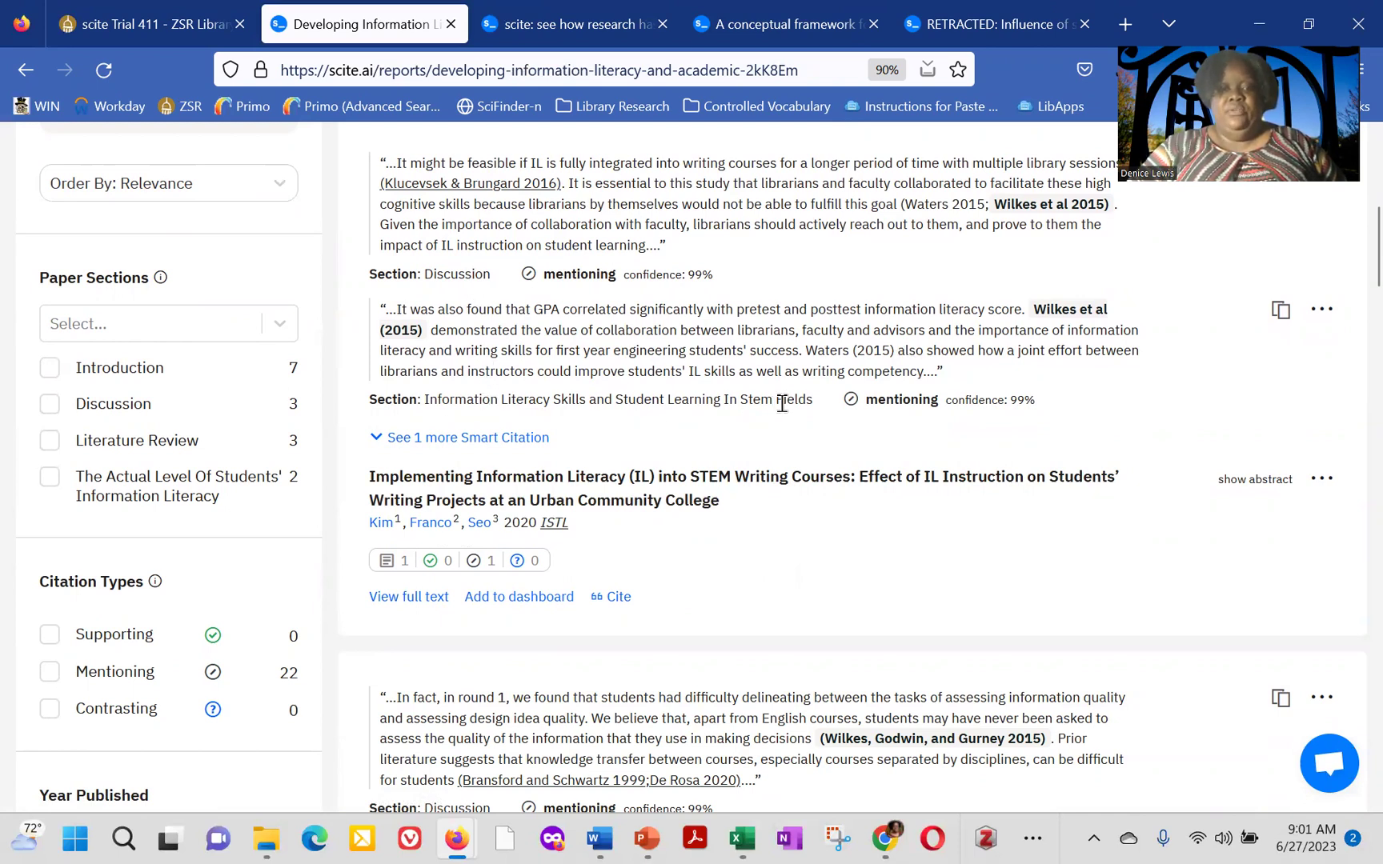
{"action": "scroll", "coordinate": [822, 498], "scroll_direction": "down", "scroll_amount": 2}
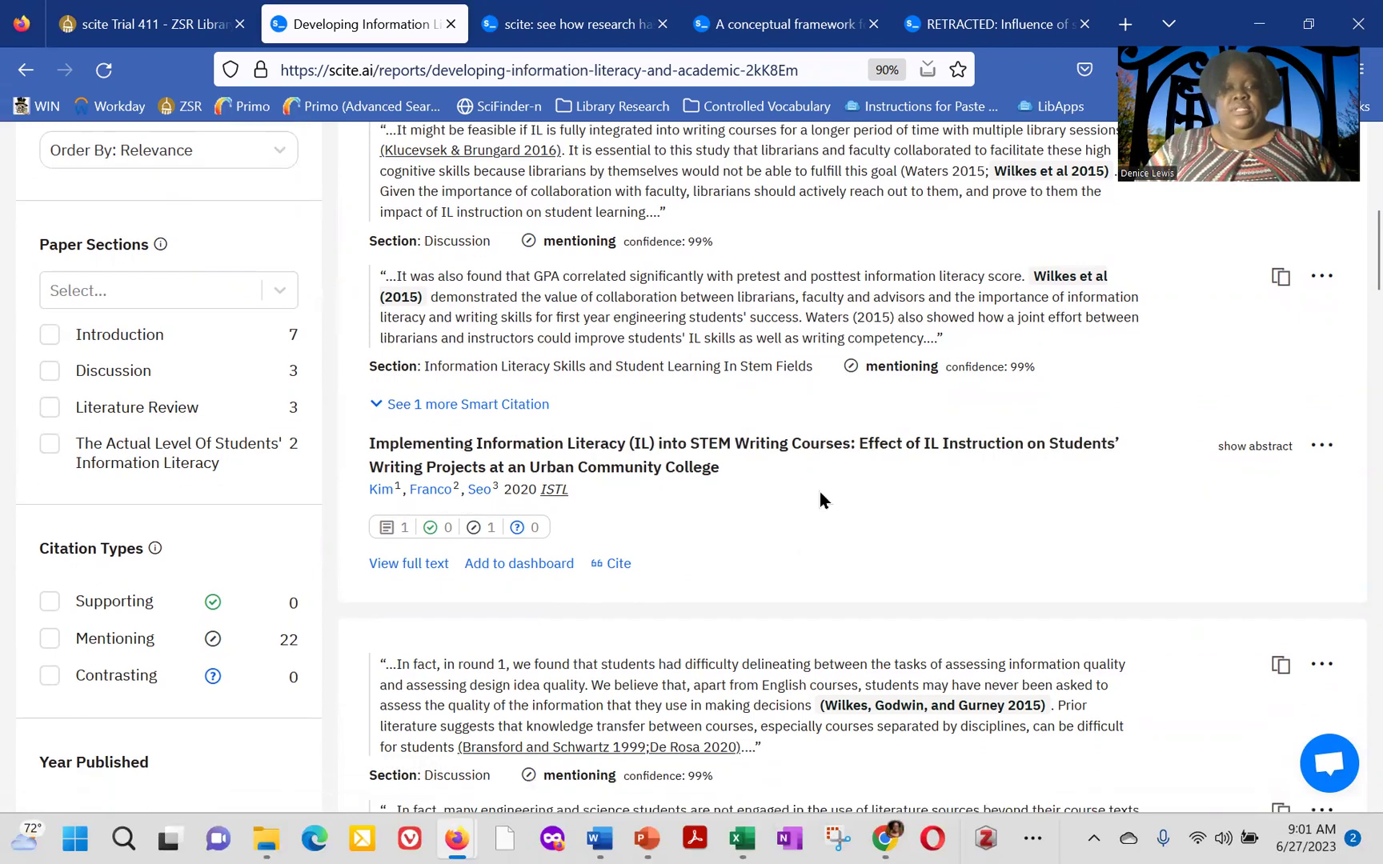
{"action": "scroll", "coordinate": [820, 501], "scroll_direction": "down", "scroll_amount": 1}
{"action": "scroll", "coordinate": [821, 500], "scroll_direction": "down", "scroll_amount": 2}
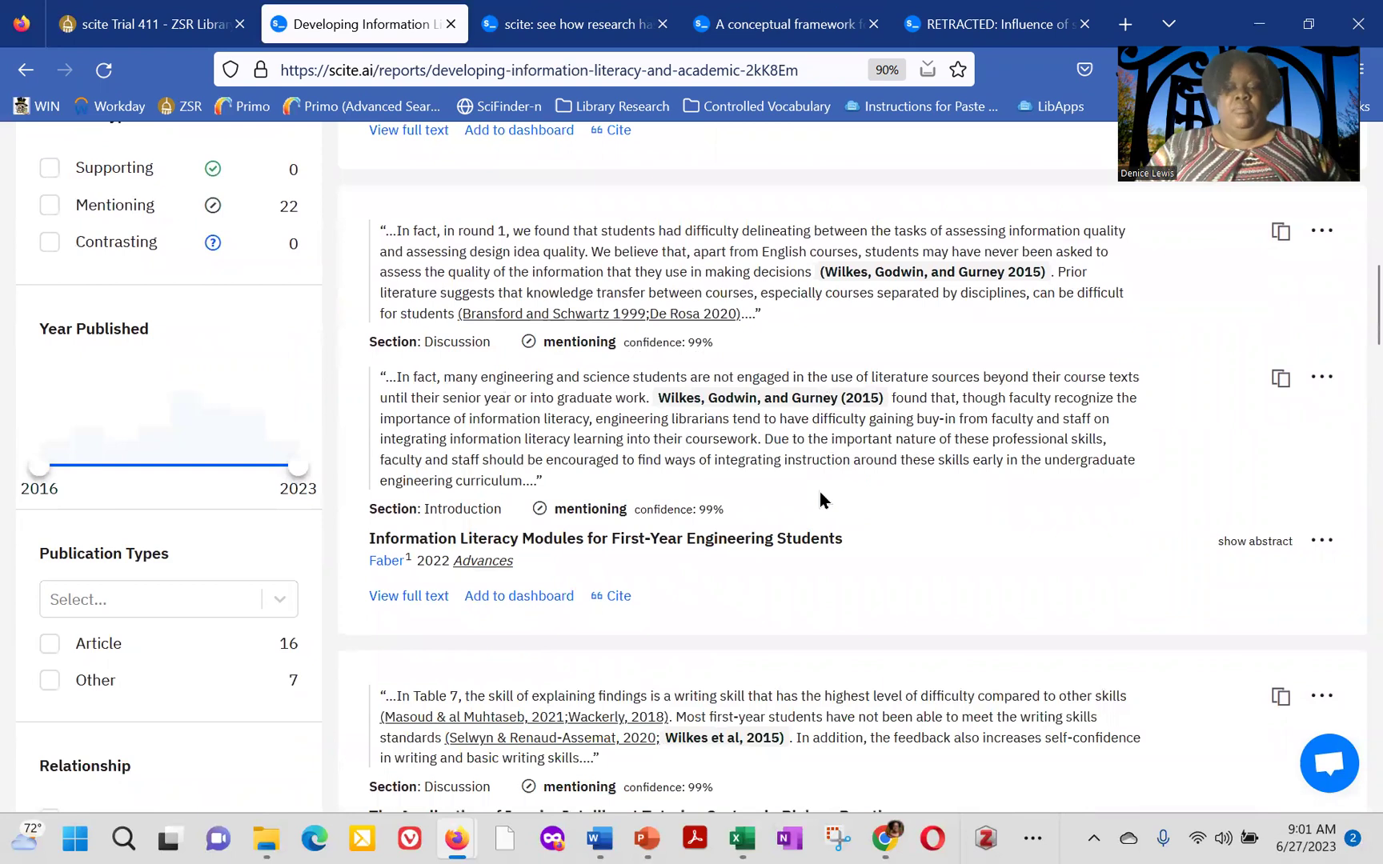
{"action": "scroll", "coordinate": [820, 491], "scroll_direction": "up", "scroll_amount": 2}
{"action": "scroll", "coordinate": [820, 490], "scroll_direction": "up", "scroll_amount": 2}
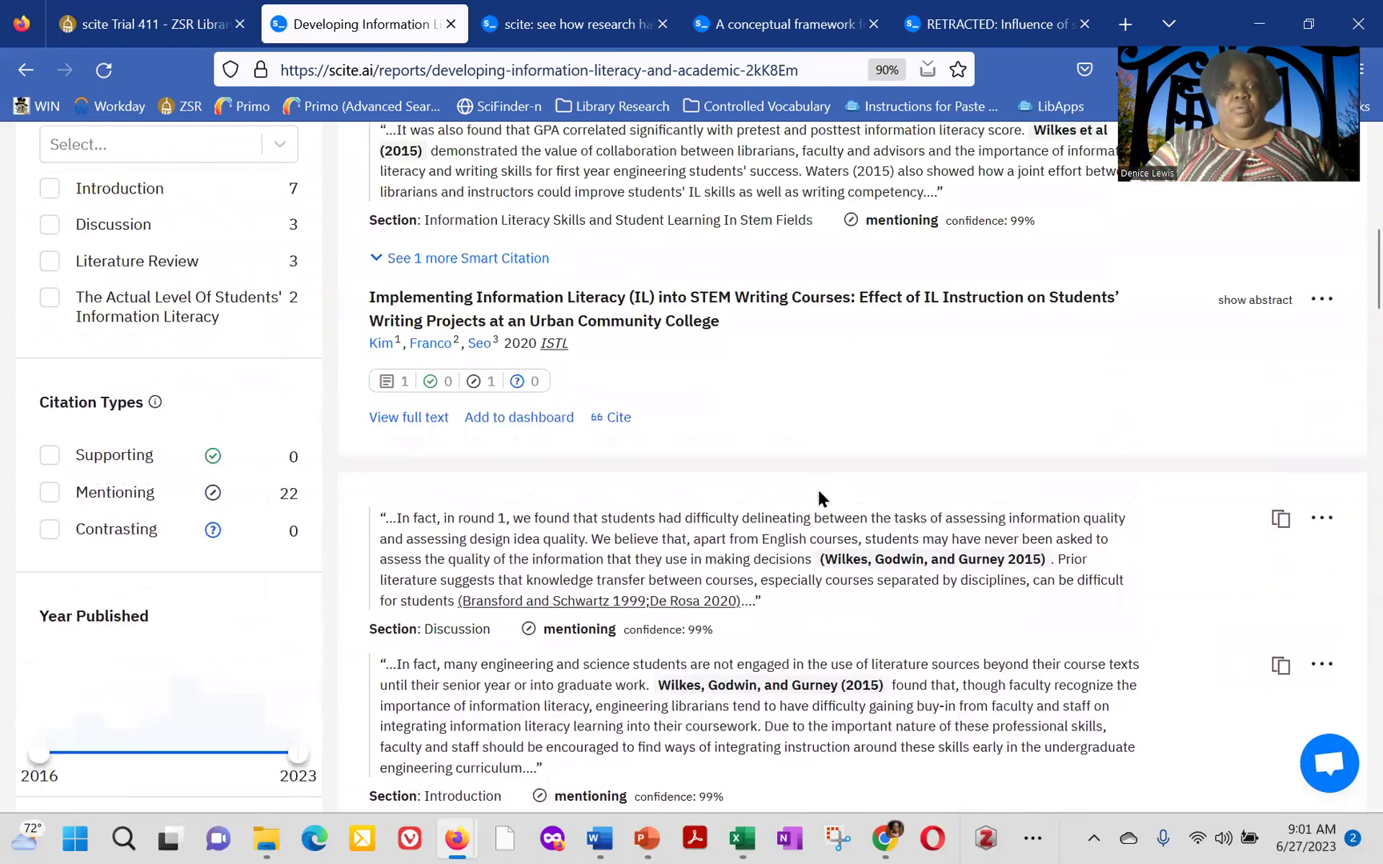
{"action": "scroll", "coordinate": [814, 483], "scroll_direction": "up", "scroll_amount": 1}
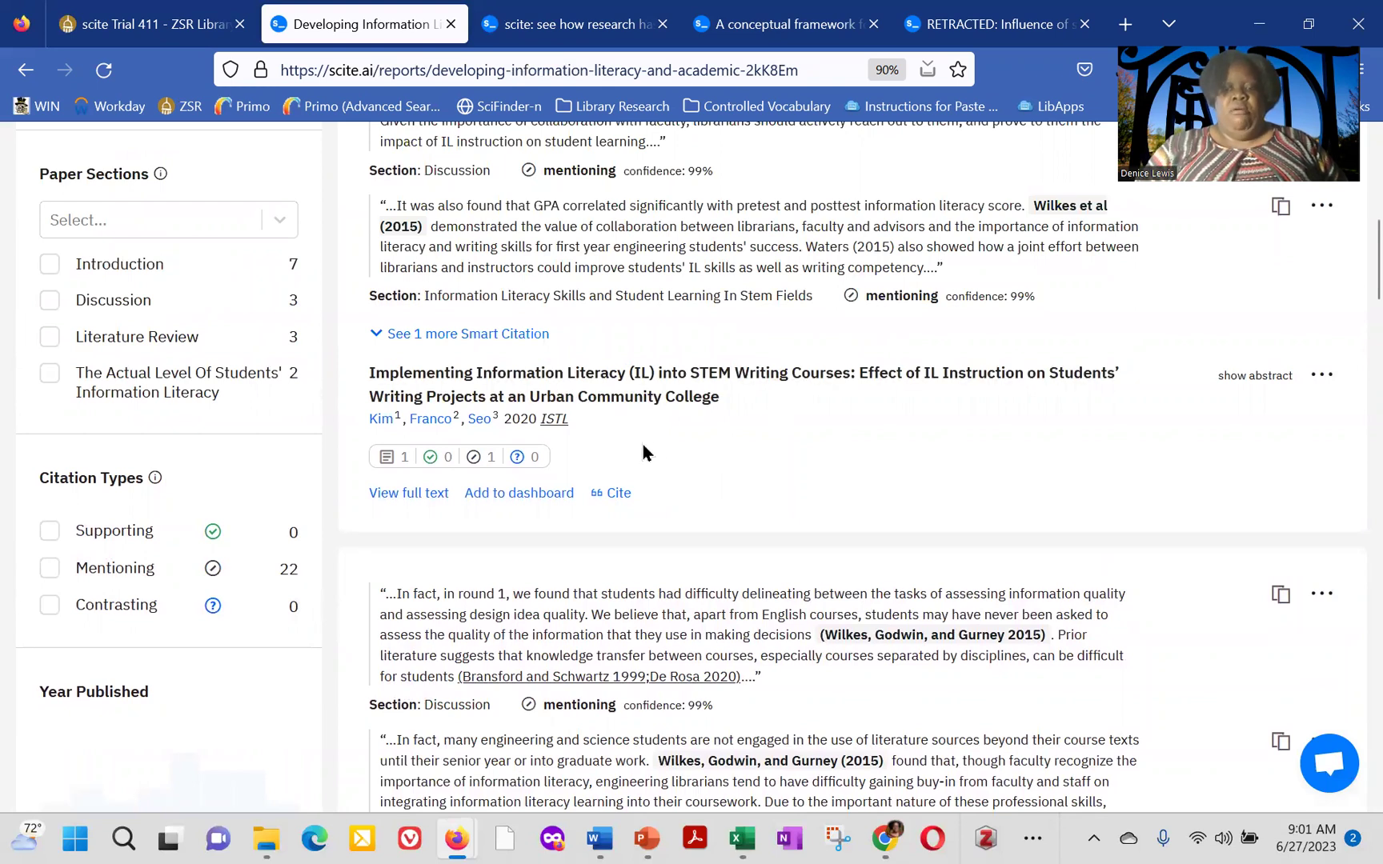
{"action": "scroll", "coordinate": [643, 446], "scroll_direction": "down", "scroll_amount": 4}
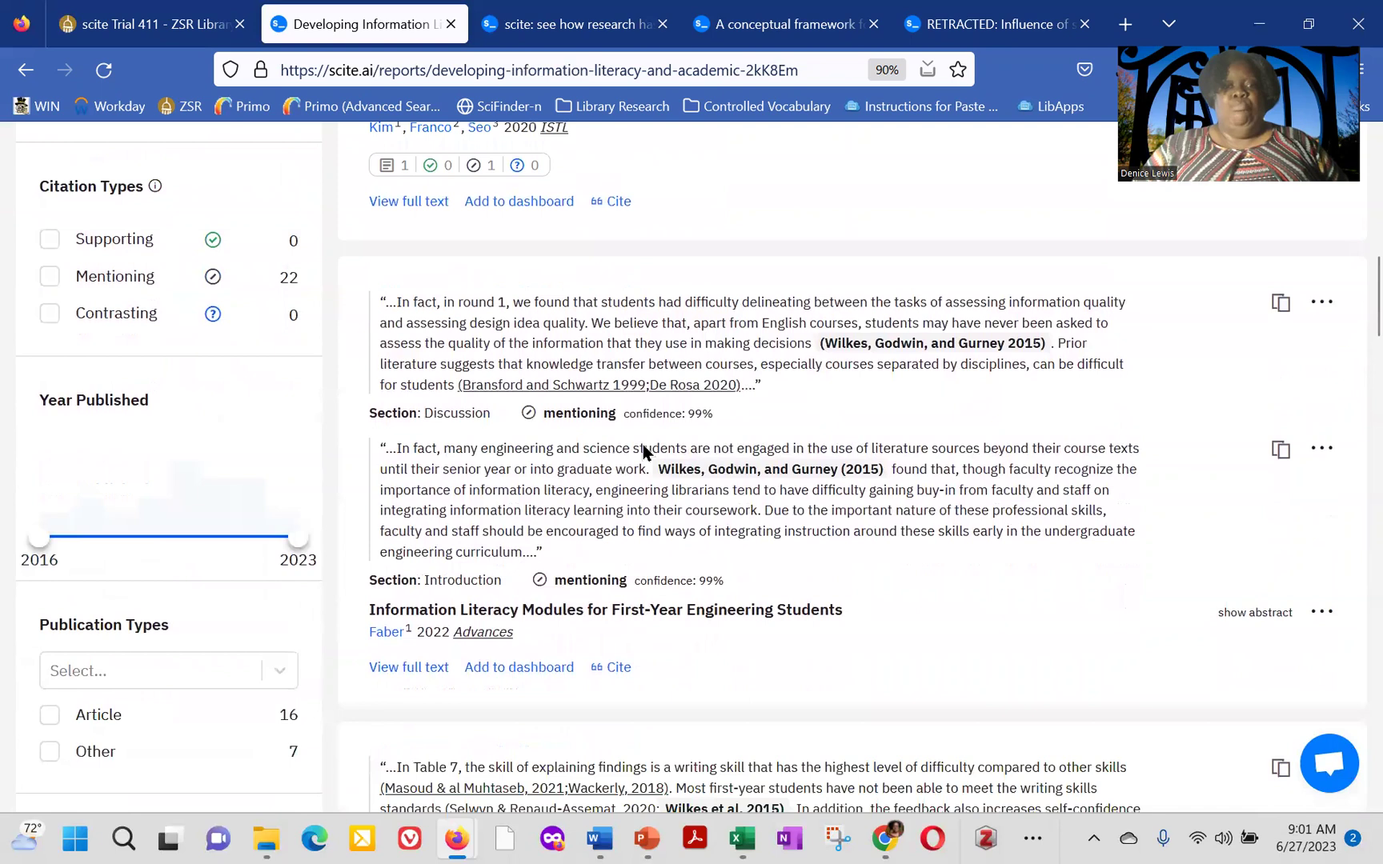
{"action": "scroll", "coordinate": [642, 452], "scroll_direction": "down", "scroll_amount": 1}
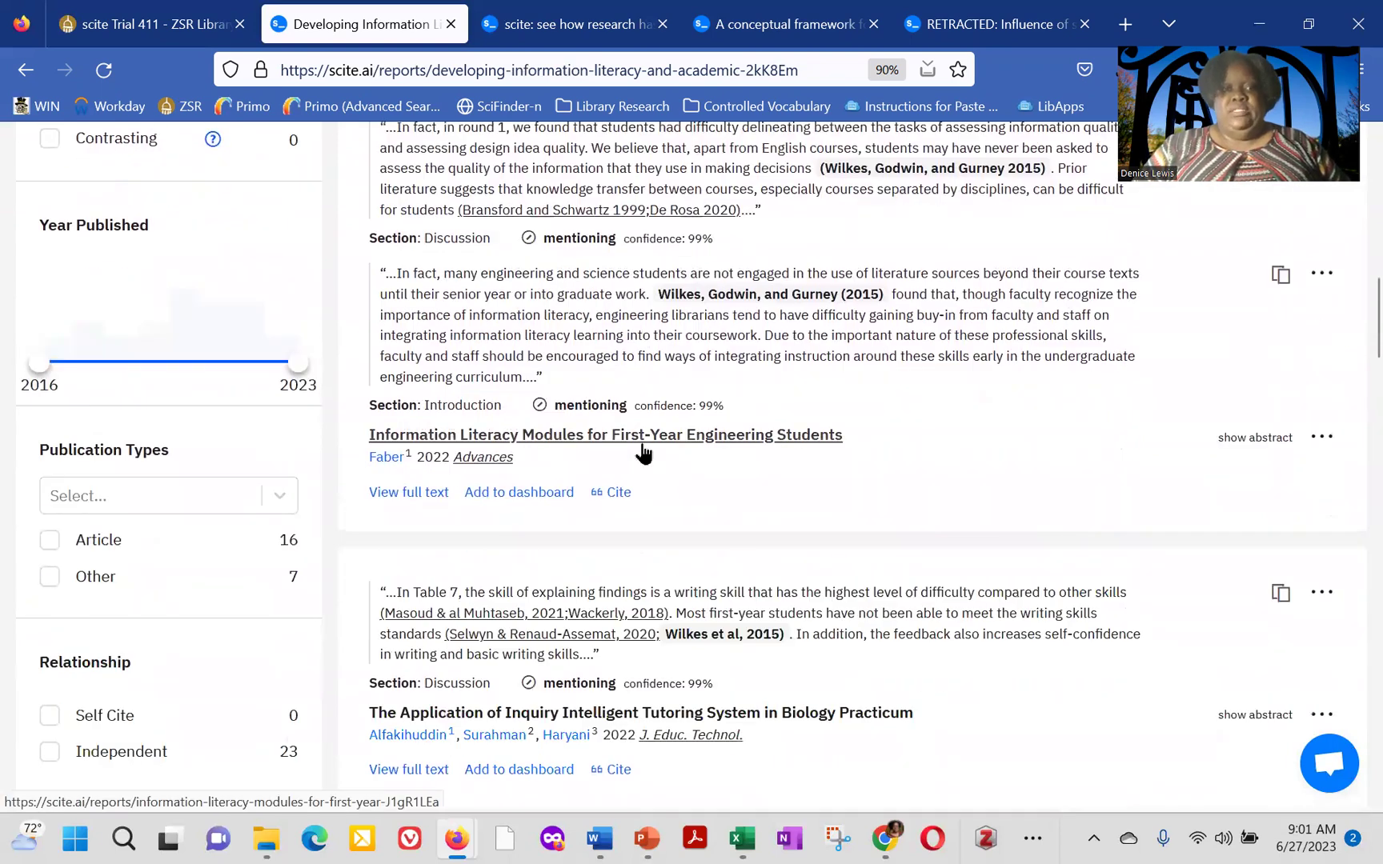
{"action": "scroll", "coordinate": [643, 454], "scroll_direction": "down", "scroll_amount": 2}
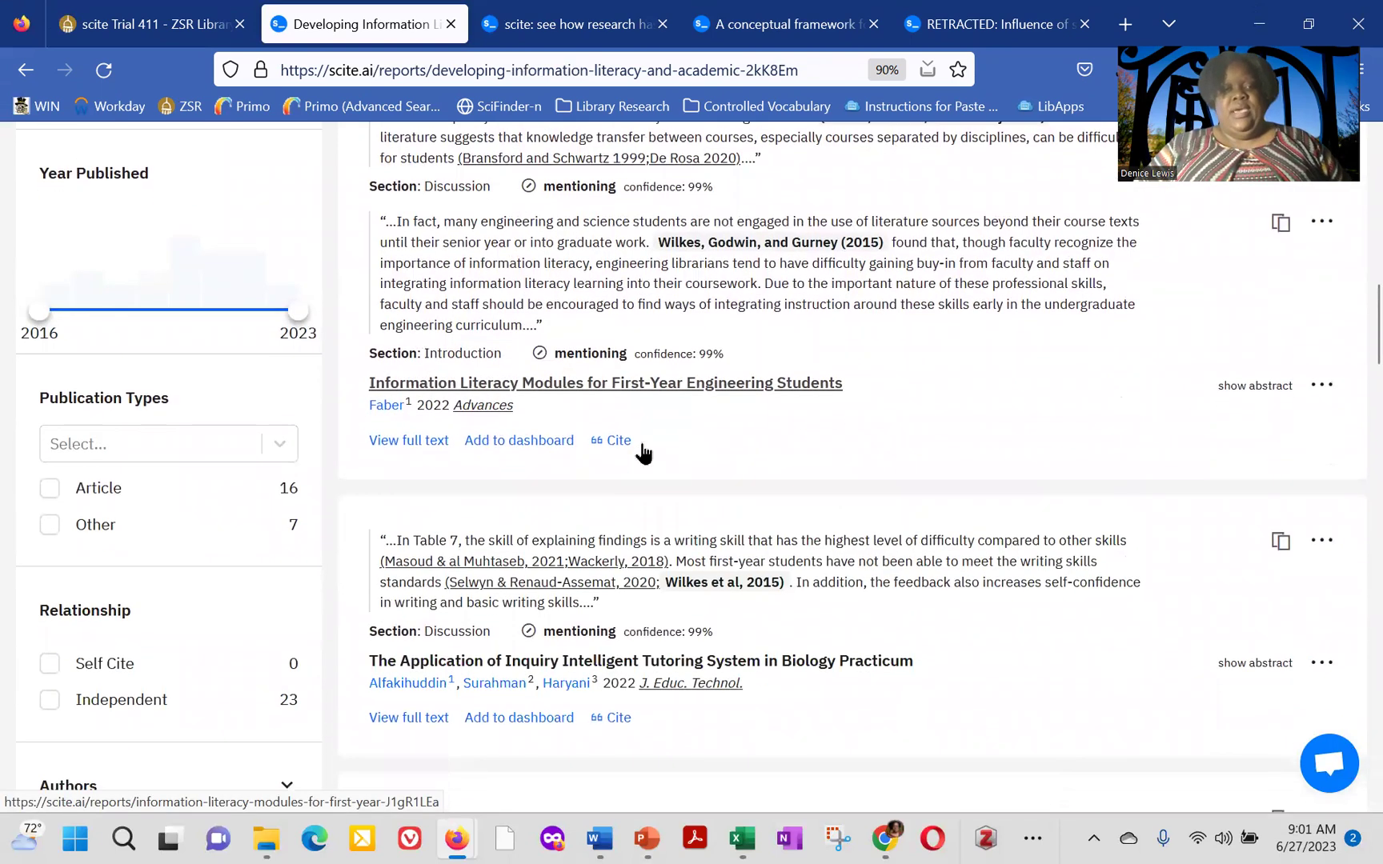
{"action": "scroll", "coordinate": [642, 442], "scroll_direction": "down", "scroll_amount": 3}
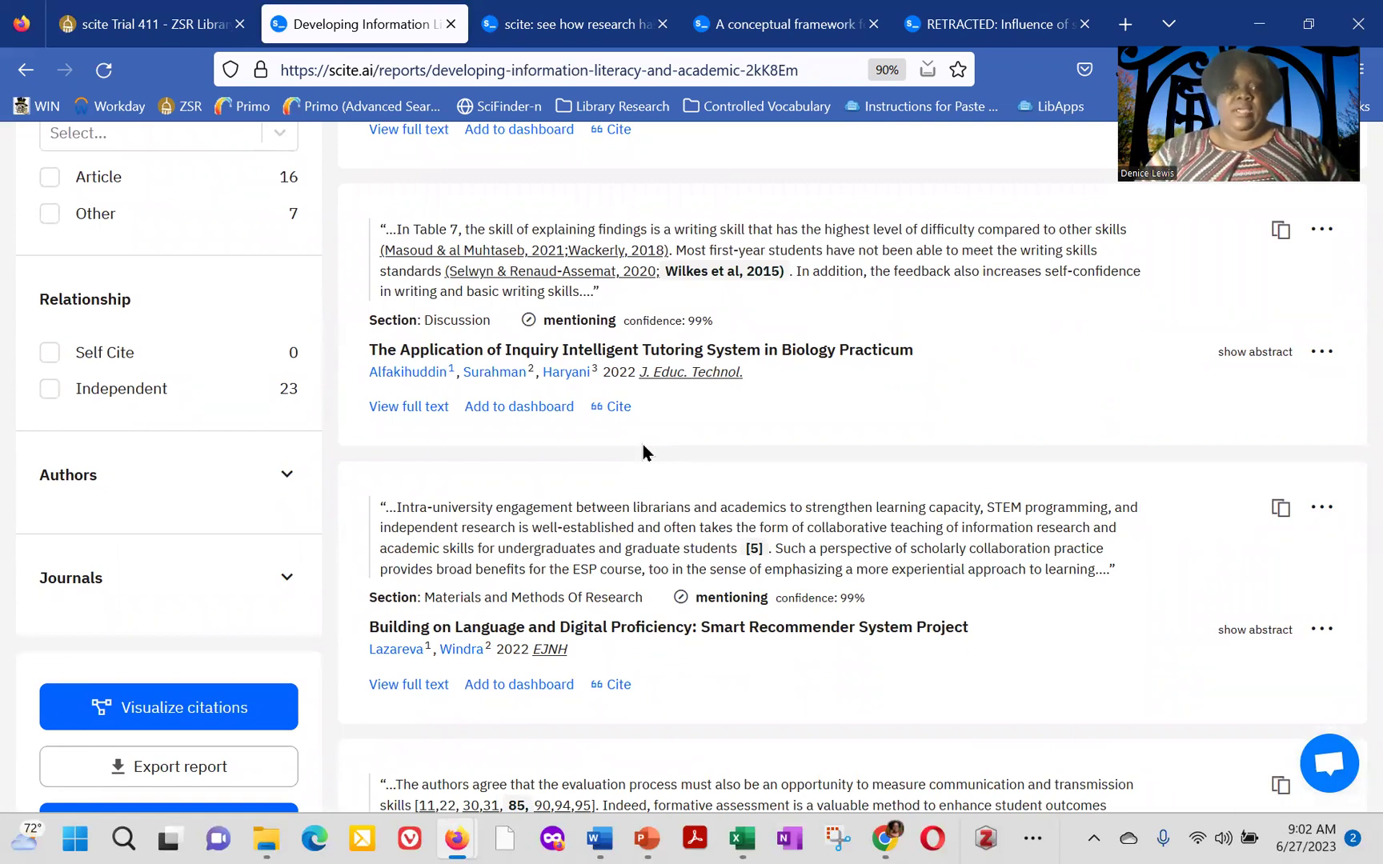
{"action": "scroll", "coordinate": [645, 453], "scroll_direction": "down", "scroll_amount": 1}
{"action": "scroll", "coordinate": [642, 444], "scroll_direction": "up", "scroll_amount": 1}
{"action": "scroll", "coordinate": [643, 443], "scroll_direction": "up", "scroll_amount": 2}
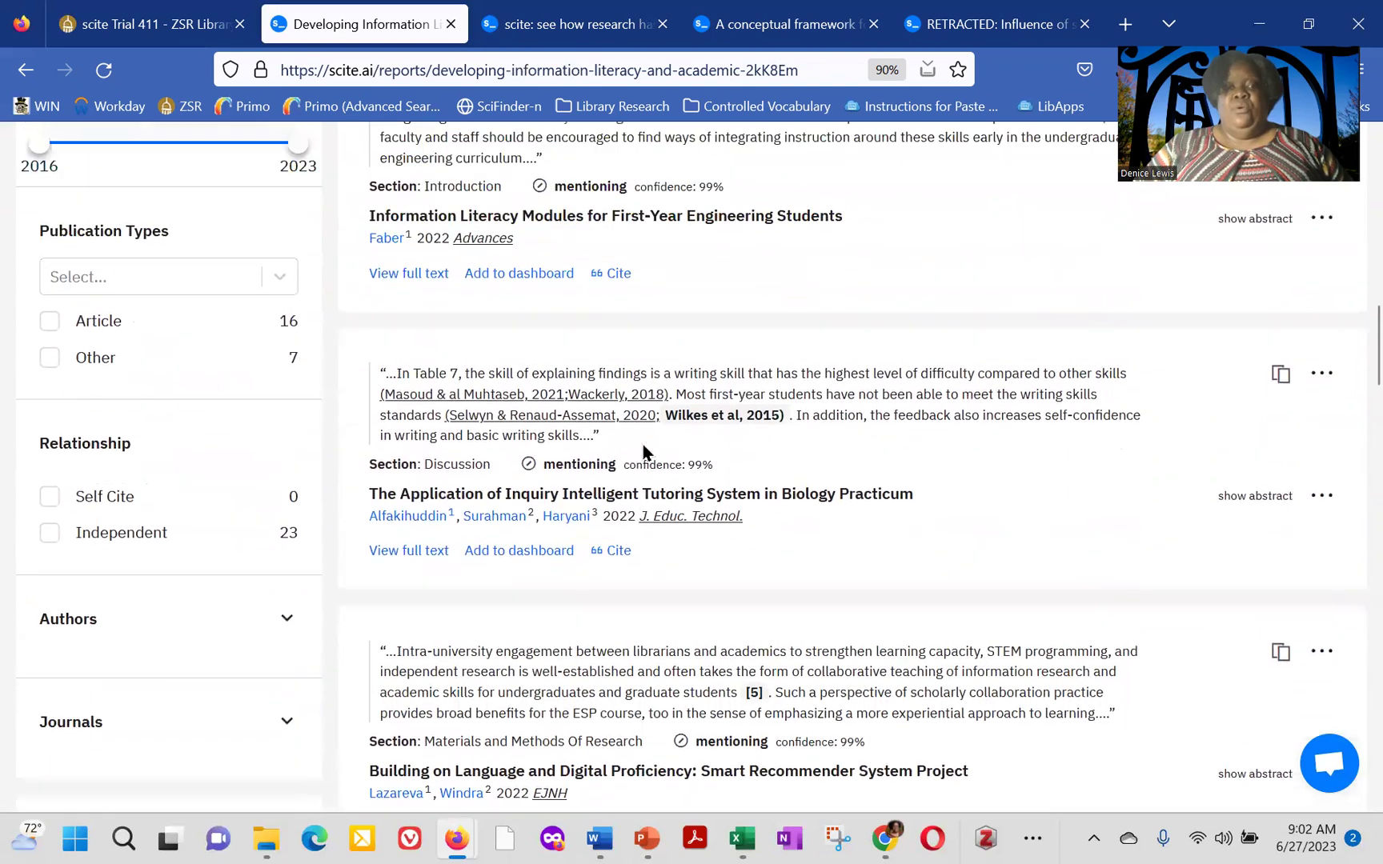
{"action": "mouse_move", "coordinate": [484, 410]}
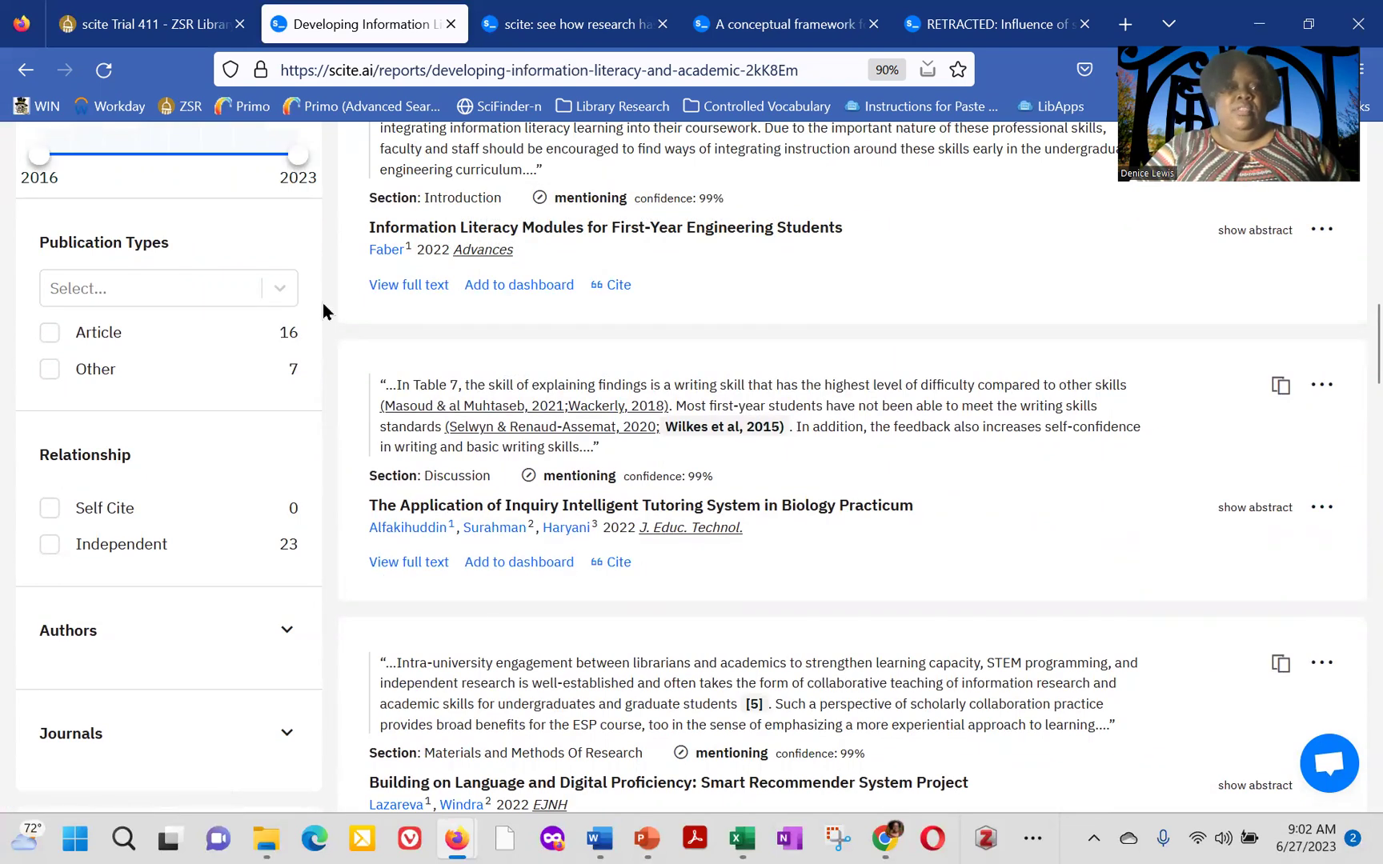
{"action": "scroll", "coordinate": [323, 311], "scroll_direction": "up", "scroll_amount": 5}
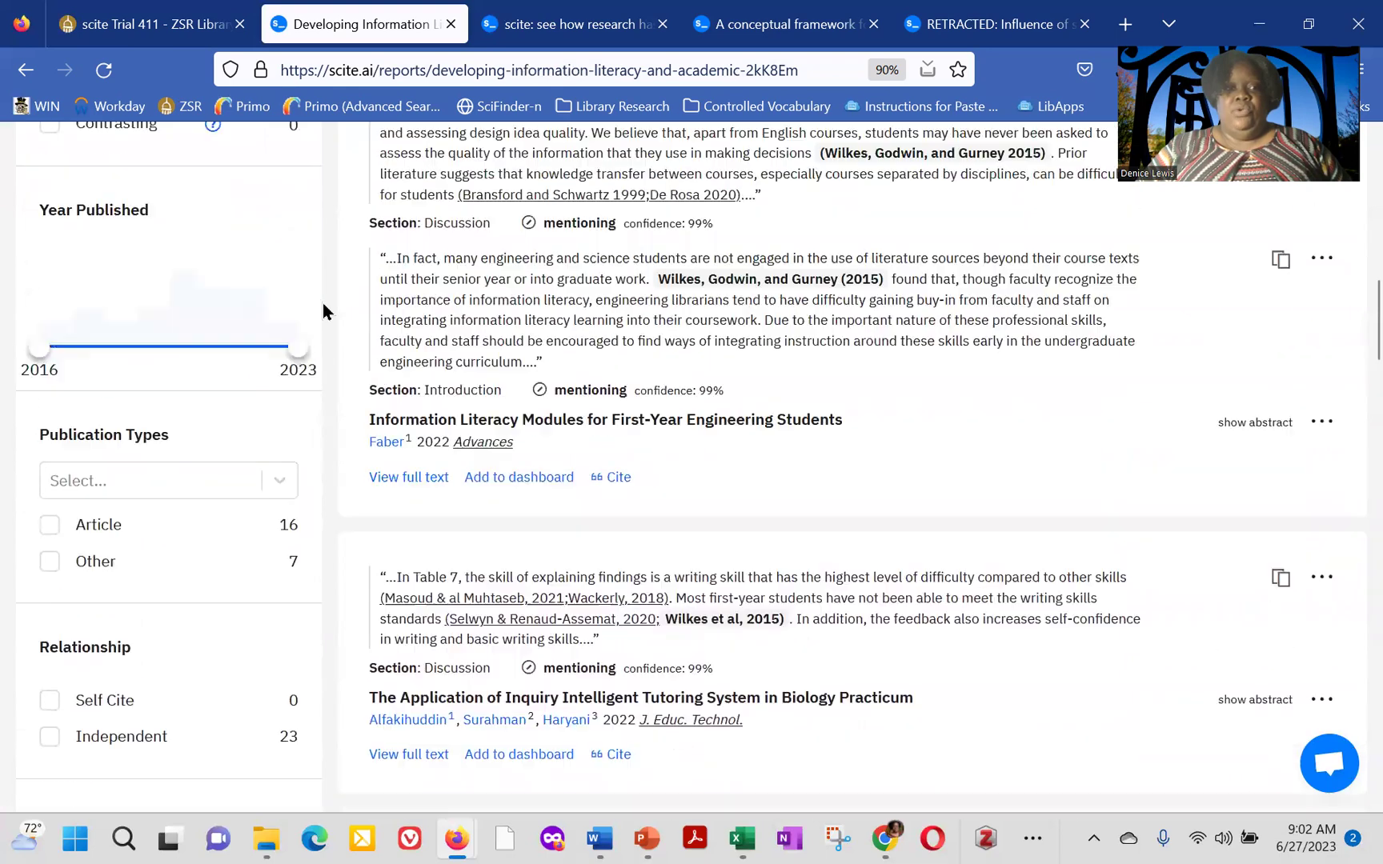
{"action": "scroll", "coordinate": [323, 311], "scroll_direction": "up", "scroll_amount": 6}
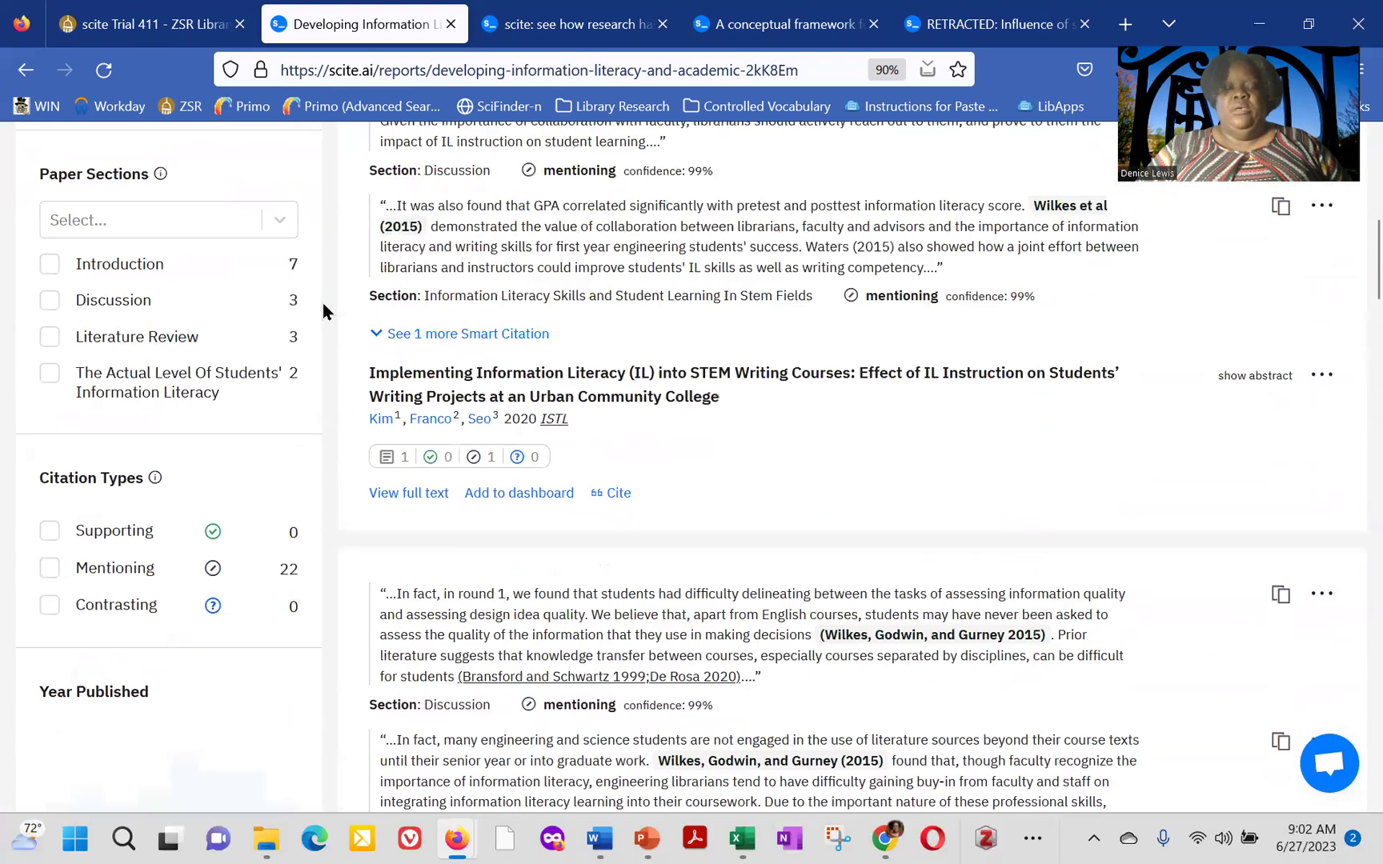
{"action": "scroll", "coordinate": [323, 311], "scroll_direction": "up", "scroll_amount": 3}
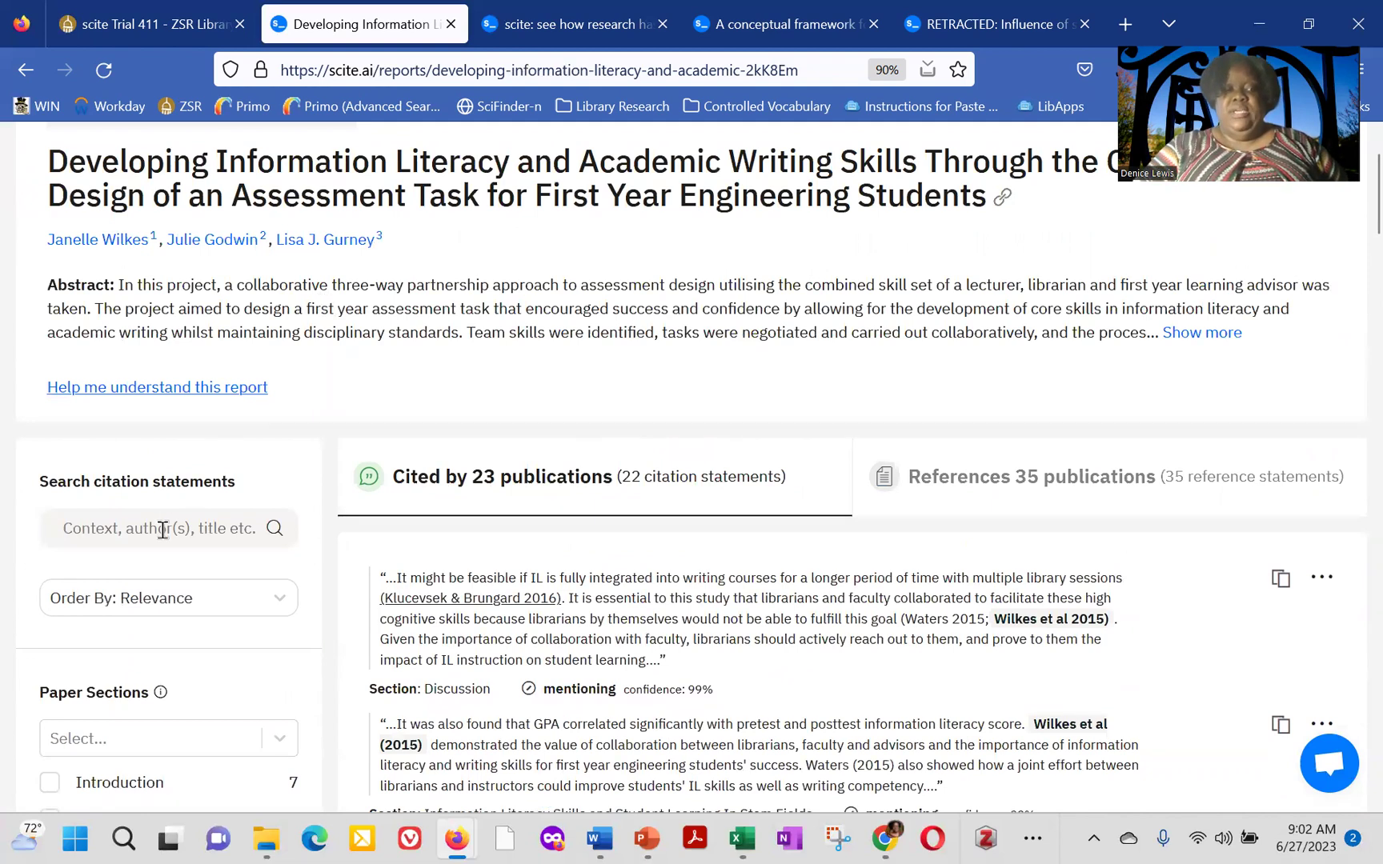
Order the paper's citation statements by Most contrasted publications and scroll through them.
{"action": "left_click", "coordinate": [281, 600]}
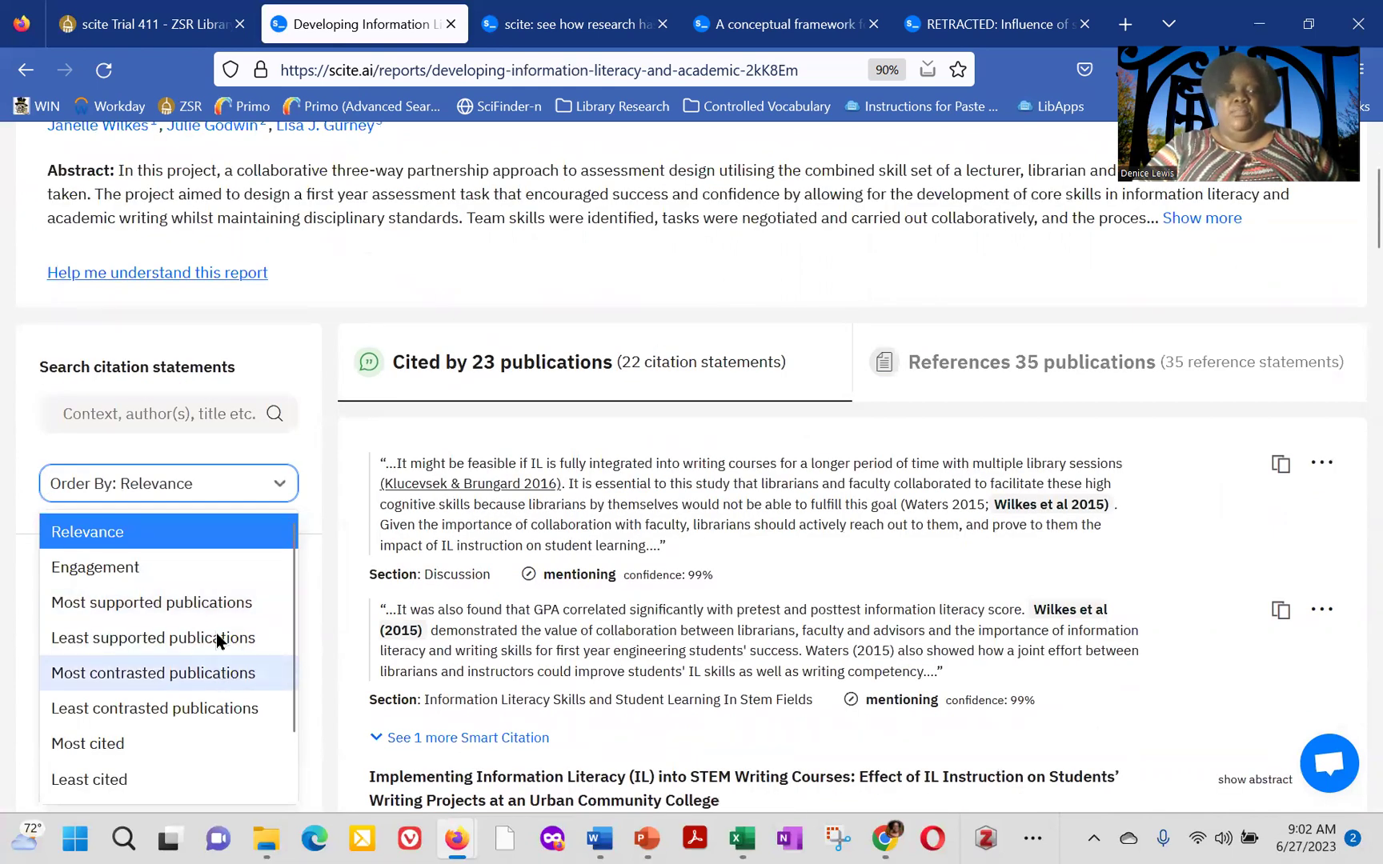
{"action": "left_click", "coordinate": [189, 677]}
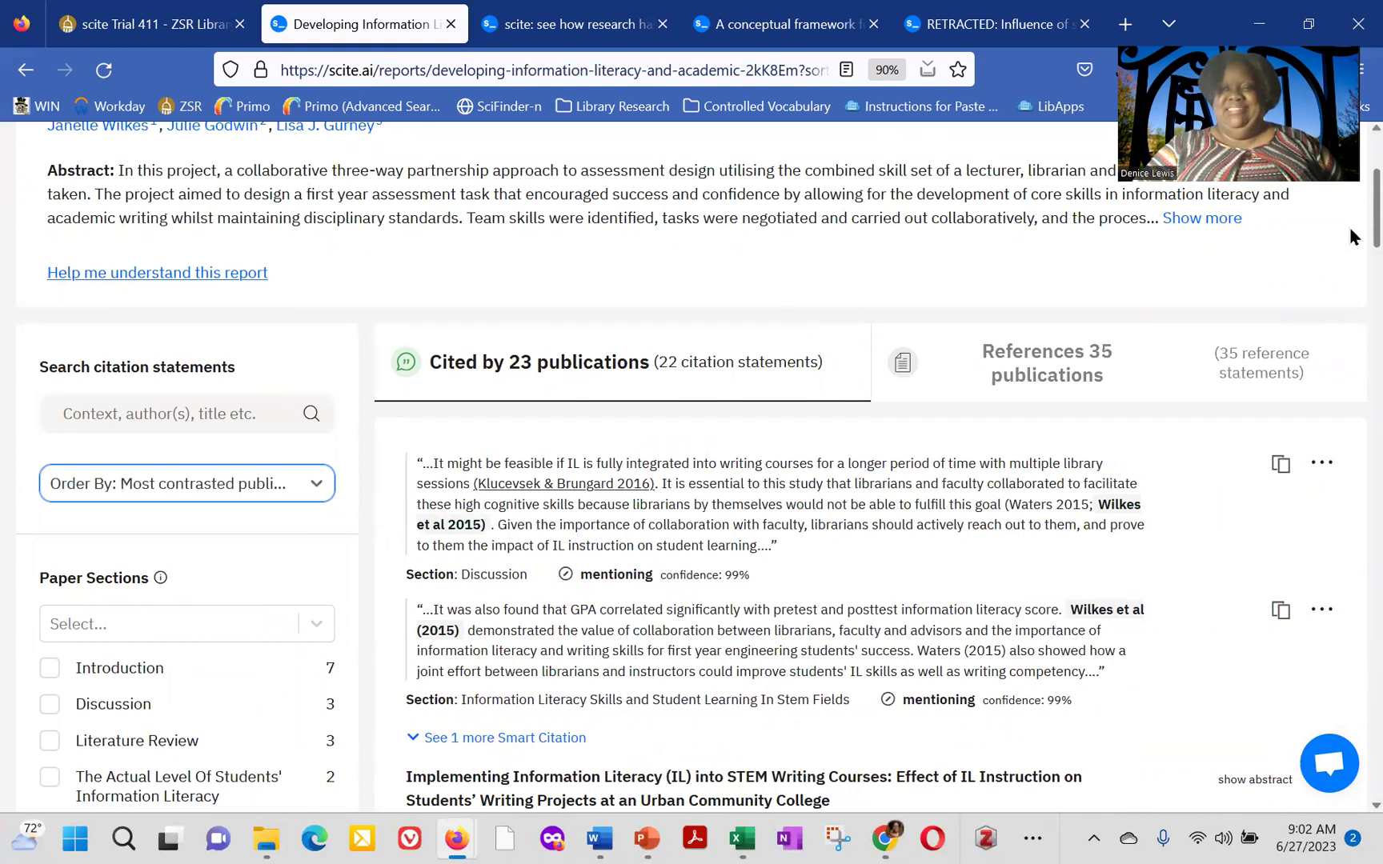
{"action": "scroll", "coordinate": [1351, 236], "scroll_direction": "down", "scroll_amount": 4}
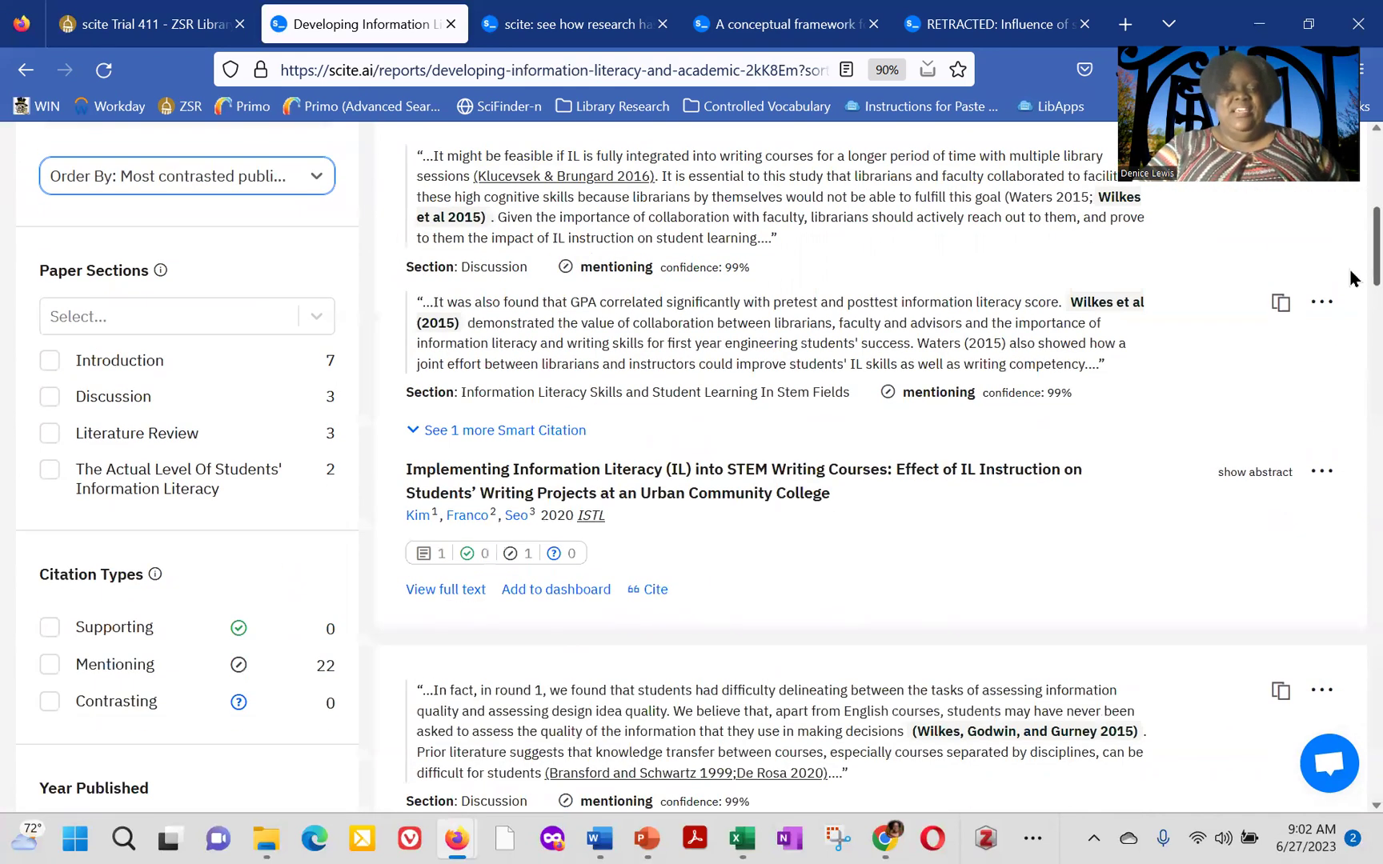
{"action": "scroll", "coordinate": [1350, 278], "scroll_direction": "down", "scroll_amount": 1}
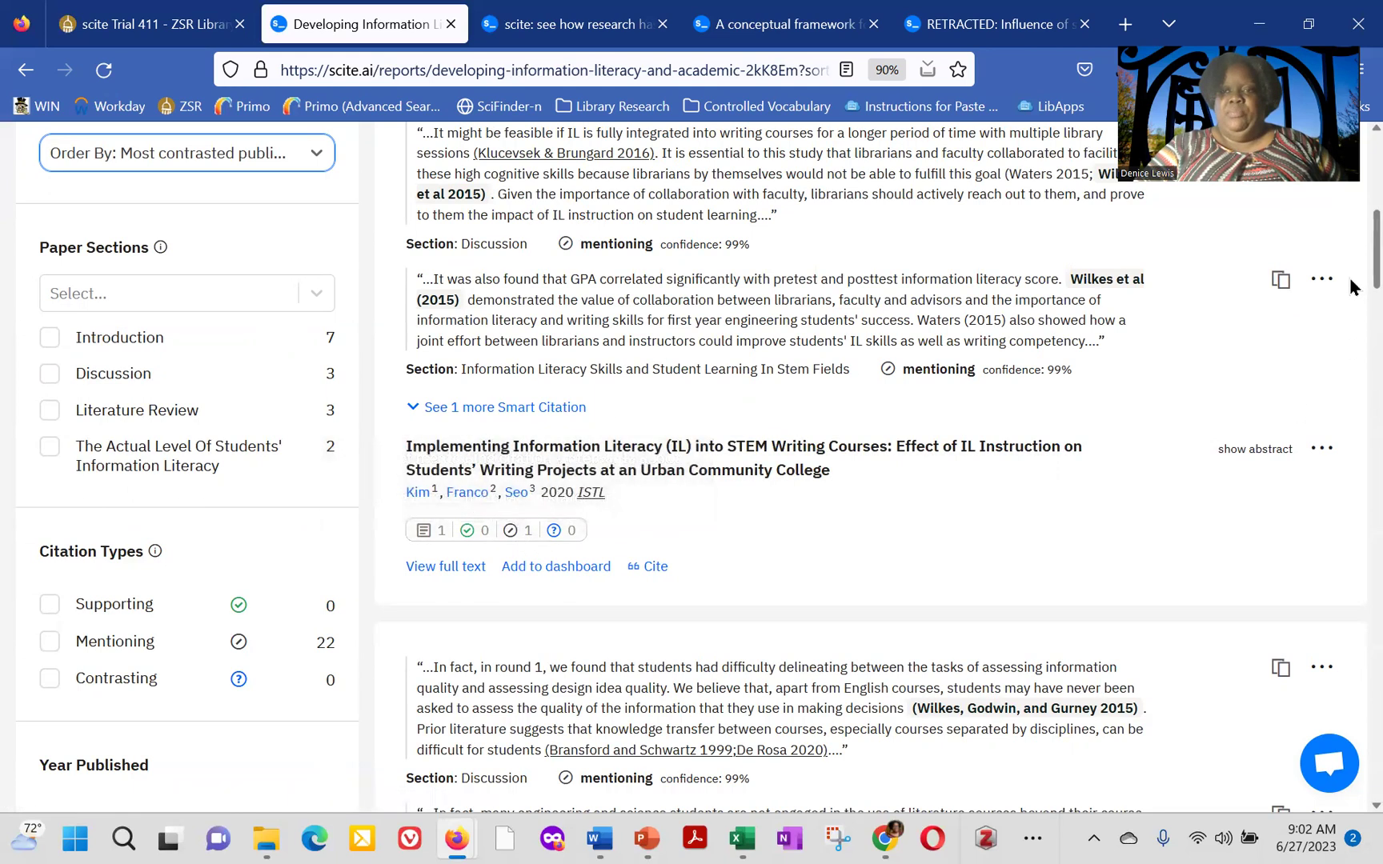
{"action": "scroll", "coordinate": [1350, 276], "scroll_direction": "up", "scroll_amount": 2}
{"action": "scroll", "coordinate": [1350, 336], "scroll_direction": "down", "scroll_amount": 8}
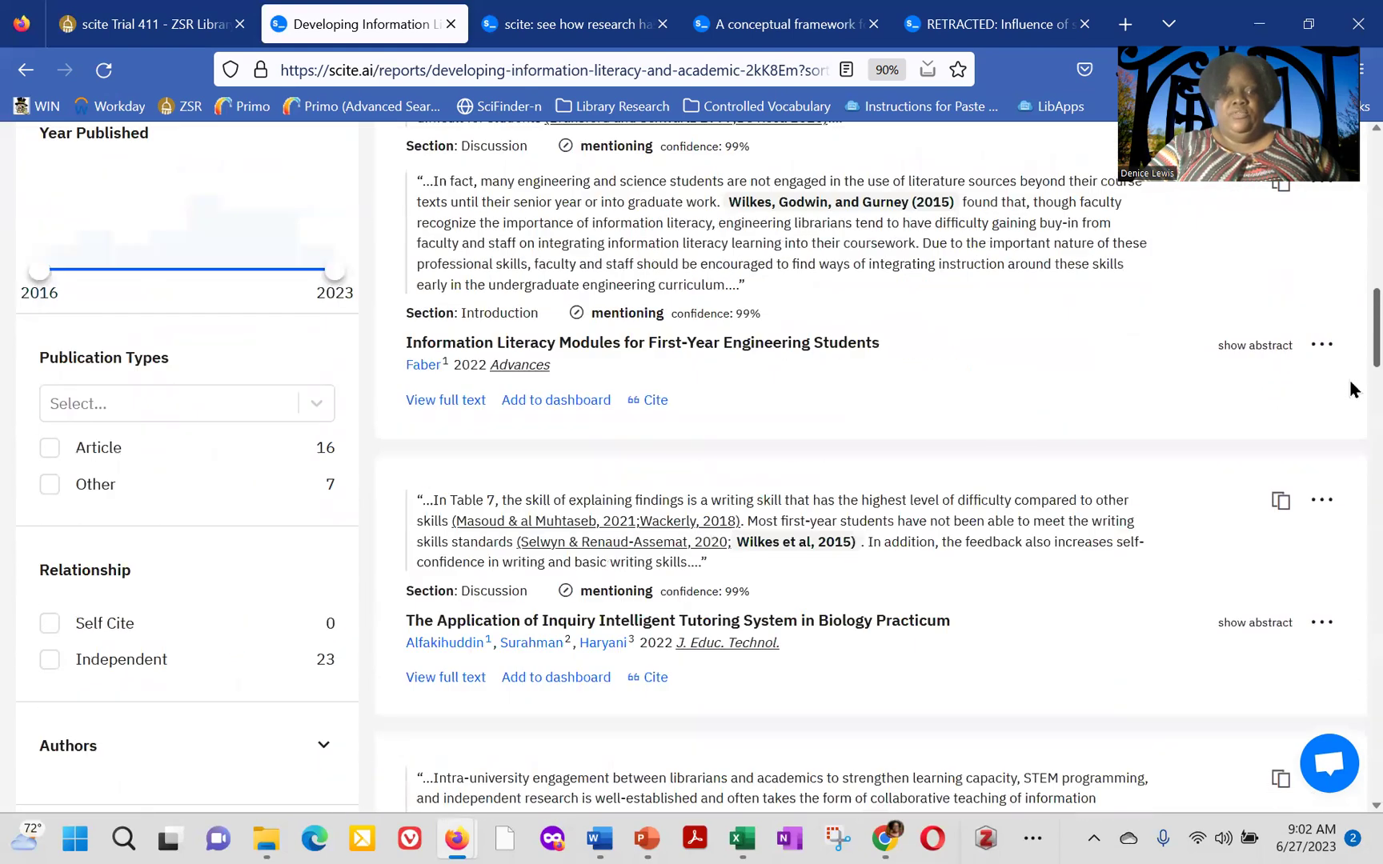
{"action": "scroll", "coordinate": [1351, 408], "scroll_direction": "down", "scroll_amount": 5}
{"action": "scroll", "coordinate": [1352, 360], "scroll_direction": "up", "scroll_amount": 10}
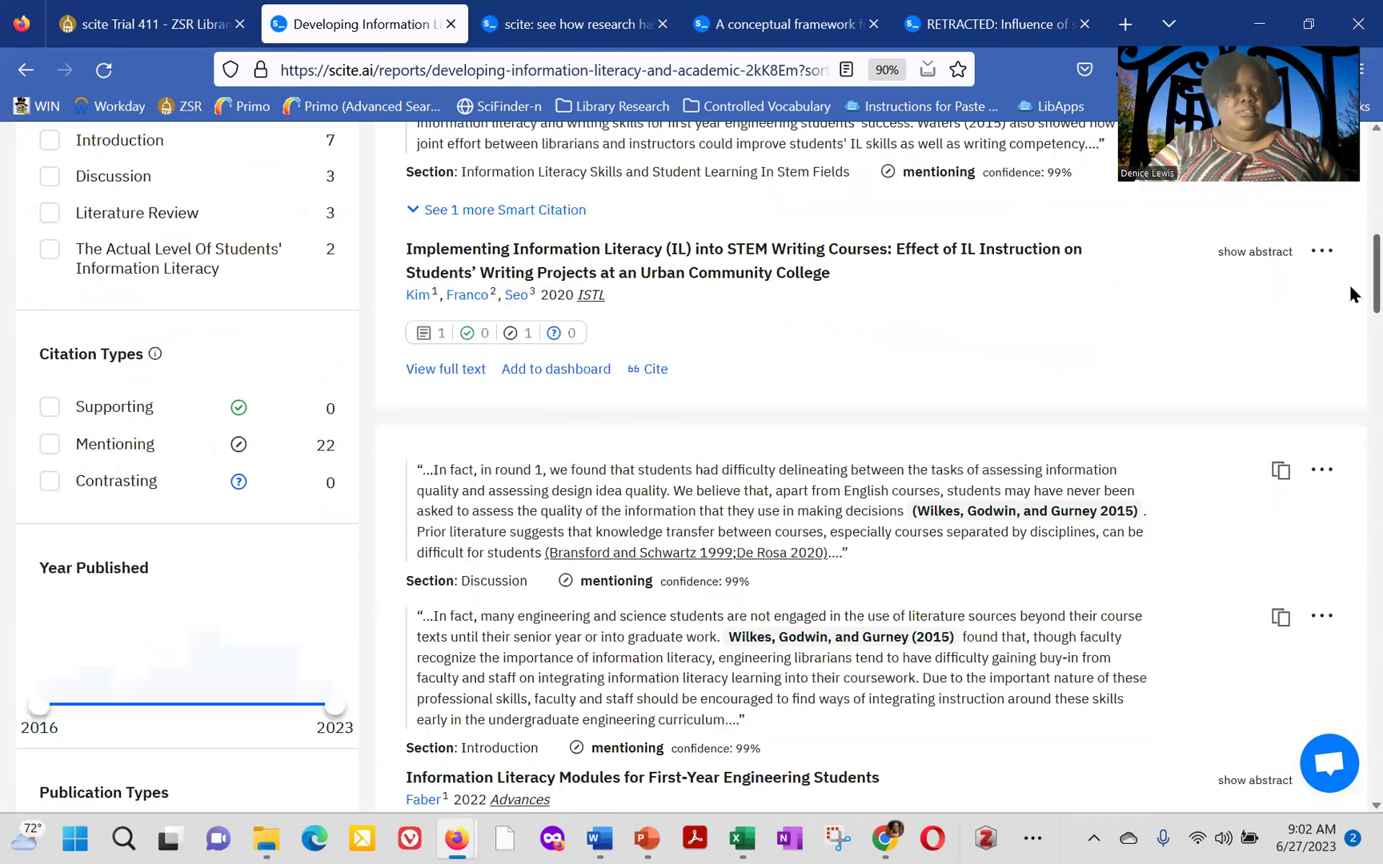
{"action": "scroll", "coordinate": [1350, 288], "scroll_direction": "up", "scroll_amount": 7}
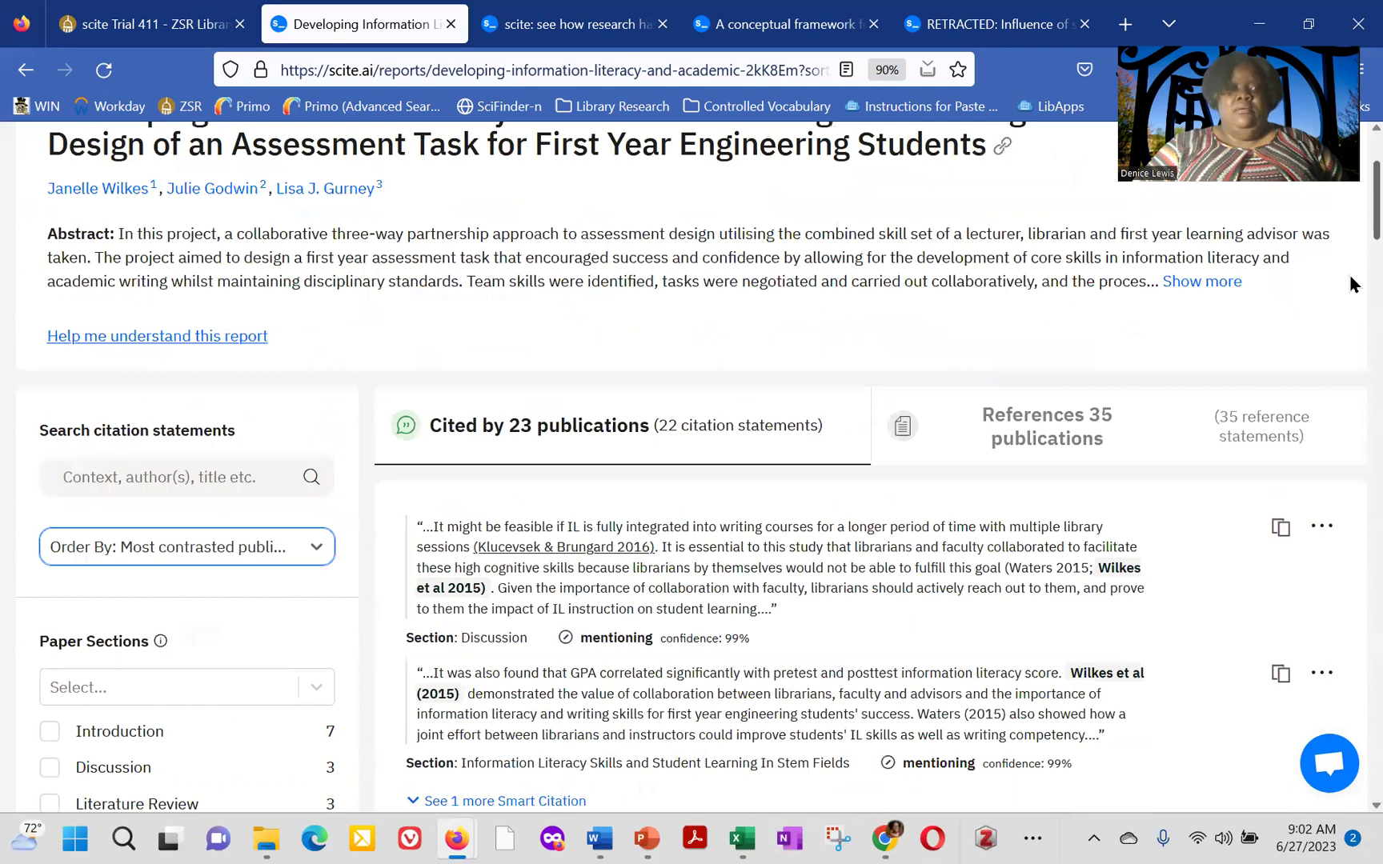
{"action": "scroll", "coordinate": [1350, 288], "scroll_direction": "down", "scroll_amount": 5}
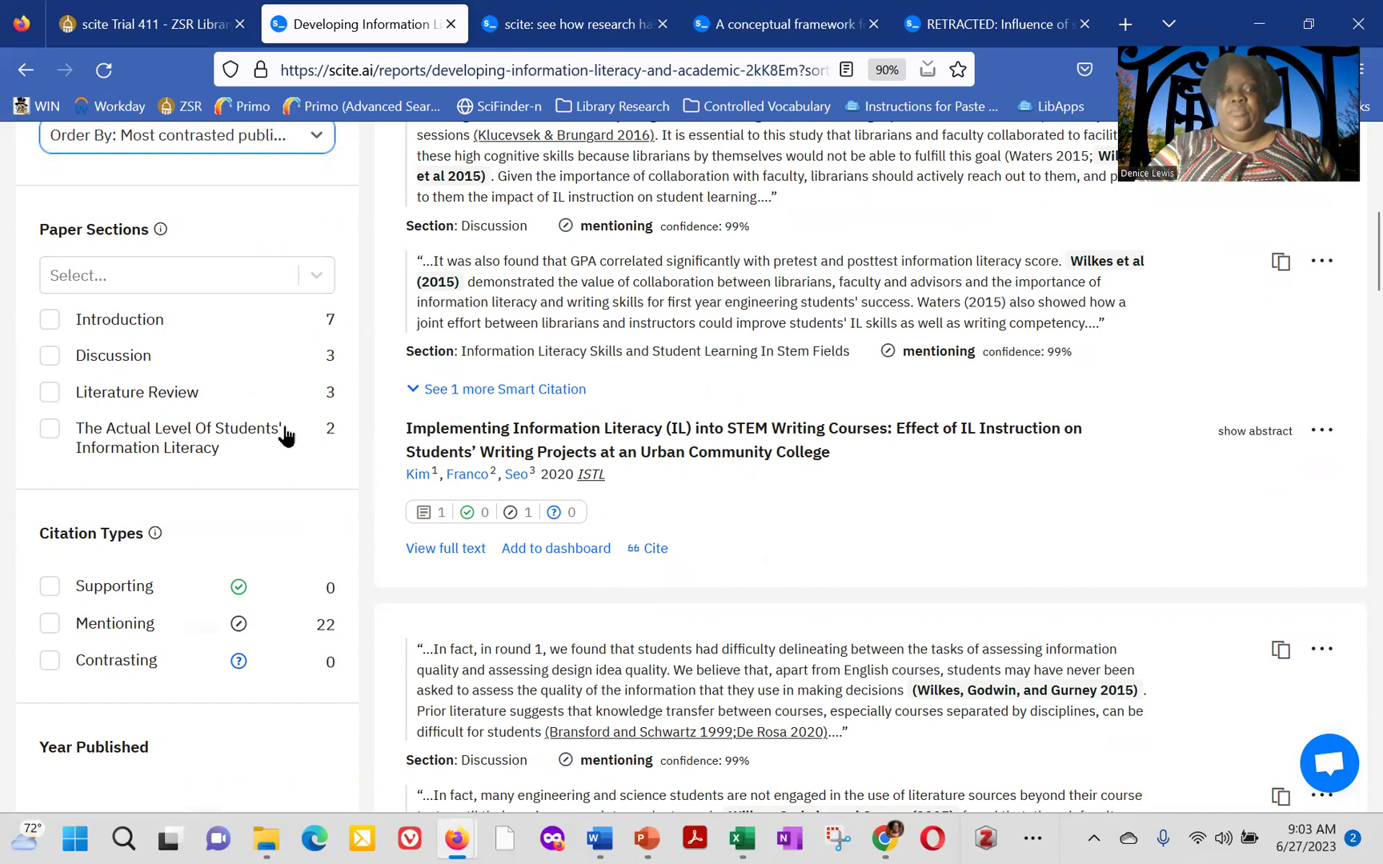
{"action": "mouse_move", "coordinate": [232, 532]}
{"action": "key", "text": "Down"}
{"action": "key", "text": "Down"}
{"action": "key", "text": "Down"}
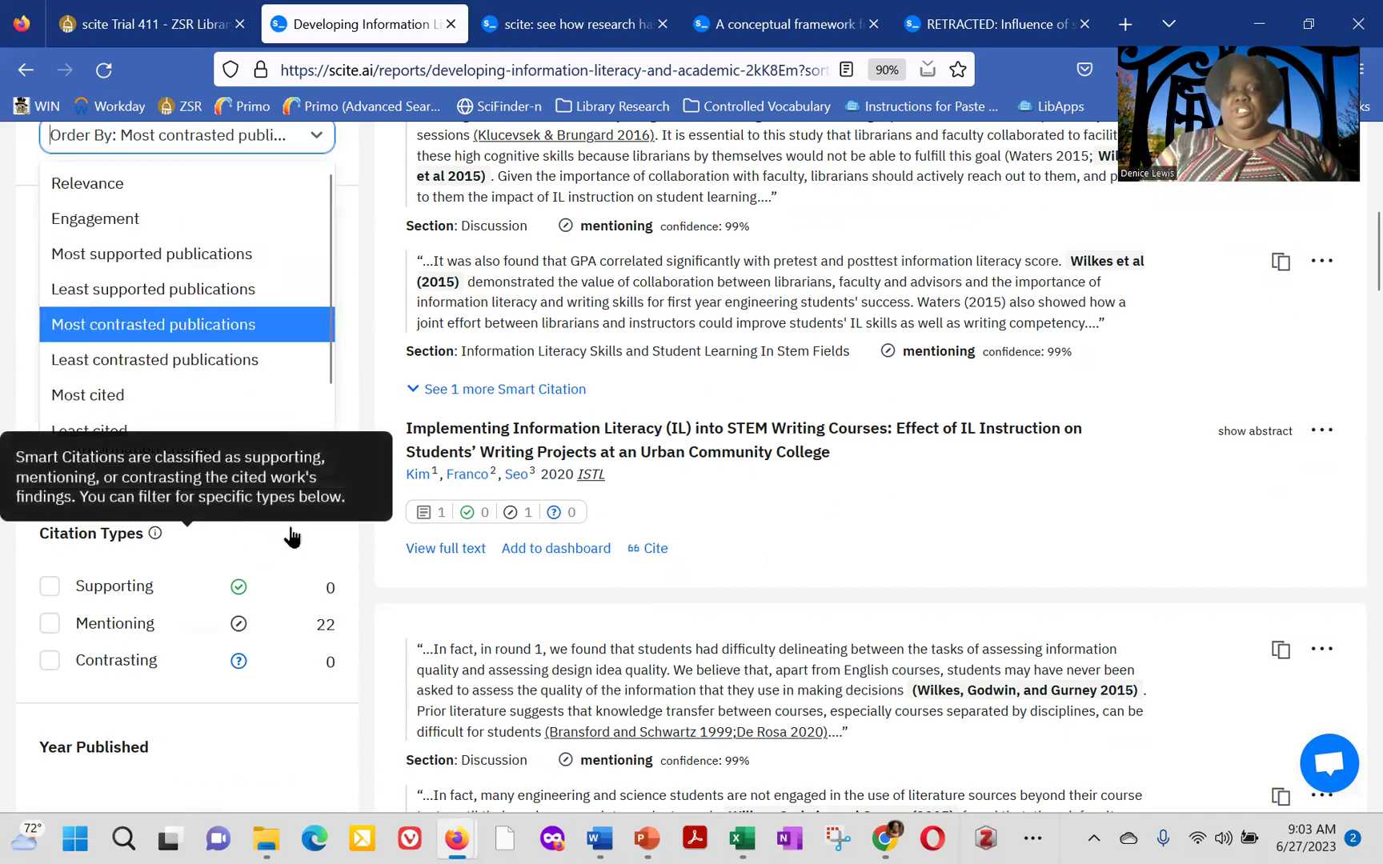
{"action": "left_click", "coordinate": [372, 549]}
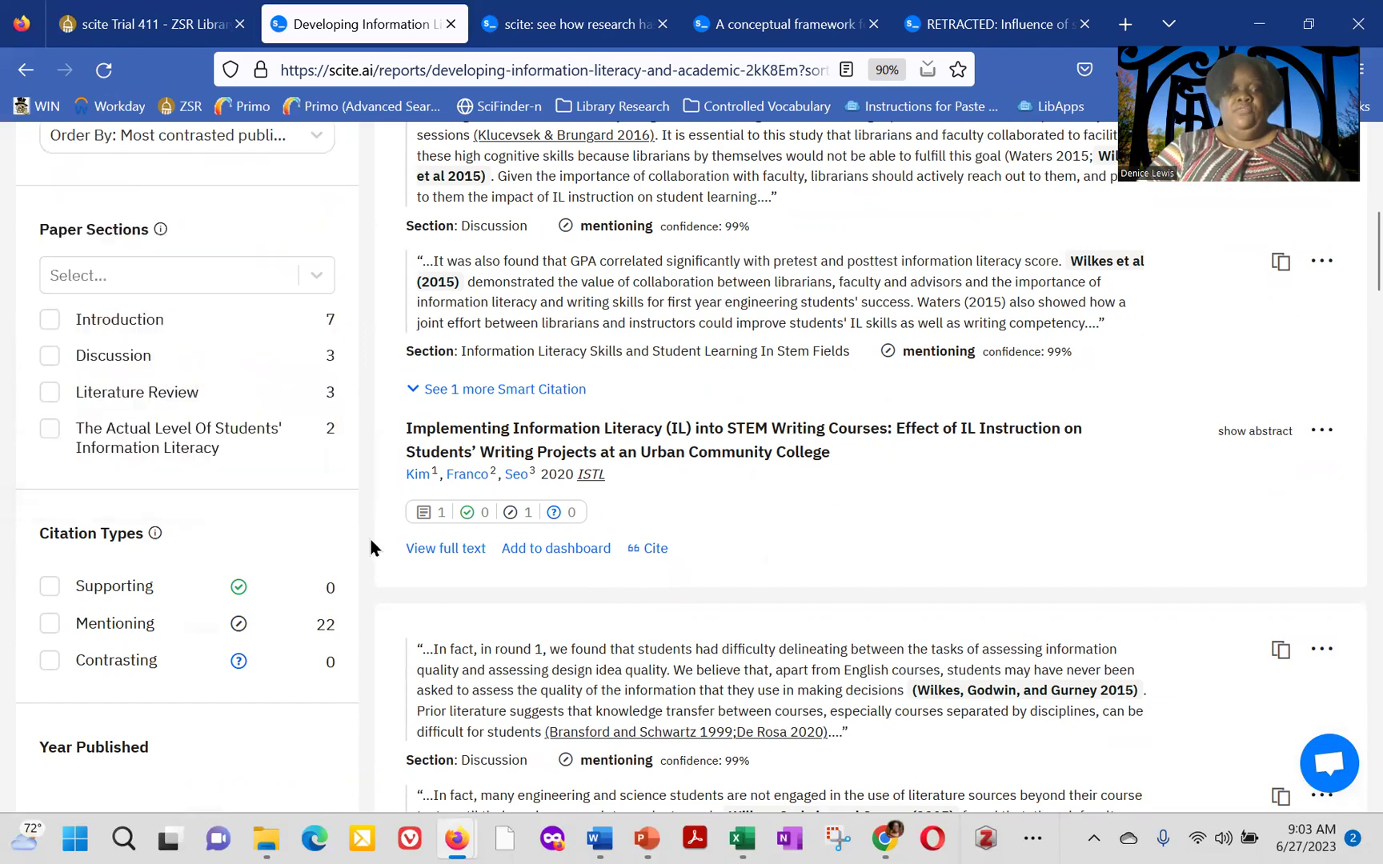
{"action": "scroll", "coordinate": [372, 549], "scroll_direction": "down", "scroll_amount": 4}
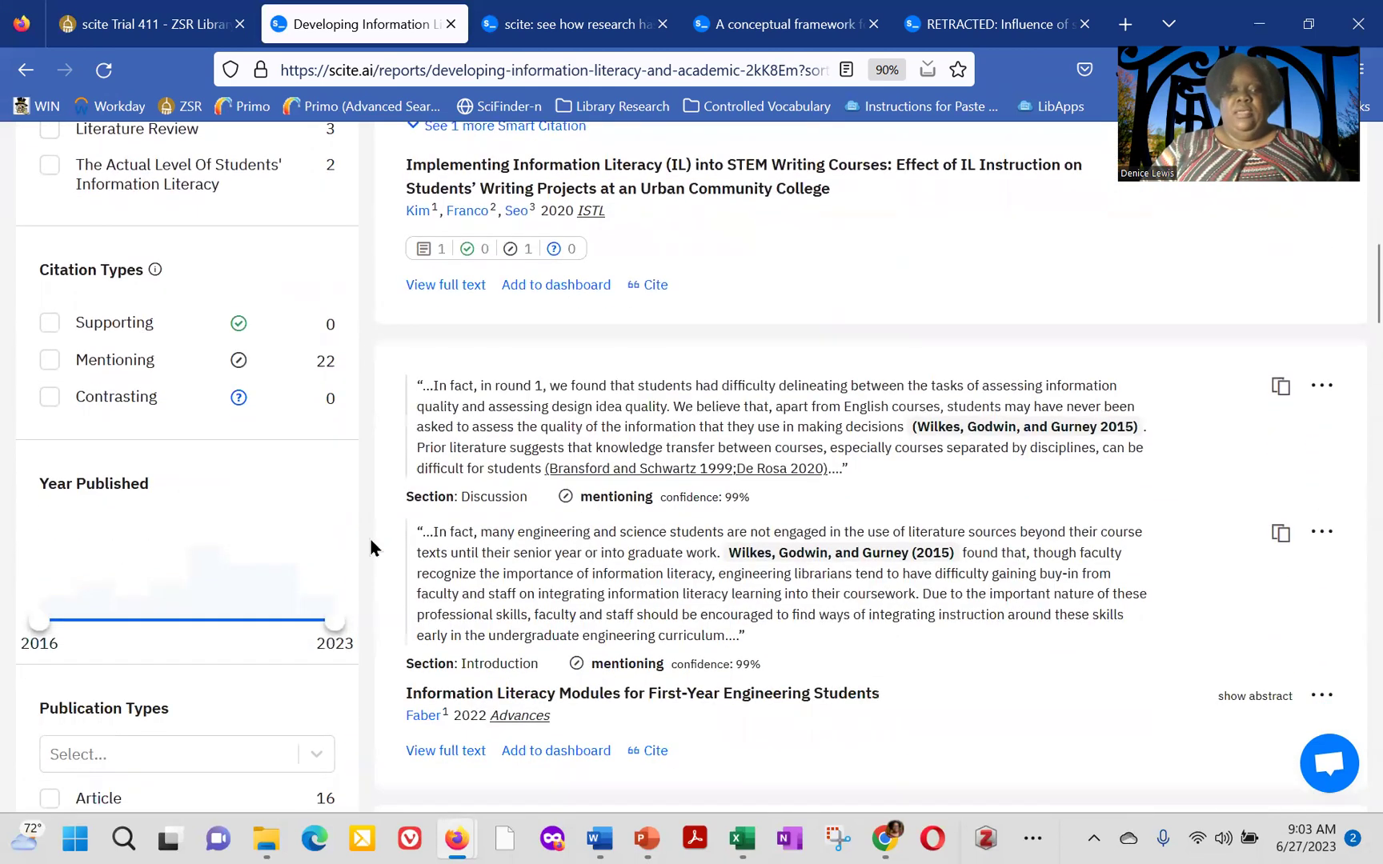
{"action": "scroll", "coordinate": [372, 548], "scroll_direction": "down", "scroll_amount": 3}
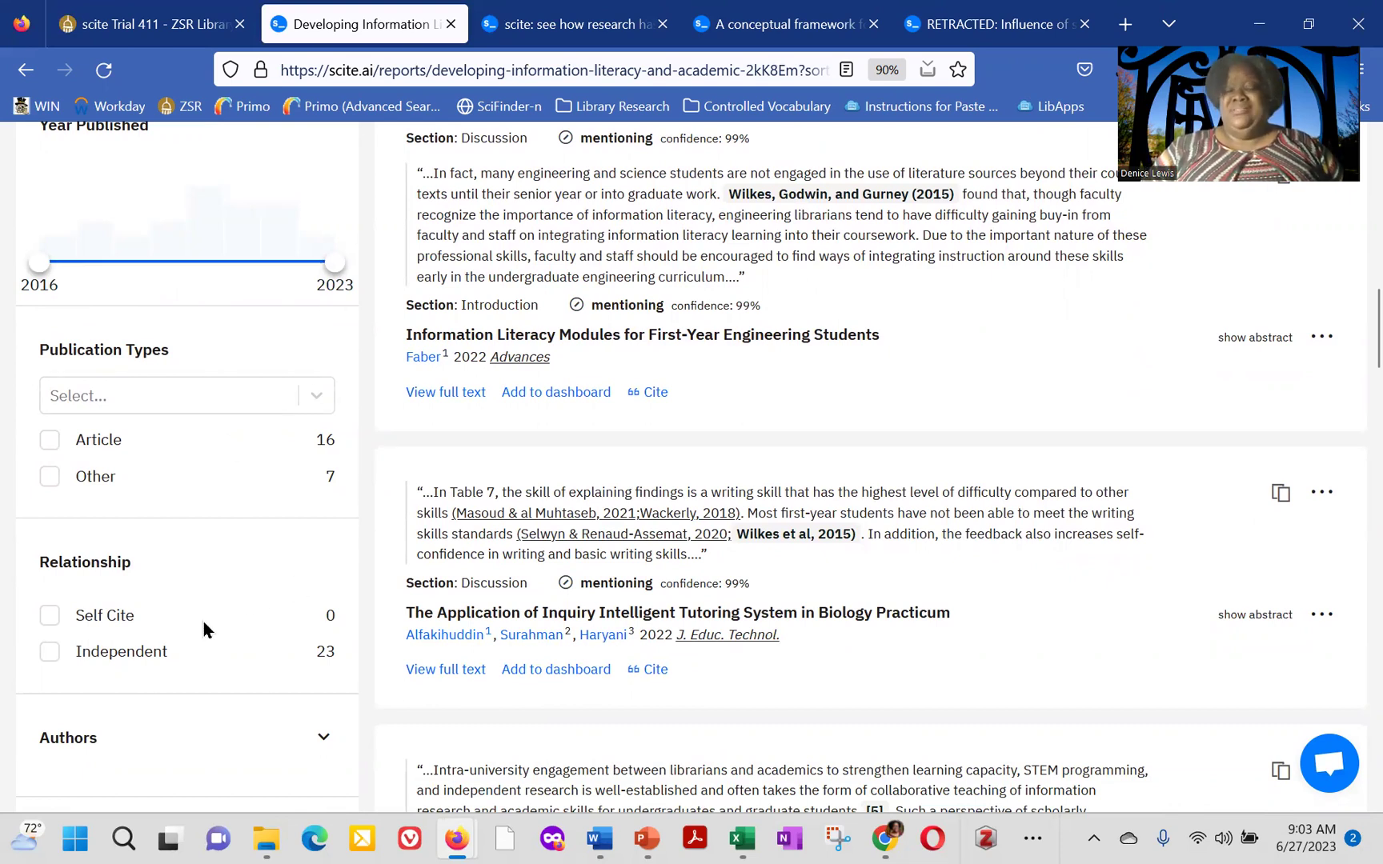
{"action": "scroll", "coordinate": [204, 630], "scroll_direction": "down", "scroll_amount": 5}
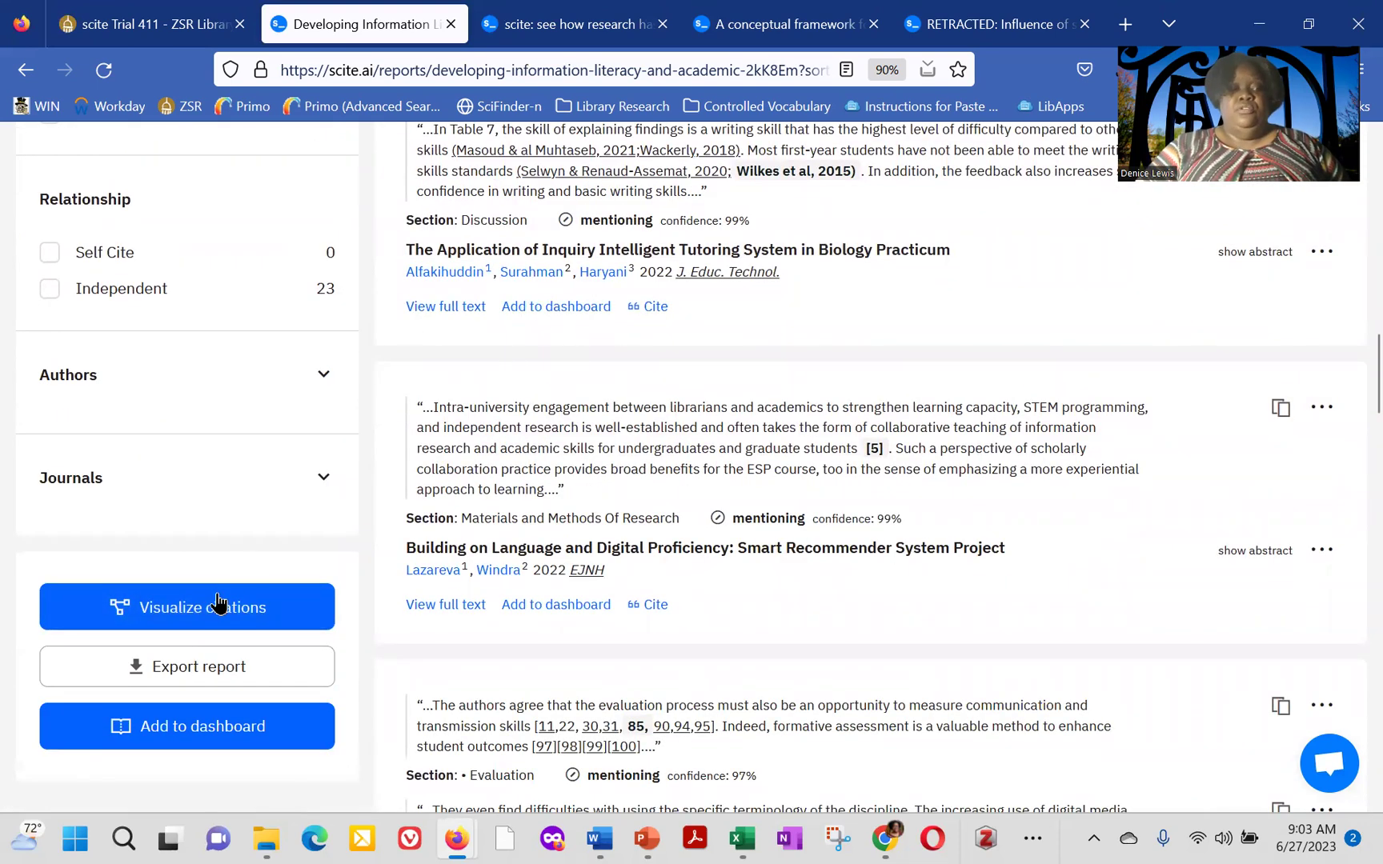
Visualize the paper's citation network of 46 related articles and open the original paper from it.
{"action": "left_click", "coordinate": [213, 606]}
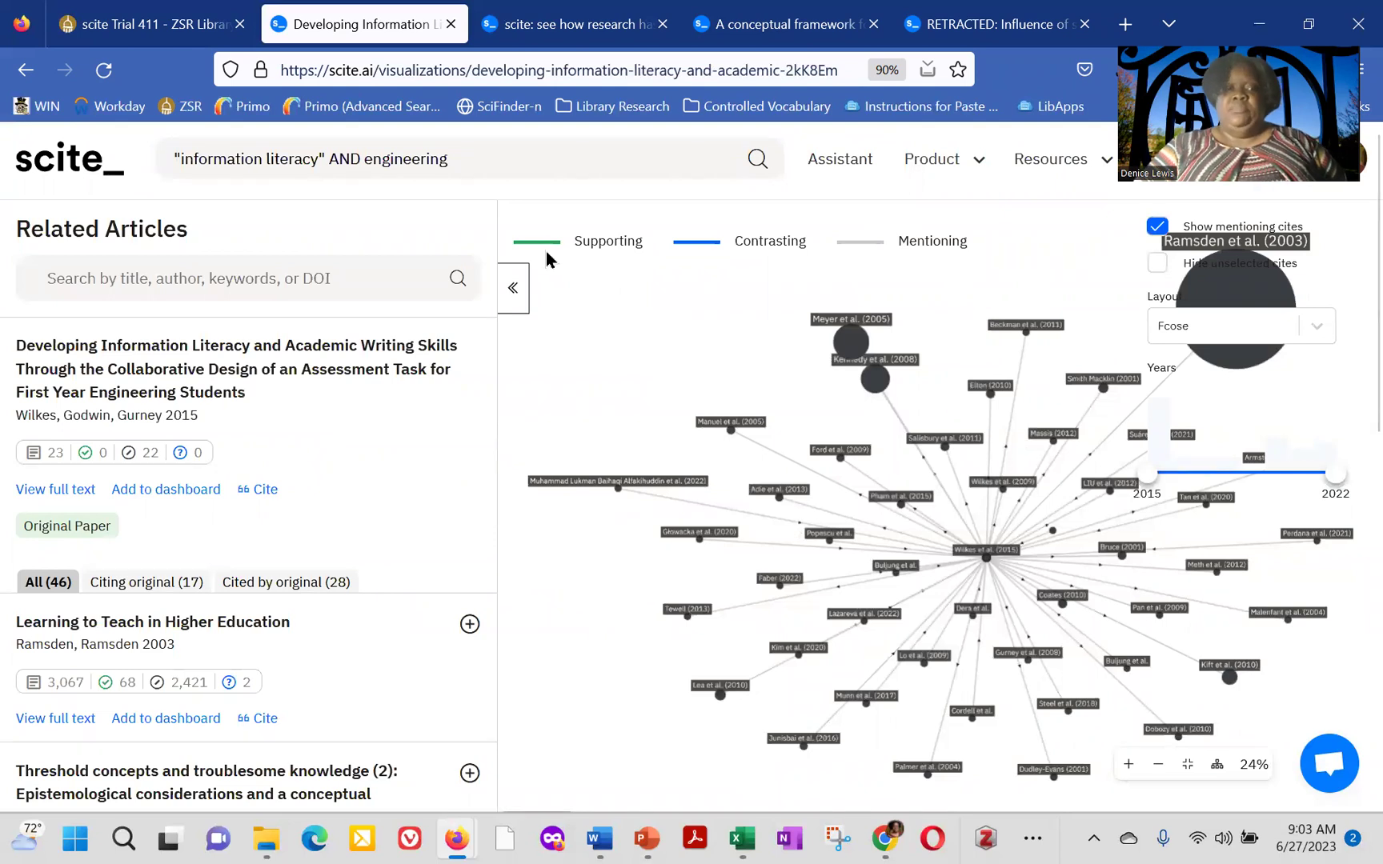
{"action": "left_click", "coordinate": [278, 361]}
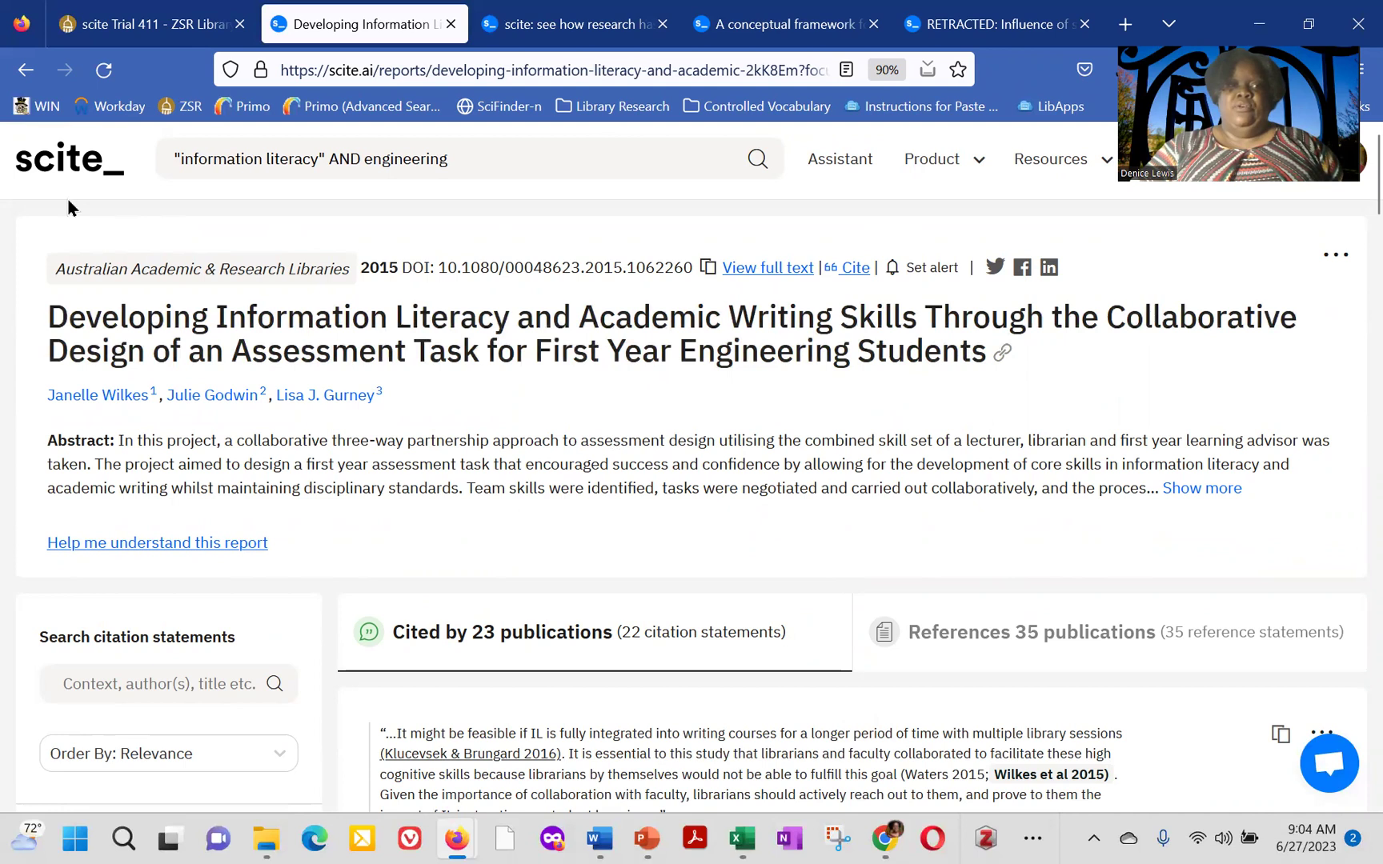
Go back to the citation-statement search results and return to the top of the page.
{"action": "left_click", "coordinate": [22, 72]}
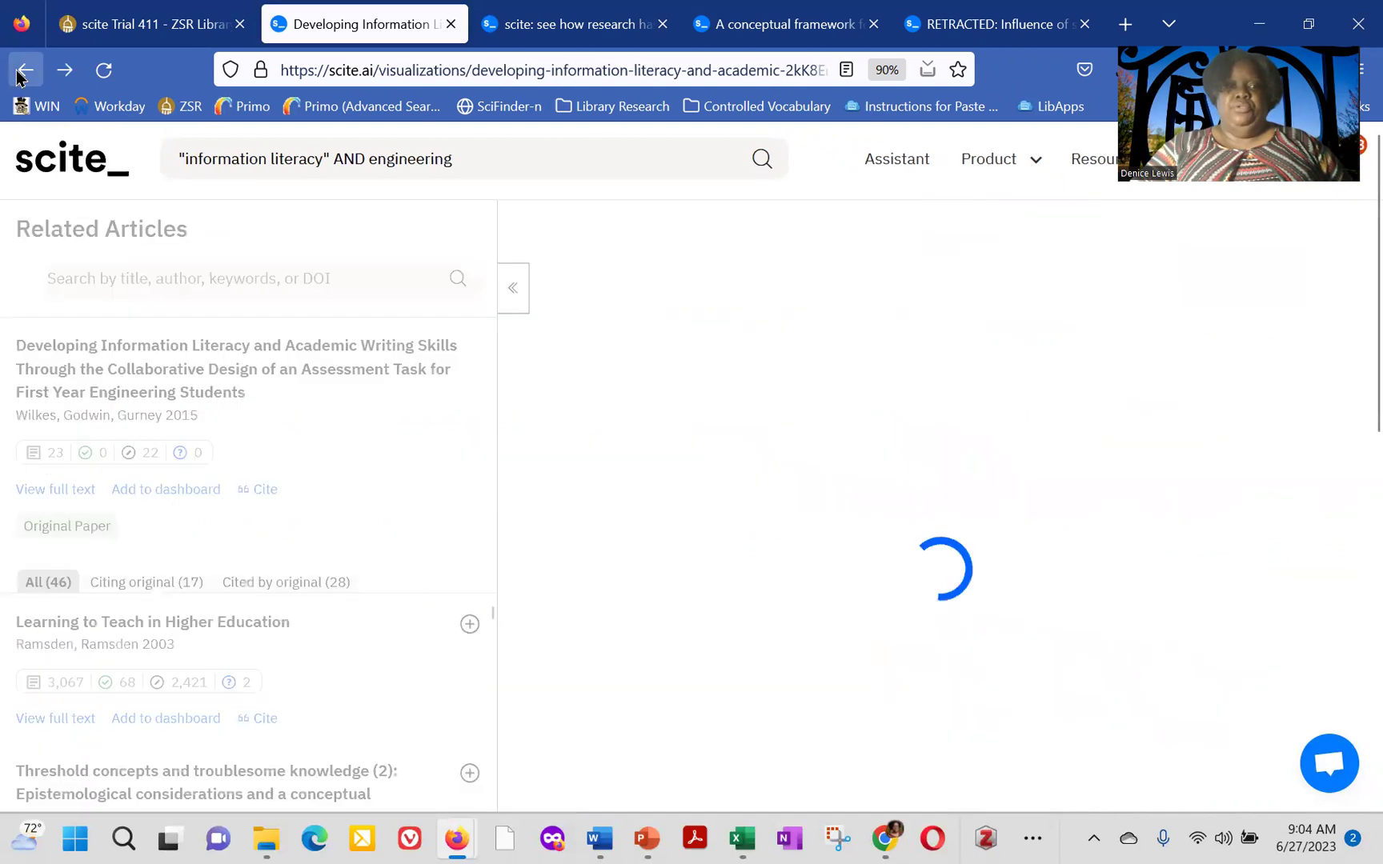
{"action": "left_click", "coordinate": [22, 73]}
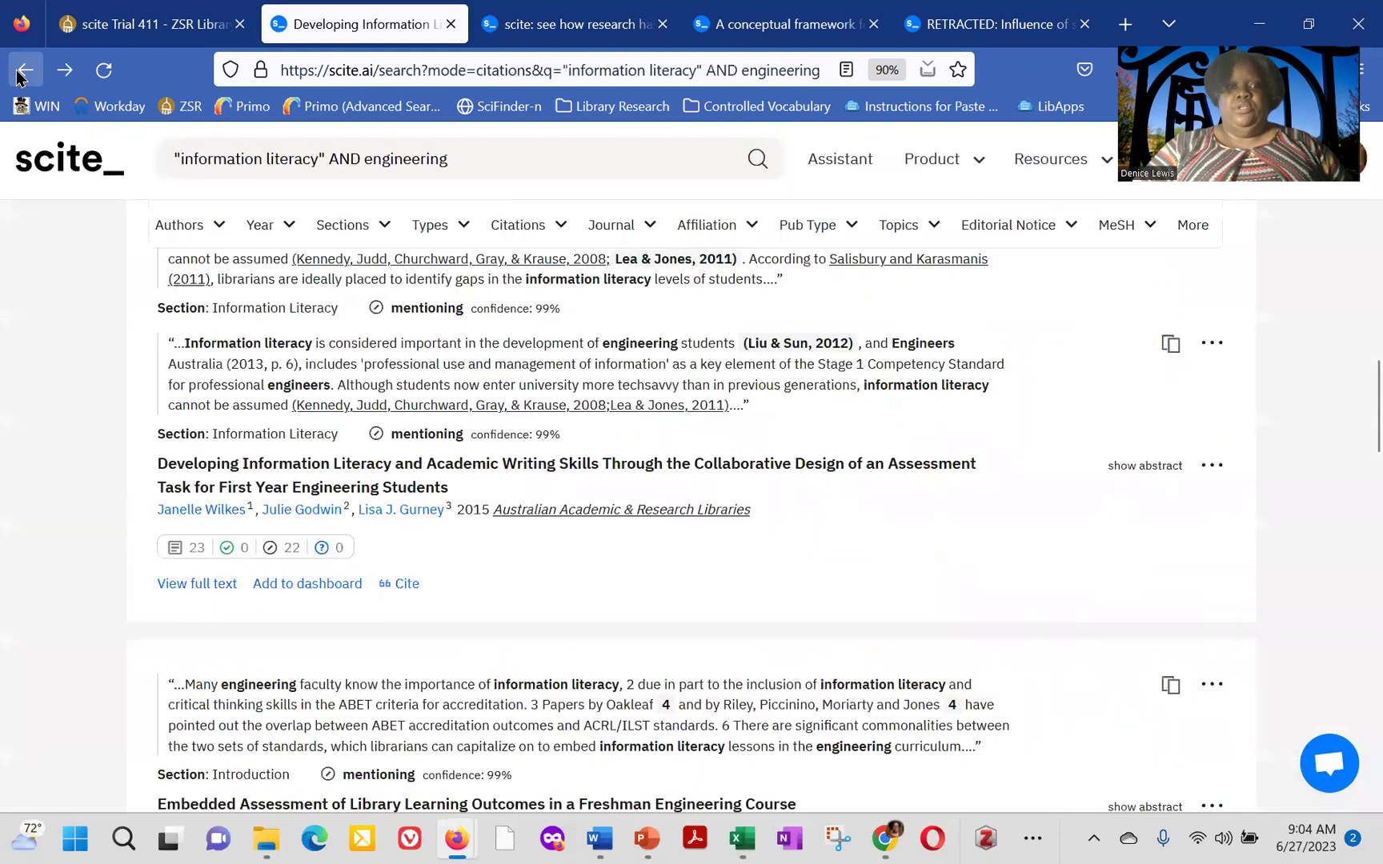
{"action": "scroll", "coordinate": [355, 296], "scroll_direction": "up", "scroll_amount": 10}
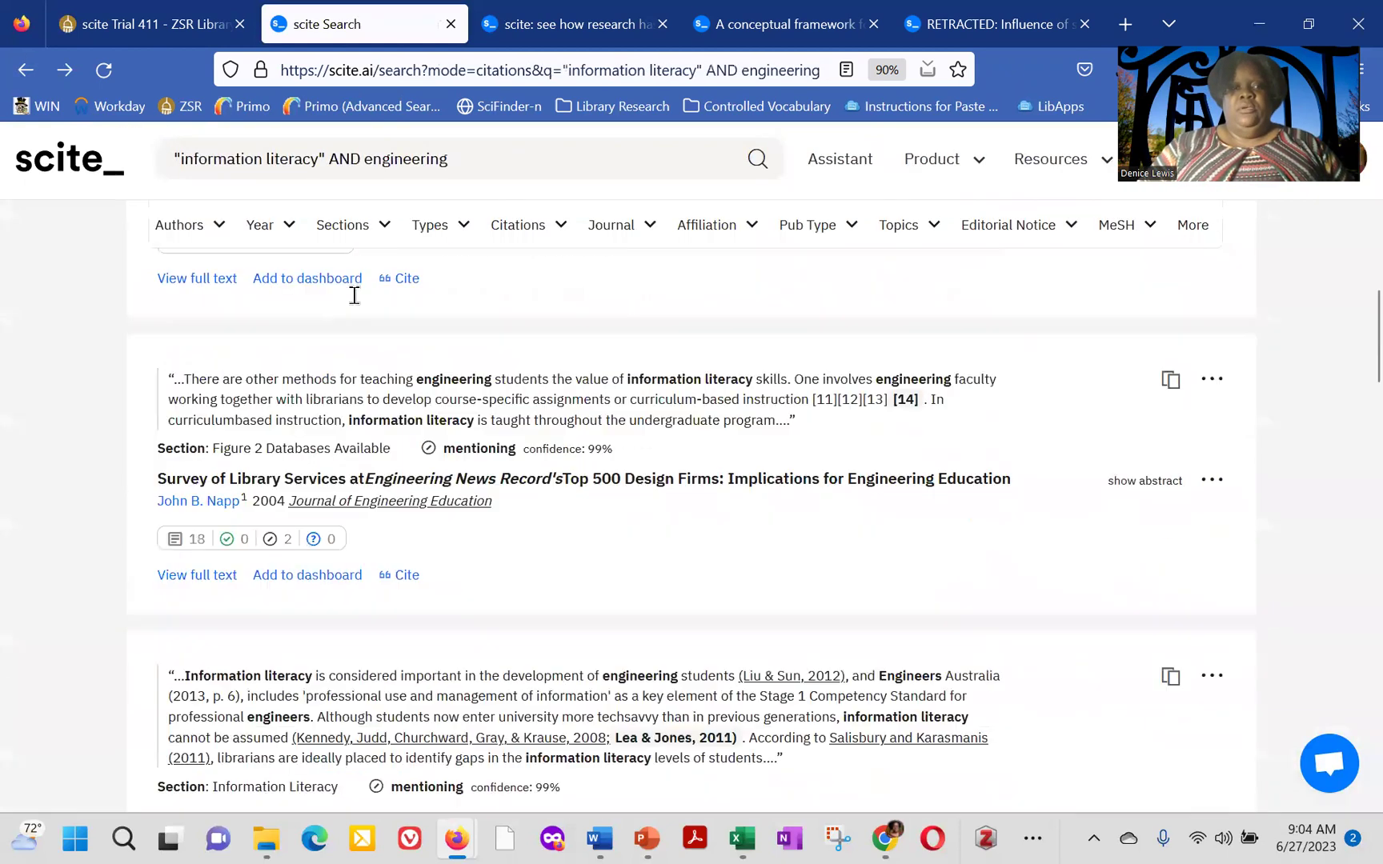
{"action": "scroll", "coordinate": [355, 296], "scroll_direction": "up", "scroll_amount": 5}
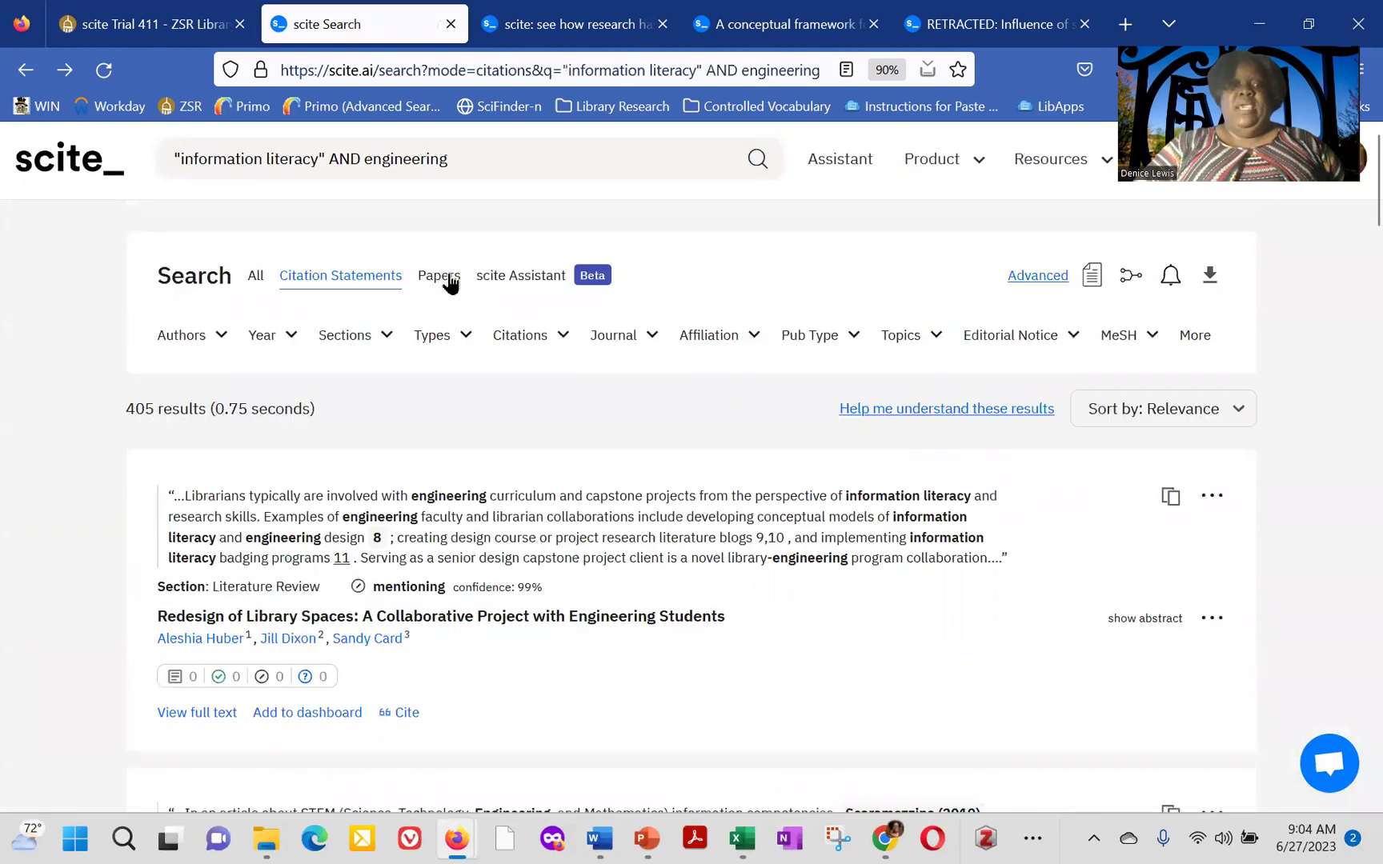
Show Papers results (4,624 hits) and scroll through the listed papers and back up.
{"action": "left_click", "coordinate": [446, 277]}
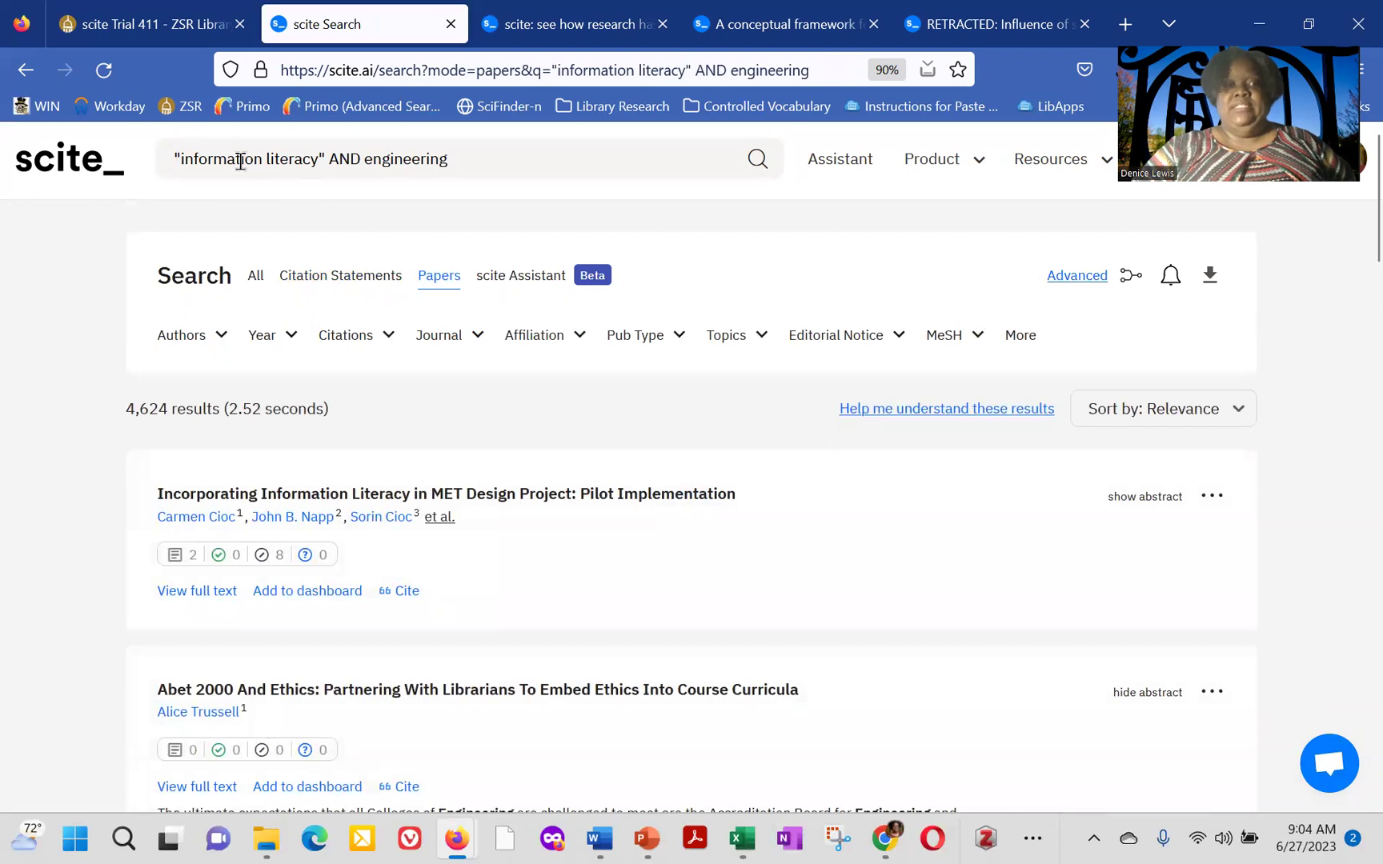
{"action": "left_click", "coordinate": [185, 149]}
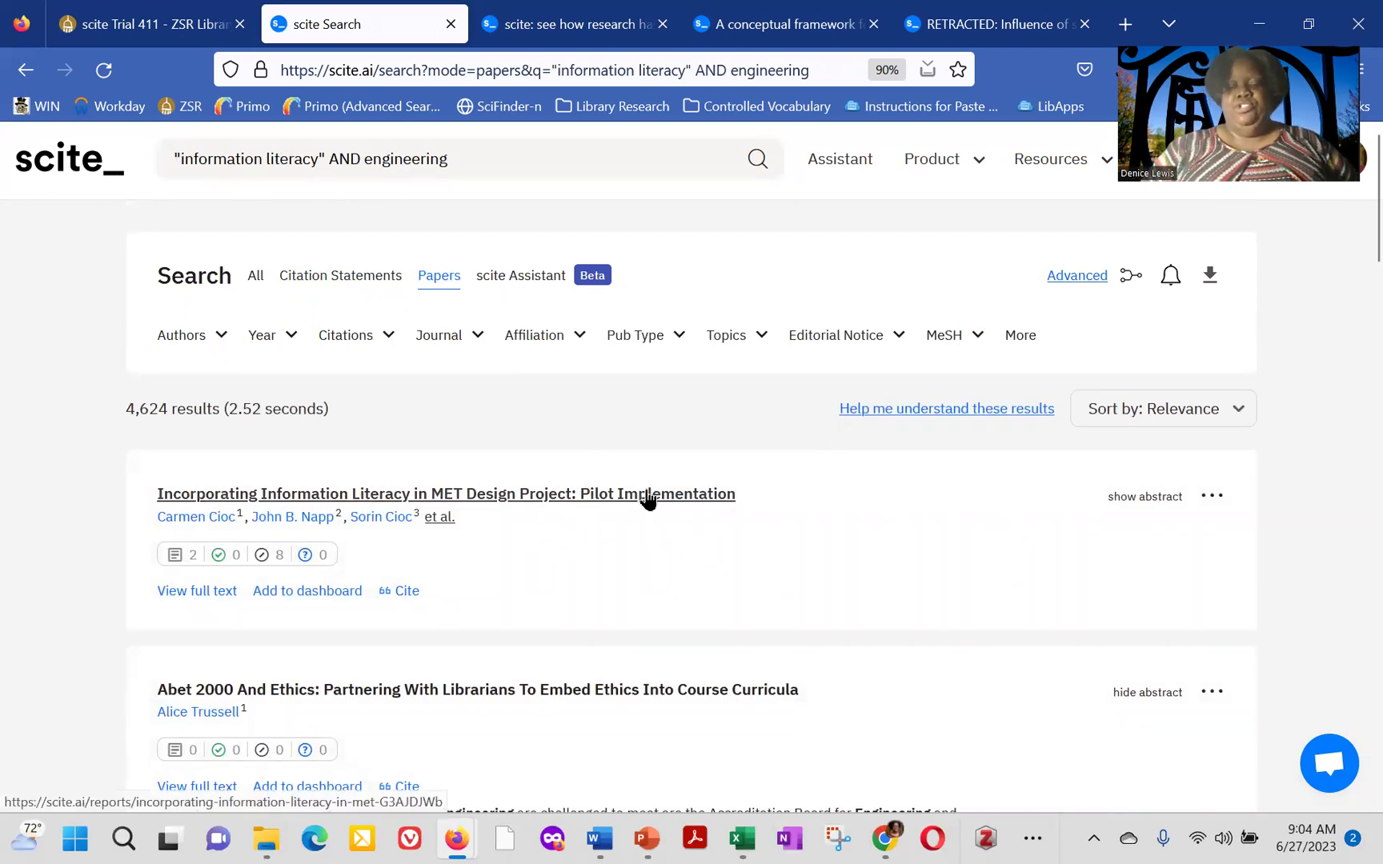
{"action": "scroll", "coordinate": [945, 551], "scroll_direction": "down", "scroll_amount": 2}
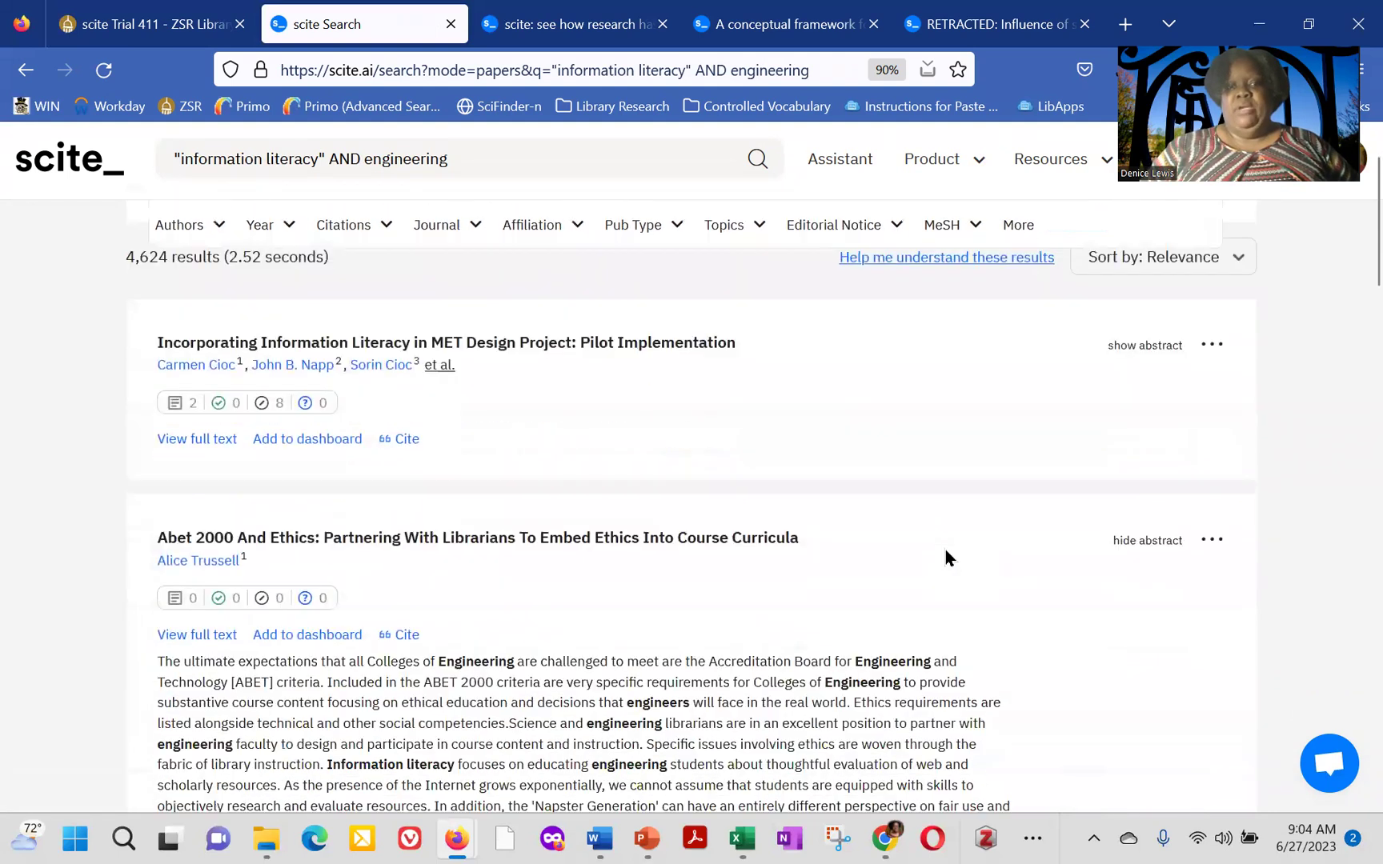
{"action": "scroll", "coordinate": [945, 557], "scroll_direction": "down", "scroll_amount": 1}
{"action": "scroll", "coordinate": [945, 558], "scroll_direction": "down", "scroll_amount": 3}
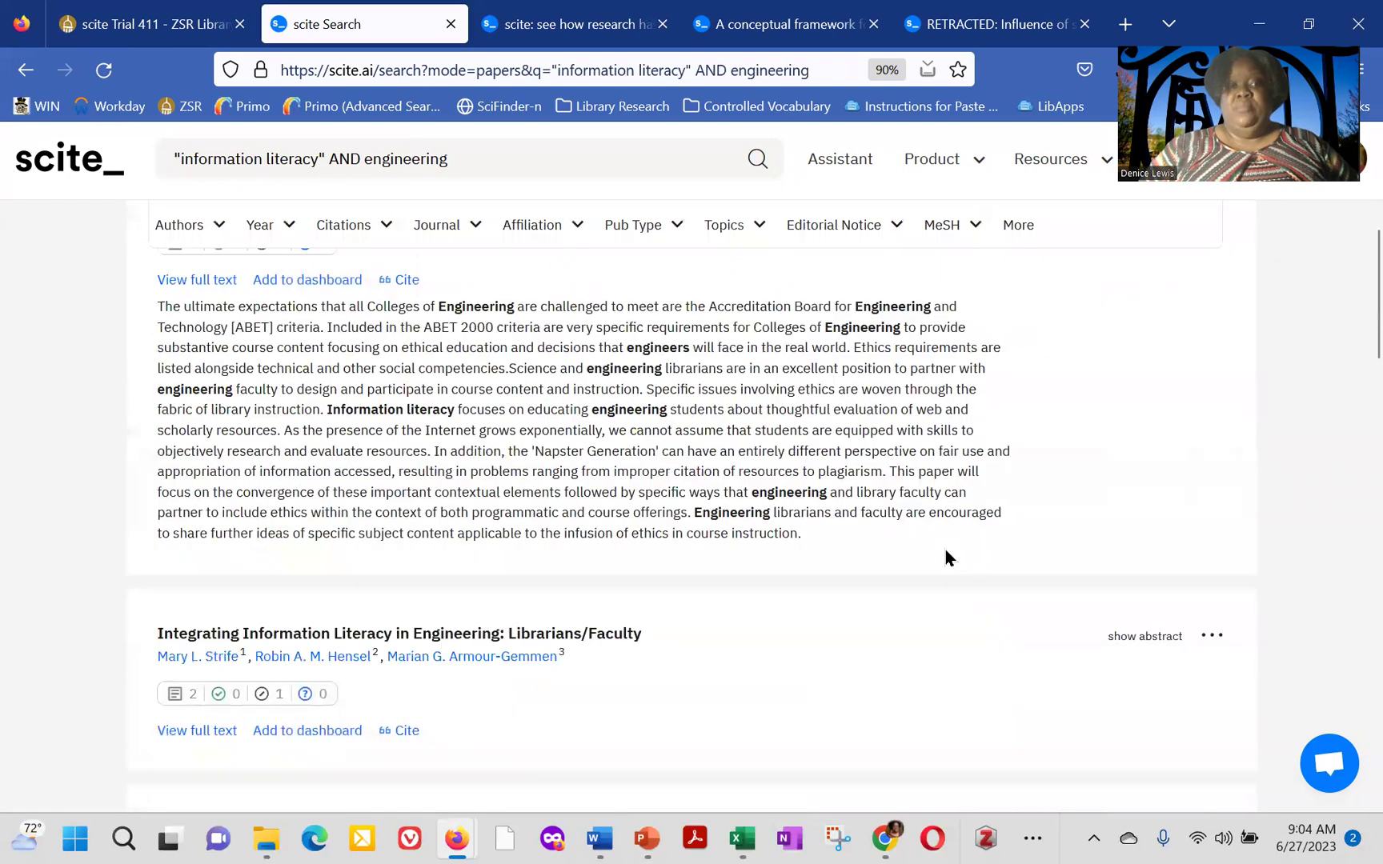
{"action": "scroll", "coordinate": [945, 557], "scroll_direction": "up", "scroll_amount": 5}
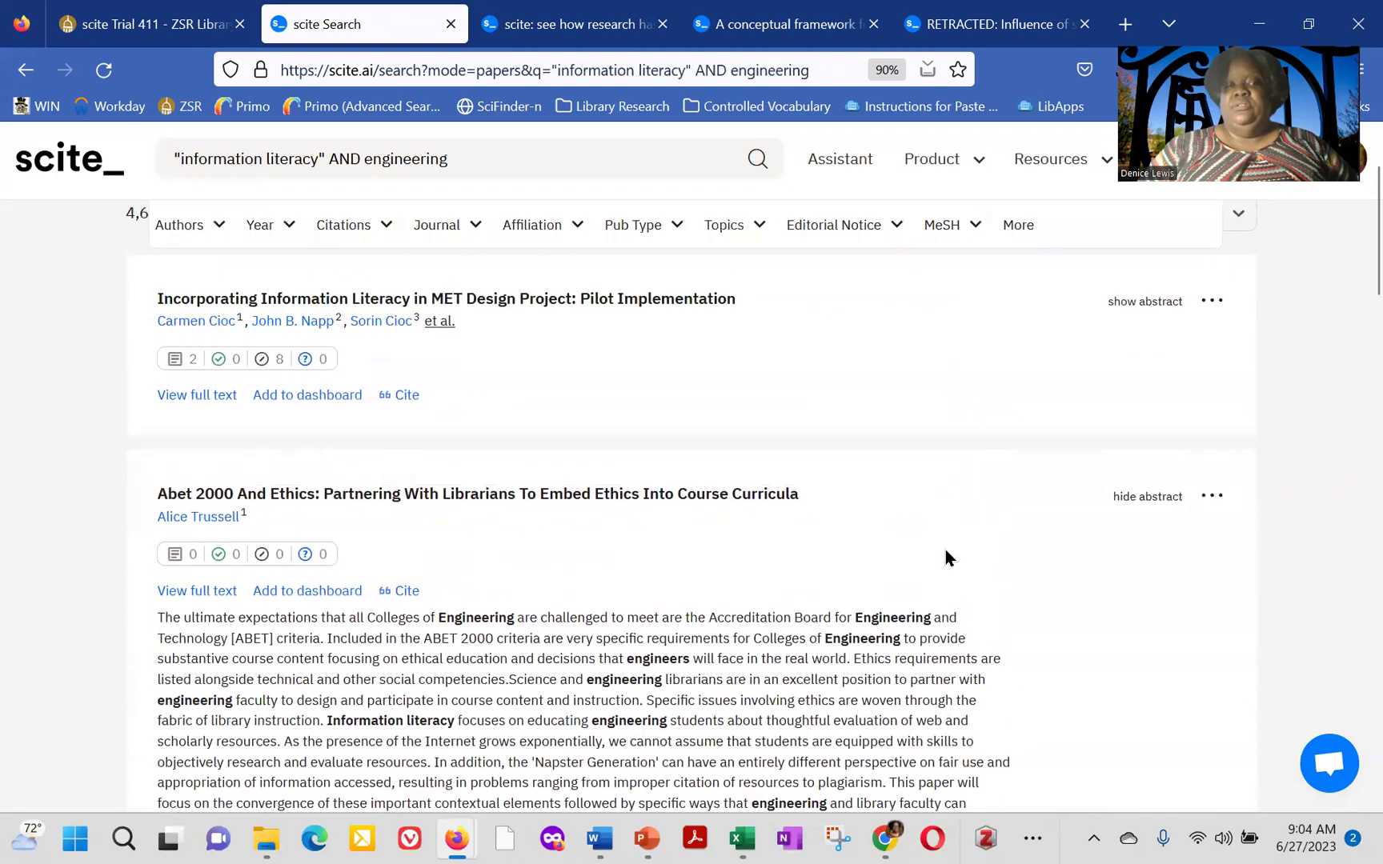
{"action": "scroll", "coordinate": [946, 558], "scroll_direction": "down", "scroll_amount": 5}
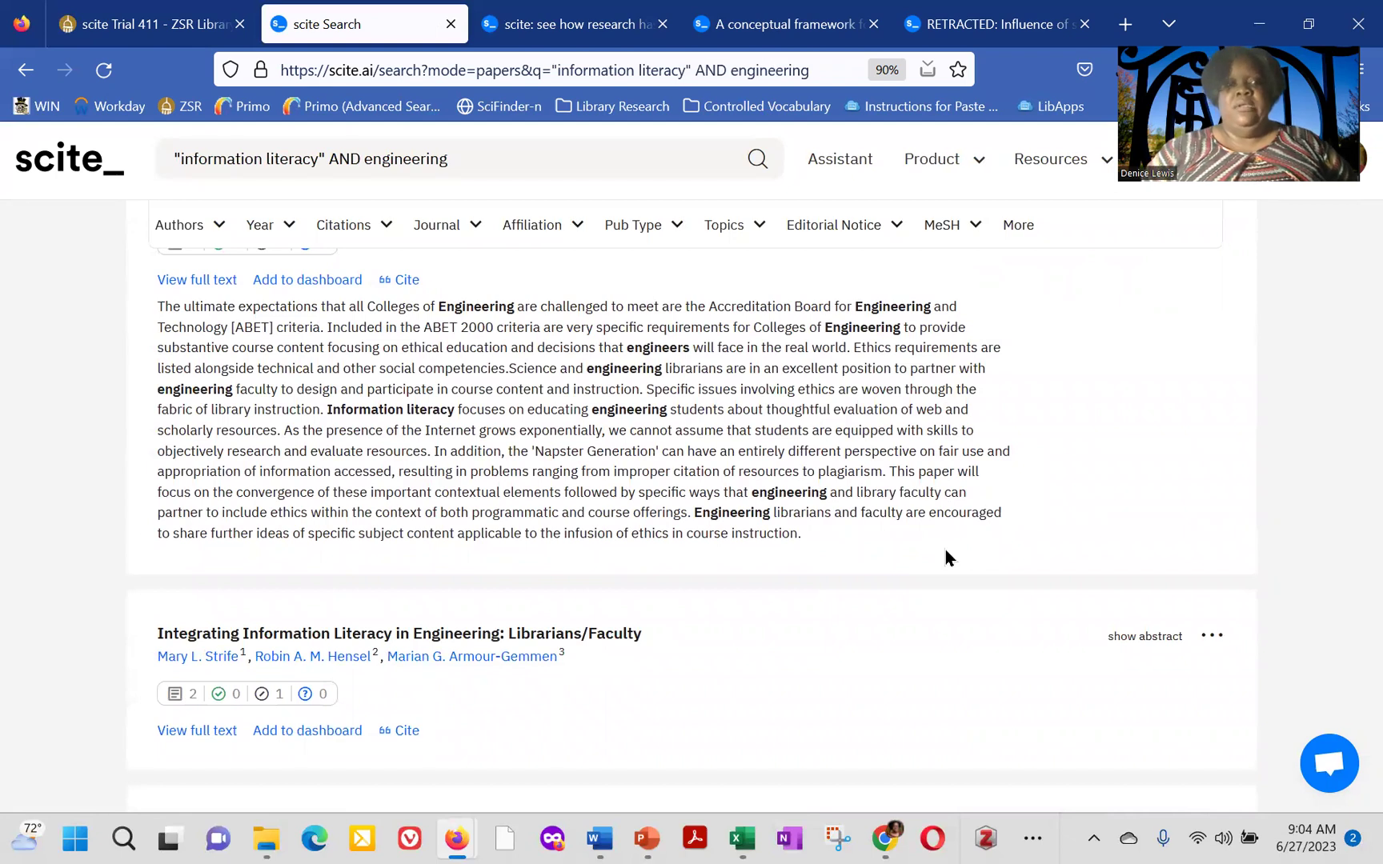
{"action": "scroll", "coordinate": [945, 557], "scroll_direction": "down", "scroll_amount": 5}
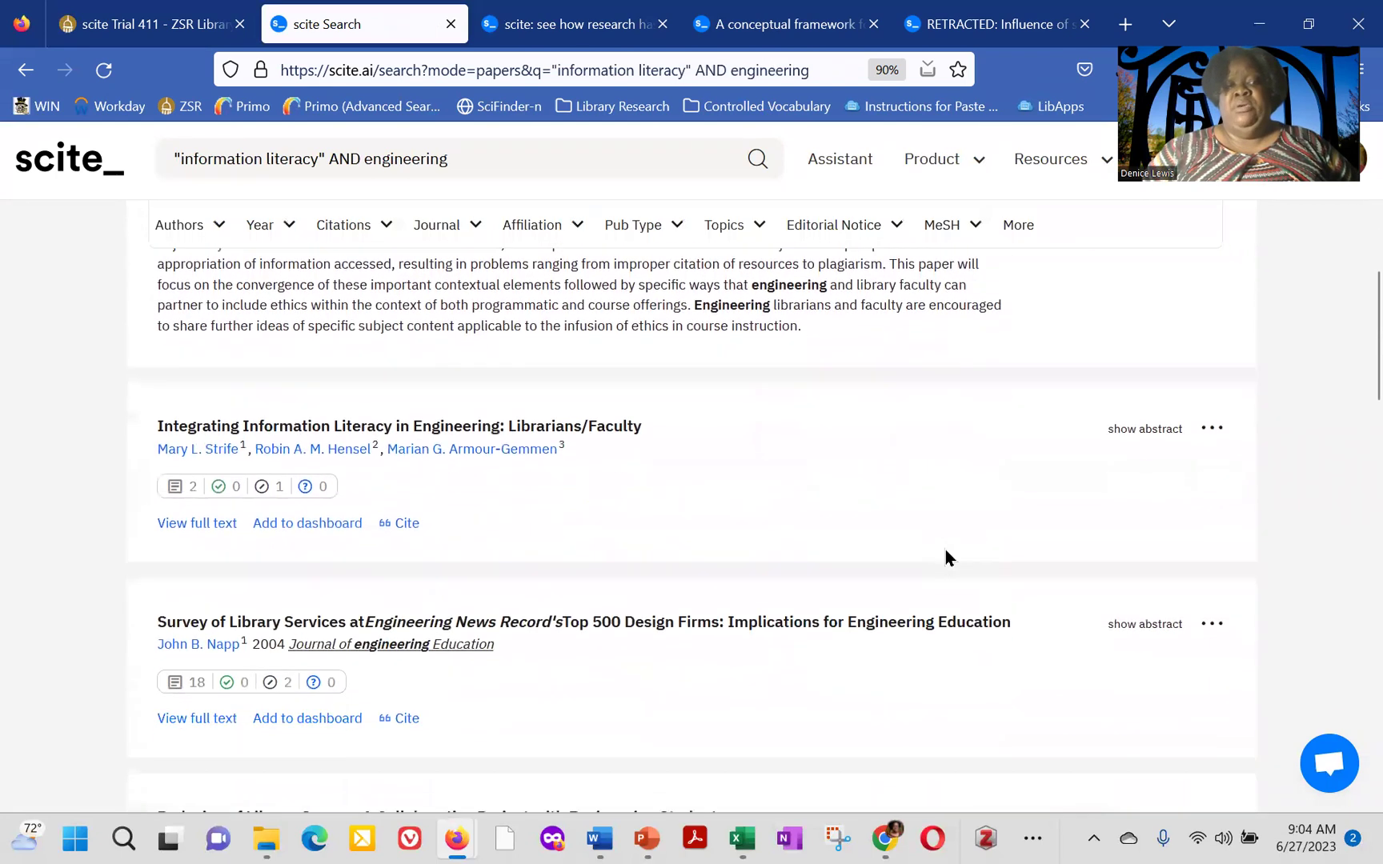
{"action": "scroll", "coordinate": [945, 558], "scroll_direction": "down", "scroll_amount": 3}
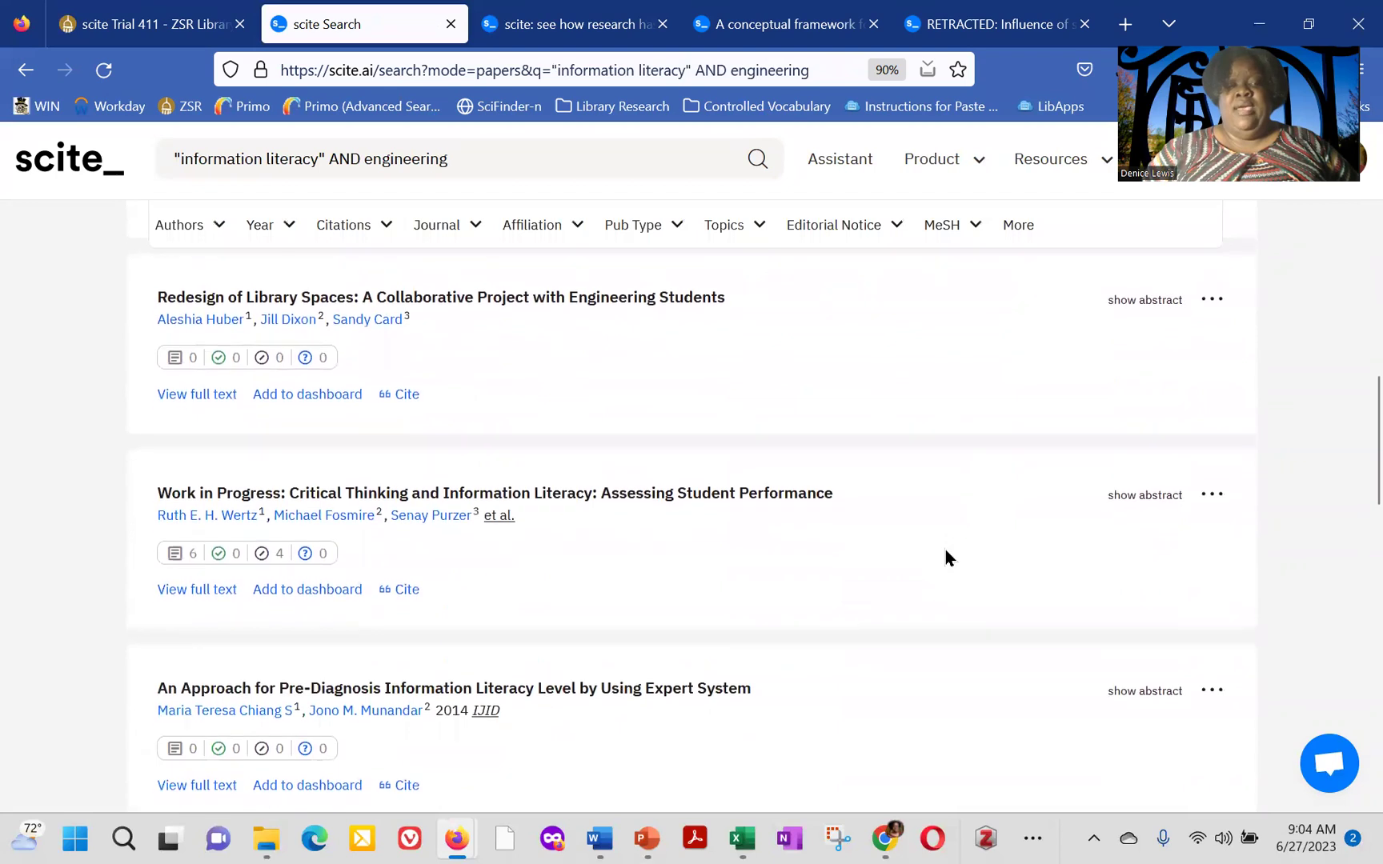
{"action": "scroll", "coordinate": [945, 558], "scroll_direction": "up", "scroll_amount": 8}
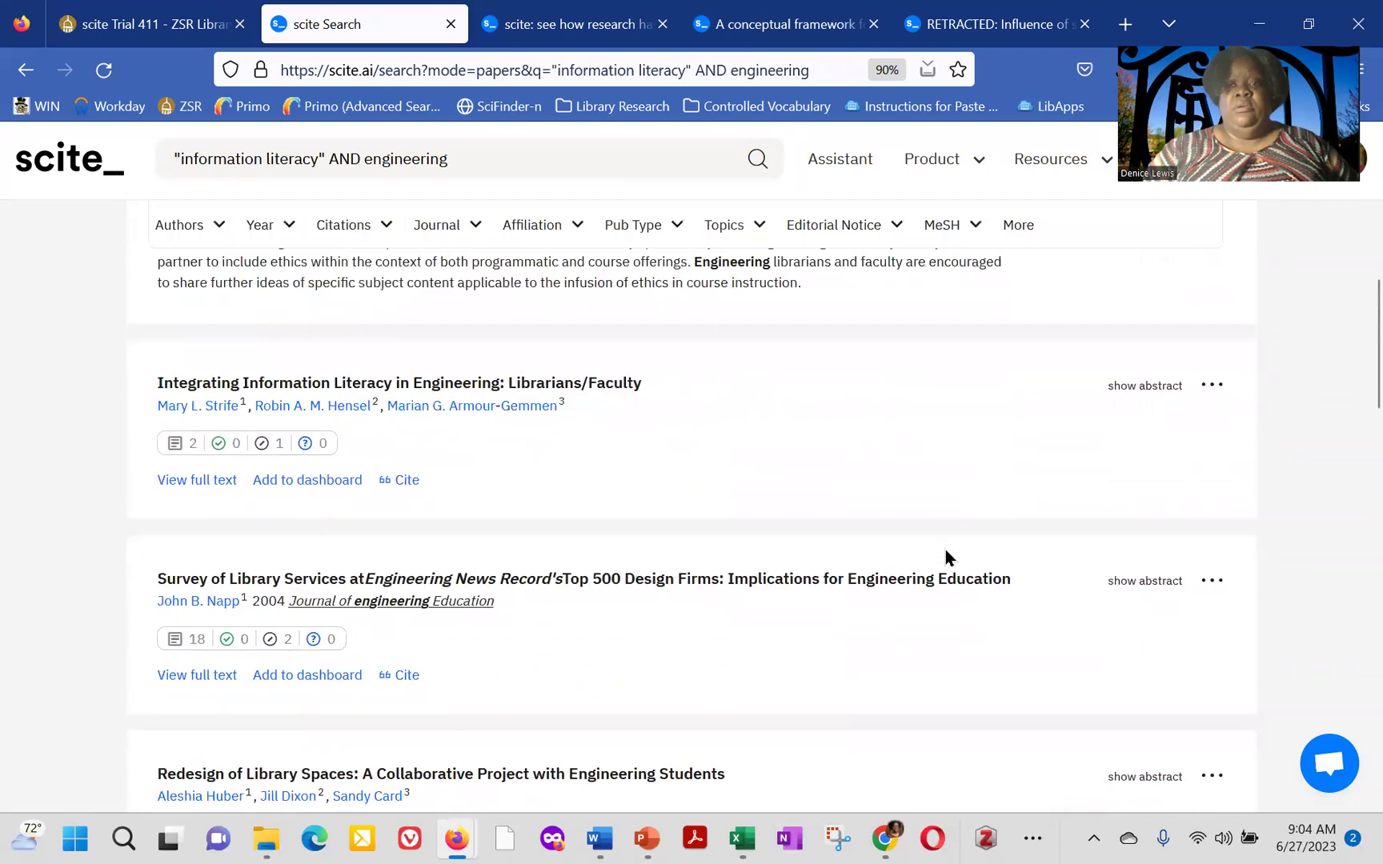
{"action": "scroll", "coordinate": [873, 538], "scroll_direction": "up", "scroll_amount": 3}
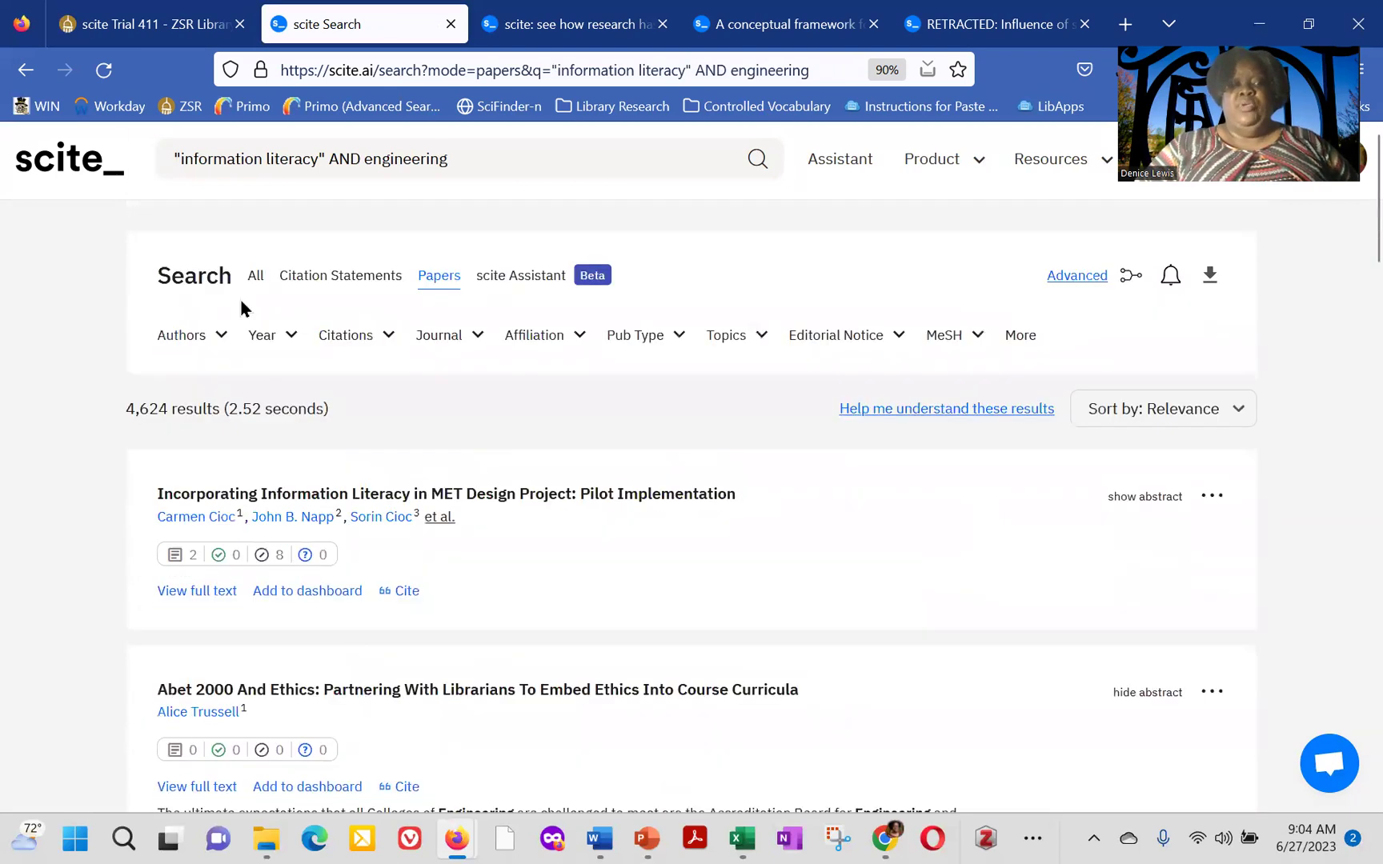
Open the Authors, Year, Citations, Journal, Affiliation, Pub Type, Topics and Editorial Notice filters in turn.
{"action": "left_click", "coordinate": [220, 341]}
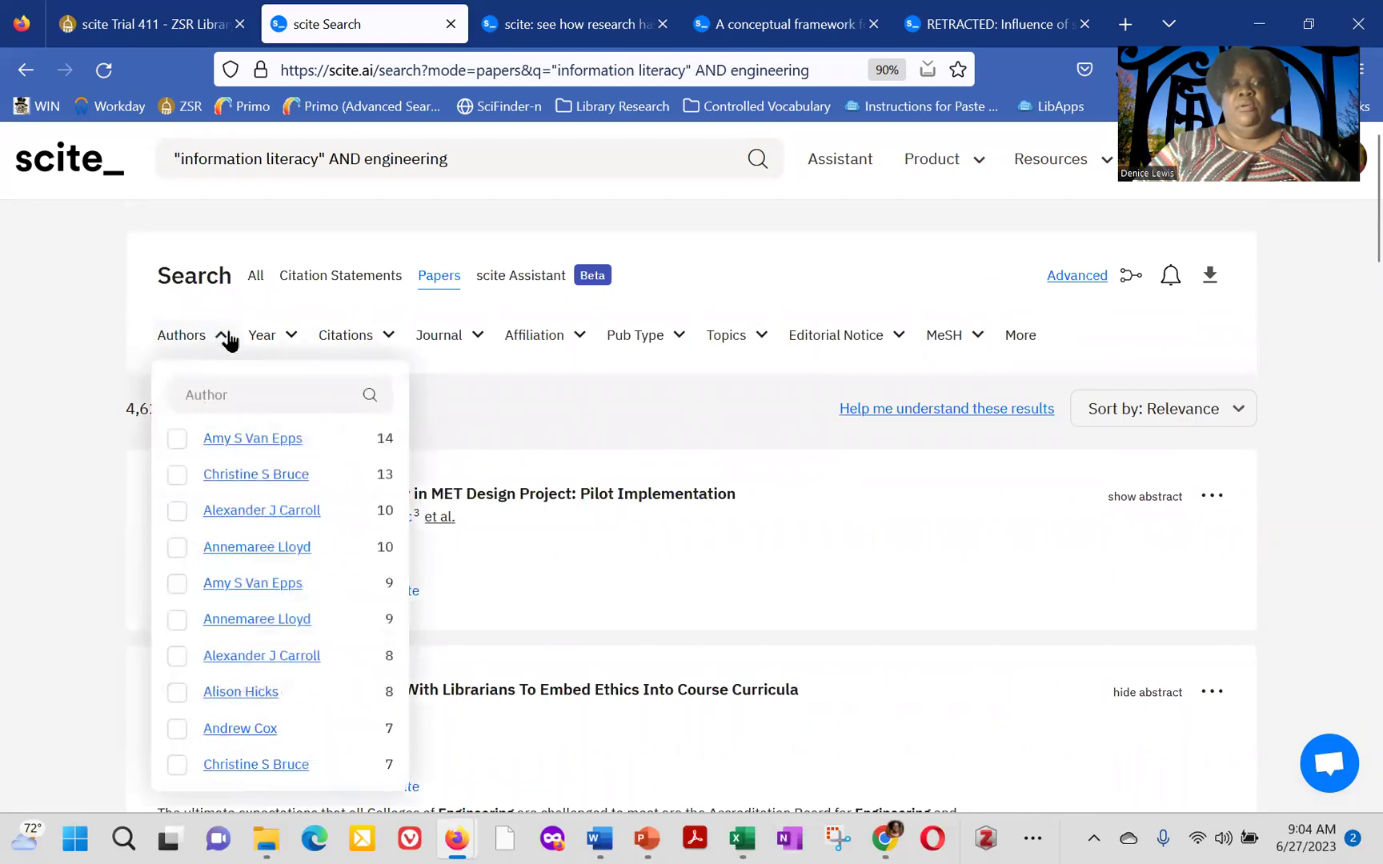
{"action": "left_click", "coordinate": [291, 338]}
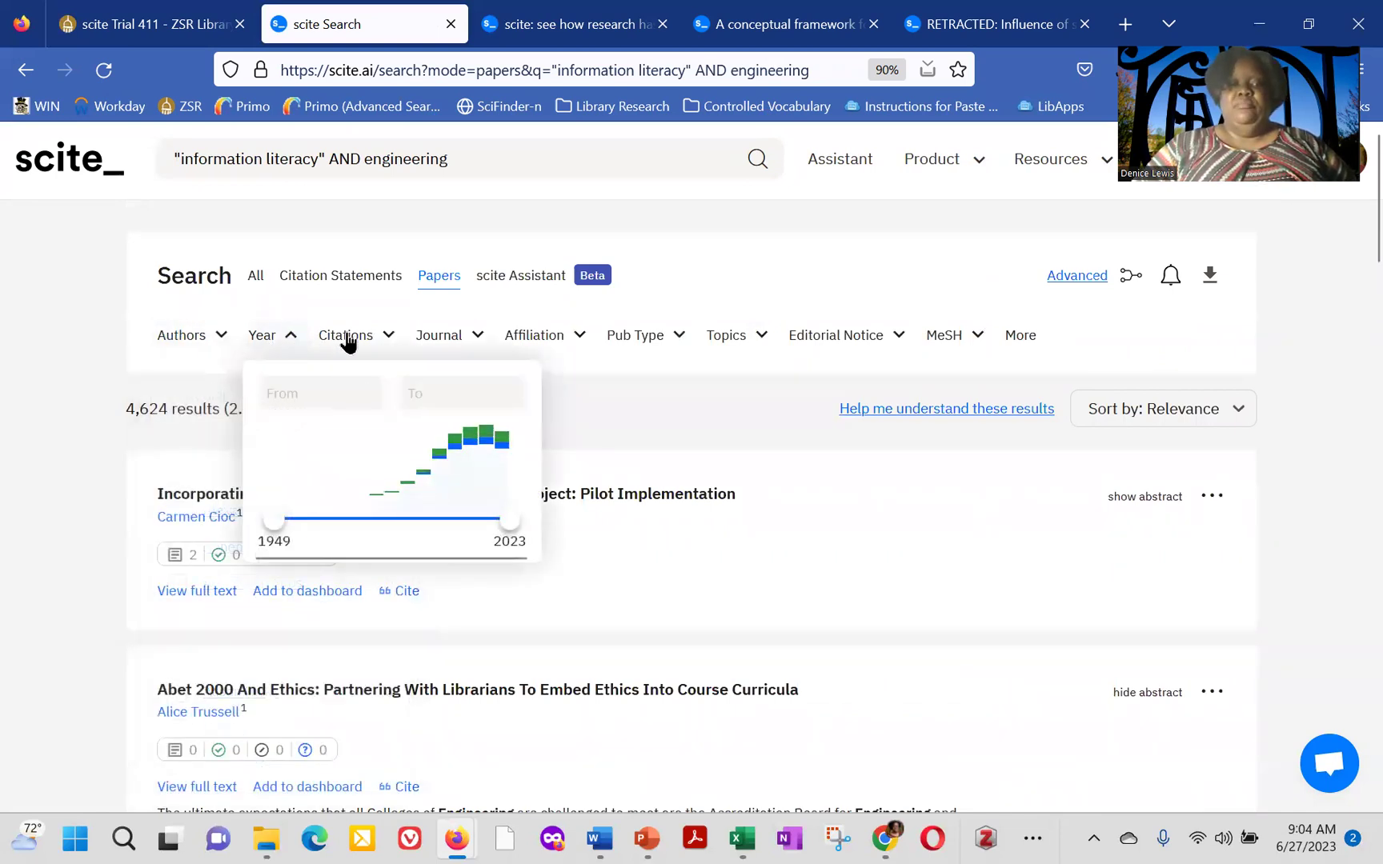
{"action": "left_click", "coordinate": [378, 335]}
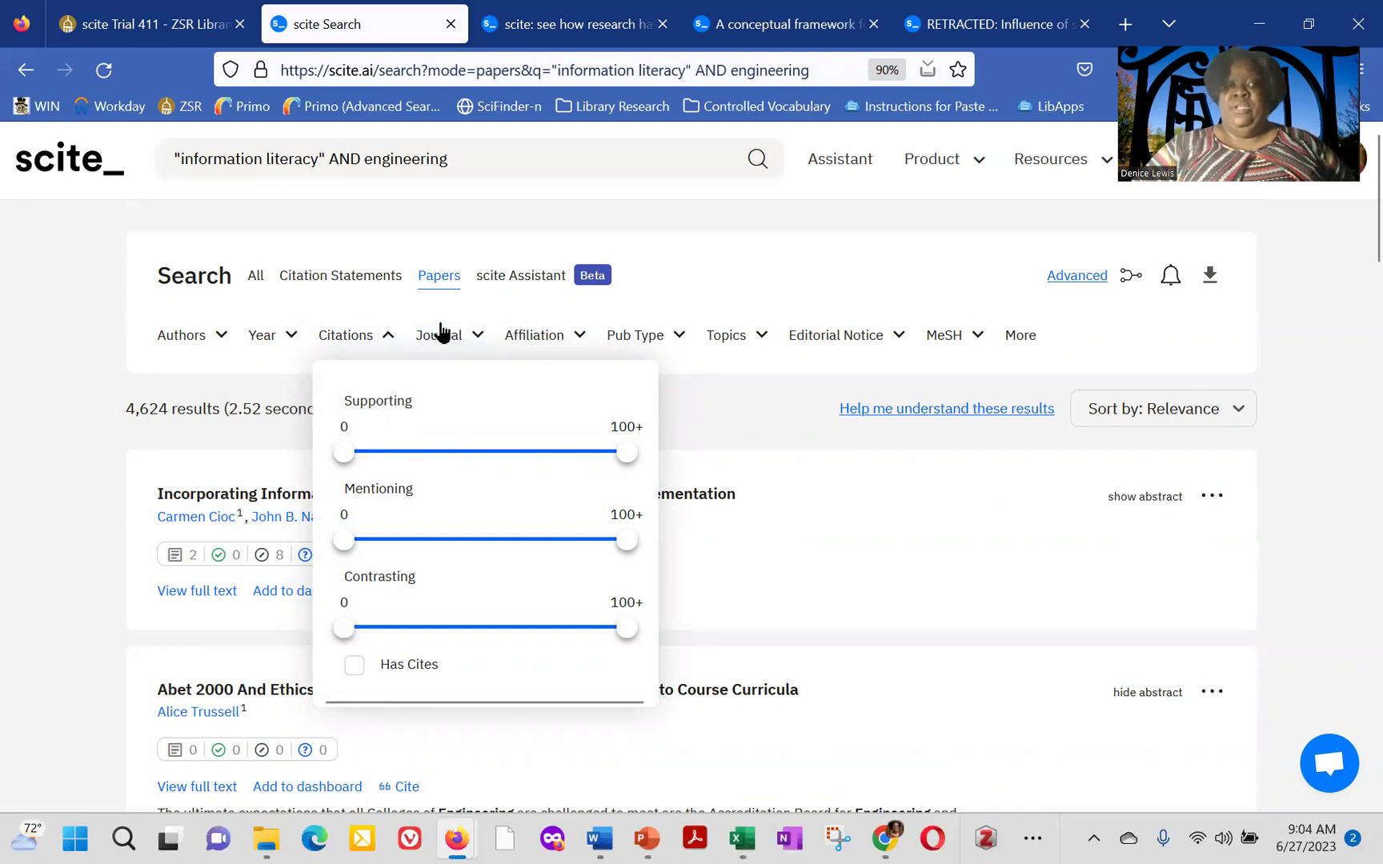
{"action": "left_click", "coordinate": [468, 335]}
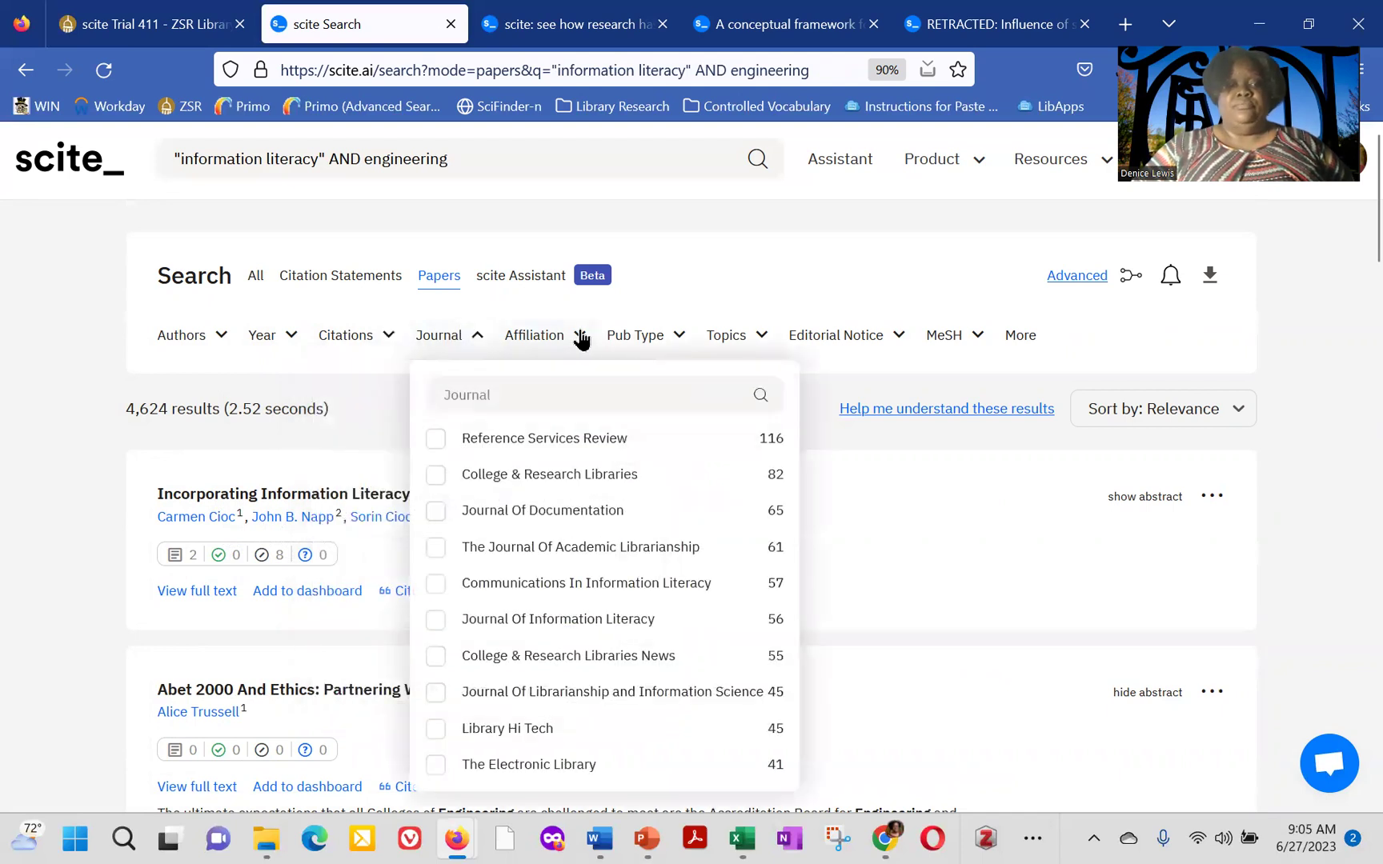
{"action": "left_click", "coordinate": [581, 337]}
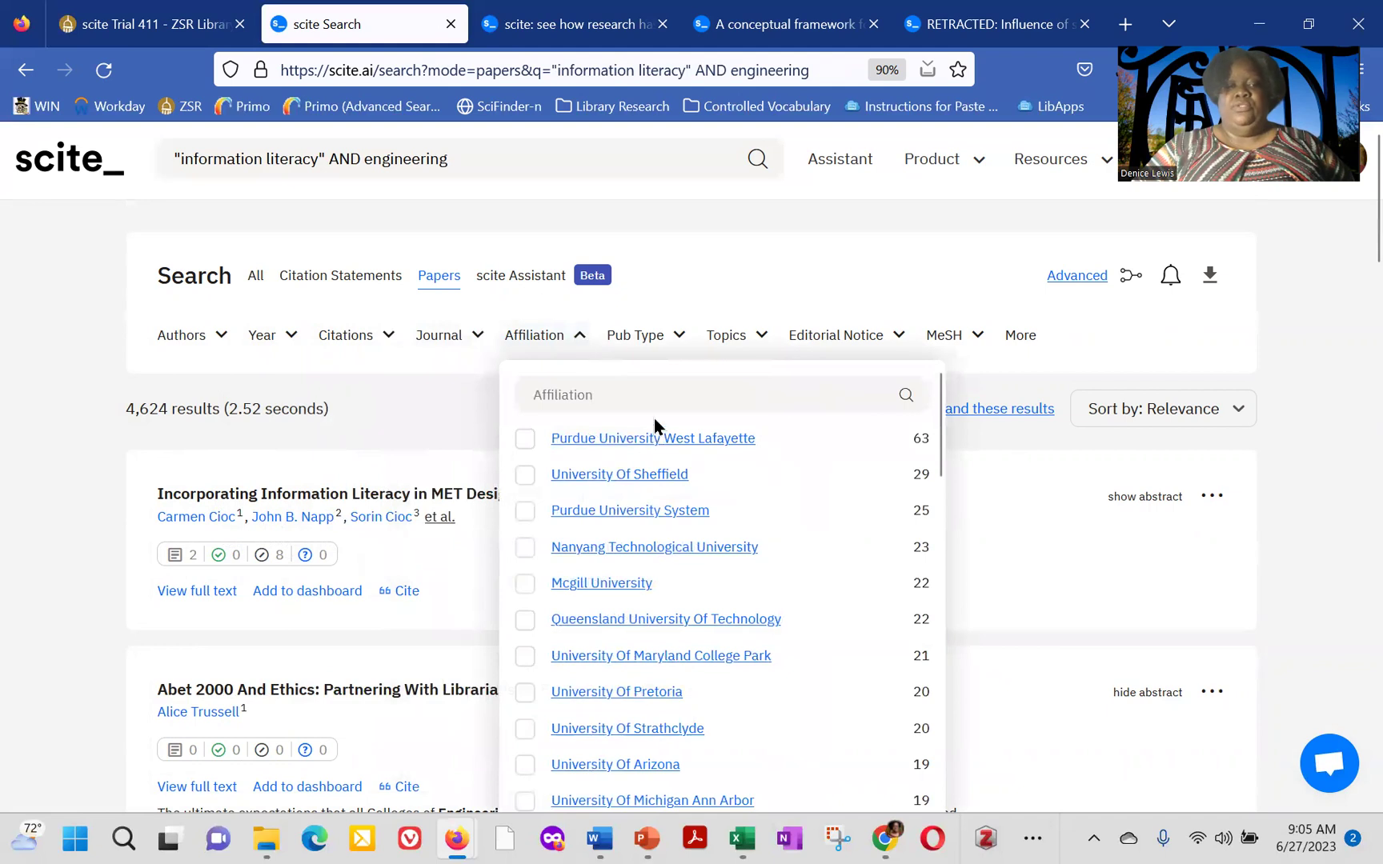
{"action": "left_click", "coordinate": [669, 344]}
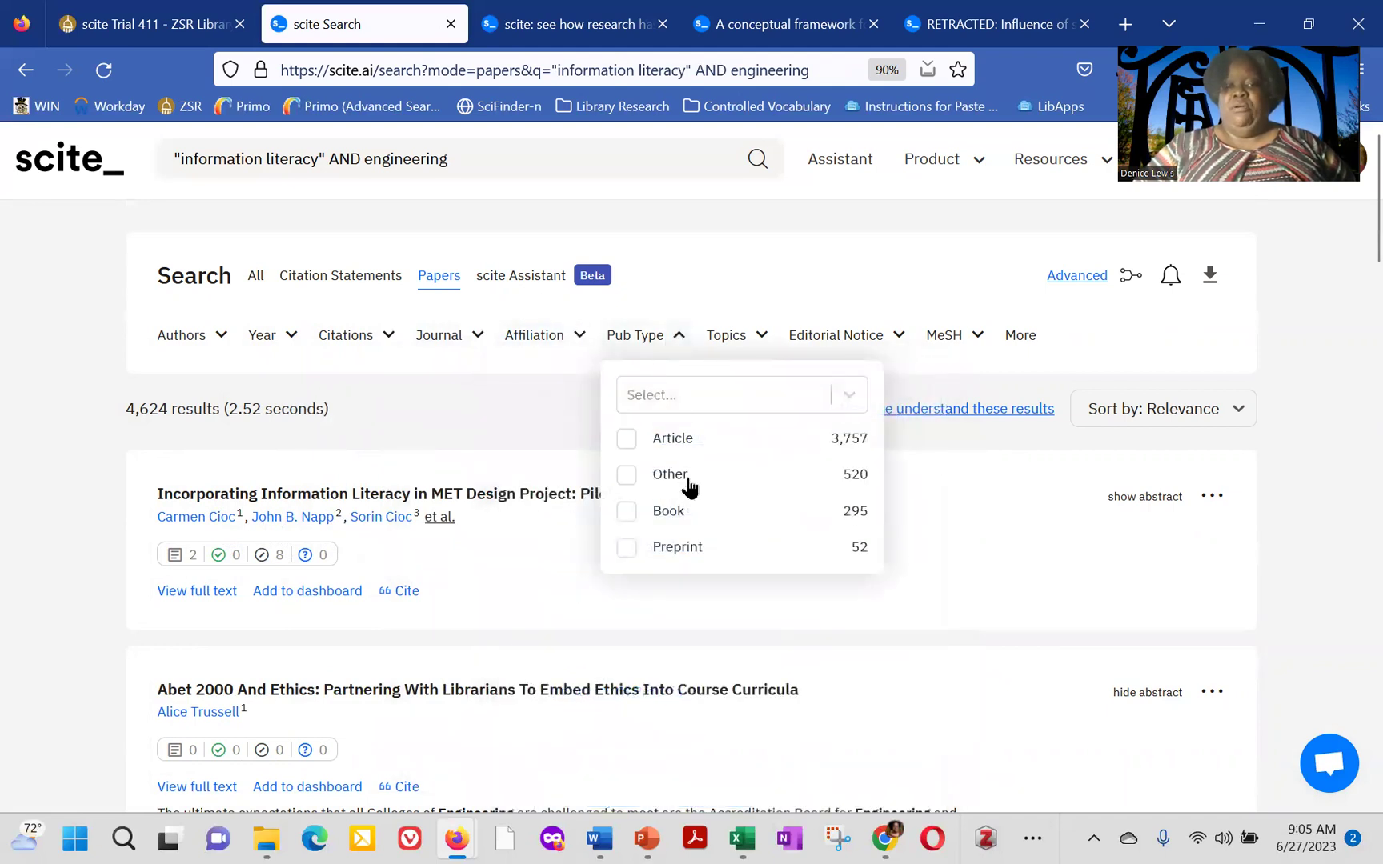
{"action": "left_click", "coordinate": [756, 339]}
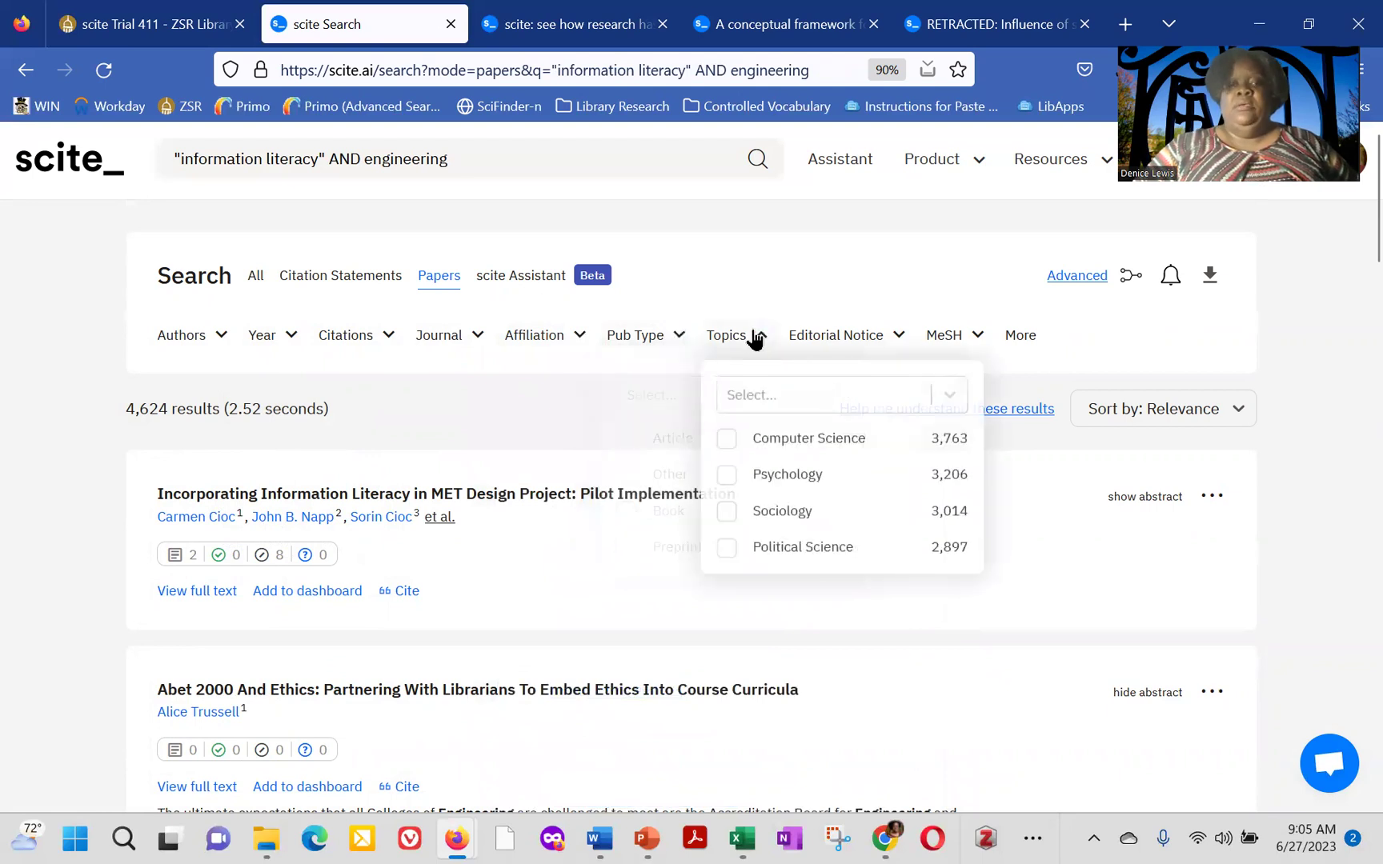
{"action": "left_click", "coordinate": [847, 340]}
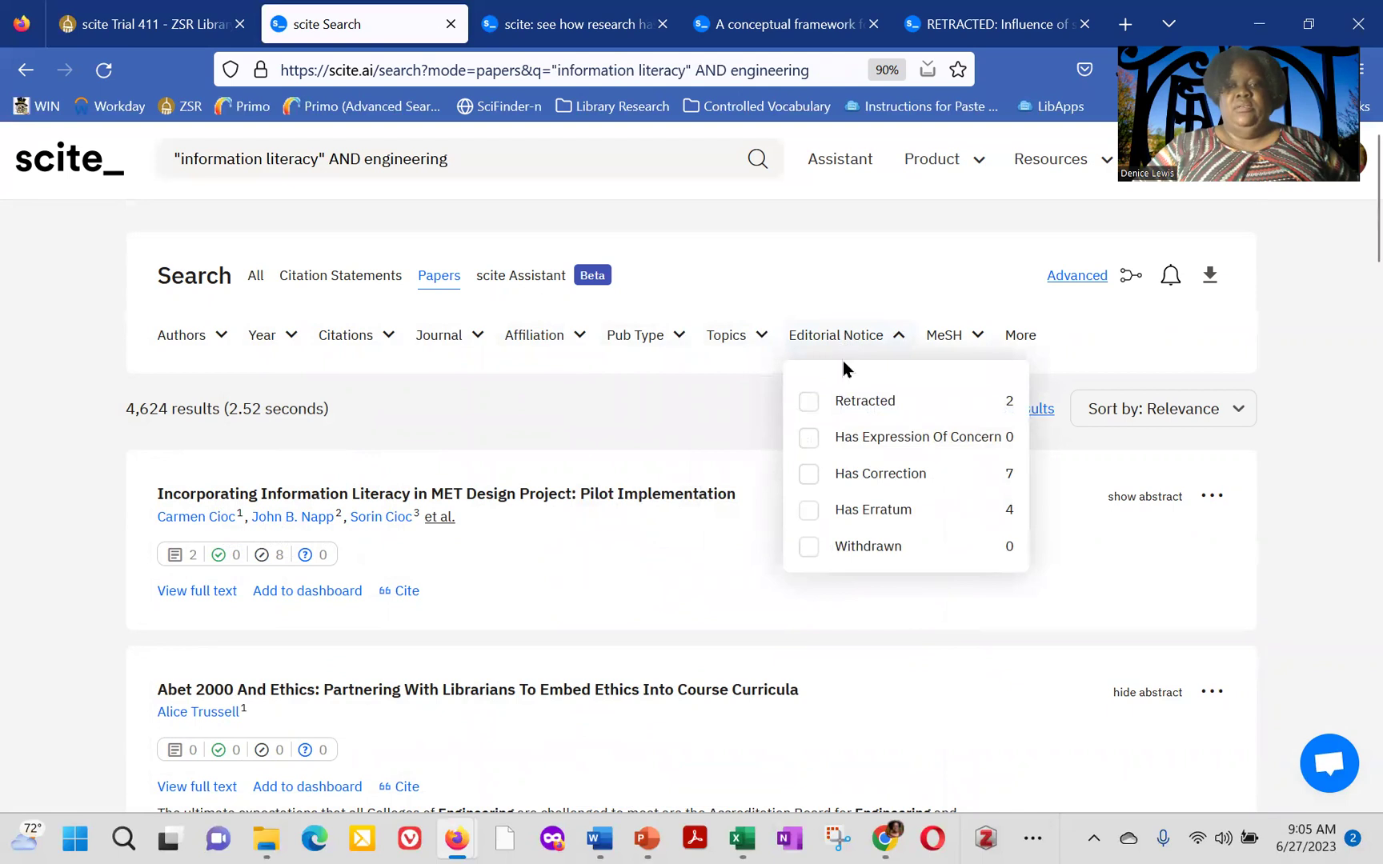
Filter the paper results by the Retracted editorial notice, leaving 2 papers.
{"action": "left_click", "coordinate": [808, 402]}
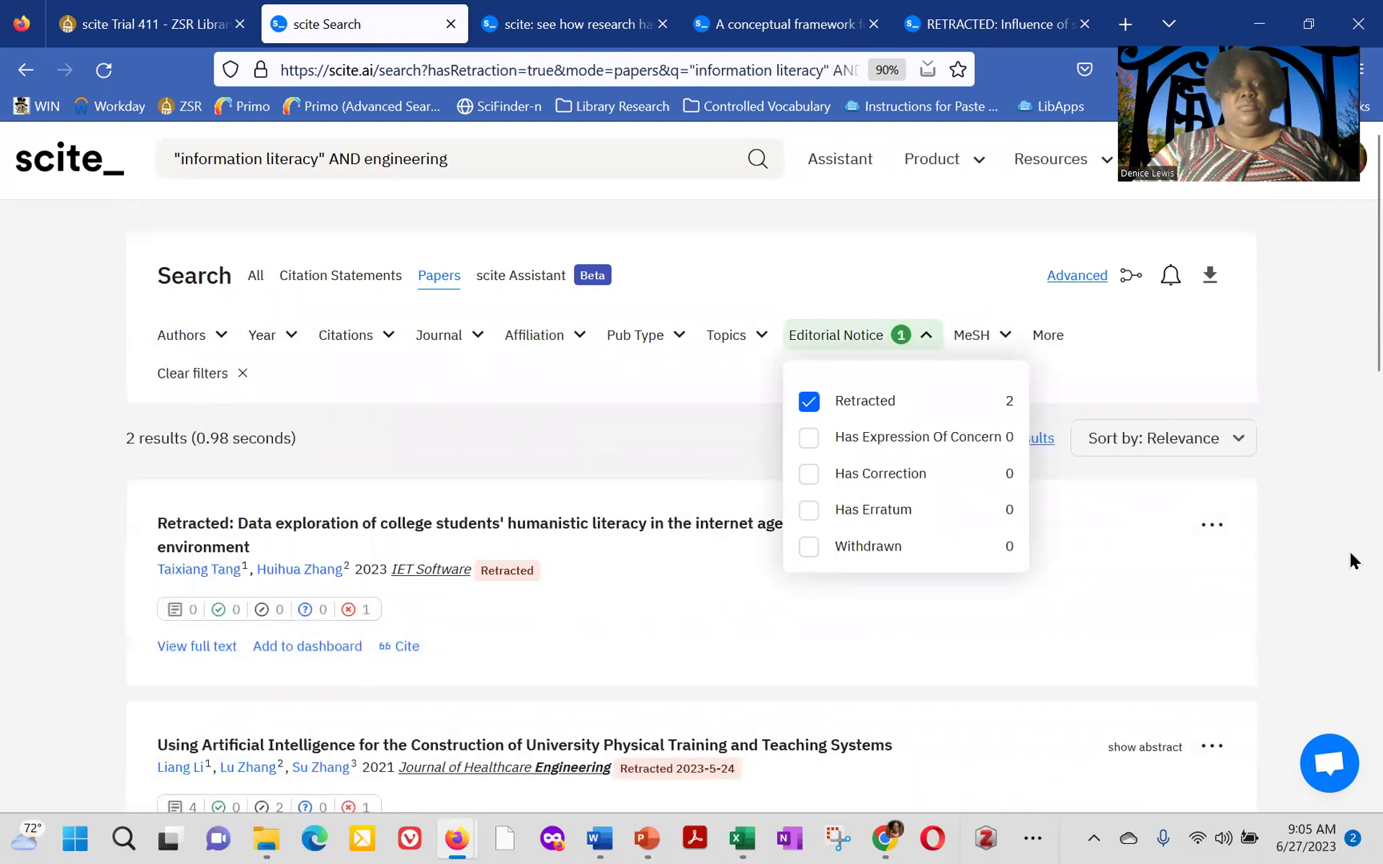
{"action": "scroll", "coordinate": [1351, 352], "scroll_direction": "down", "scroll_amount": 3}
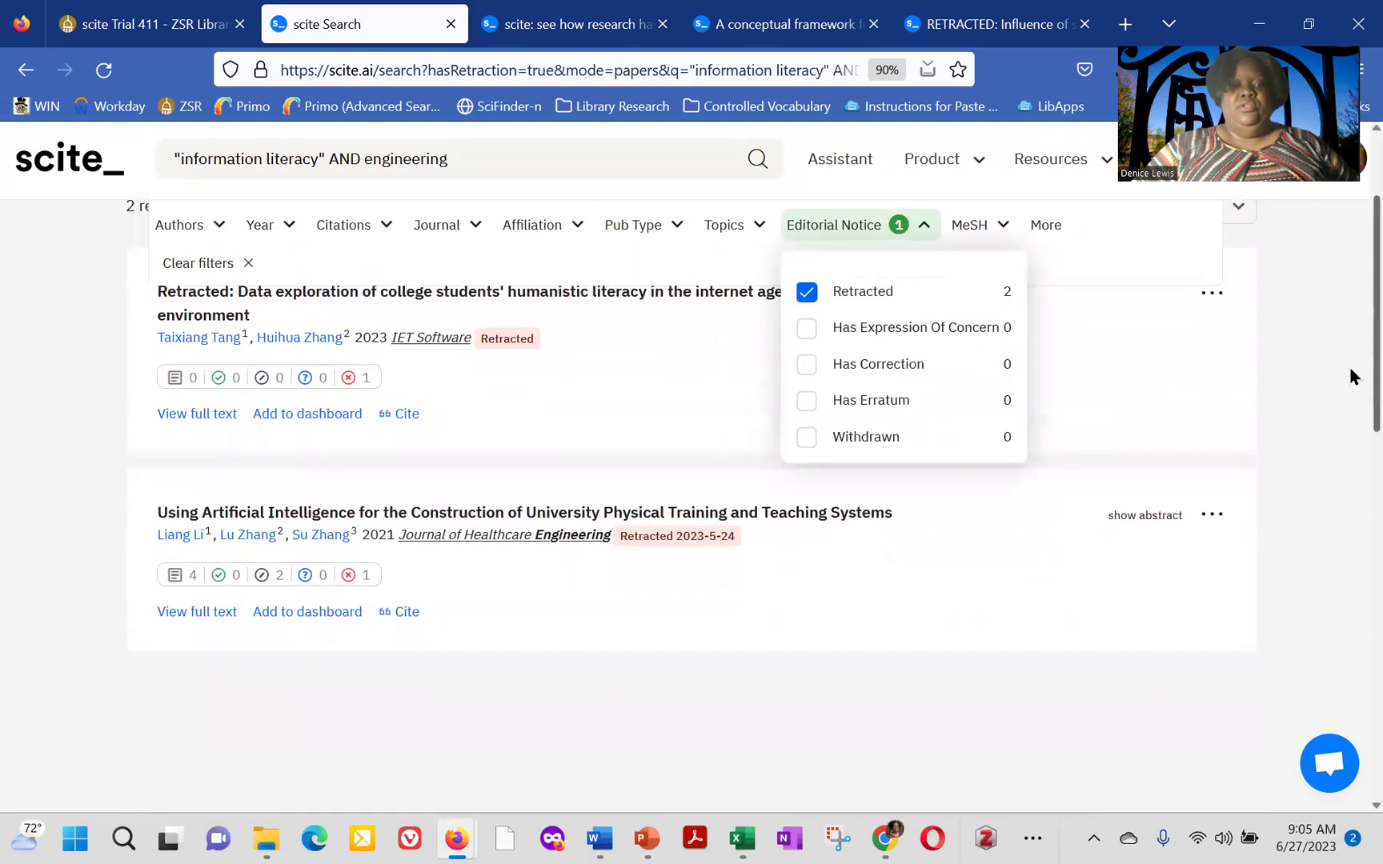
{"action": "scroll", "coordinate": [1352, 367], "scroll_direction": "up", "scroll_amount": 1}
{"action": "left_click", "coordinate": [597, 395]}
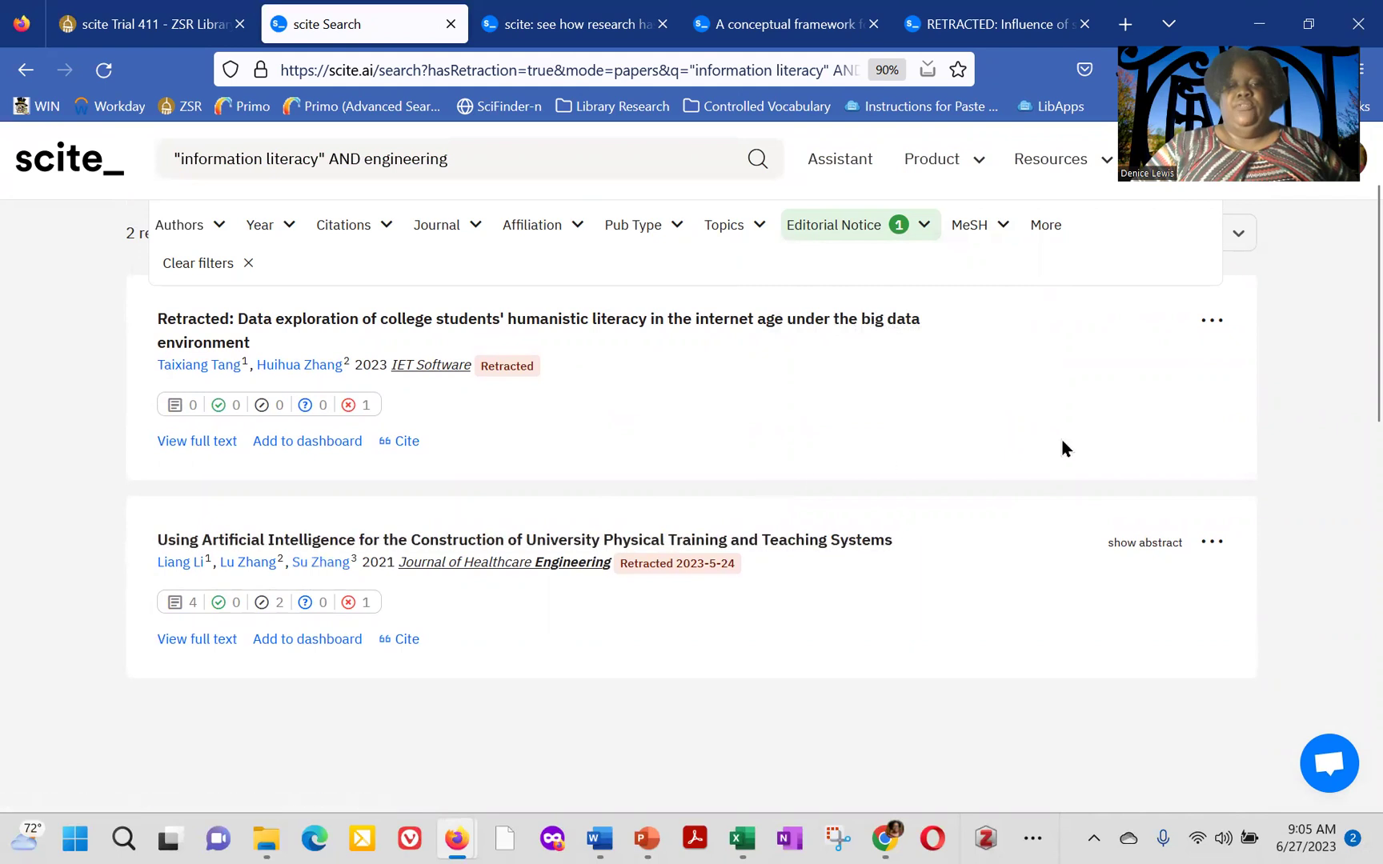
Look at the MeSH and More filters options, closing them without changes.
{"action": "scroll", "coordinate": [1351, 362], "scroll_direction": "up", "scroll_amount": 3}
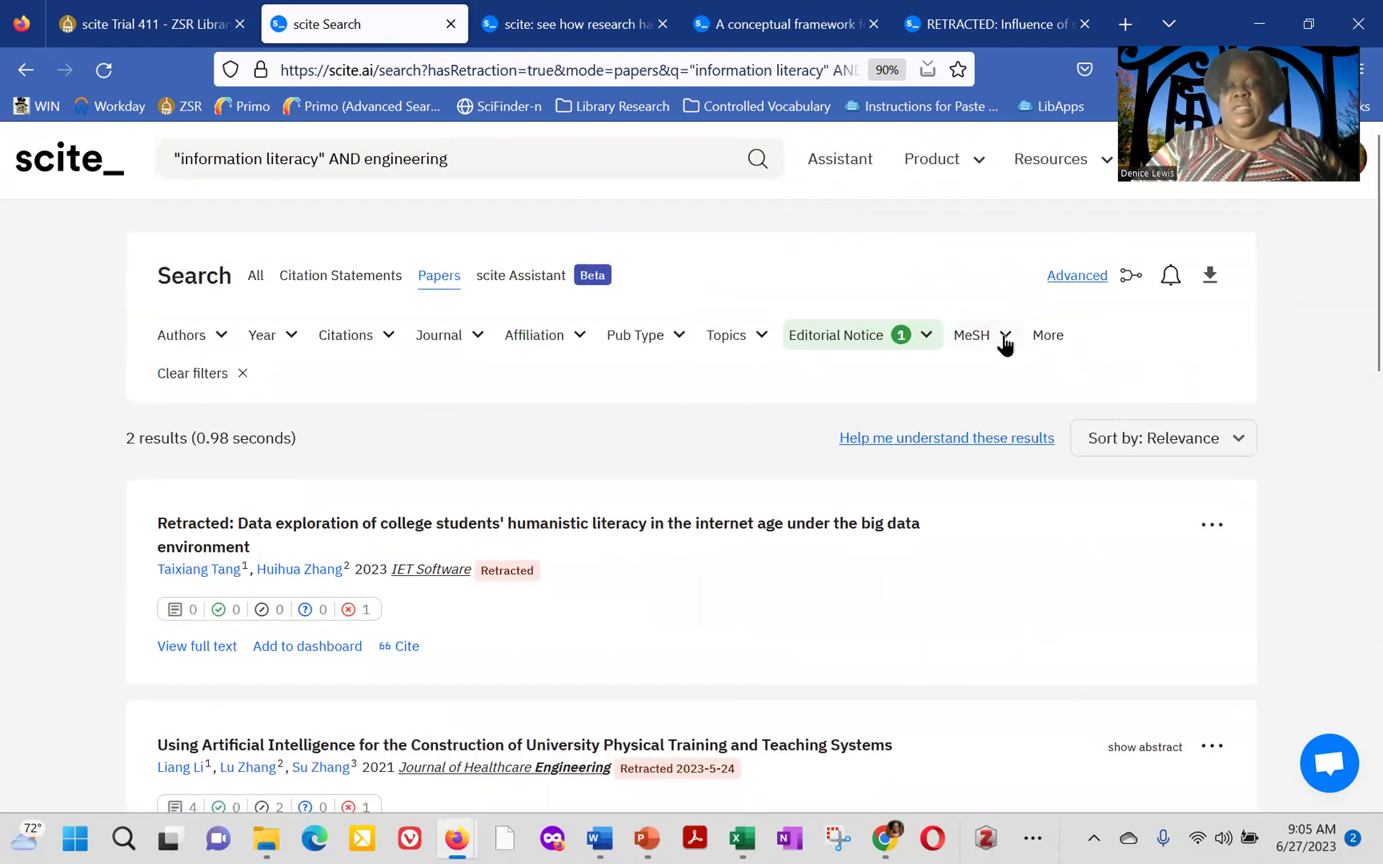
{"action": "left_click", "coordinate": [1004, 344]}
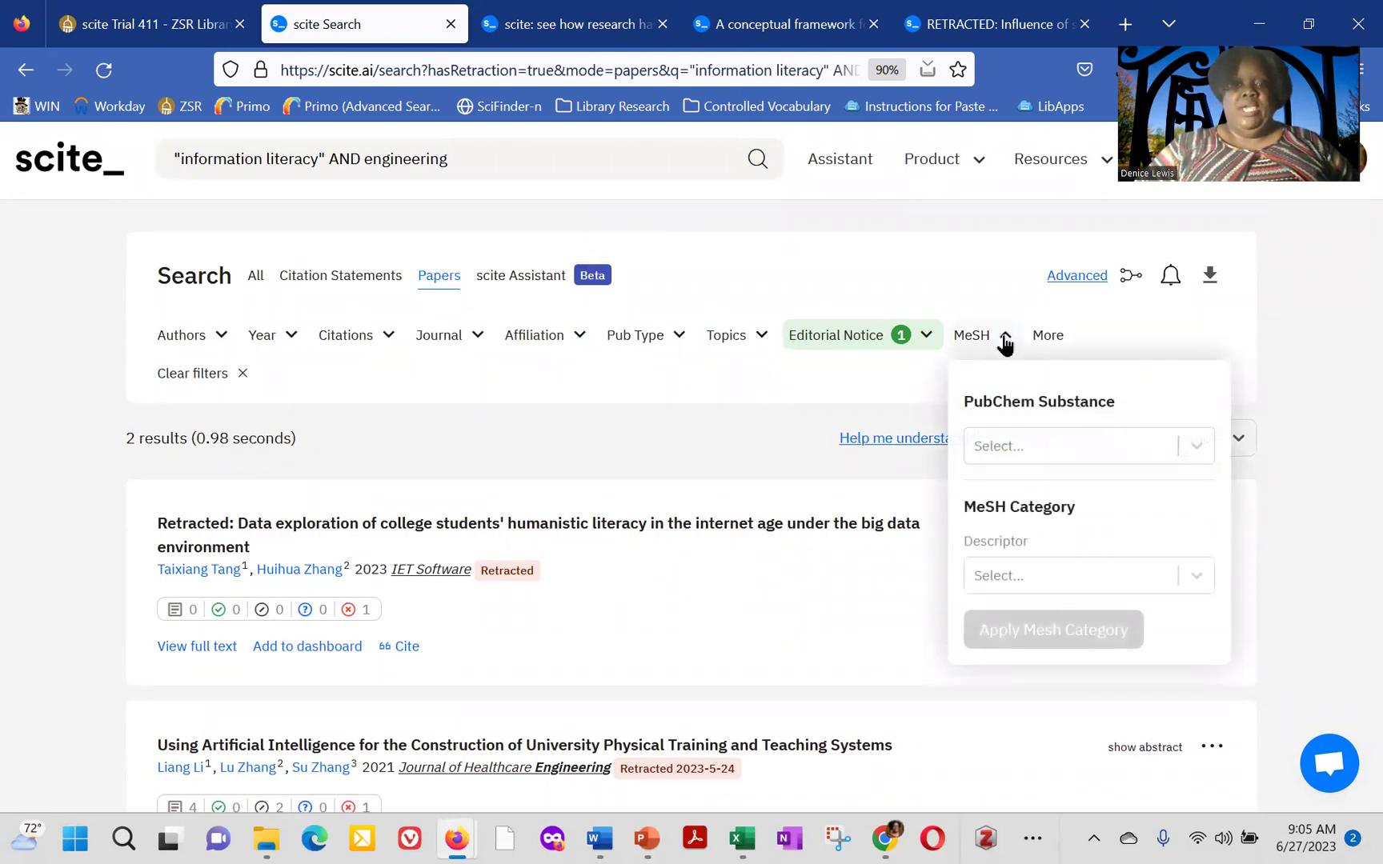
{"action": "left_click", "coordinate": [1048, 337]}
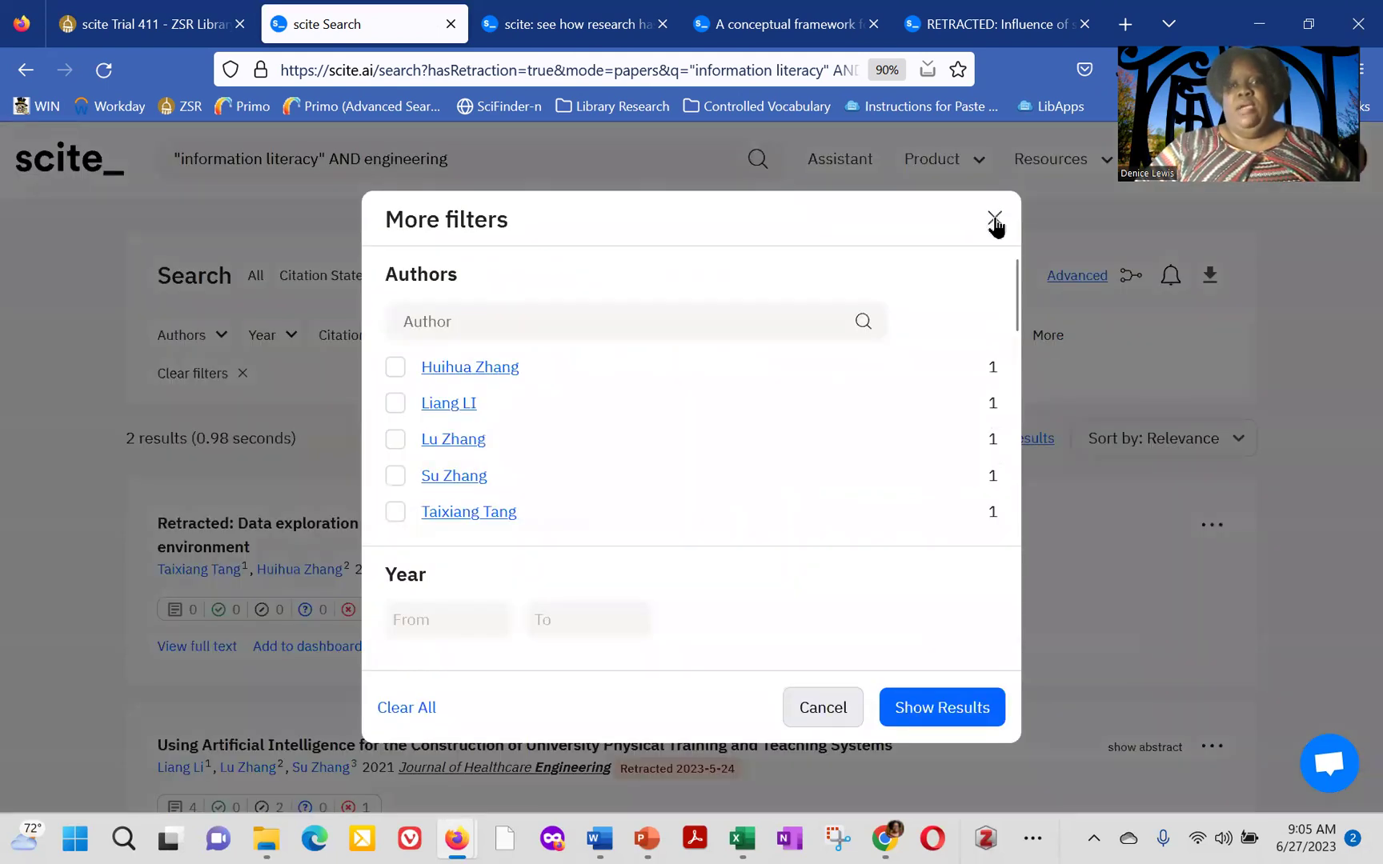
{"action": "left_click", "coordinate": [995, 218]}
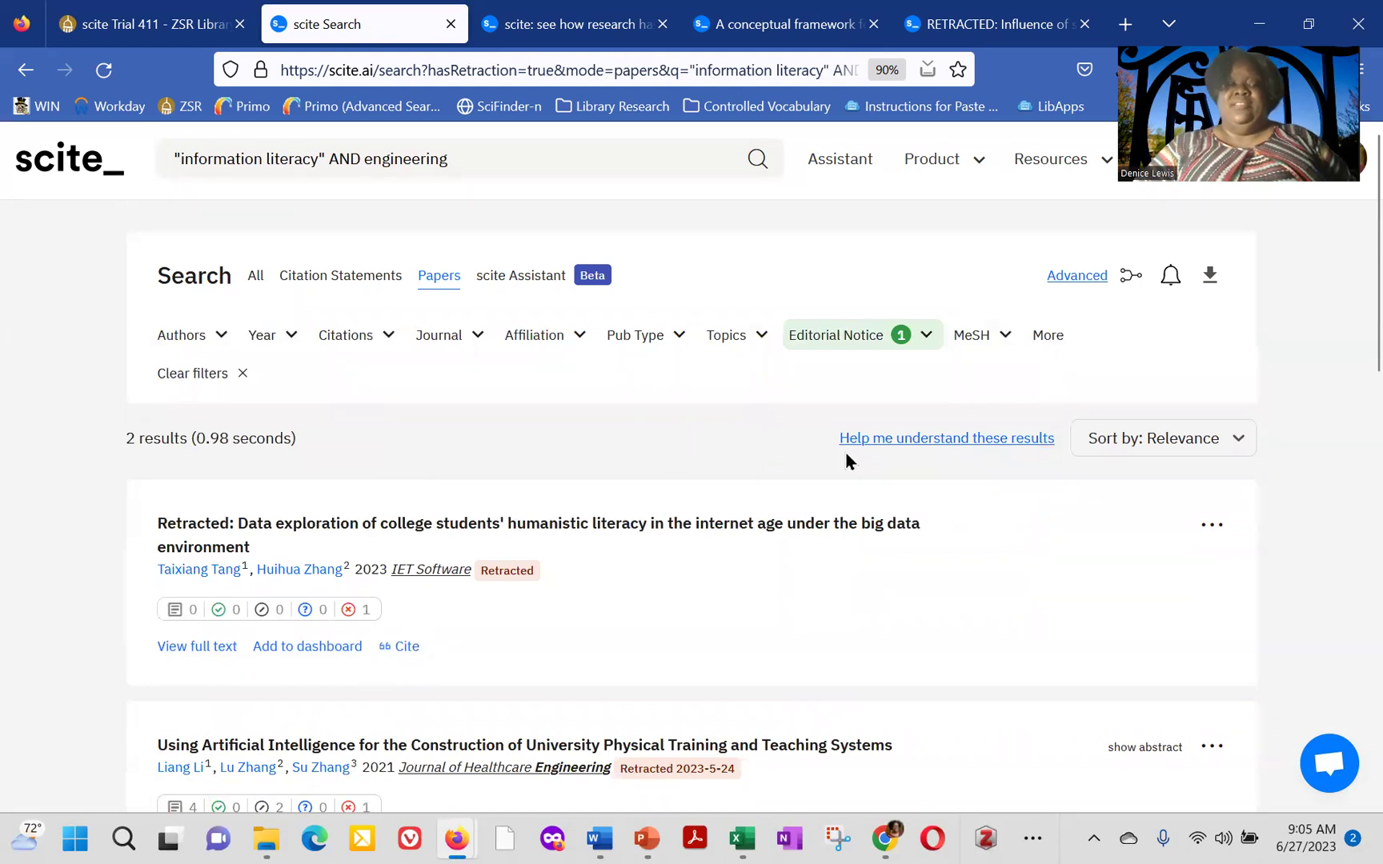
Open the Search Builder and scroll down to the search history list.
{"action": "left_click", "coordinate": [1074, 277]}
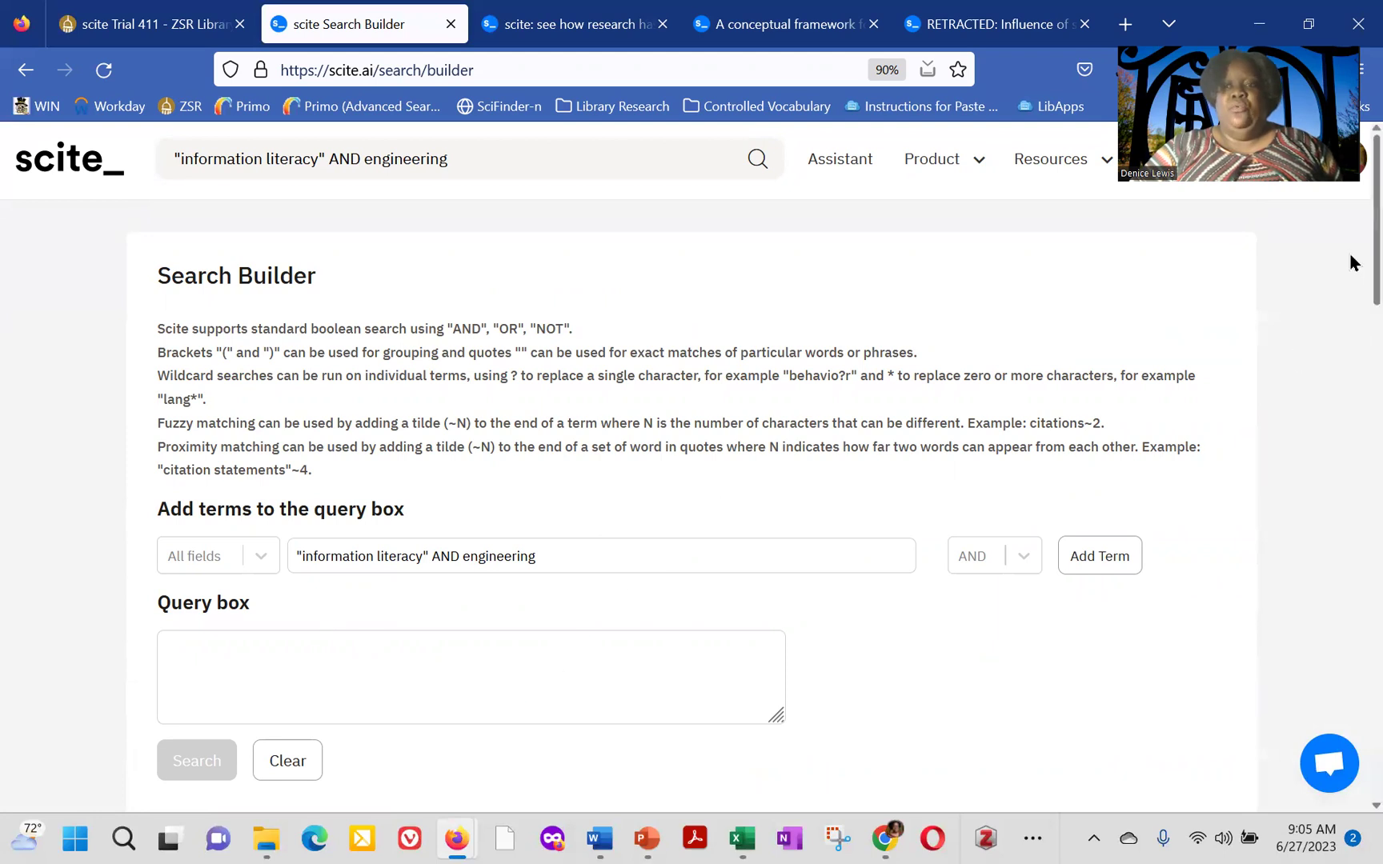
{"action": "scroll", "coordinate": [1351, 264], "scroll_direction": "down", "scroll_amount": 5}
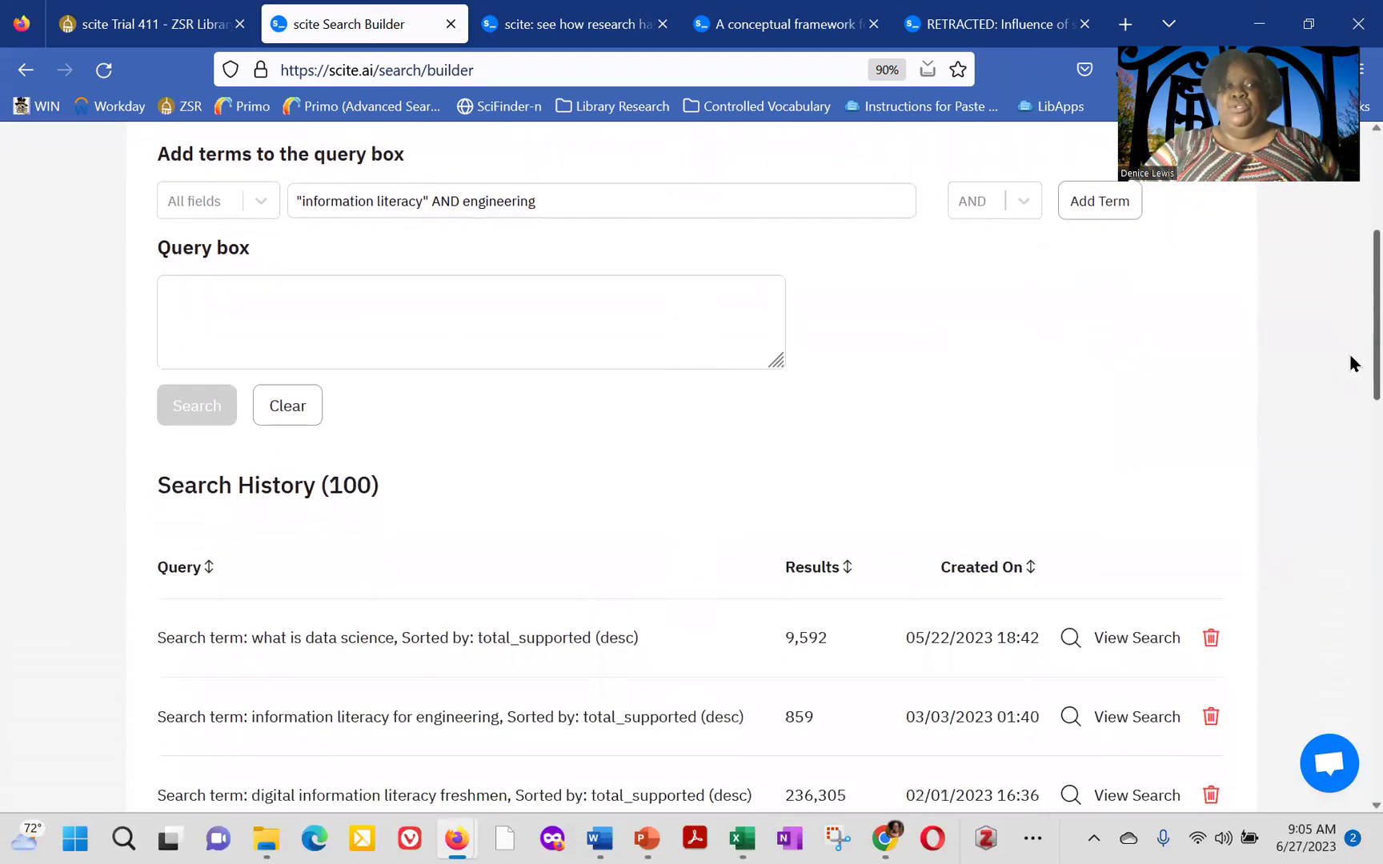
{"action": "scroll", "coordinate": [1351, 384], "scroll_direction": "down", "scroll_amount": 1}
{"action": "scroll", "coordinate": [1351, 389], "scroll_direction": "up", "scroll_amount": 1}
{"action": "scroll", "coordinate": [1351, 396], "scroll_direction": "down", "scroll_amount": 2}
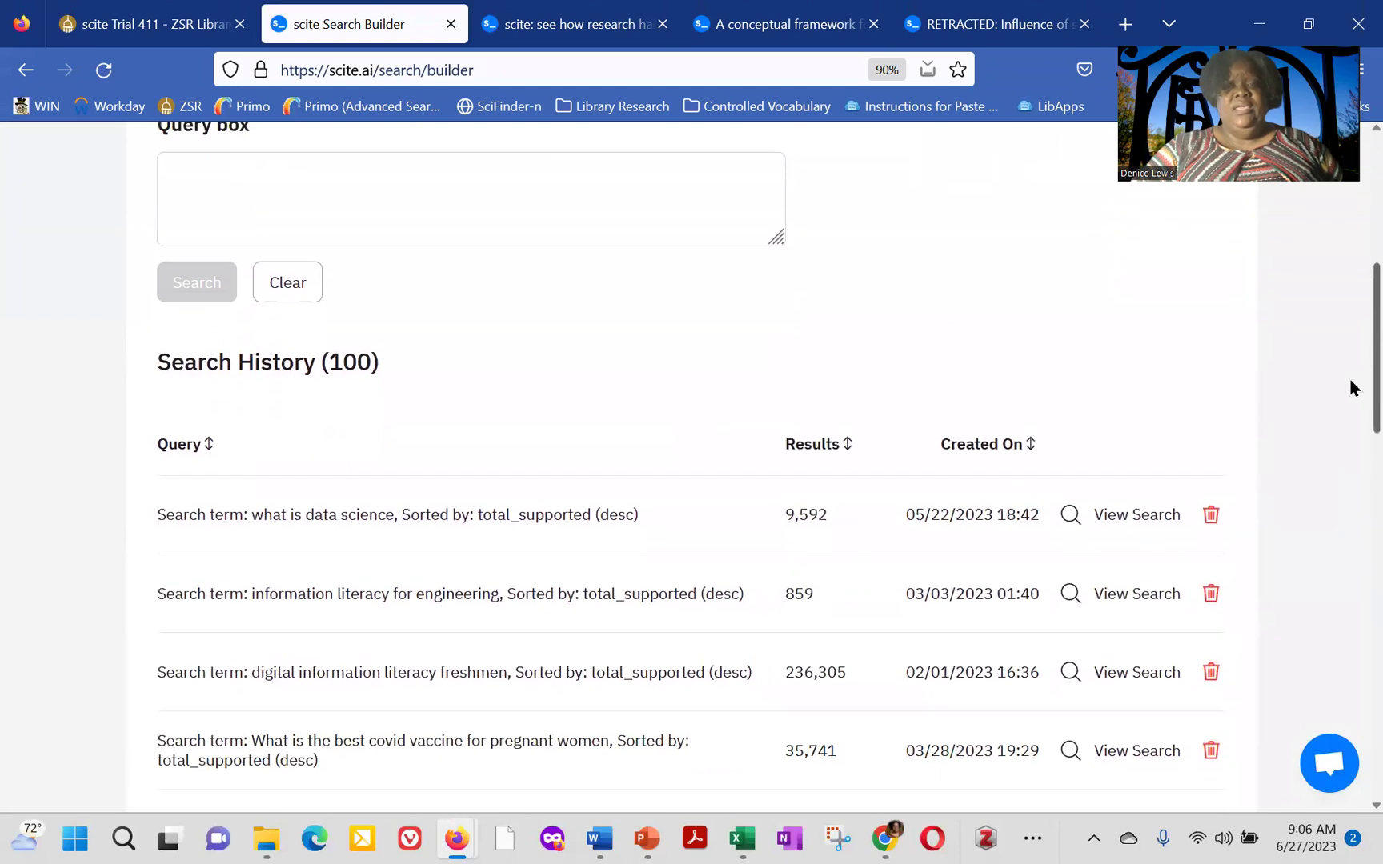
{"action": "scroll", "coordinate": [1351, 437], "scroll_direction": "down", "scroll_amount": 3}
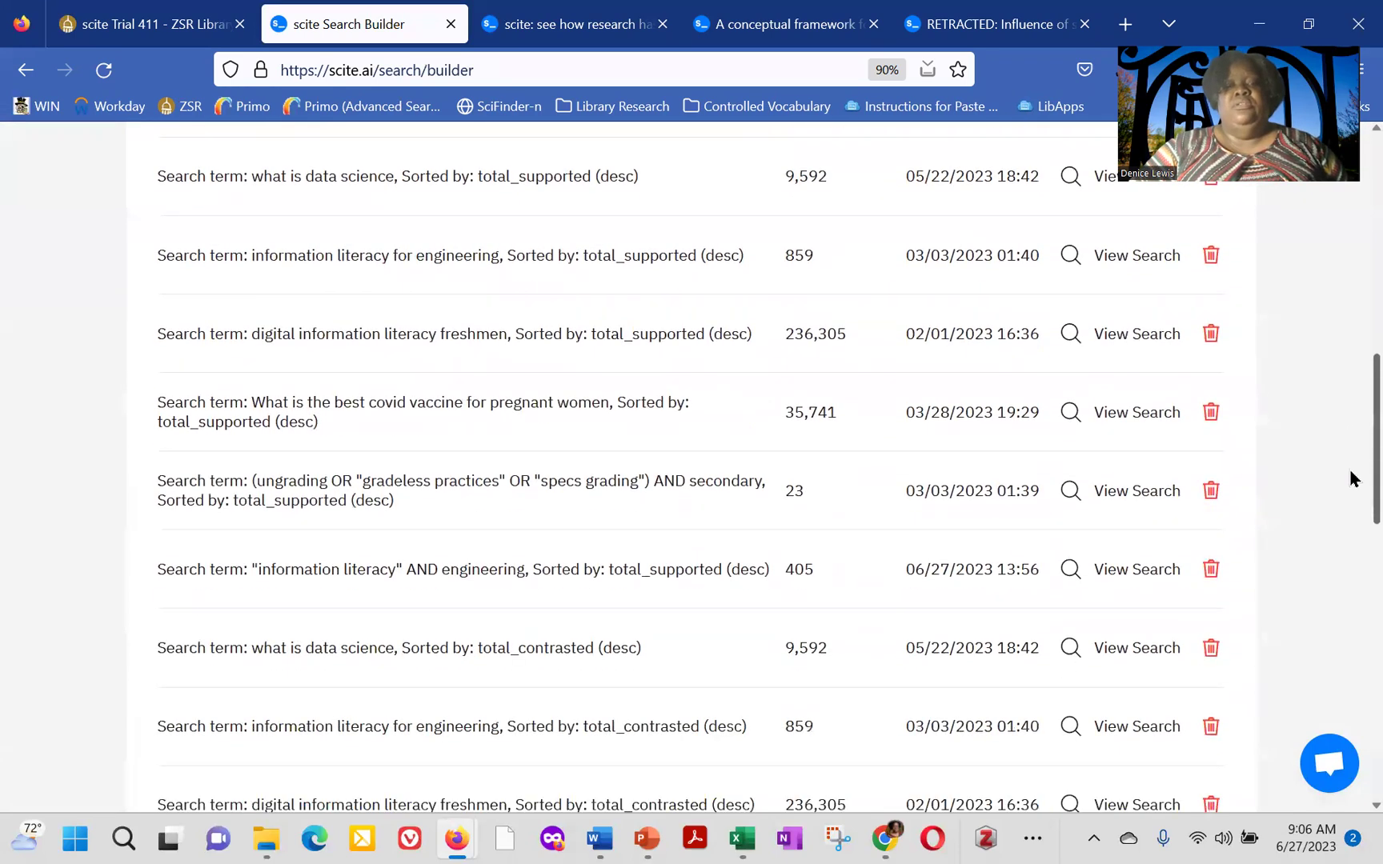
{"action": "scroll", "coordinate": [1351, 521], "scroll_direction": "down", "scroll_amount": 5}
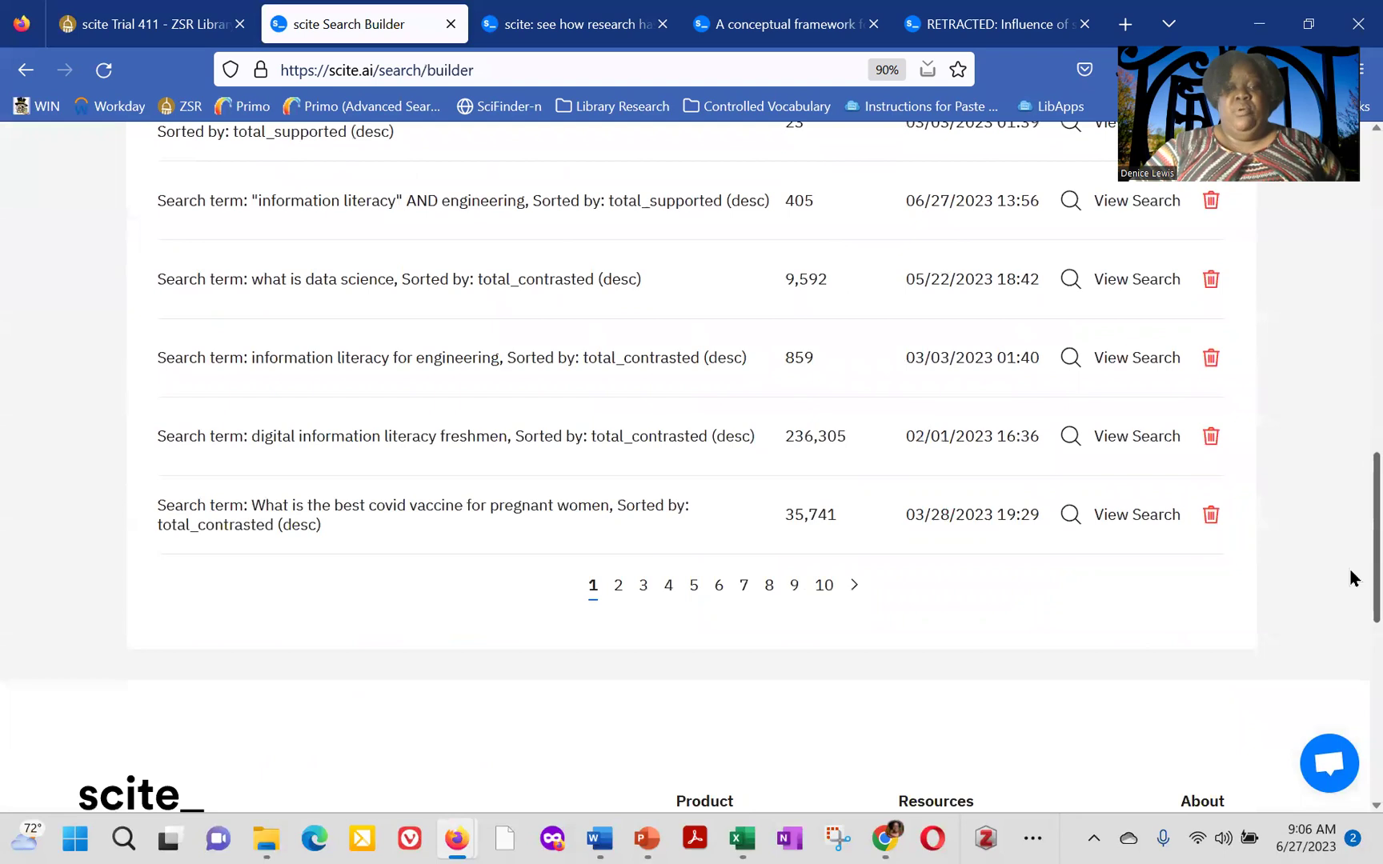
Page through the search history to pages 2, 3, 10 and back to 1.
{"action": "left_click", "coordinate": [854, 588]}
{"action": "left_click", "coordinate": [854, 588]}
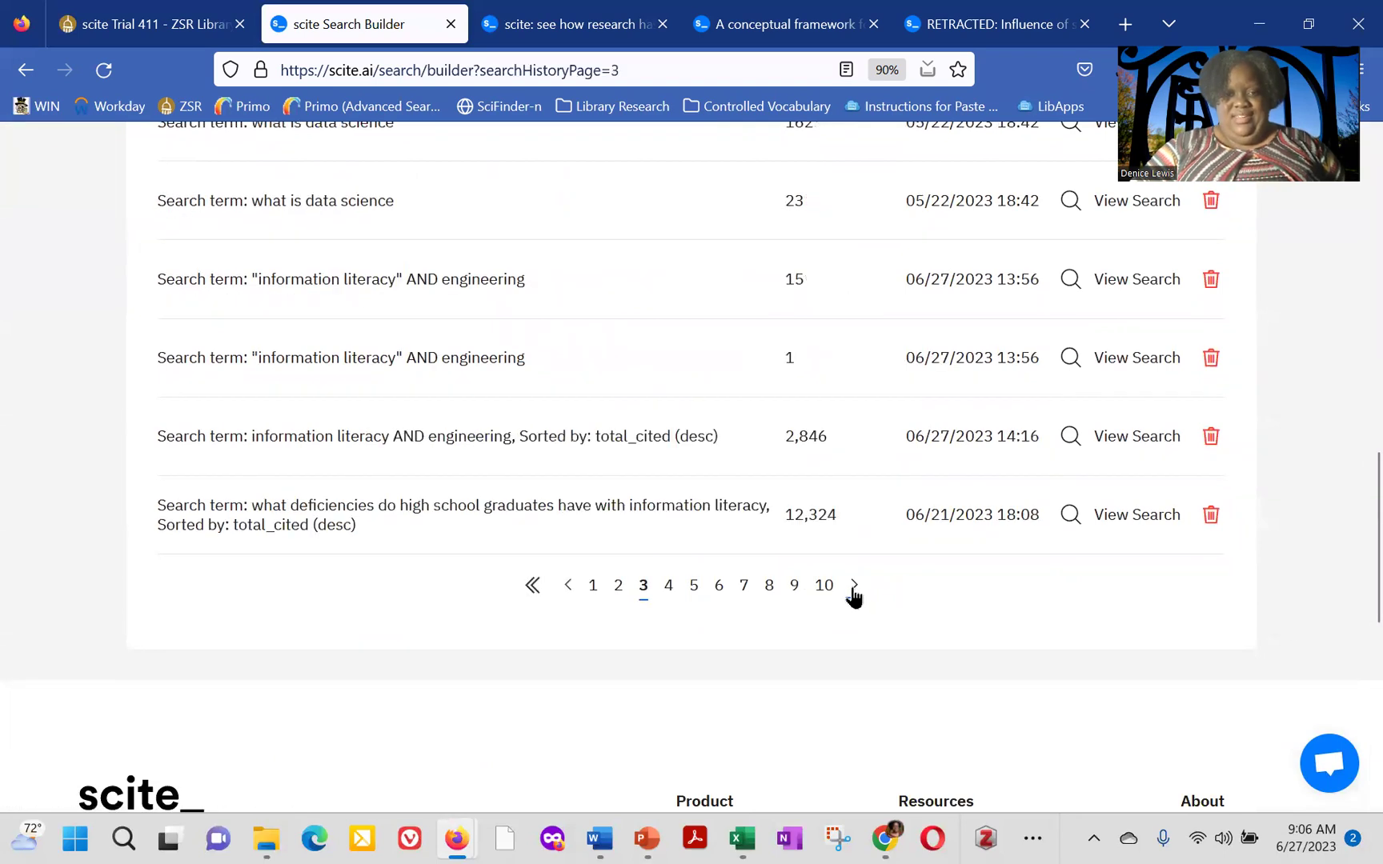
{"action": "left_click", "coordinate": [824, 591]}
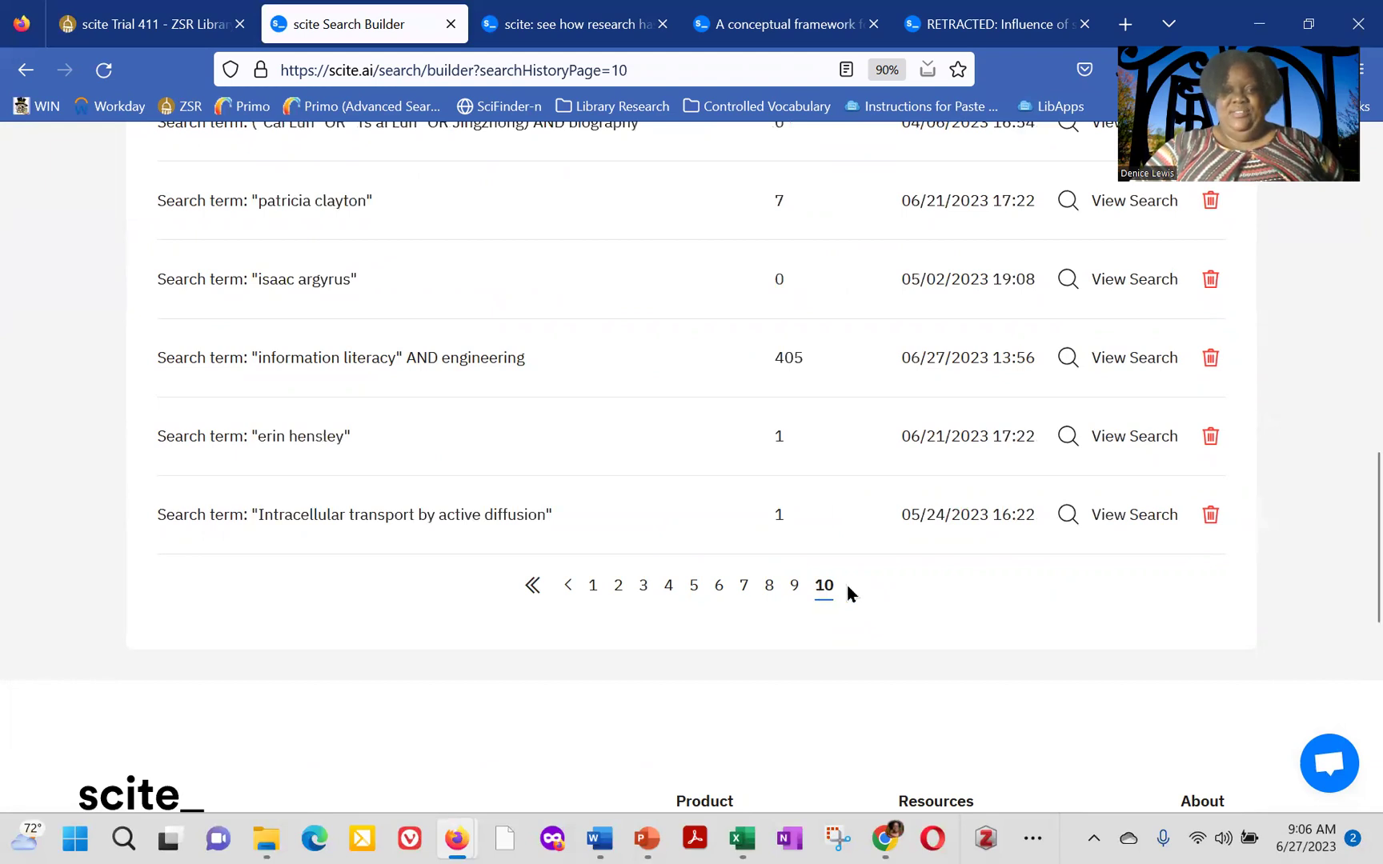
{"action": "left_click", "coordinate": [592, 588]}
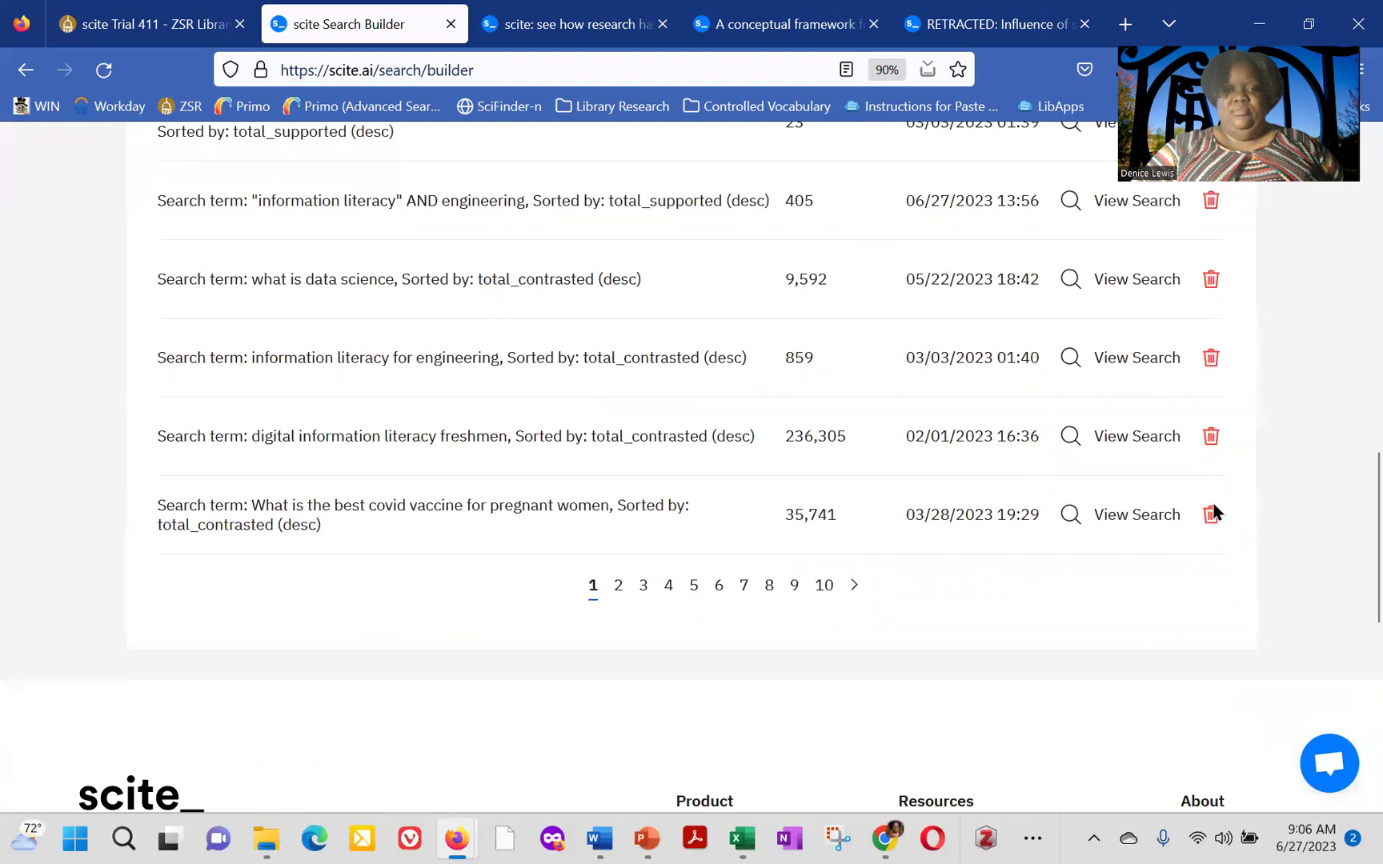
{"action": "left_click_drag", "start_coordinate": [1373, 518], "coordinate": [1351, 176]}
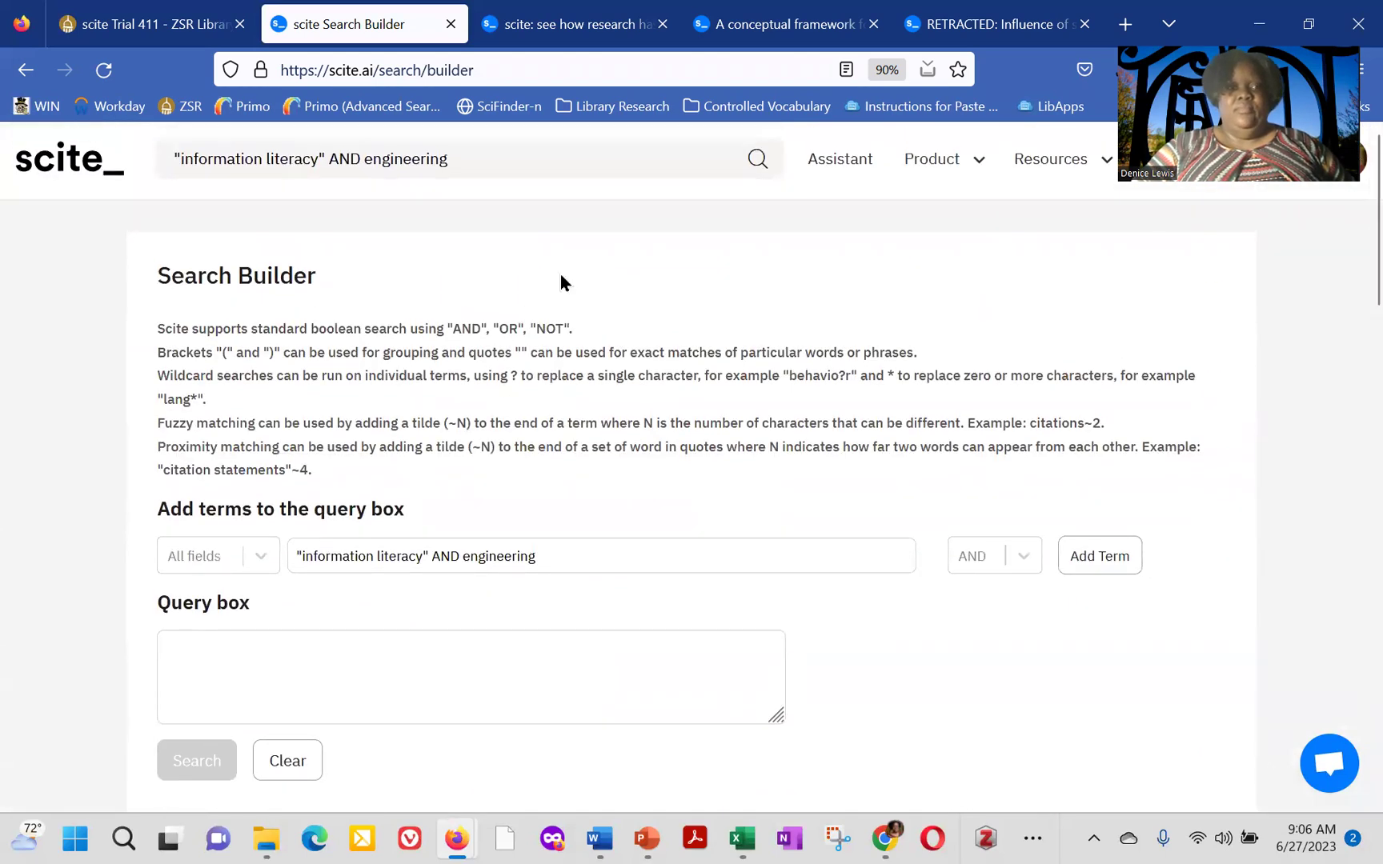
Step back through browser history to history page 2 and then the retraction-filtered results.
{"action": "left_click", "coordinate": [25, 71]}
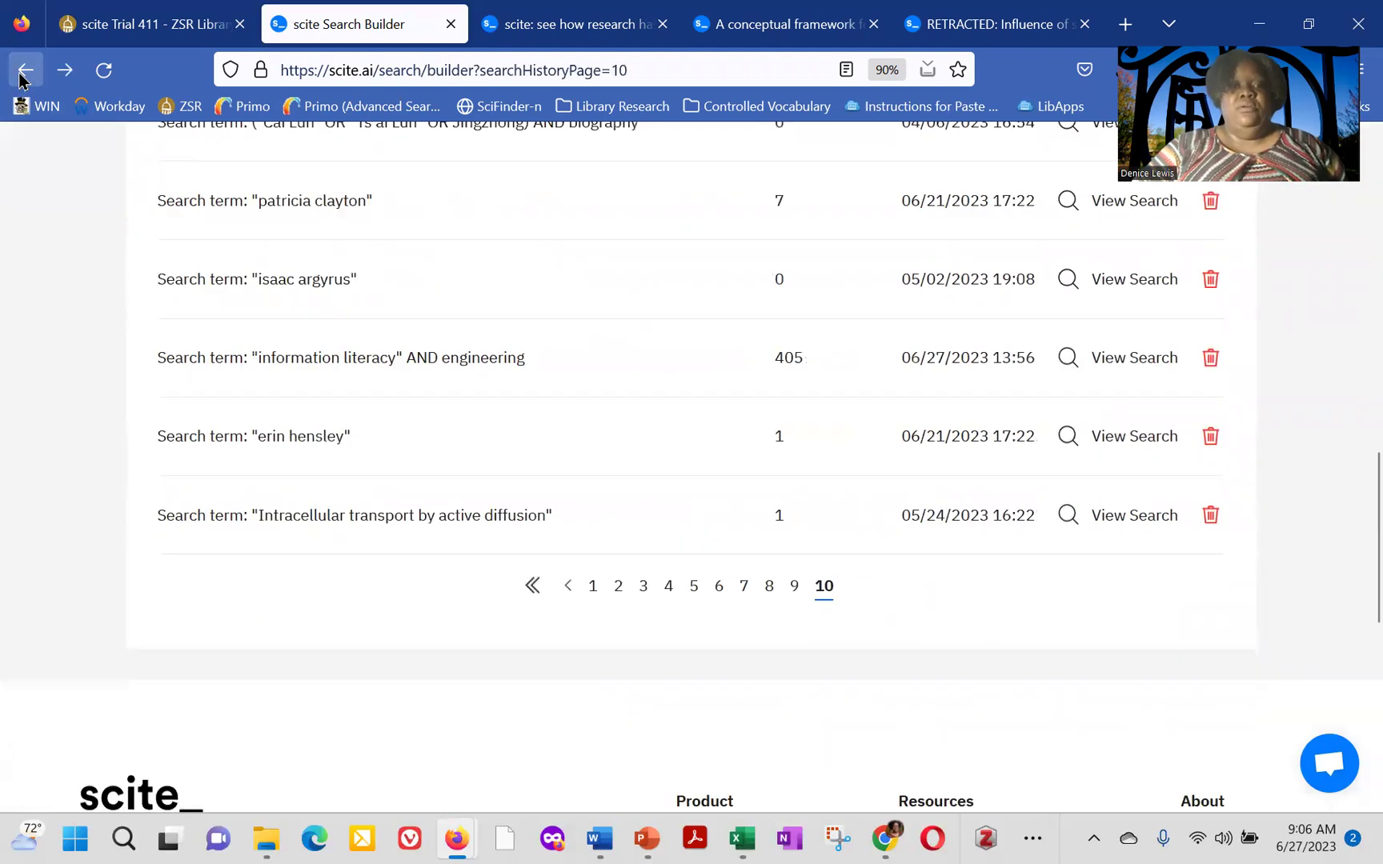
{"action": "left_click", "coordinate": [25, 72]}
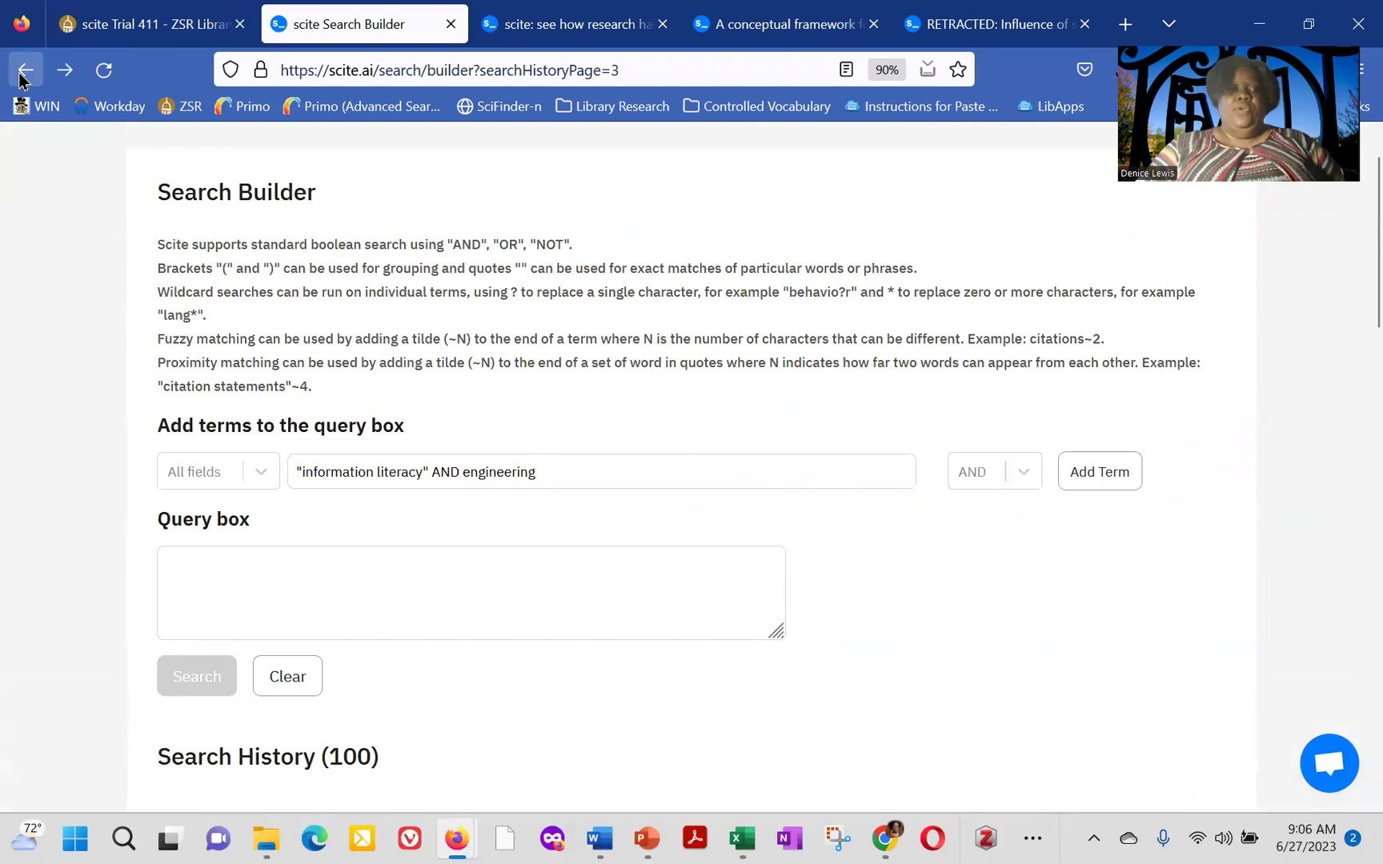
{"action": "left_click", "coordinate": [25, 74]}
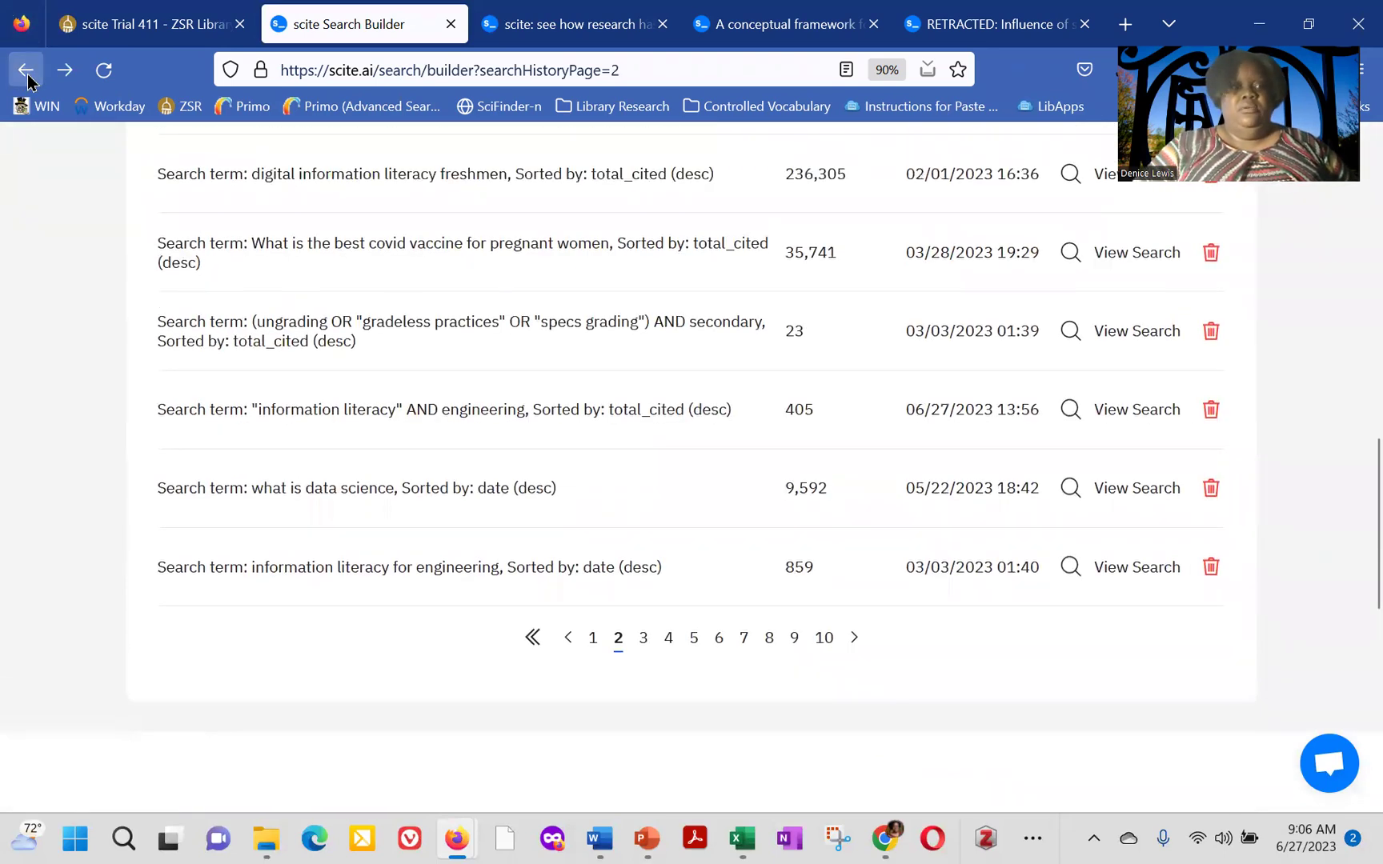
{"action": "left_click", "coordinate": [25, 72]}
Go back to the "information literacy" AND engineering results and switch to Citation Statements.
{"action": "left_click", "coordinate": [25, 72]}
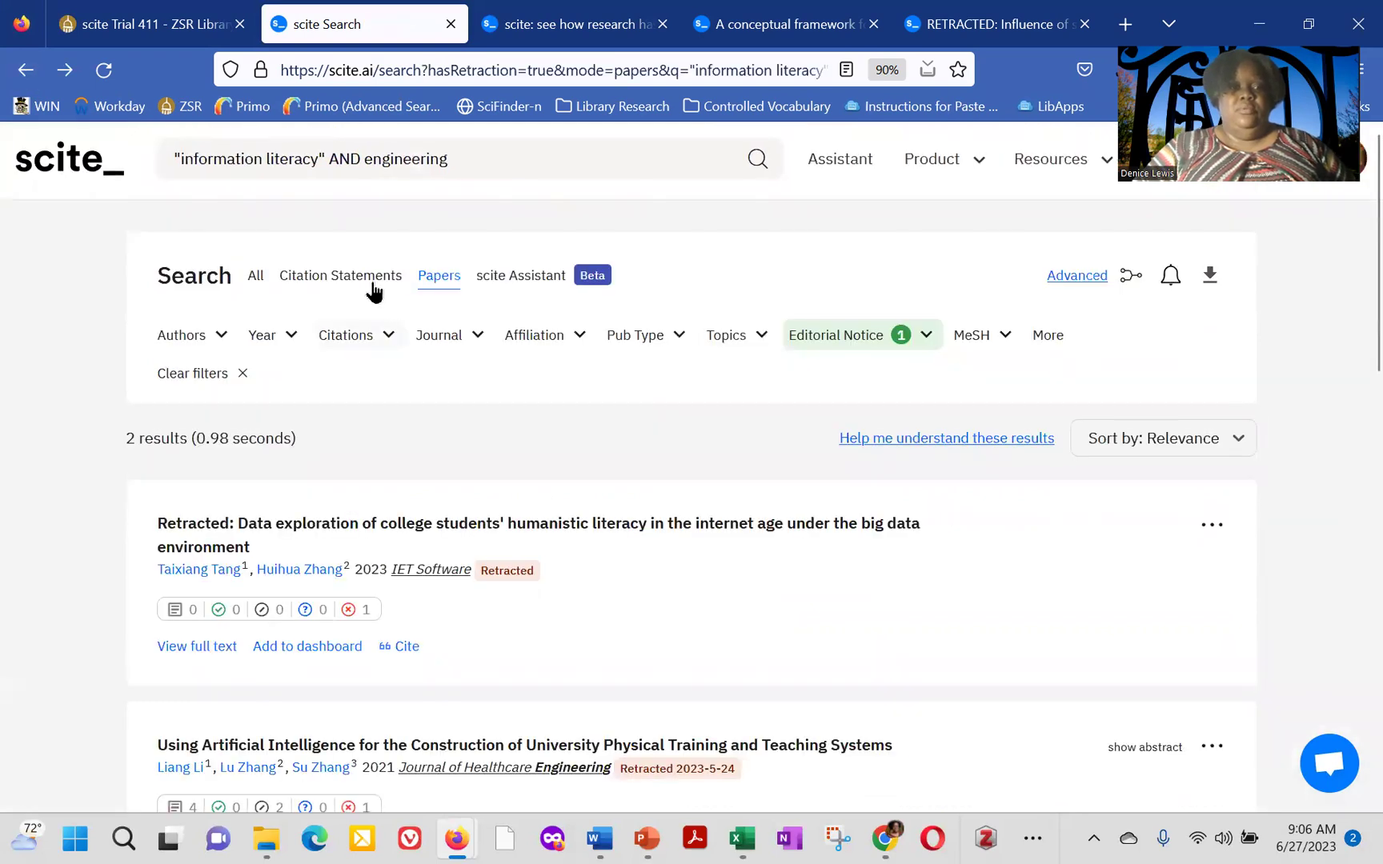
{"action": "right_click", "coordinate": [369, 281]}
{"action": "left_click", "coordinate": [355, 280]}
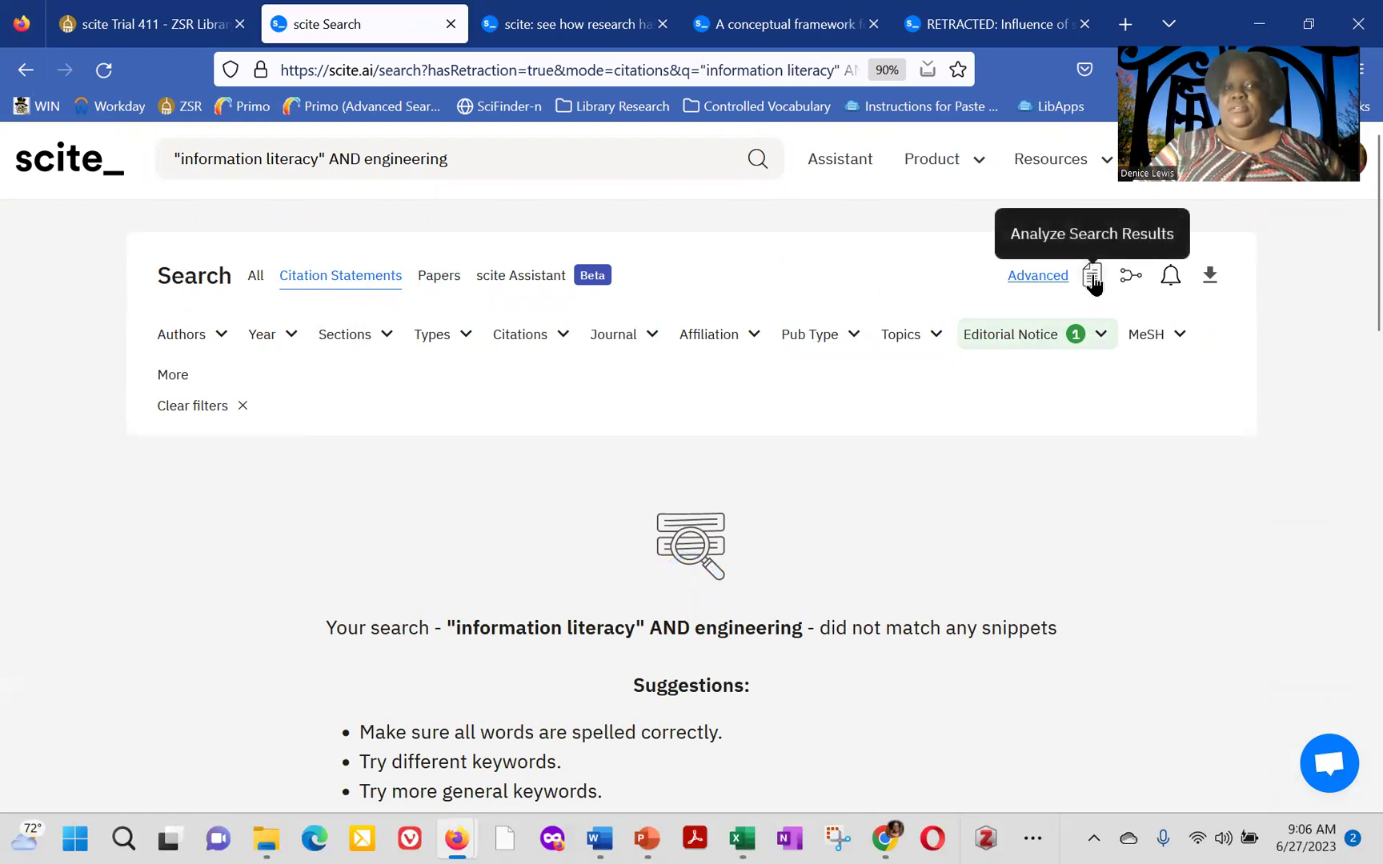
Generate the analysis report for these citation statements, which shows 0 publications.
{"action": "left_click", "coordinate": [1093, 278]}
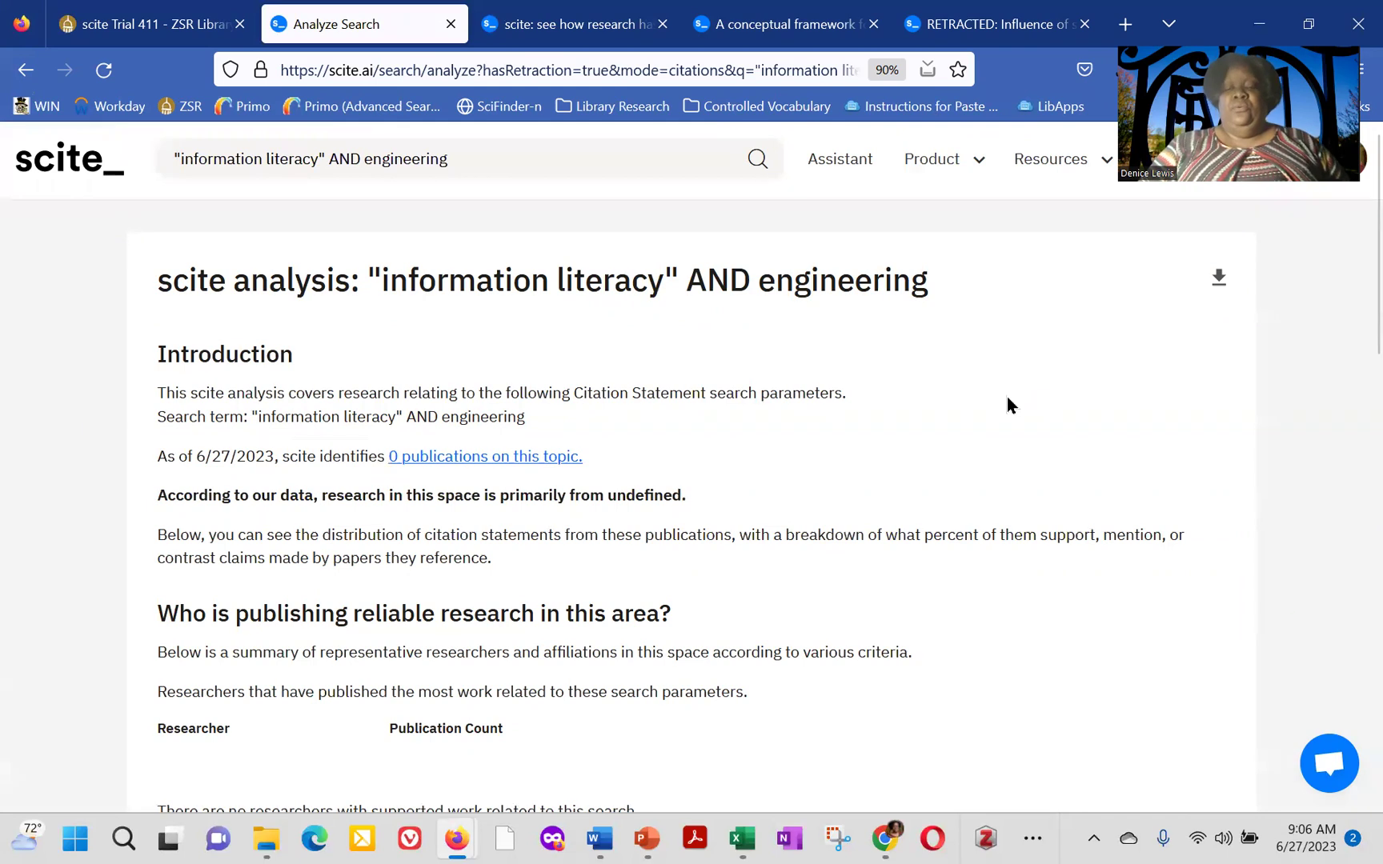
{"action": "scroll", "coordinate": [1010, 405], "scroll_direction": "down", "scroll_amount": 1}
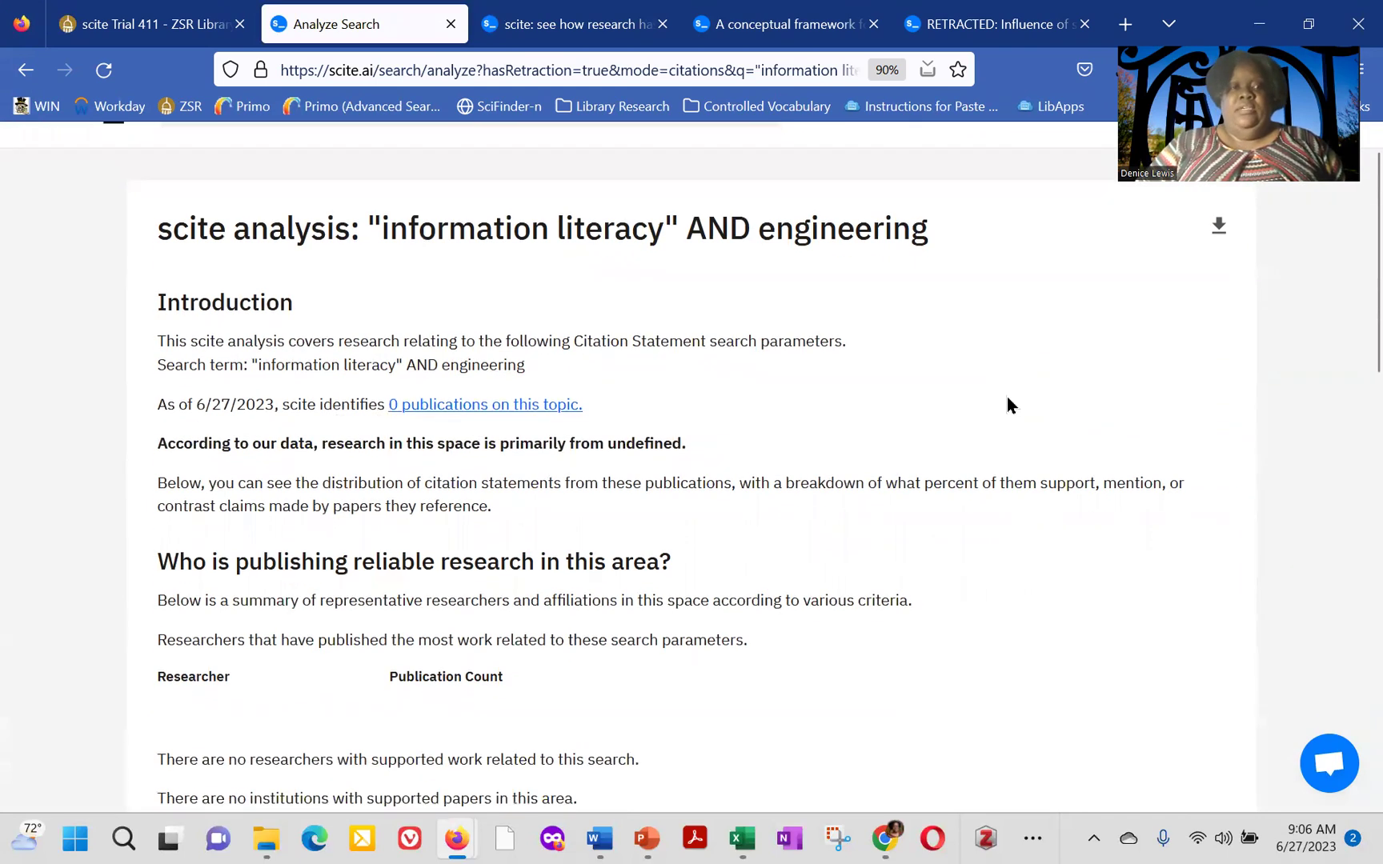
{"action": "scroll", "coordinate": [1007, 404], "scroll_direction": "down", "scroll_amount": 1}
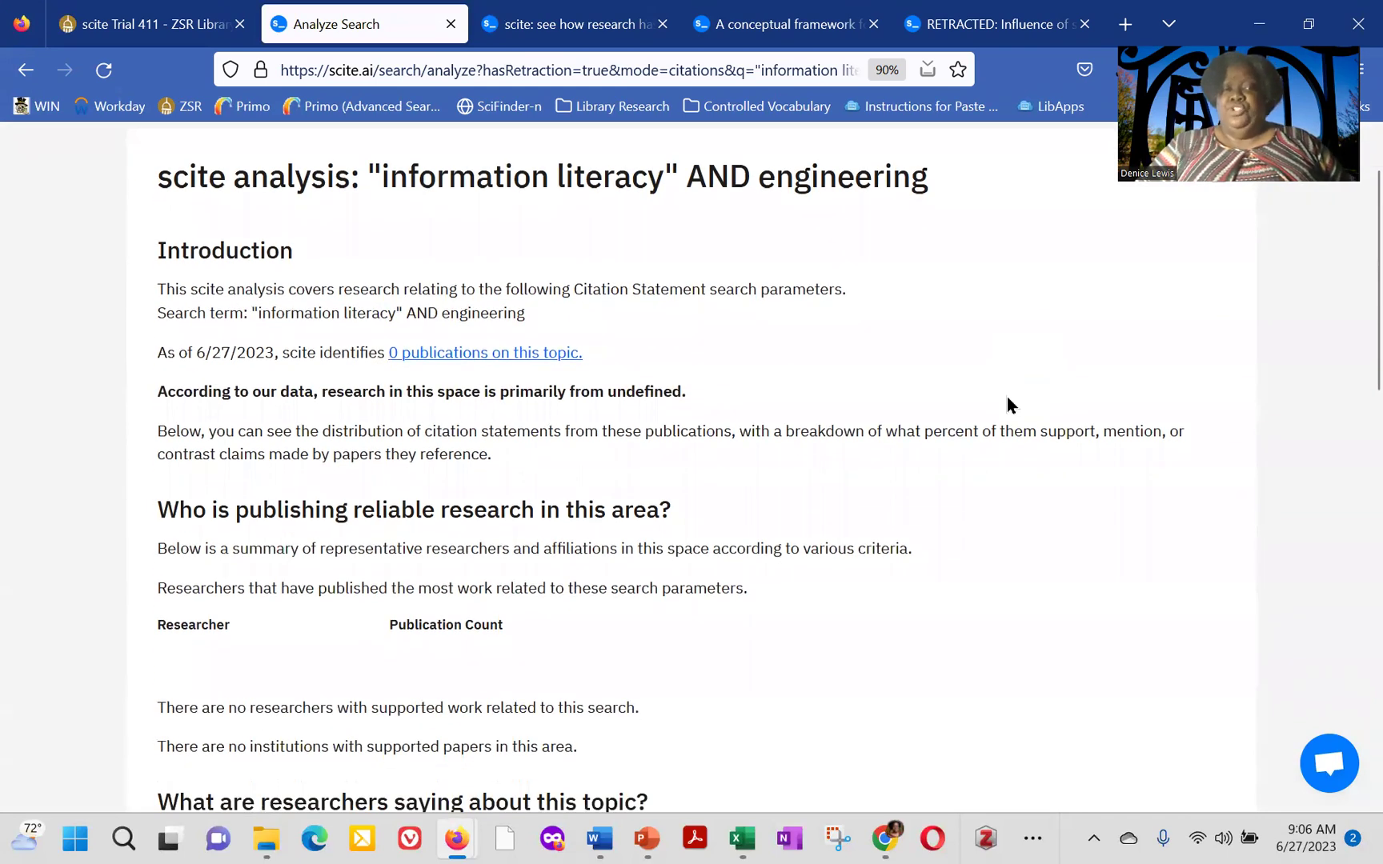
{"action": "scroll", "coordinate": [1009, 404], "scroll_direction": "down", "scroll_amount": 4}
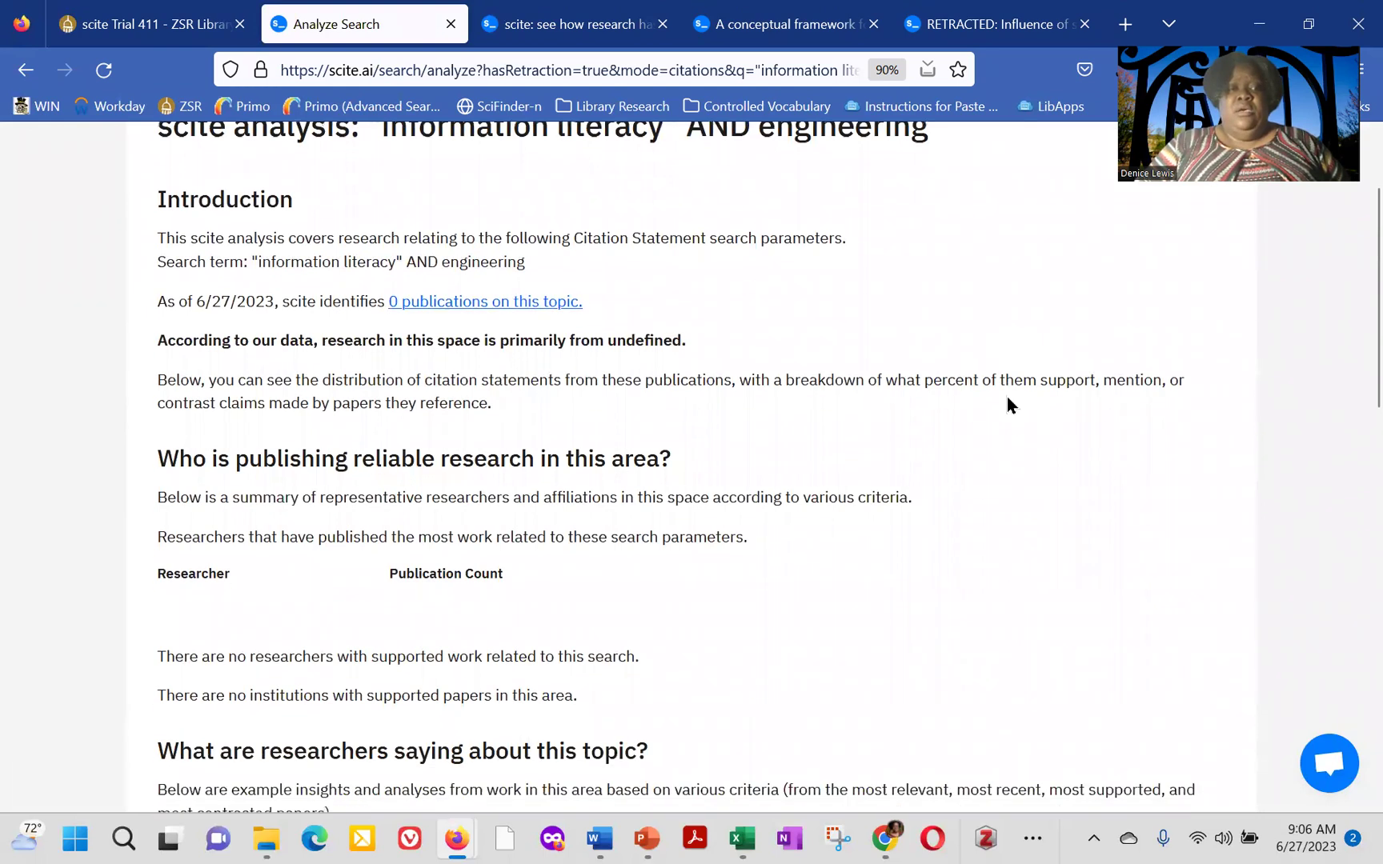
{"action": "scroll", "coordinate": [1007, 396], "scroll_direction": "up", "scroll_amount": 6}
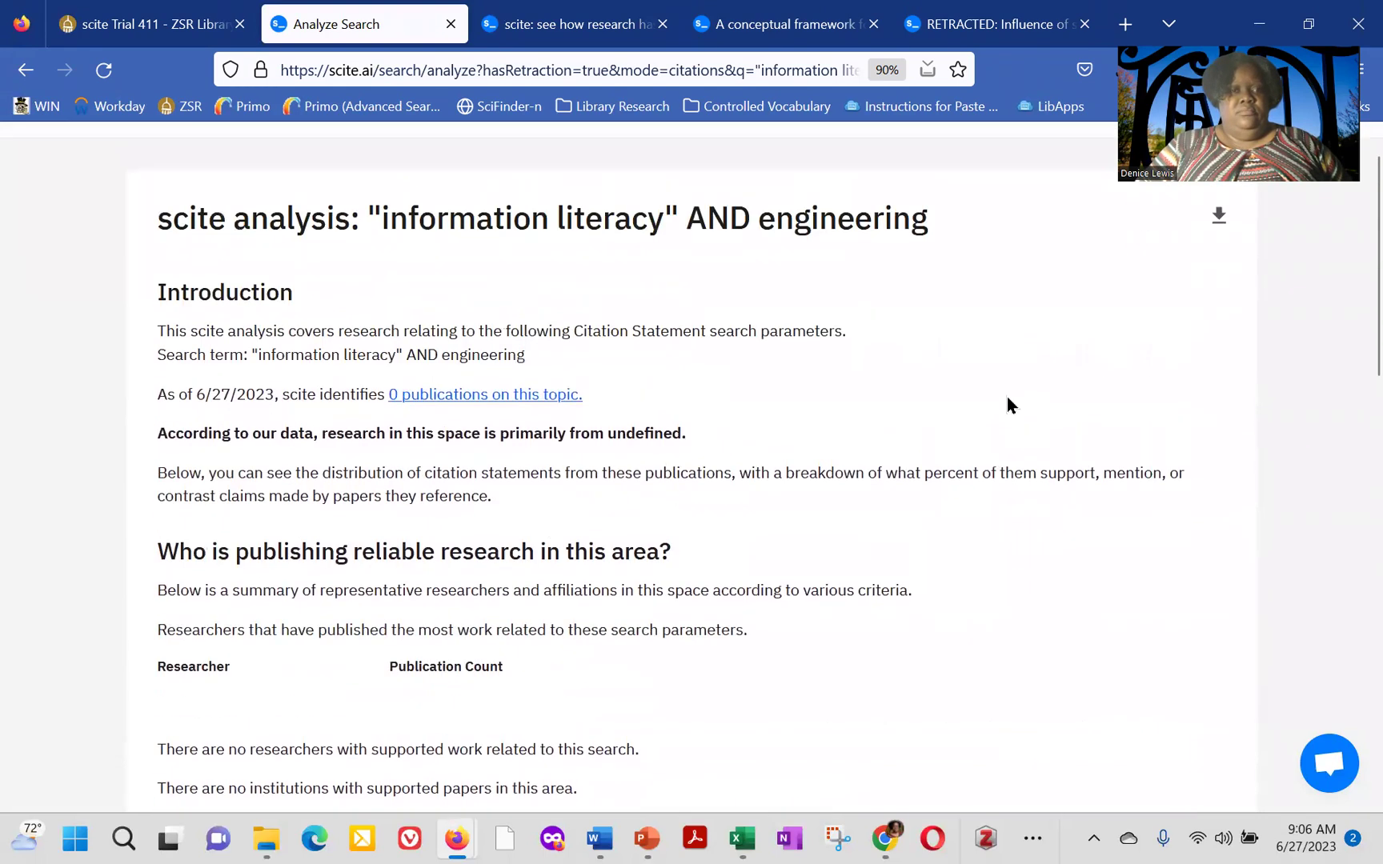
Analyze the unfiltered 405 results, a report led by "The Google generation" with 346 citation statements.
{"action": "left_click", "coordinate": [472, 151]}
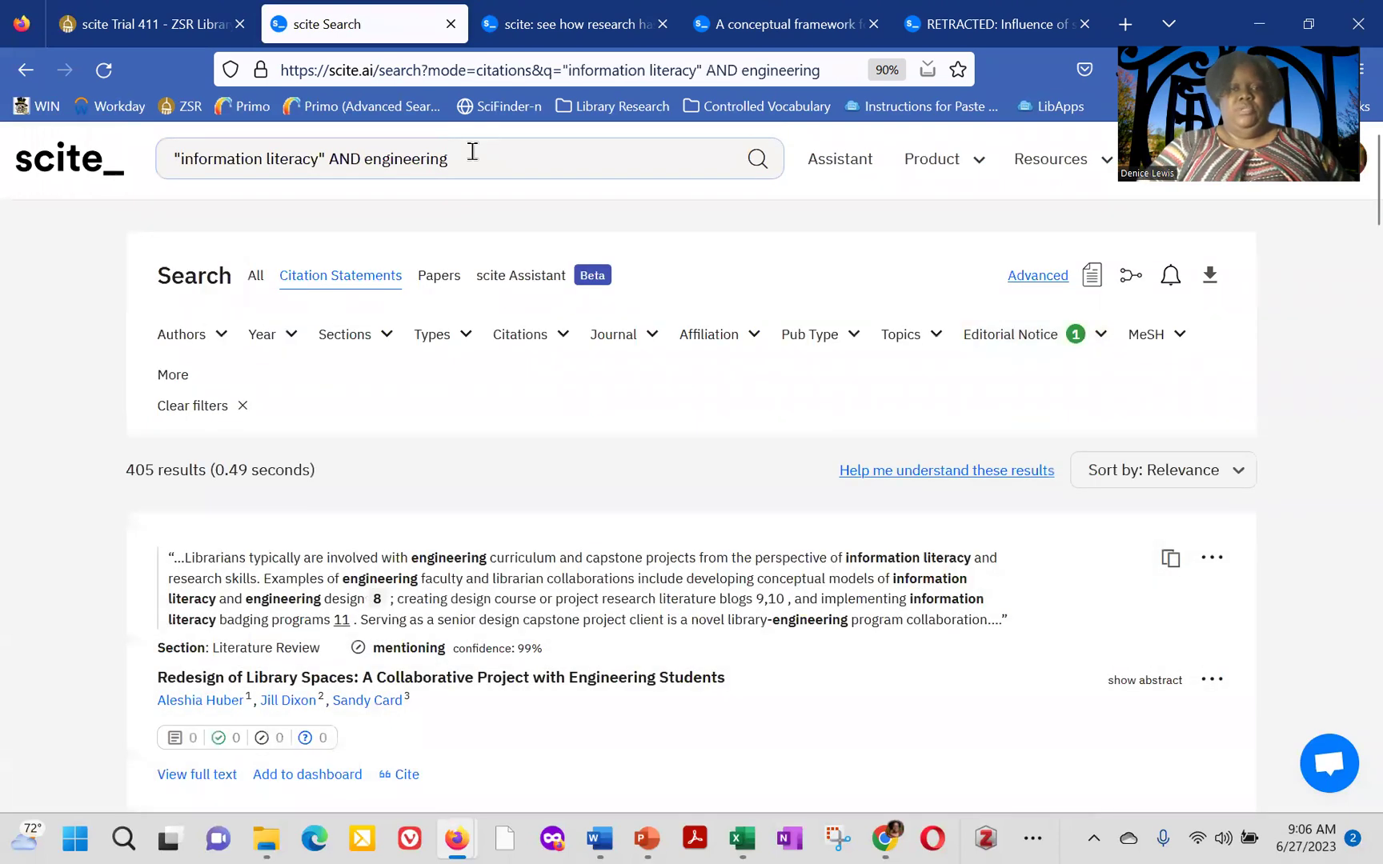
{"action": "left_click", "coordinate": [1092, 277]}
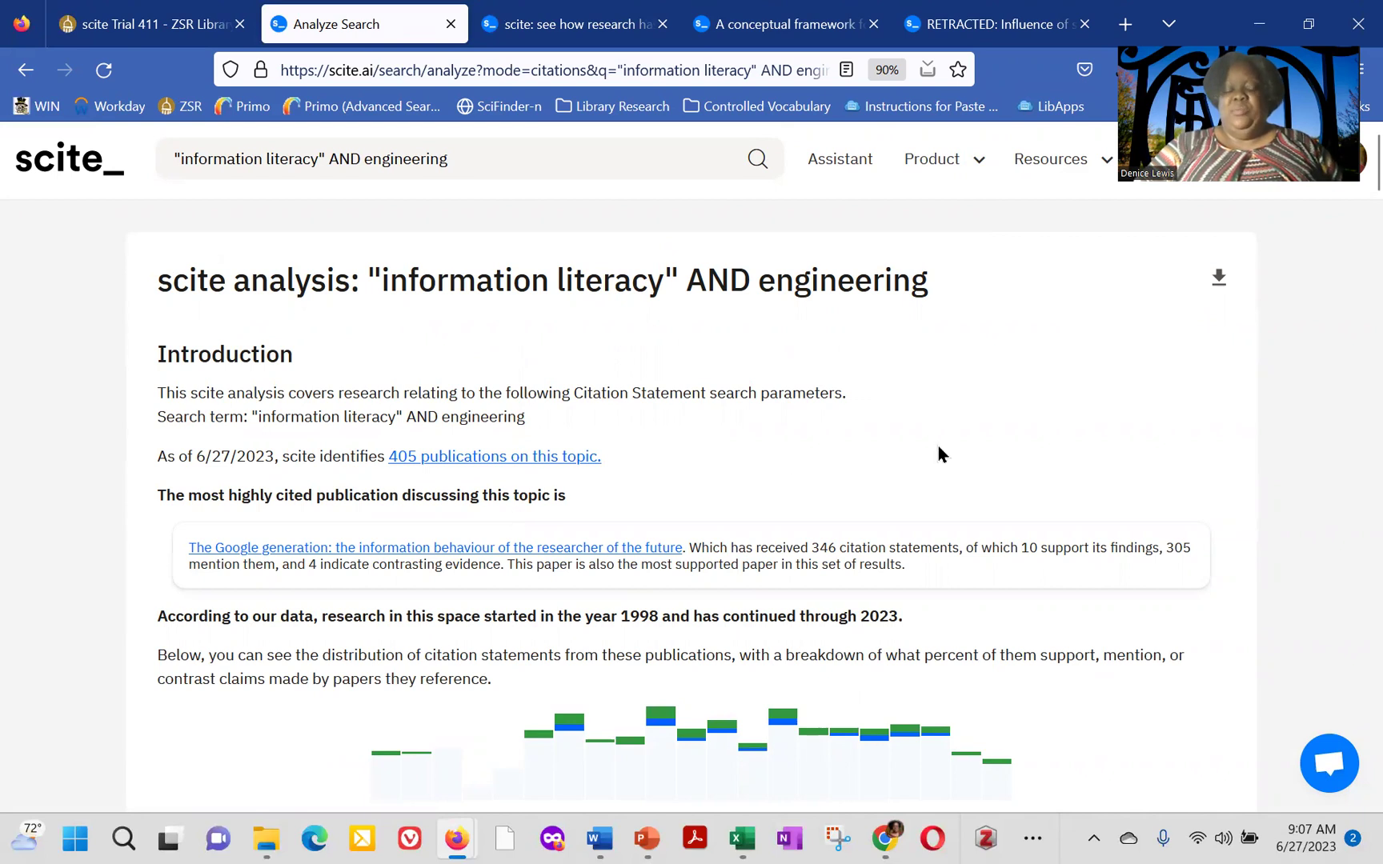
{"action": "scroll", "coordinate": [942, 448], "scroll_direction": "down", "scroll_amount": 4}
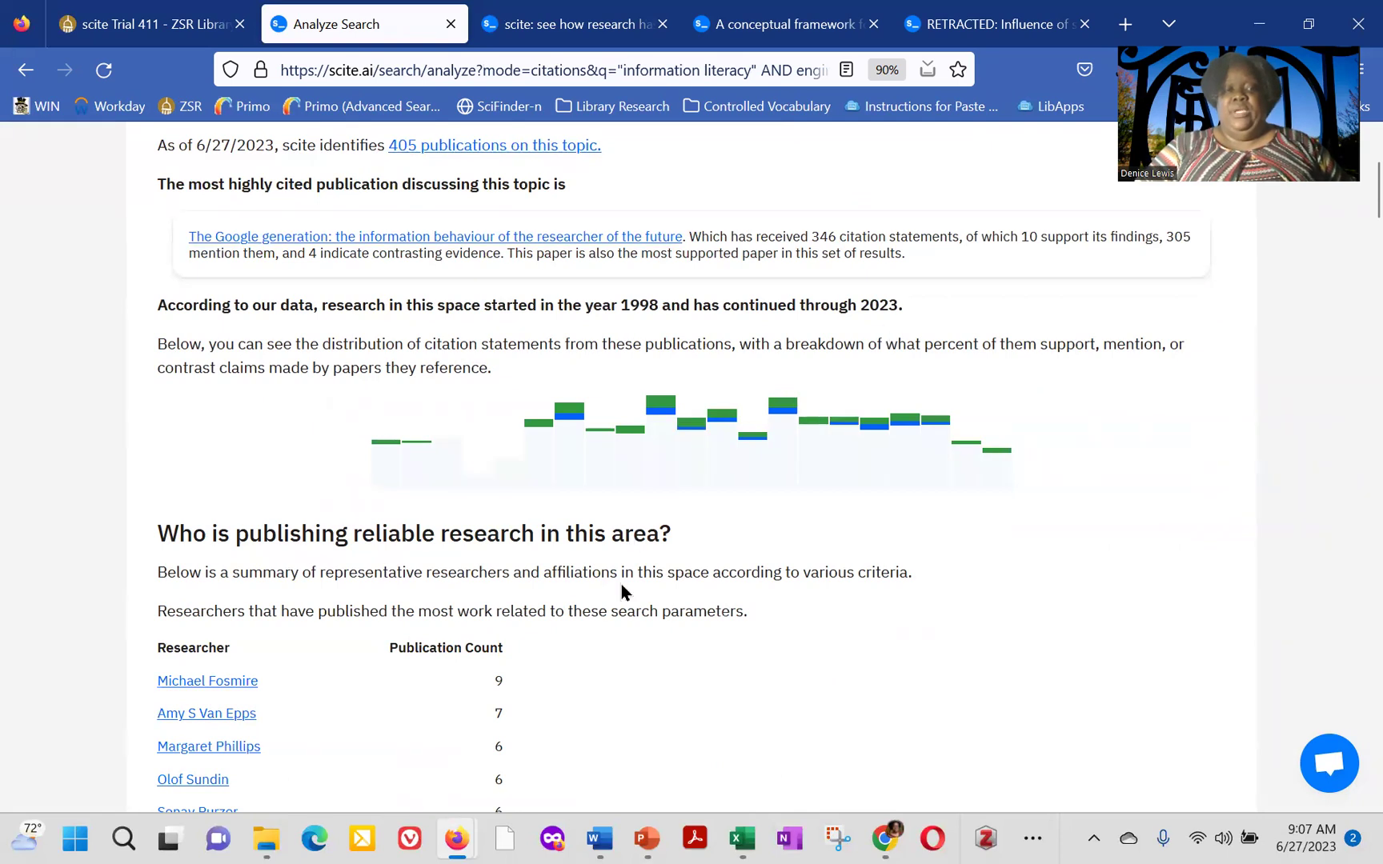
{"action": "scroll", "coordinate": [622, 586], "scroll_direction": "down", "scroll_amount": 3}
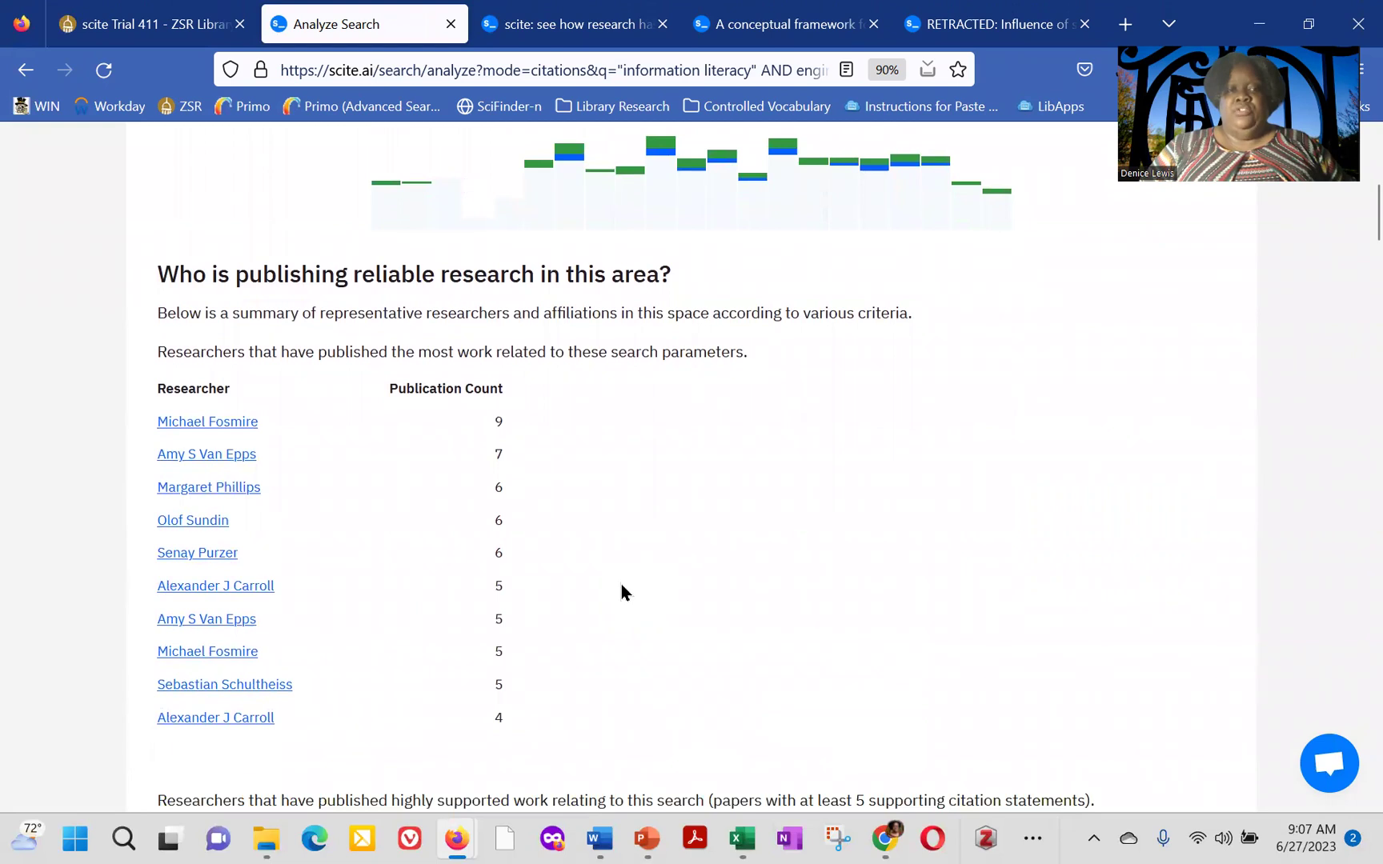
{"action": "scroll", "coordinate": [621, 584], "scroll_direction": "down", "scroll_amount": 1}
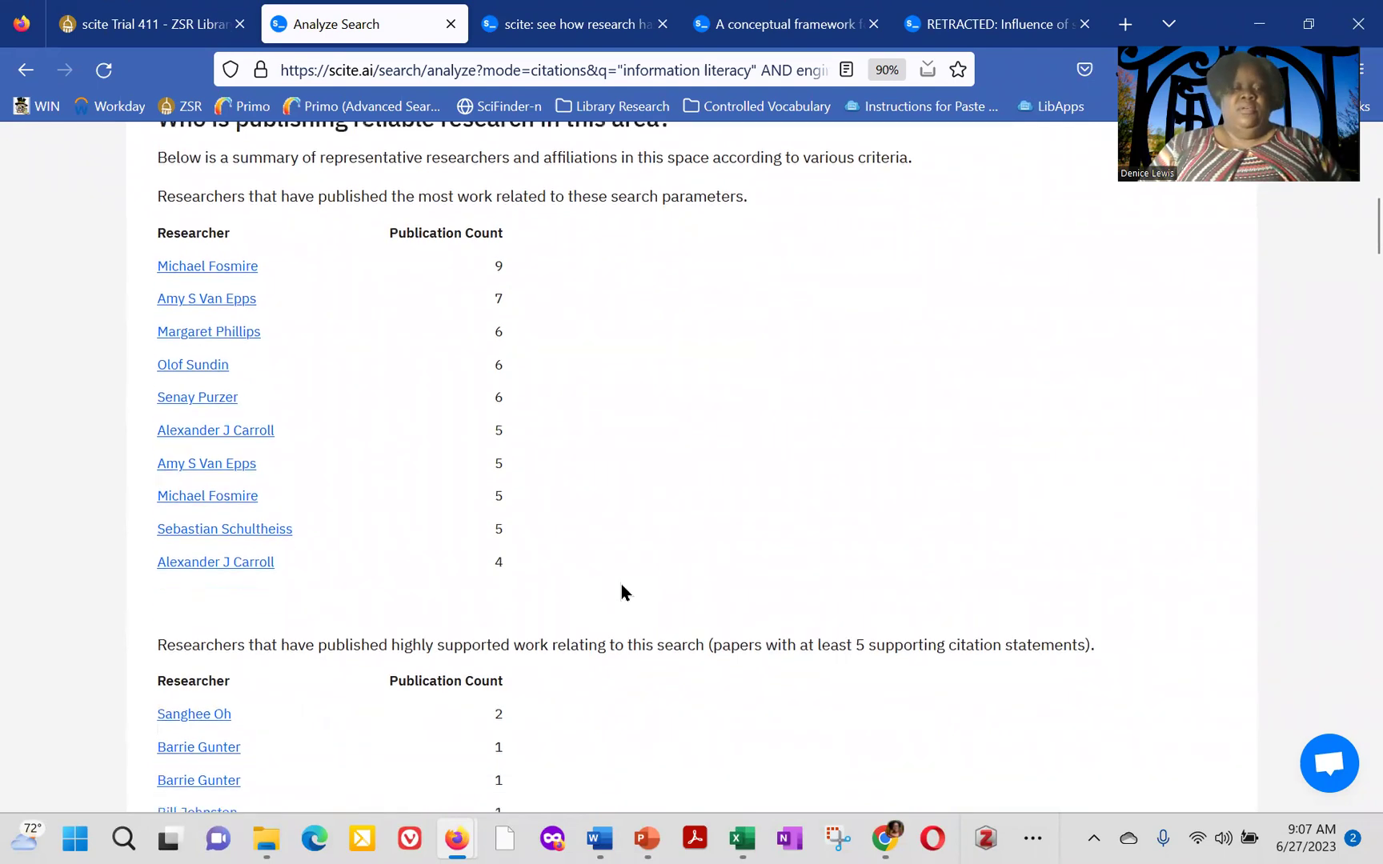
{"action": "scroll", "coordinate": [622, 587], "scroll_direction": "down", "scroll_amount": 5}
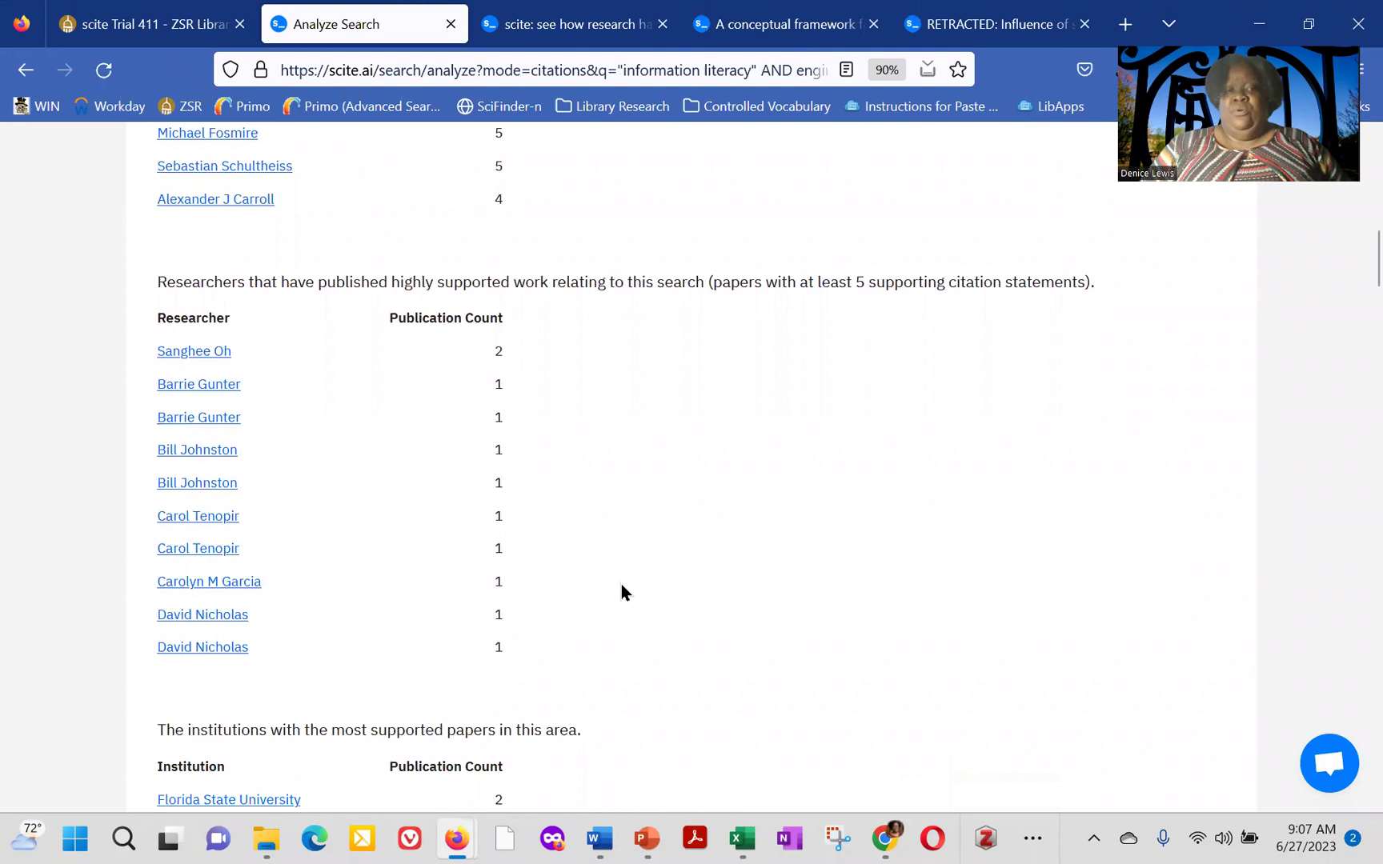
{"action": "scroll", "coordinate": [622, 586], "scroll_direction": "down", "scroll_amount": 1}
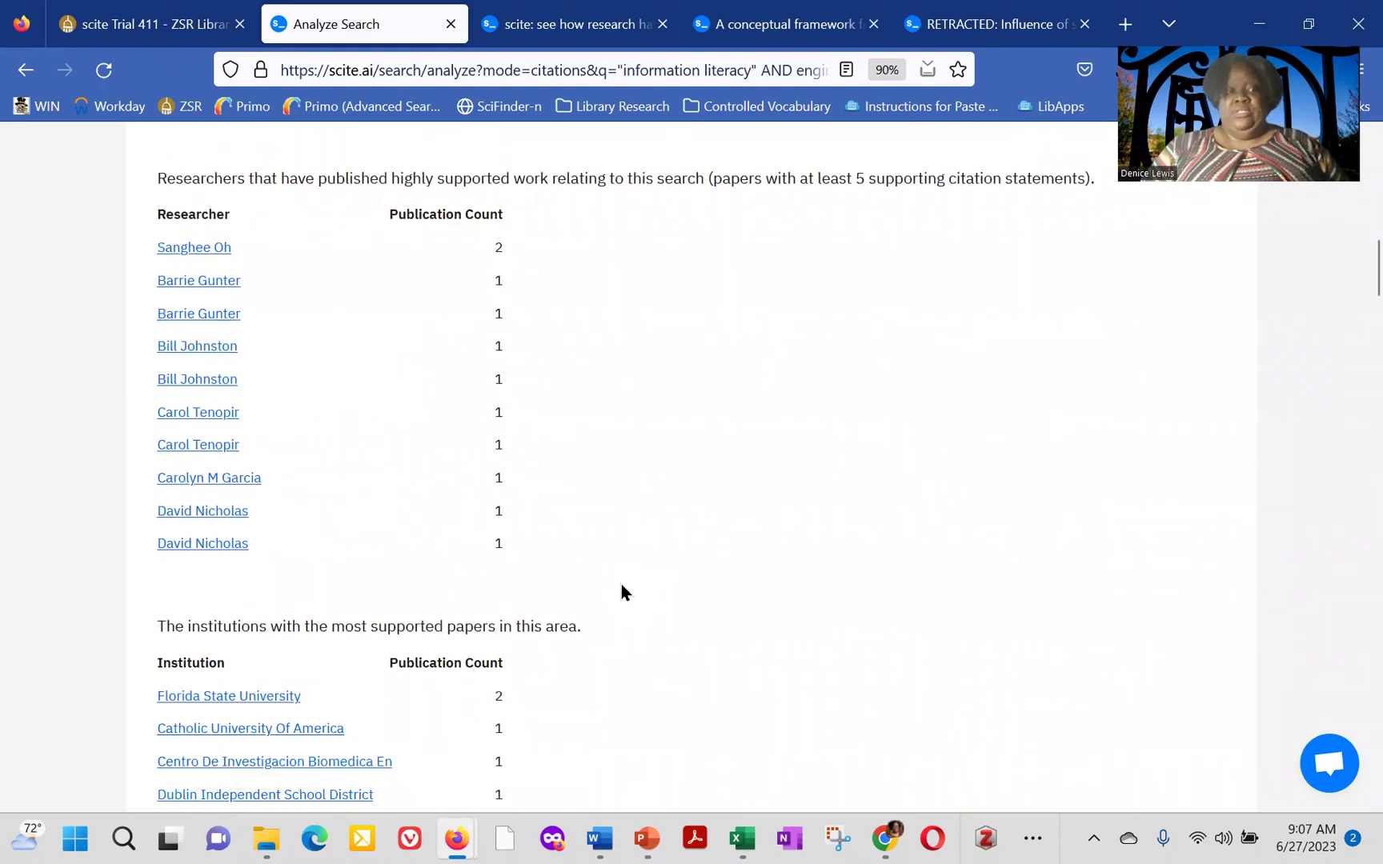
{"action": "scroll", "coordinate": [622, 587], "scroll_direction": "down", "scroll_amount": 2}
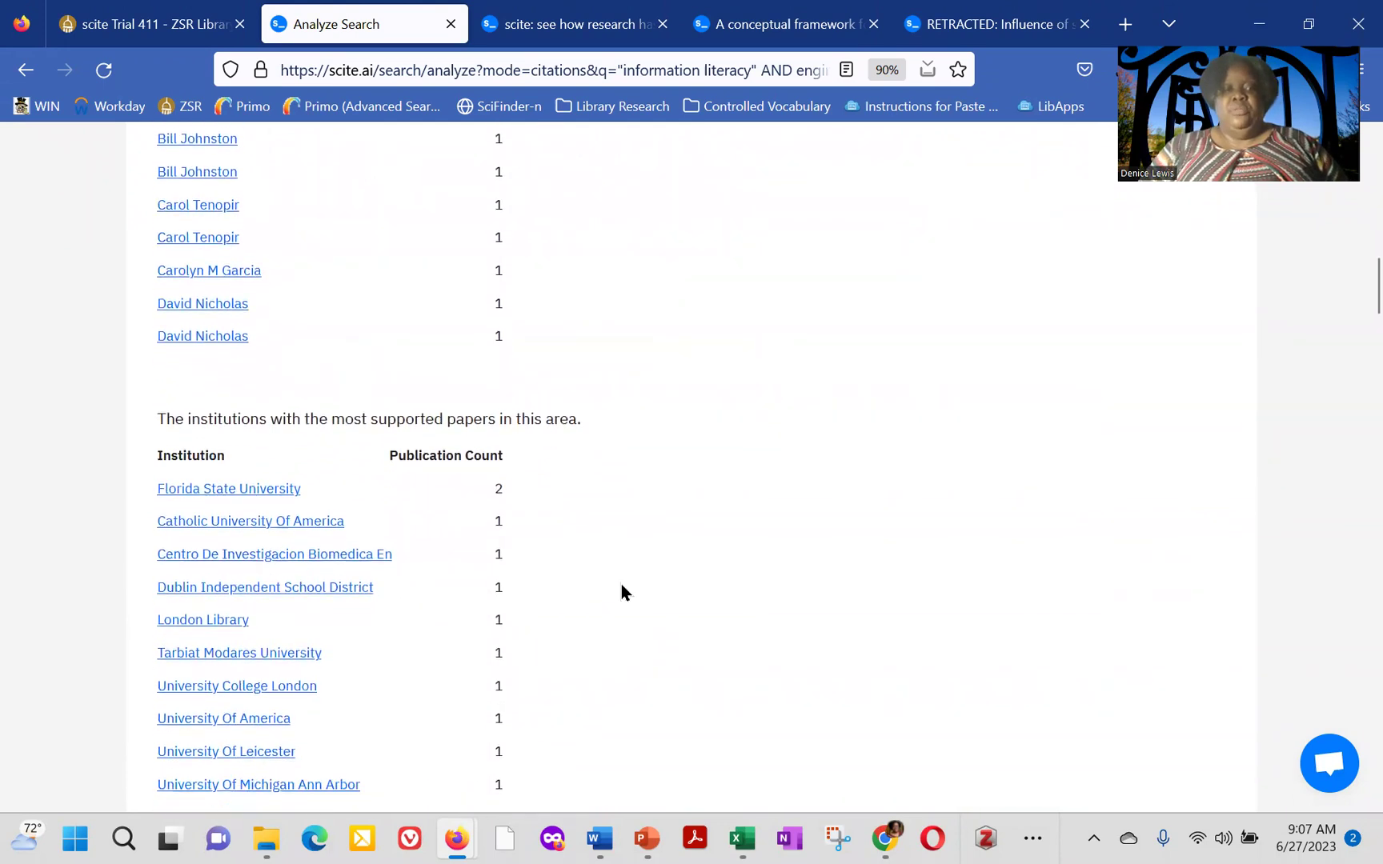
{"action": "scroll", "coordinate": [621, 584], "scroll_direction": "down", "scroll_amount": 5}
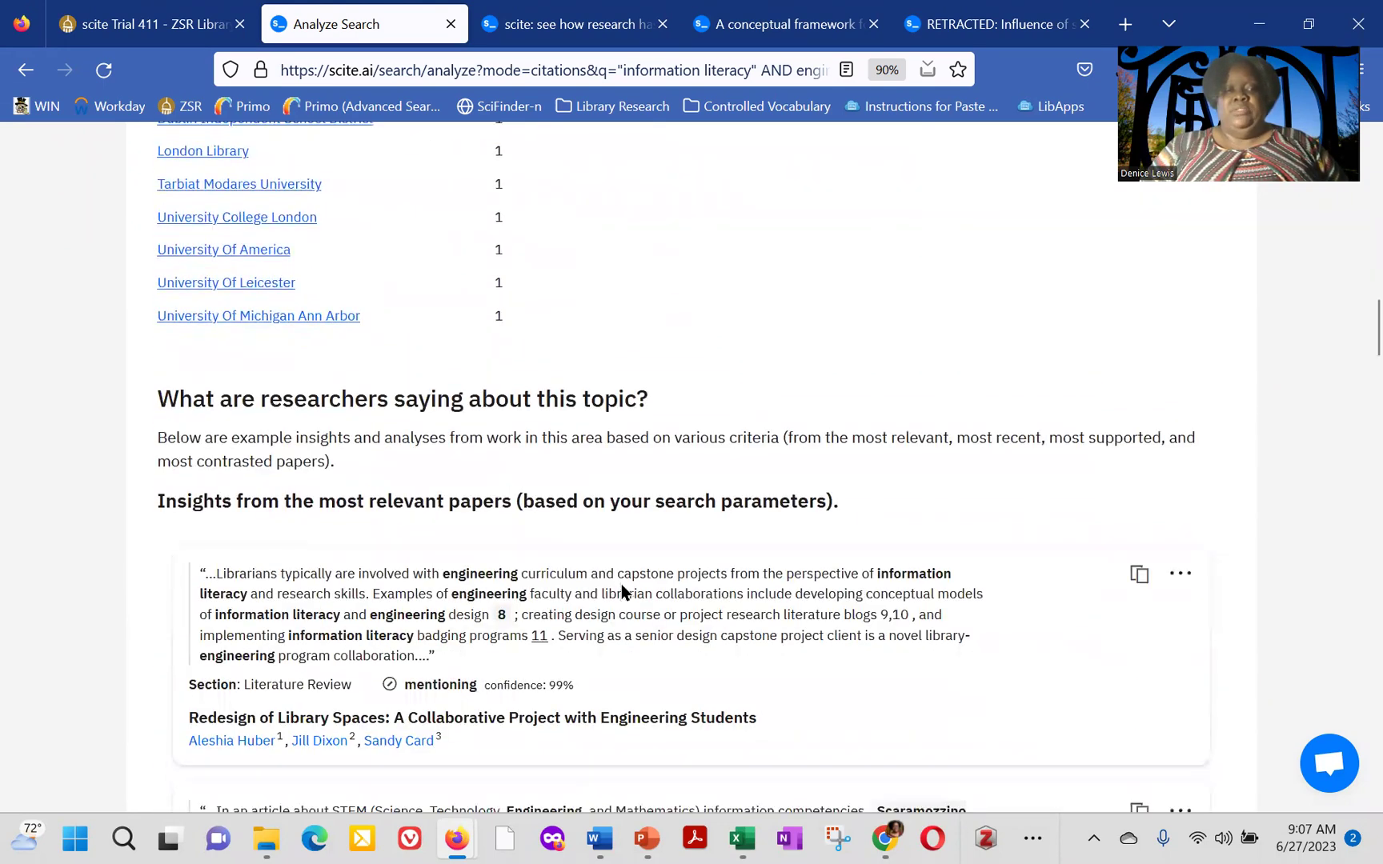
{"action": "scroll", "coordinate": [621, 585], "scroll_direction": "down", "scroll_amount": 1}
{"action": "scroll", "coordinate": [621, 589], "scroll_direction": "down", "scroll_amount": 1}
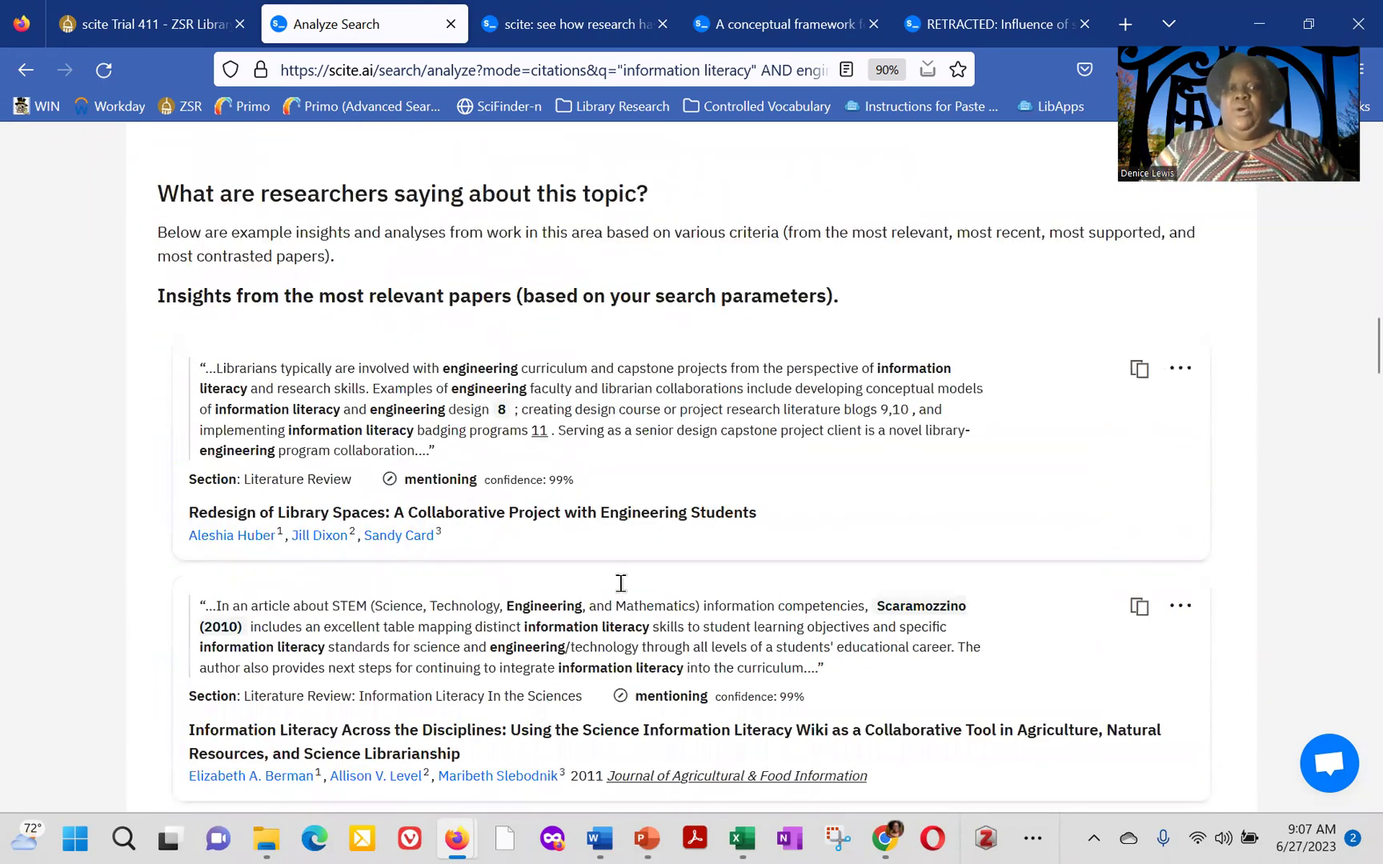
{"action": "scroll", "coordinate": [621, 583], "scroll_direction": "down", "scroll_amount": 1}
{"action": "scroll", "coordinate": [621, 583], "scroll_direction": "down", "scroll_amount": 1}
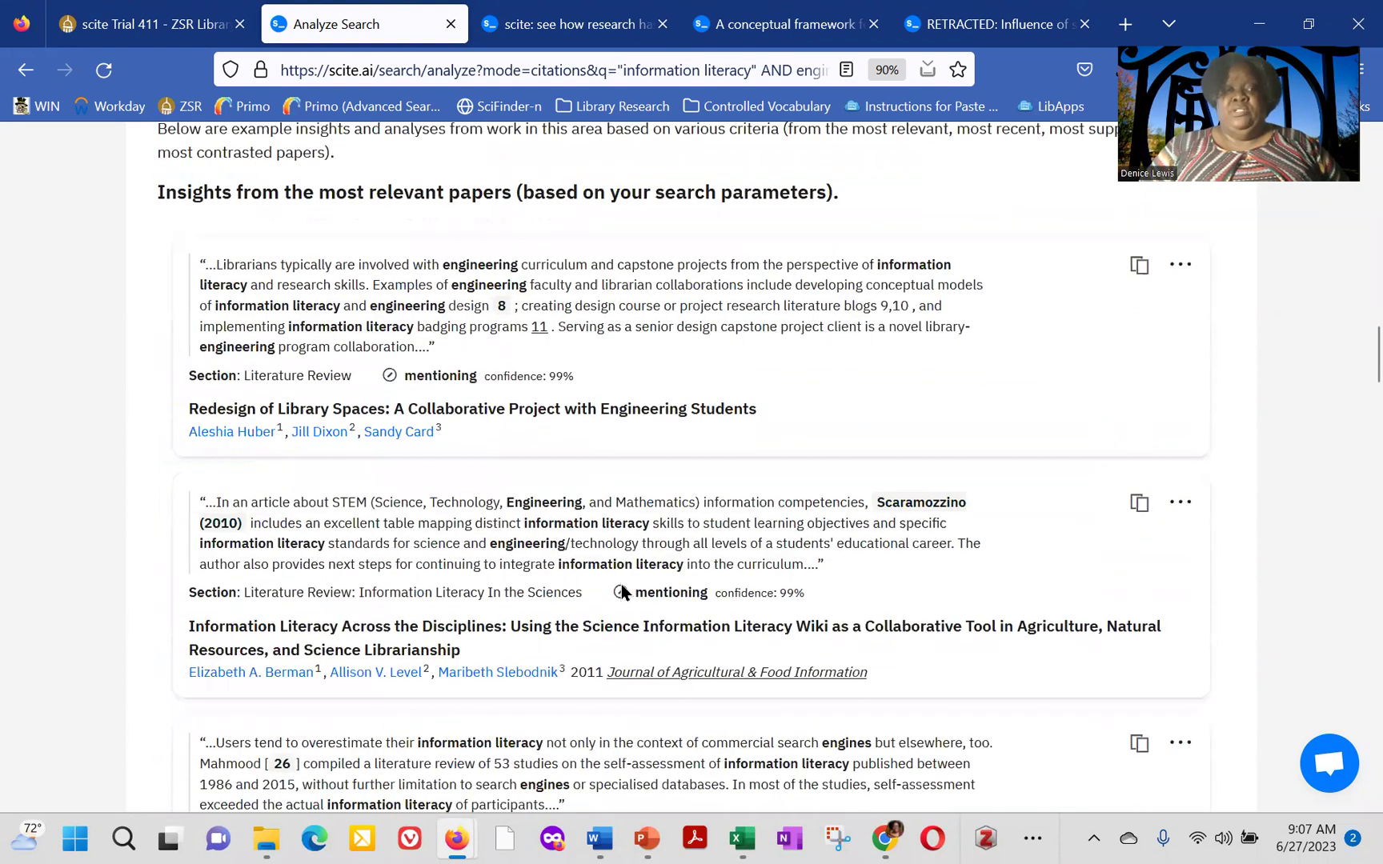
{"action": "scroll", "coordinate": [621, 592], "scroll_direction": "down", "scroll_amount": 4}
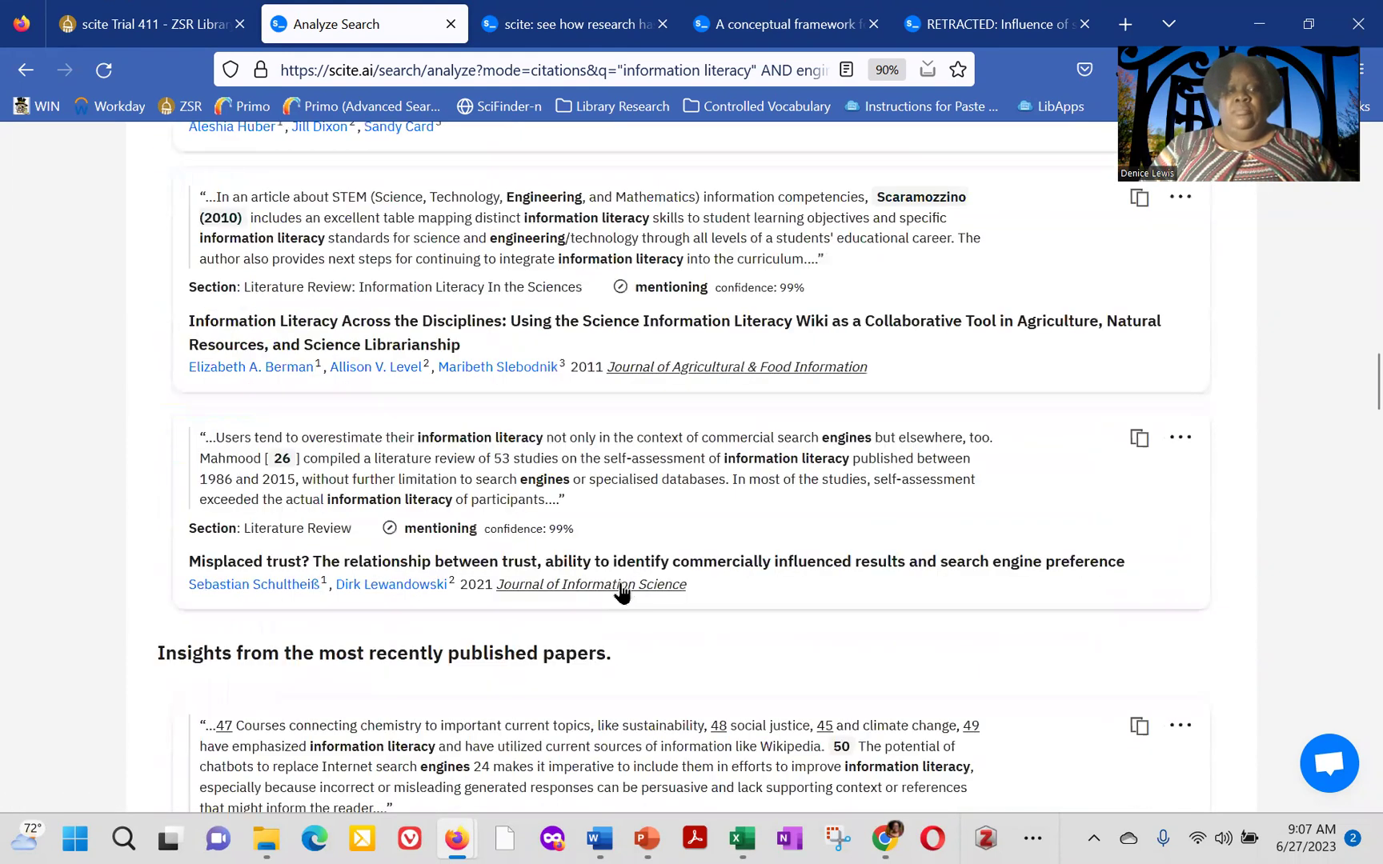
{"action": "scroll", "coordinate": [621, 592], "scroll_direction": "down", "scroll_amount": 5}
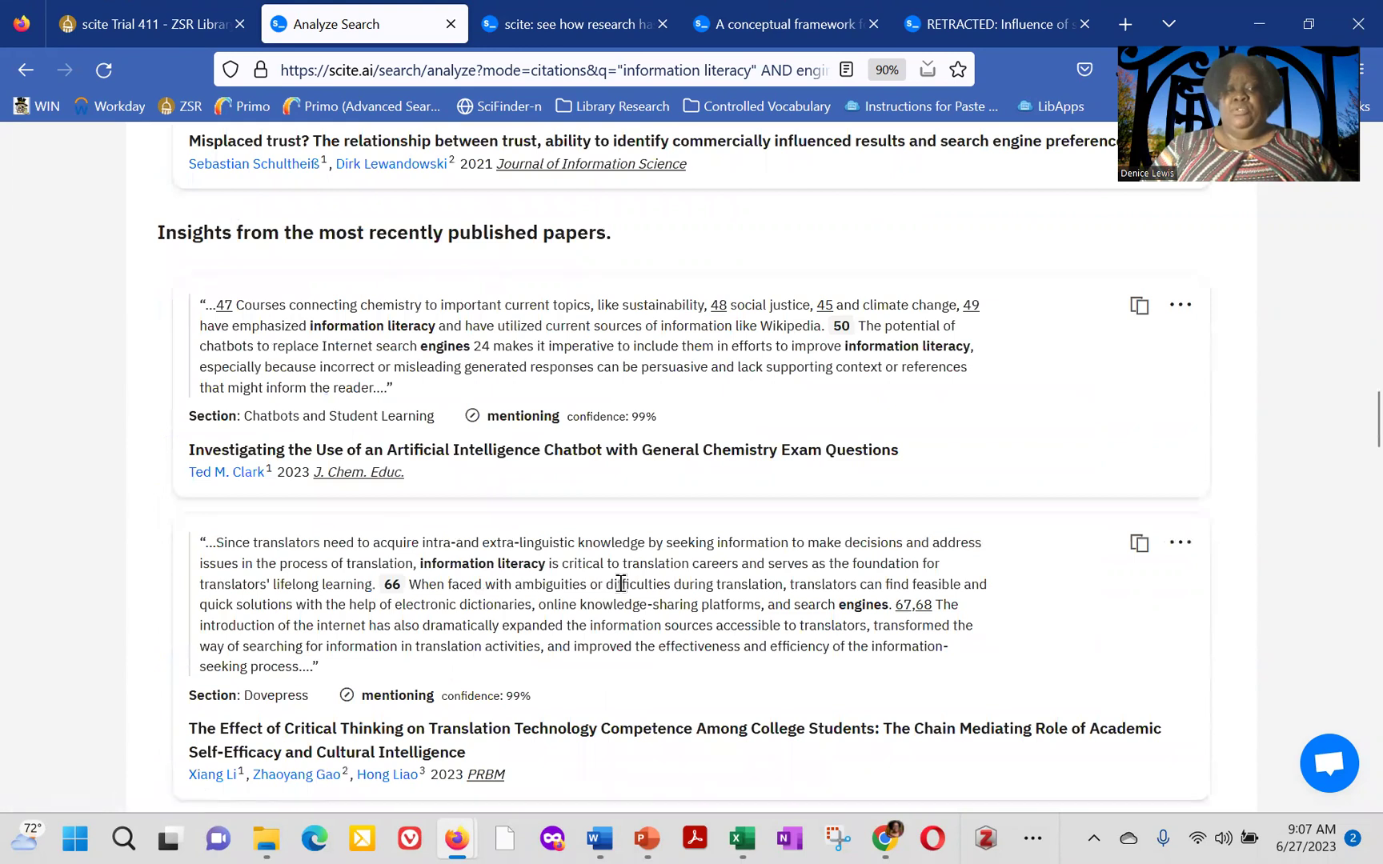
{"action": "scroll", "coordinate": [621, 584], "scroll_direction": "down", "scroll_amount": 5}
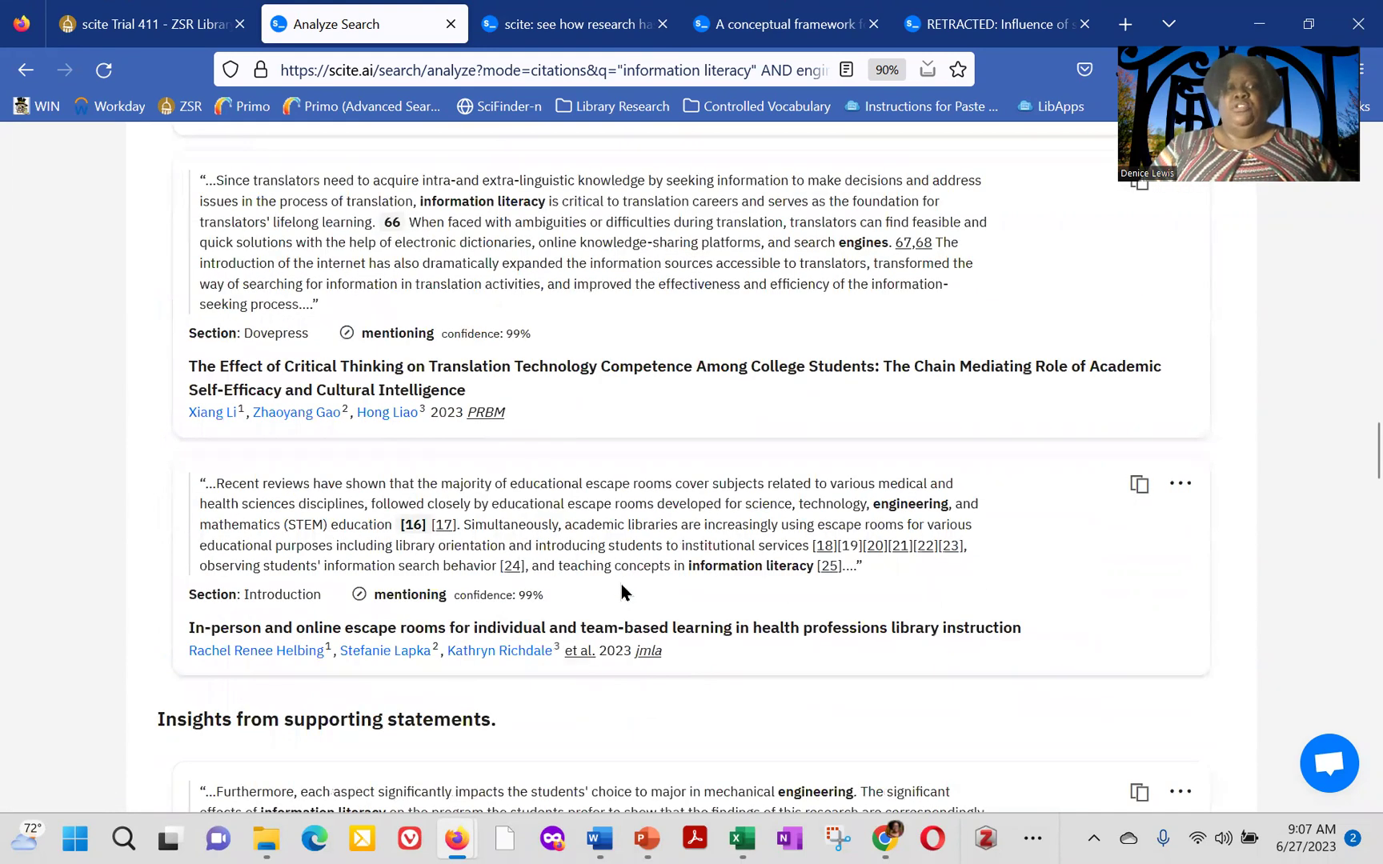
{"action": "scroll", "coordinate": [621, 592], "scroll_direction": "down", "scroll_amount": 5}
{"action": "scroll", "coordinate": [621, 583], "scroll_direction": "down", "scroll_amount": 1}
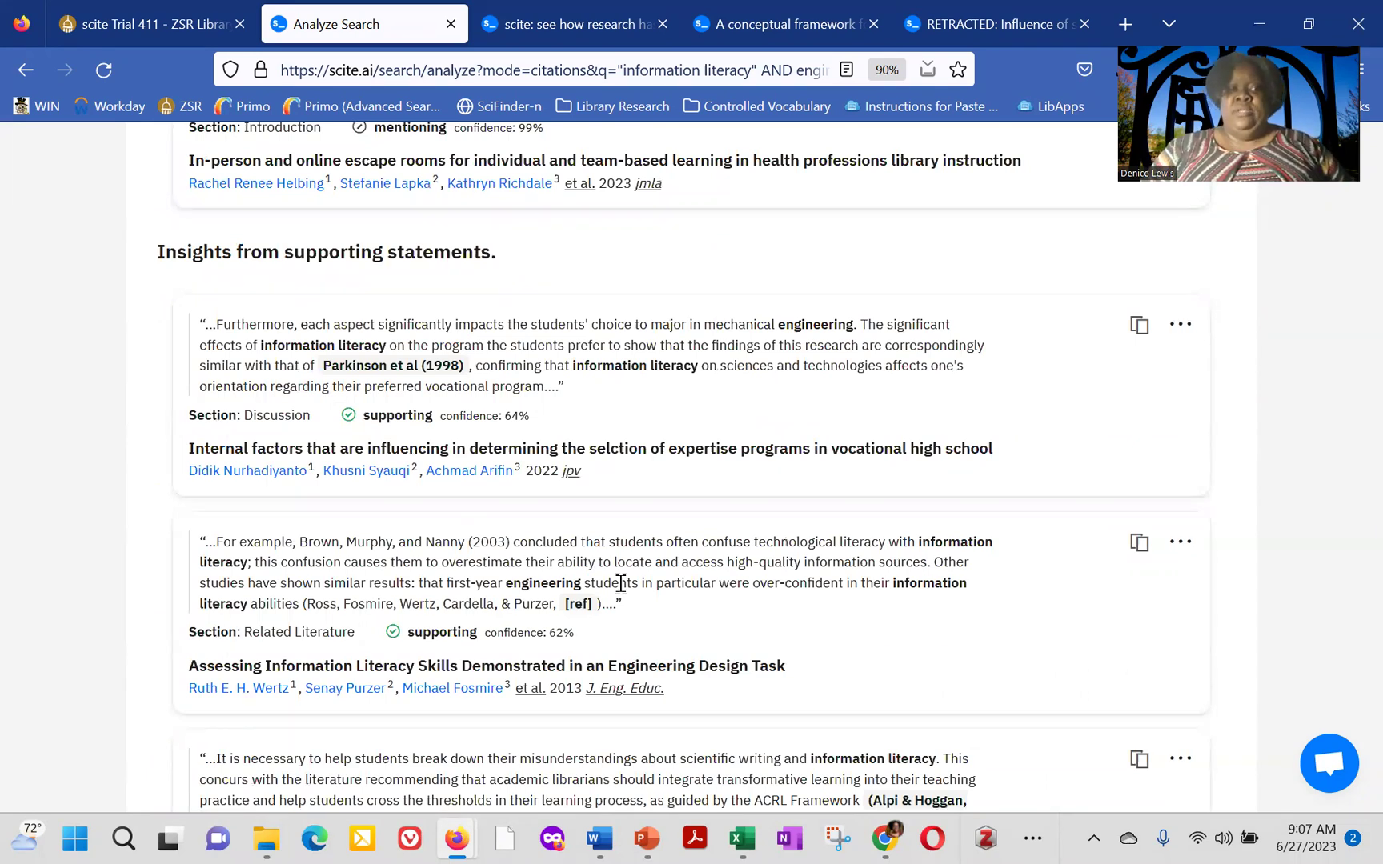
{"action": "scroll", "coordinate": [621, 583], "scroll_direction": "down", "scroll_amount": 5}
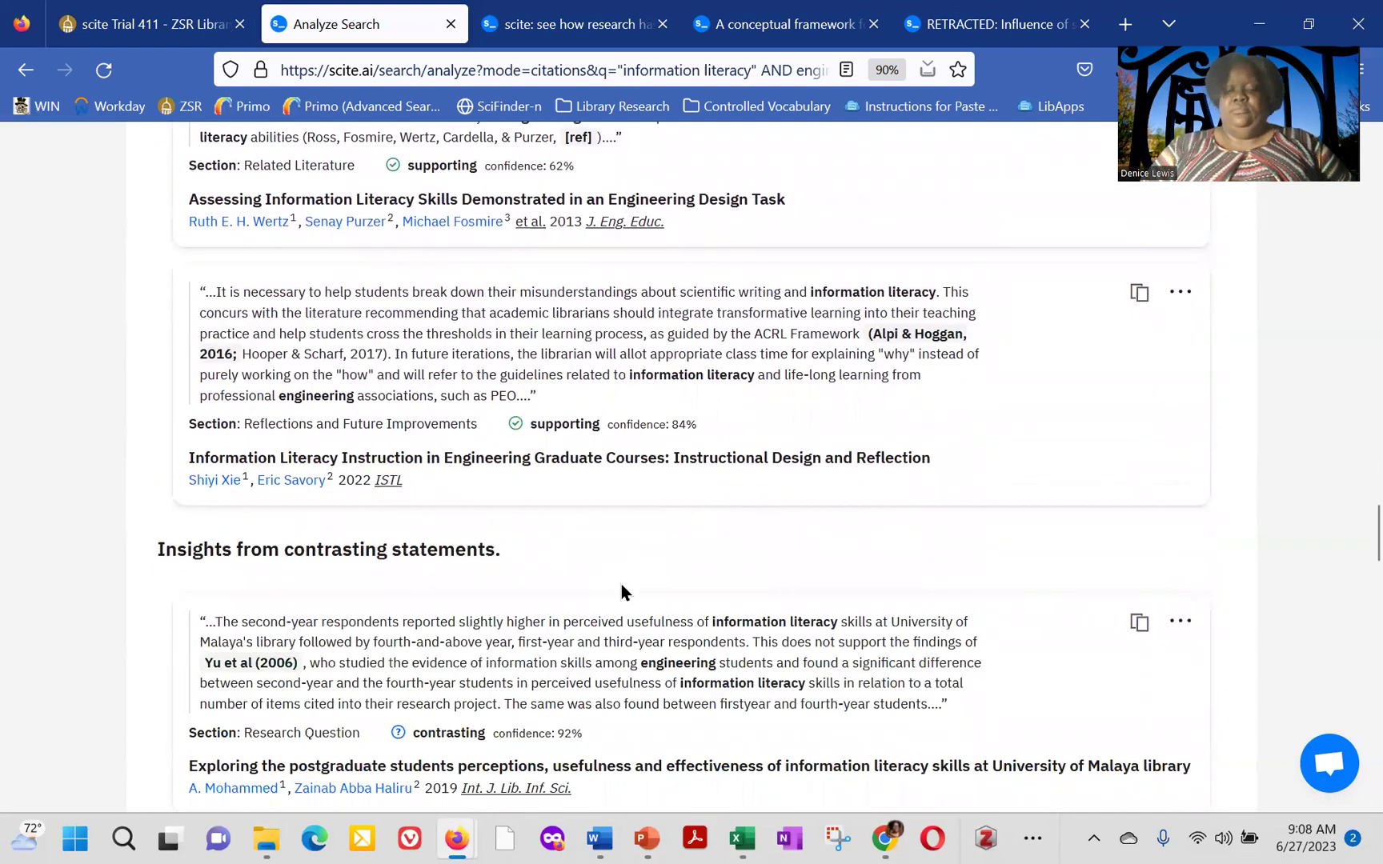
{"action": "scroll", "coordinate": [621, 592], "scroll_direction": "up", "scroll_amount": 15}
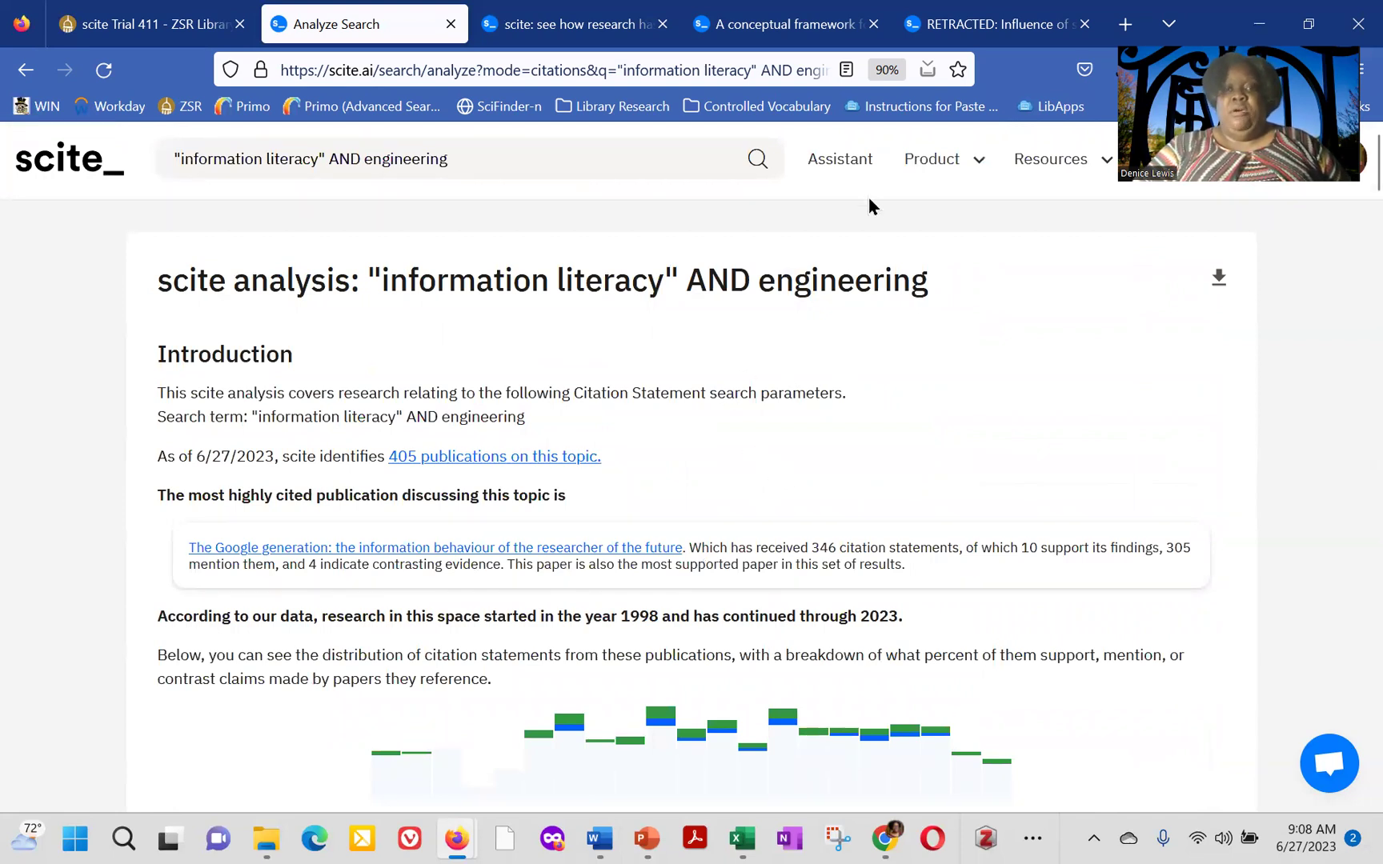
Go to the scite Assistant page.
{"action": "right_click", "coordinate": [837, 163]}
{"action": "left_click", "coordinate": [834, 167]}
{"action": "left_click", "coordinate": [834, 168]}
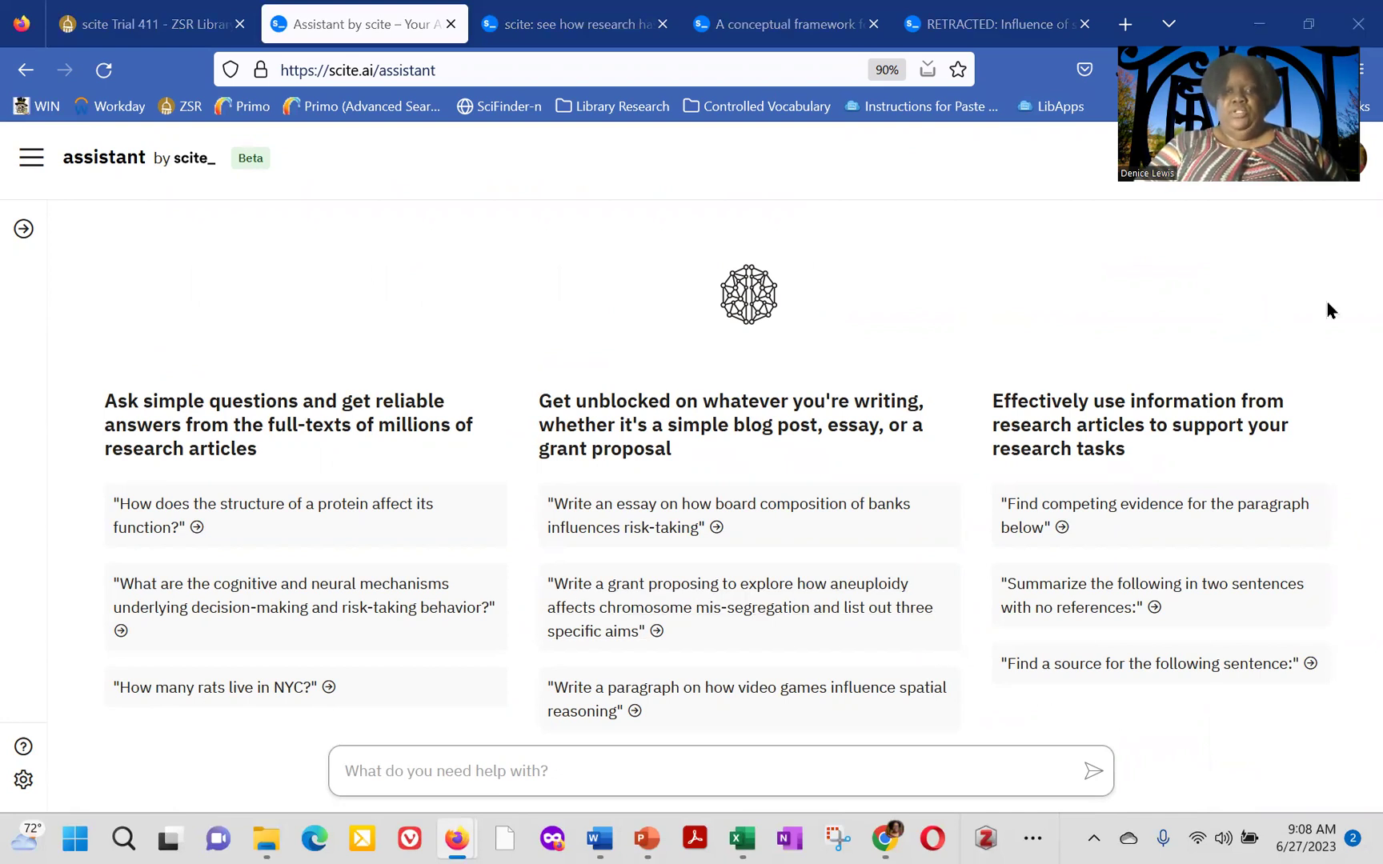
Ask the Assistant "what are ways that dielectrophloresis impacts cell separation" and submit it.
{"action": "left_click", "coordinate": [552, 768]}
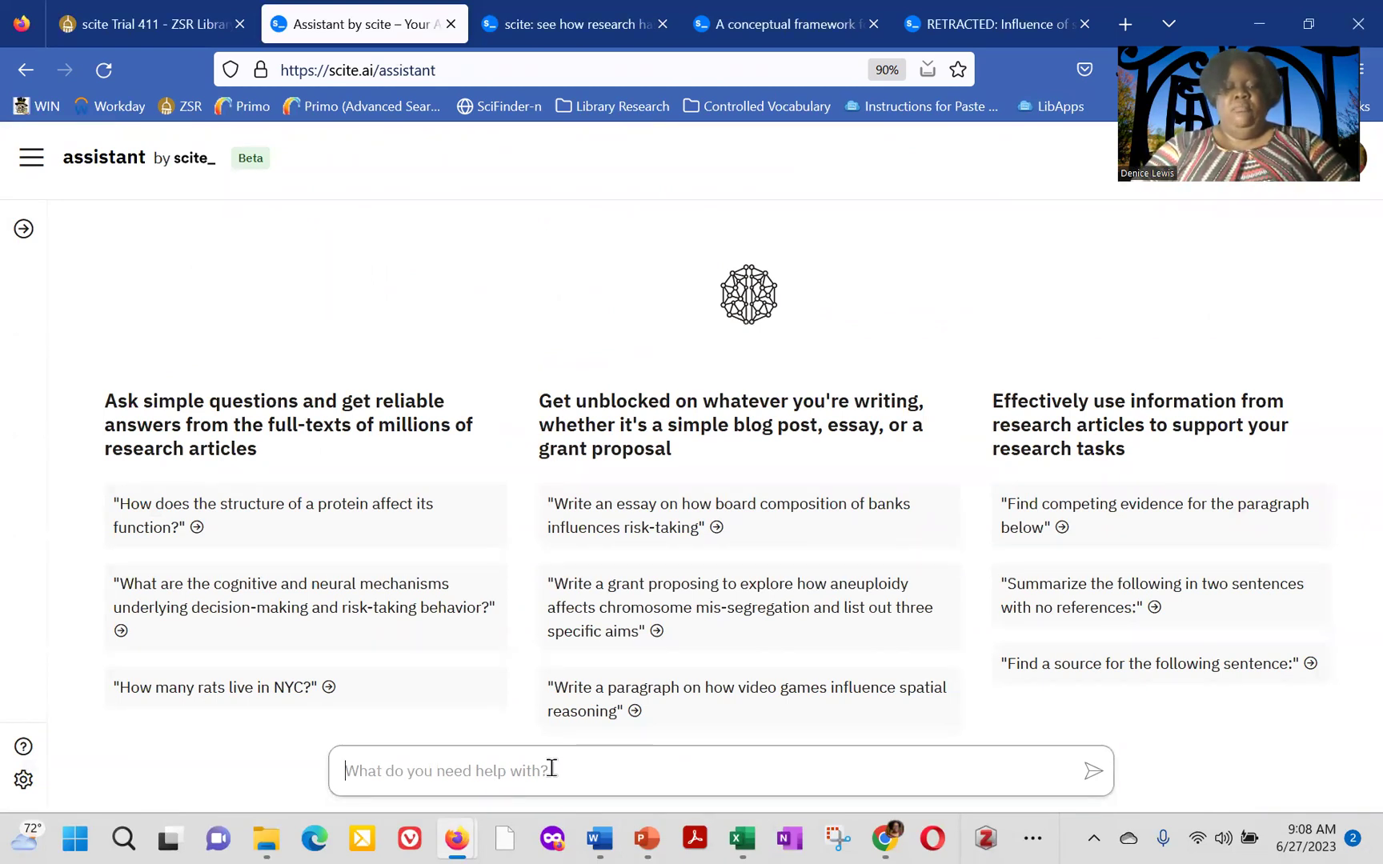
{"action": "type", "text": "what are wa"}
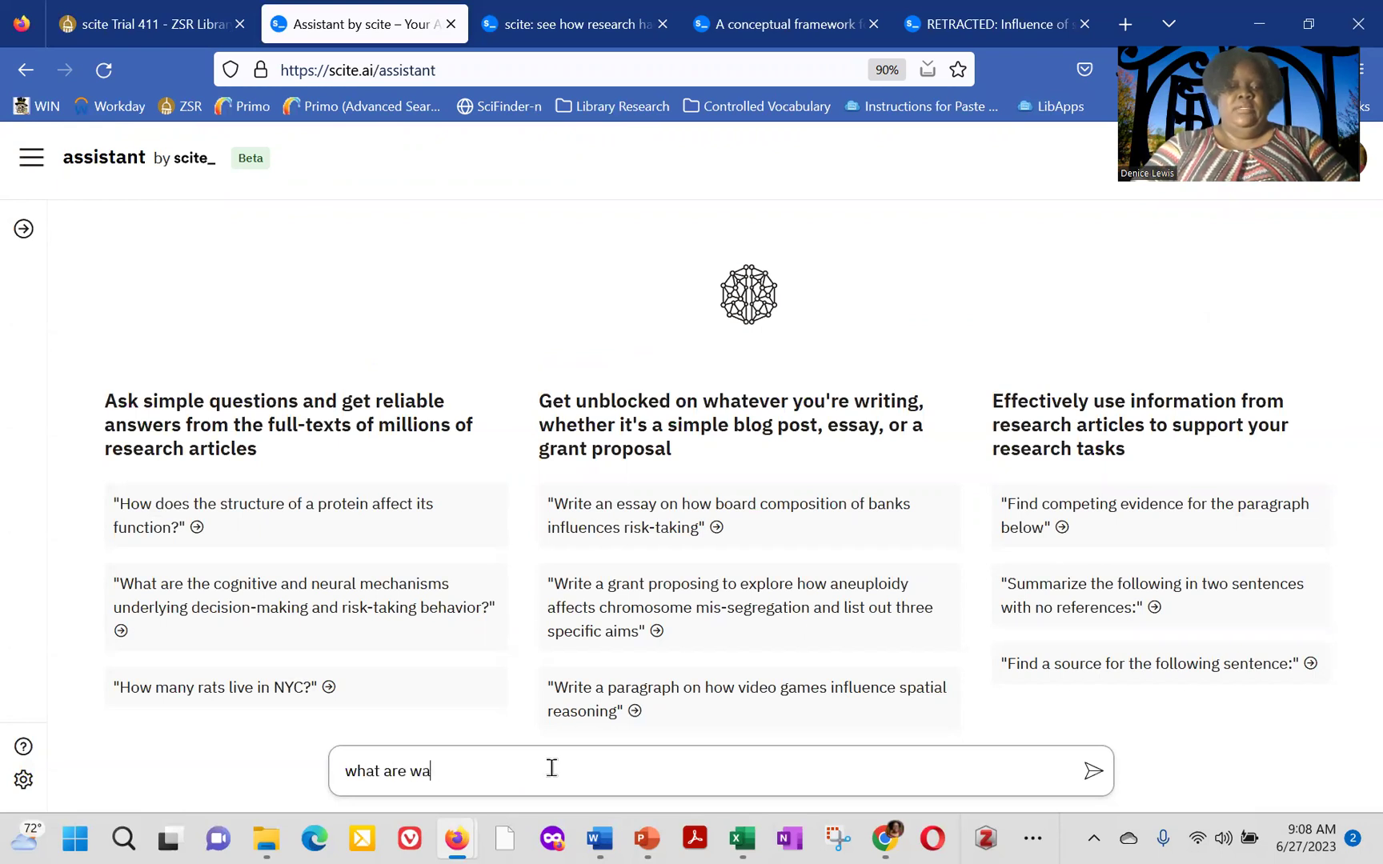
{"action": "type", "text": "ys that"}
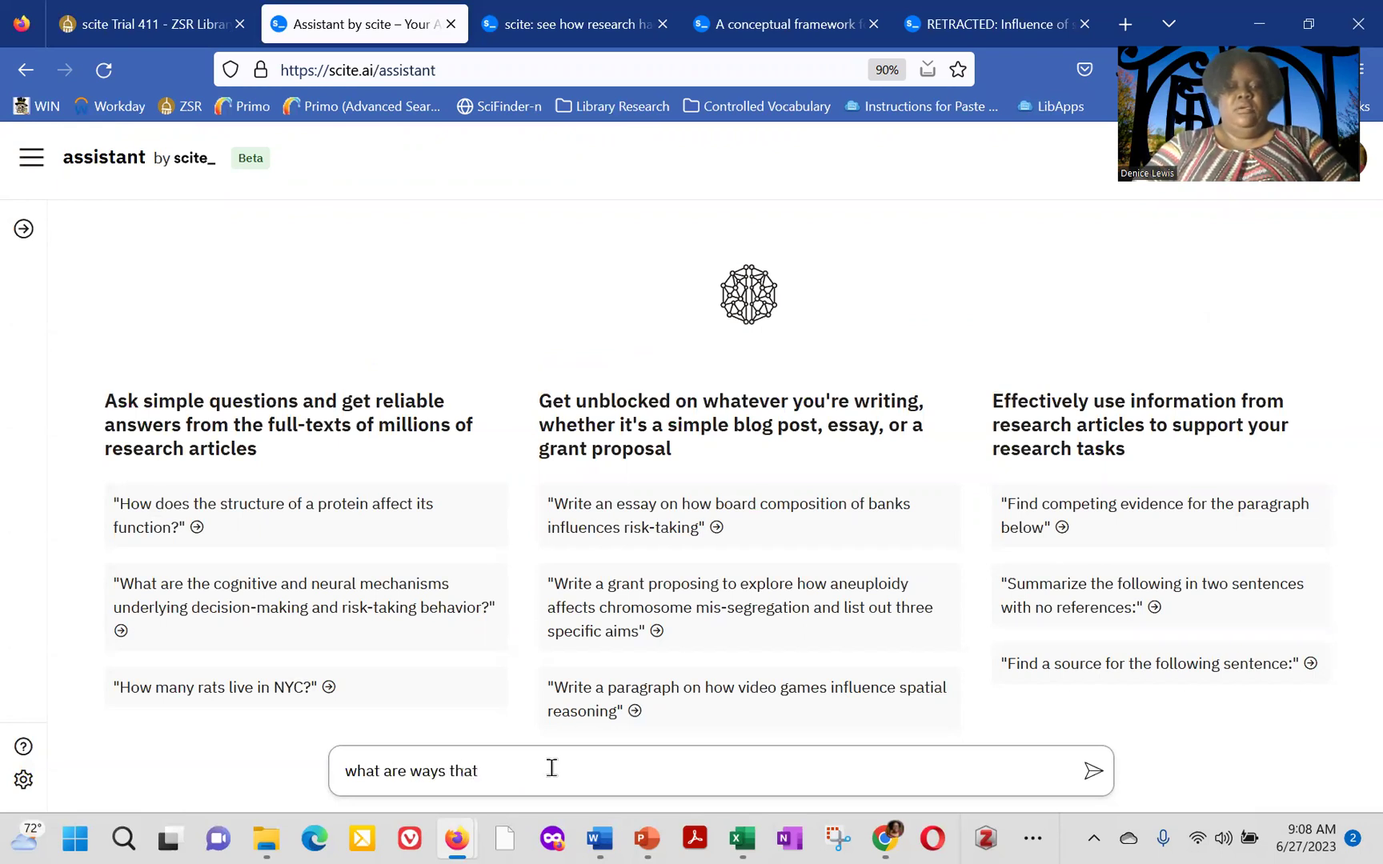
{"action": "type", "text": " diele"}
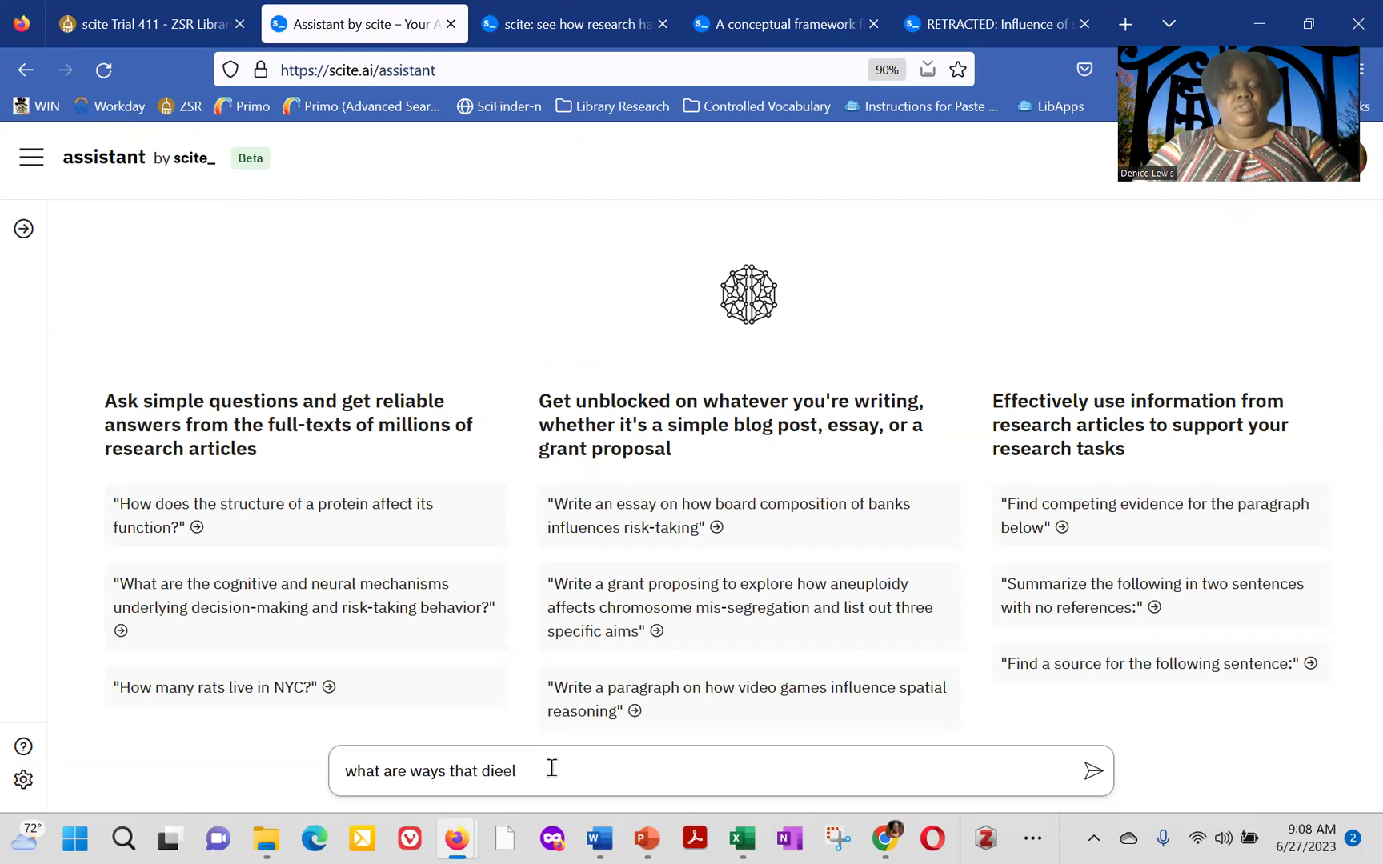
{"action": "type", "text": "ctro"}
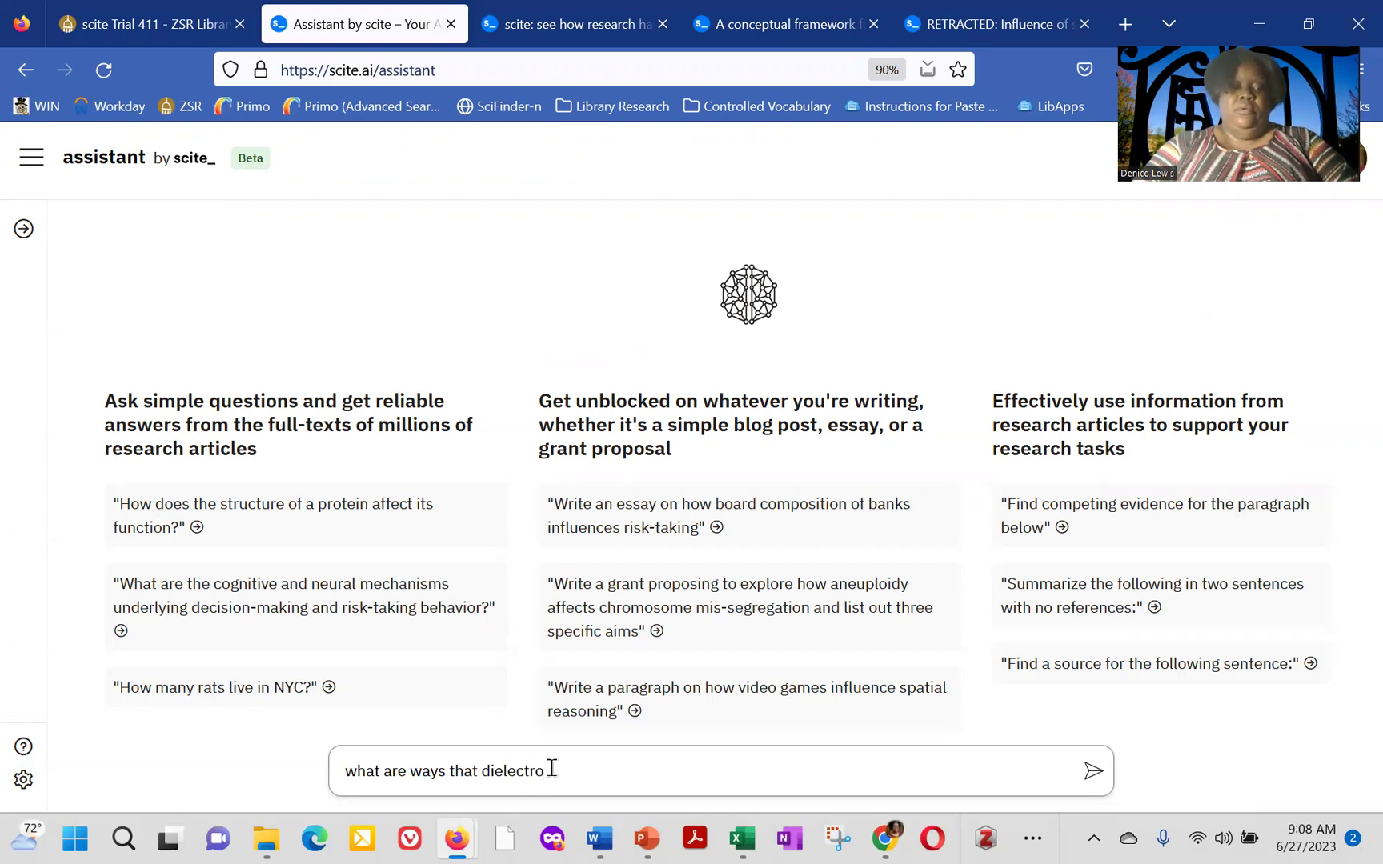
{"action": "type", "text": "phloresis "}
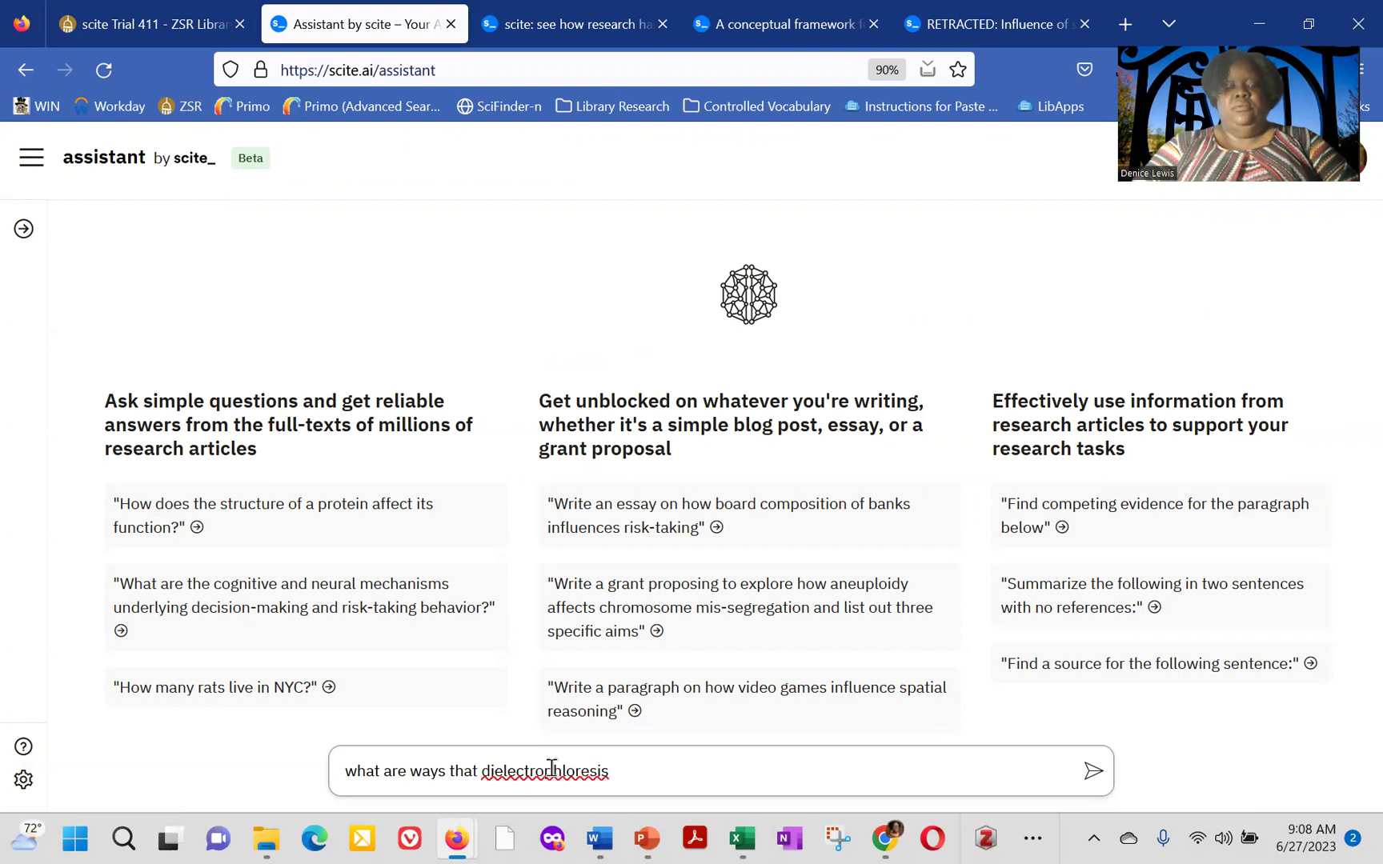
{"action": "type", "text": "impacts ce"}
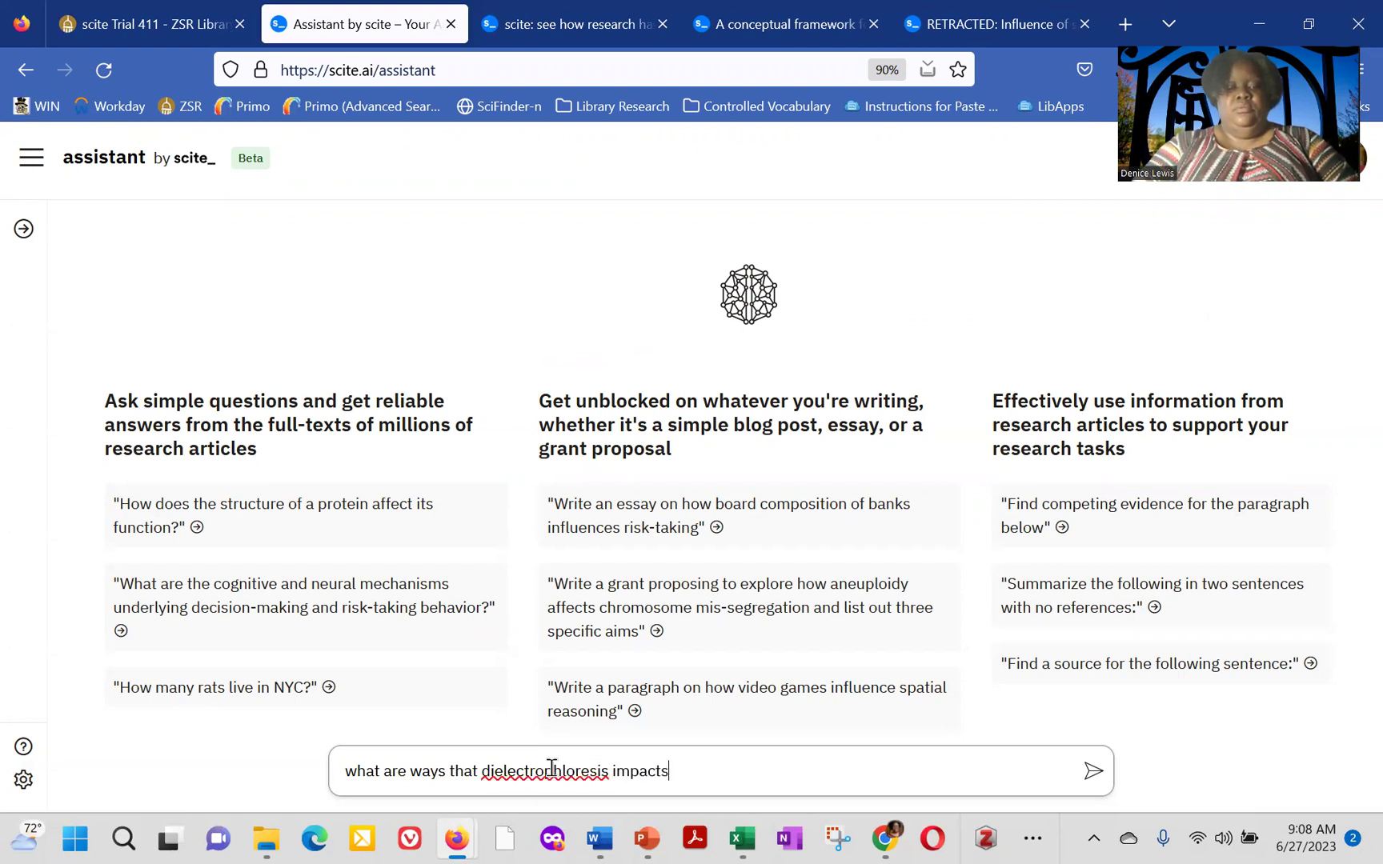
{"action": "key", "text": "BackSpace"}
{"action": "key", "text": "BackSpace"}
{"action": "key", "text": "BackSpace"}
{"action": "key", "text": "BackSpace"}
{"action": "key", "text": "BackSpace"}
{"action": "key", "text": "BackSpace"}
{"action": "key", "text": "BackSpace"}
{"action": "key", "text": "BackSpace"}
{"action": "key", "text": "BackSpace"}
{"action": "key", "text": "BackSpace"}
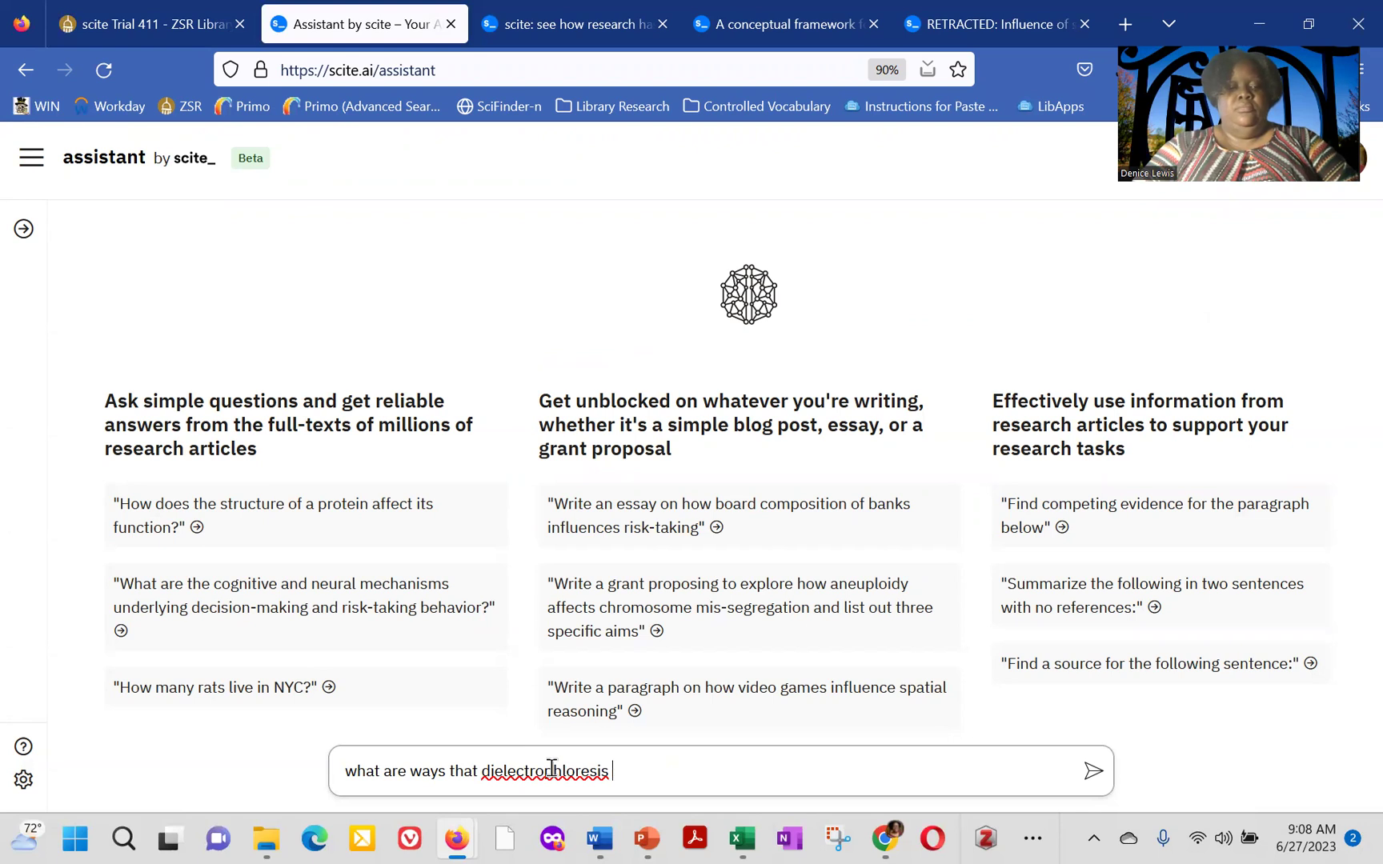
{"action": "type", "text": "impacts c"}
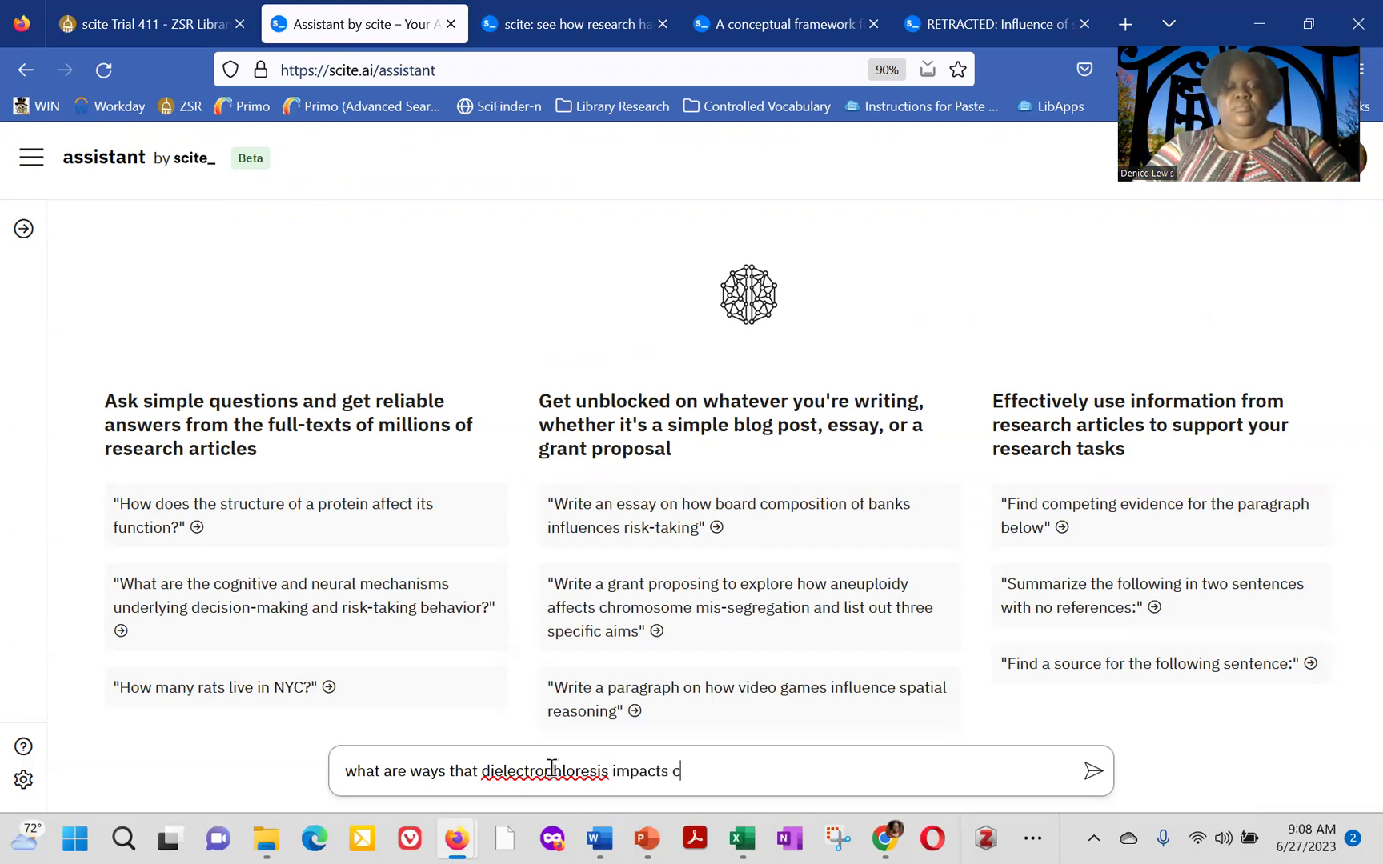
{"action": "type", "text": "ell separation"}
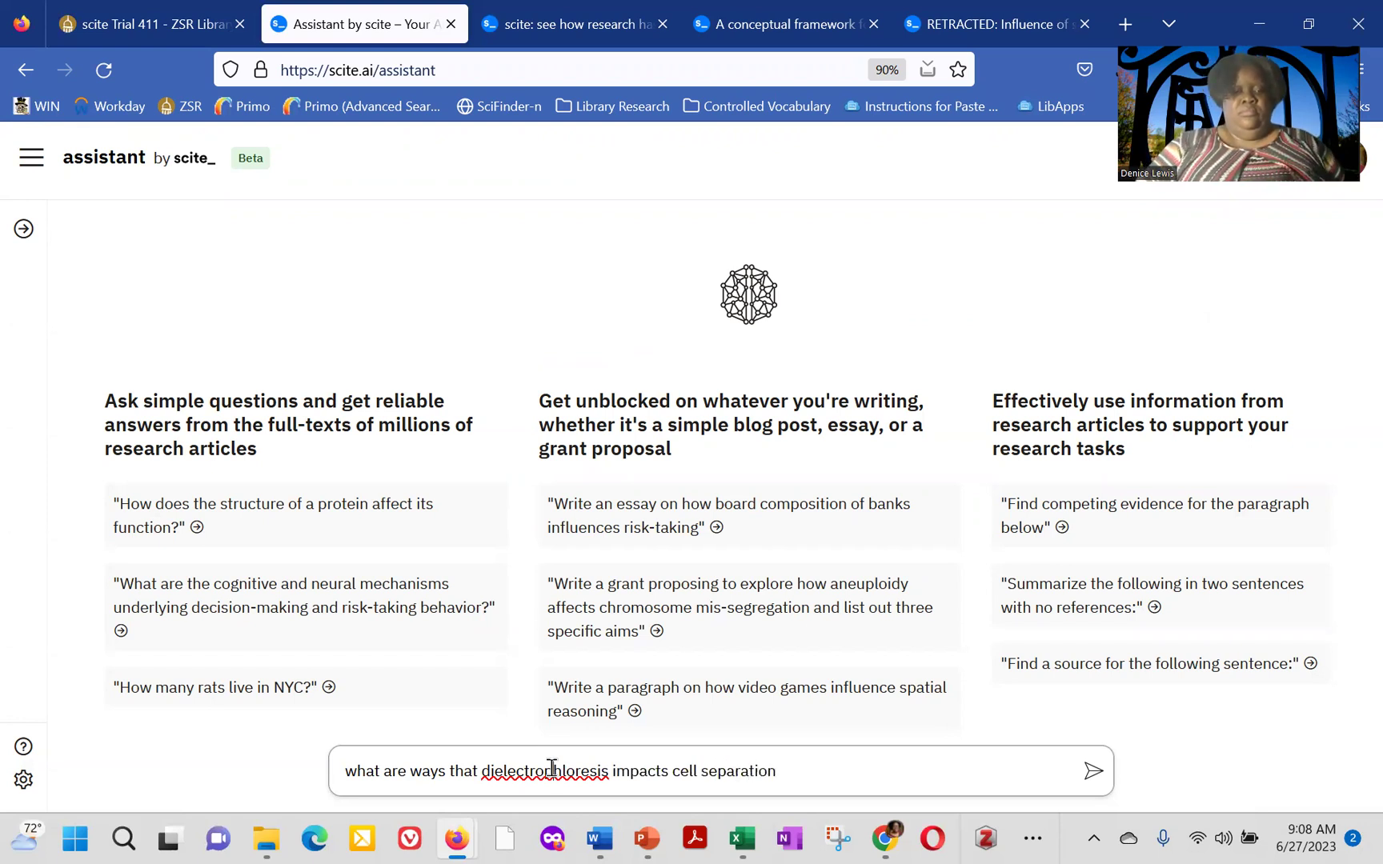
{"action": "right_click", "coordinate": [552, 770]}
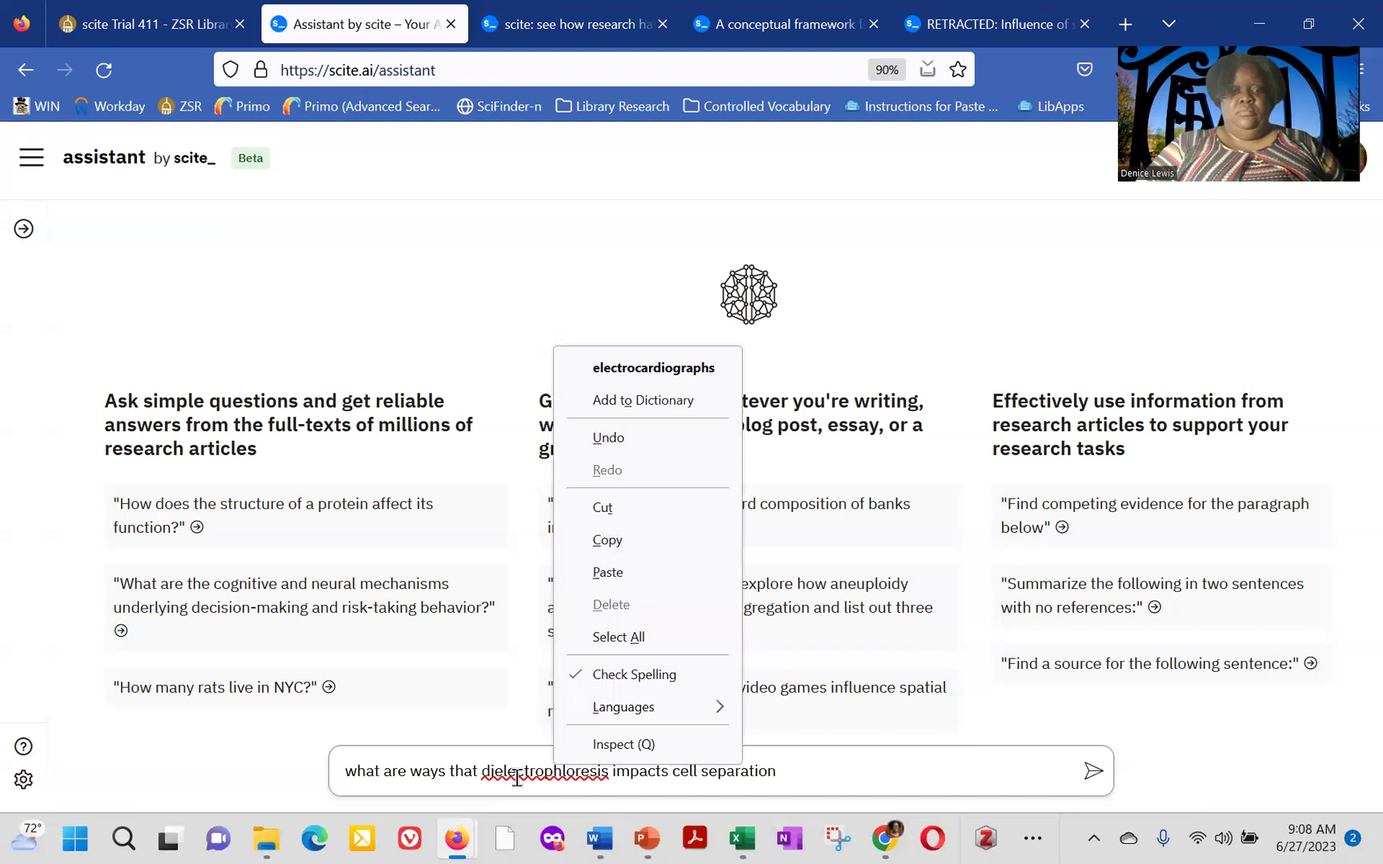
{"action": "left_click", "coordinate": [857, 778]}
{"action": "key", "text": "Return"}
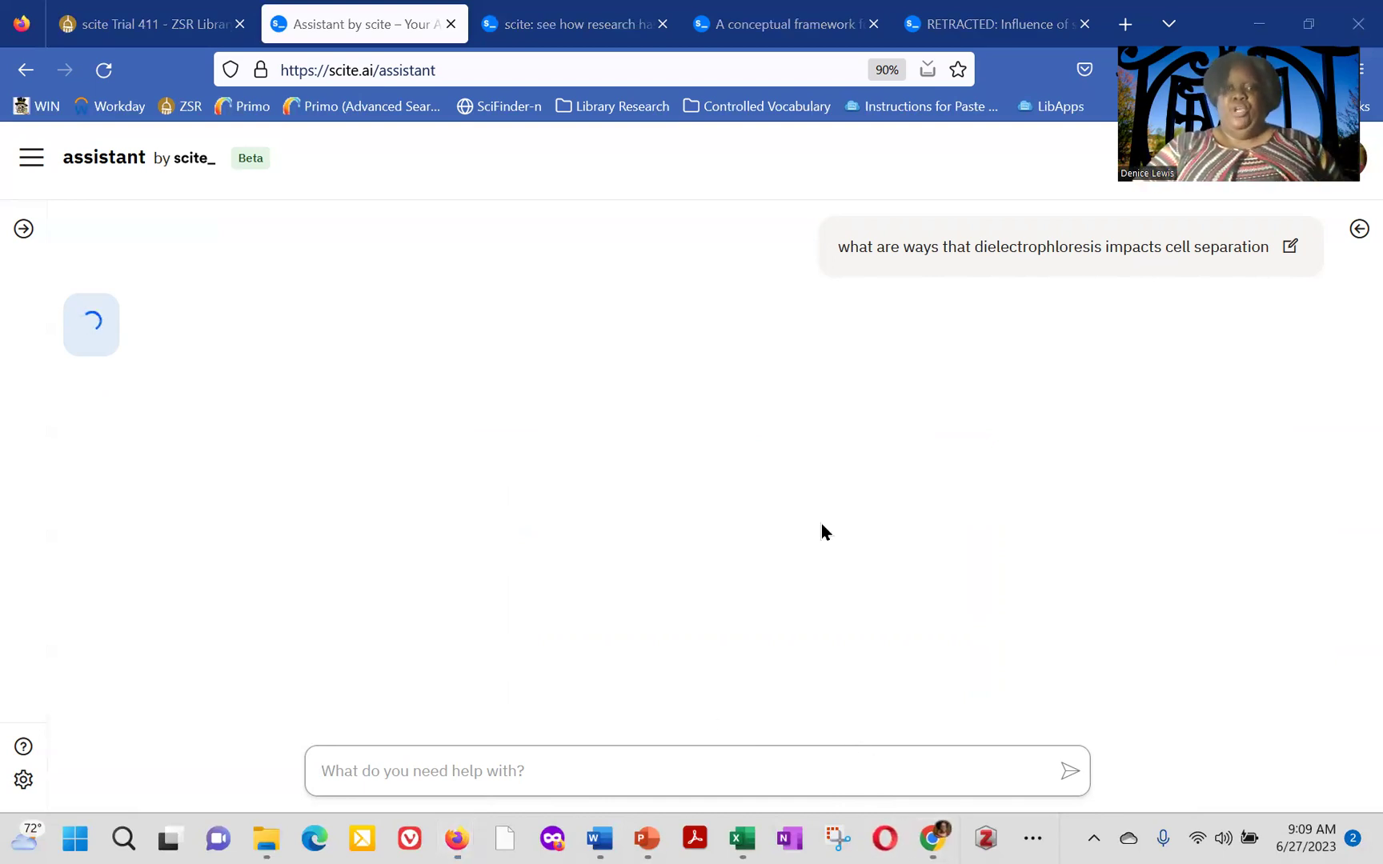
Open the ScienceDirect retraction notice for the retracted steel-fibres article, then return to the Assistant.
{"action": "left_click", "coordinate": [749, 27]}
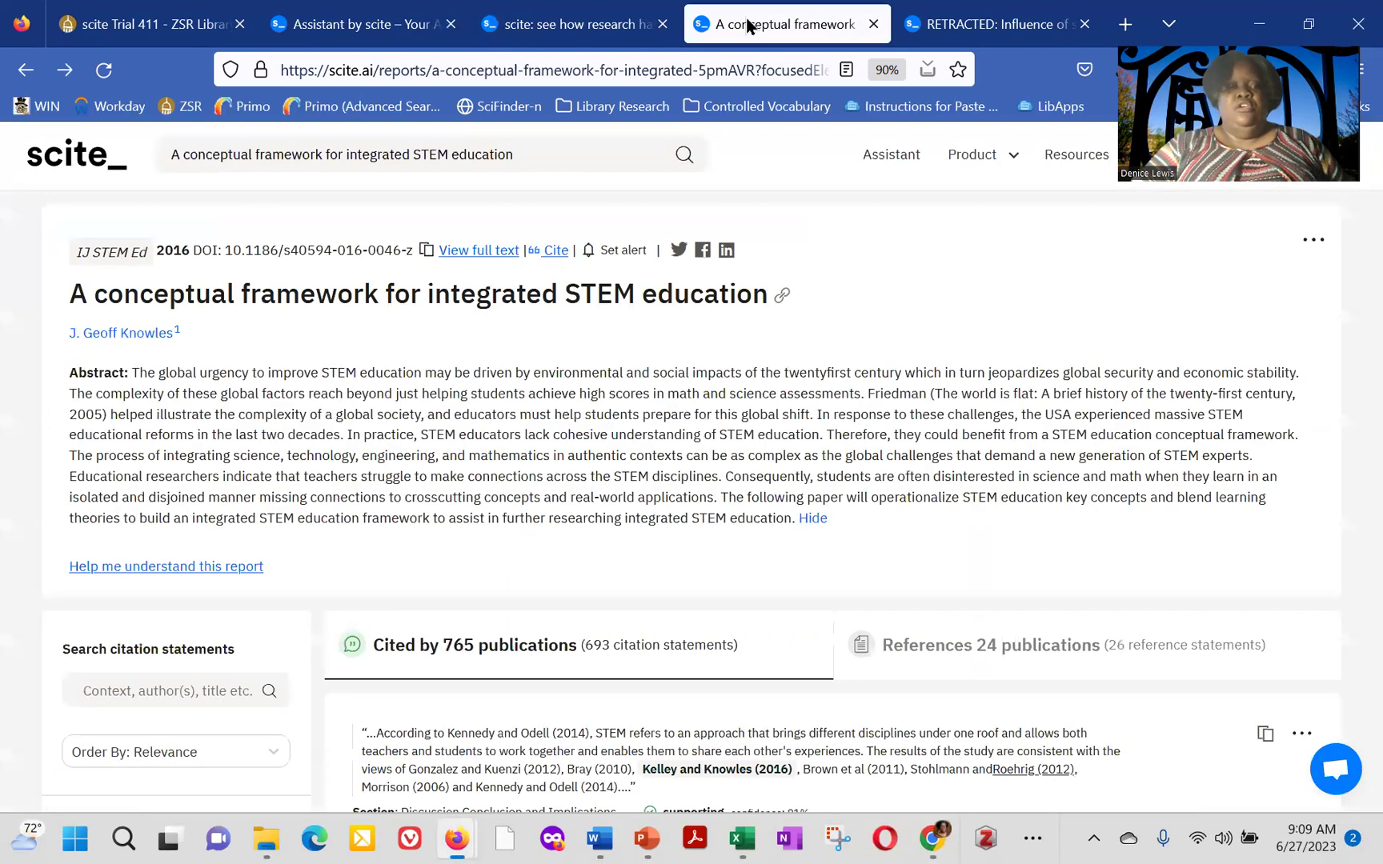
{"action": "left_click", "coordinate": [972, 24]}
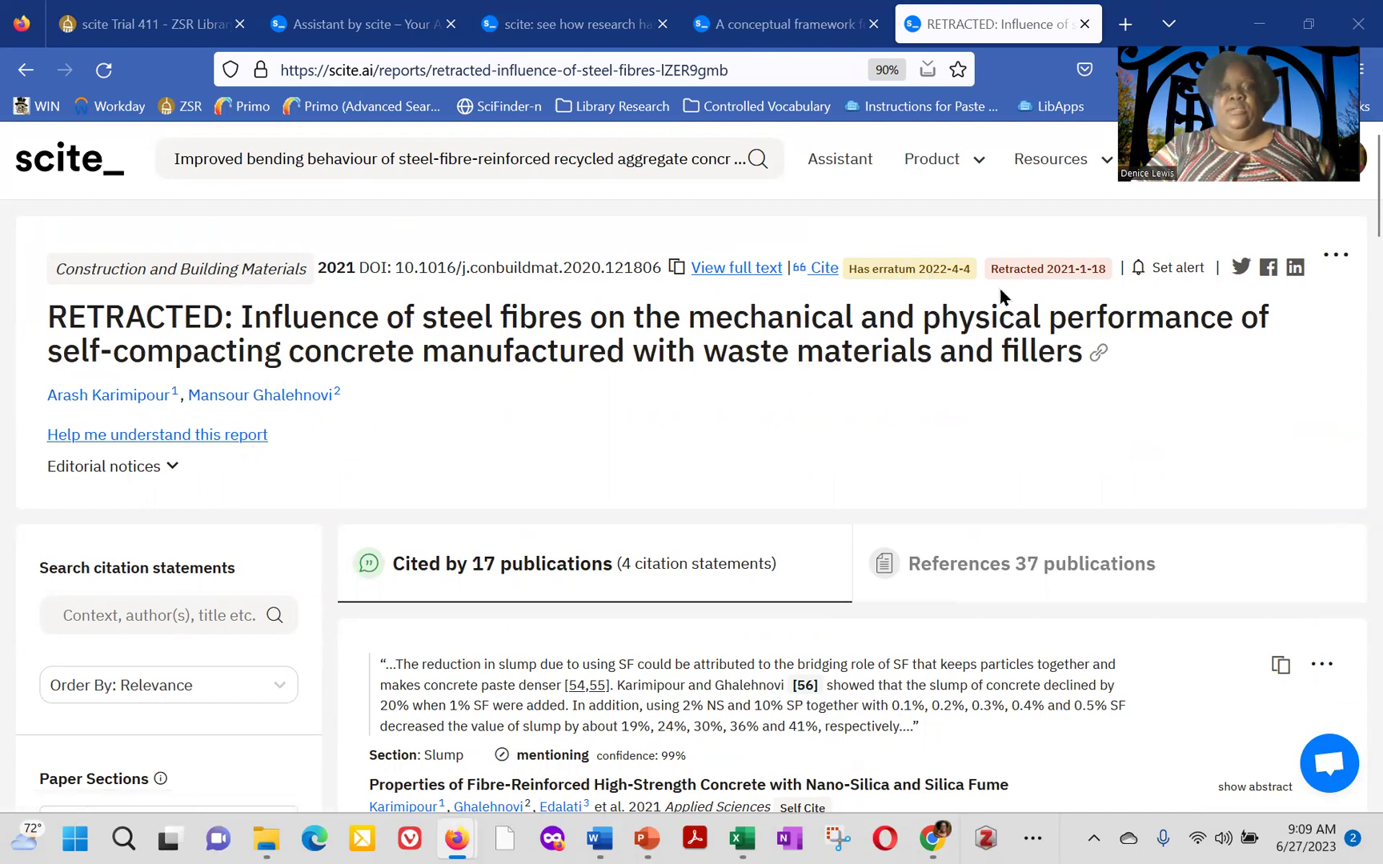
{"action": "left_click", "coordinate": [916, 272]}
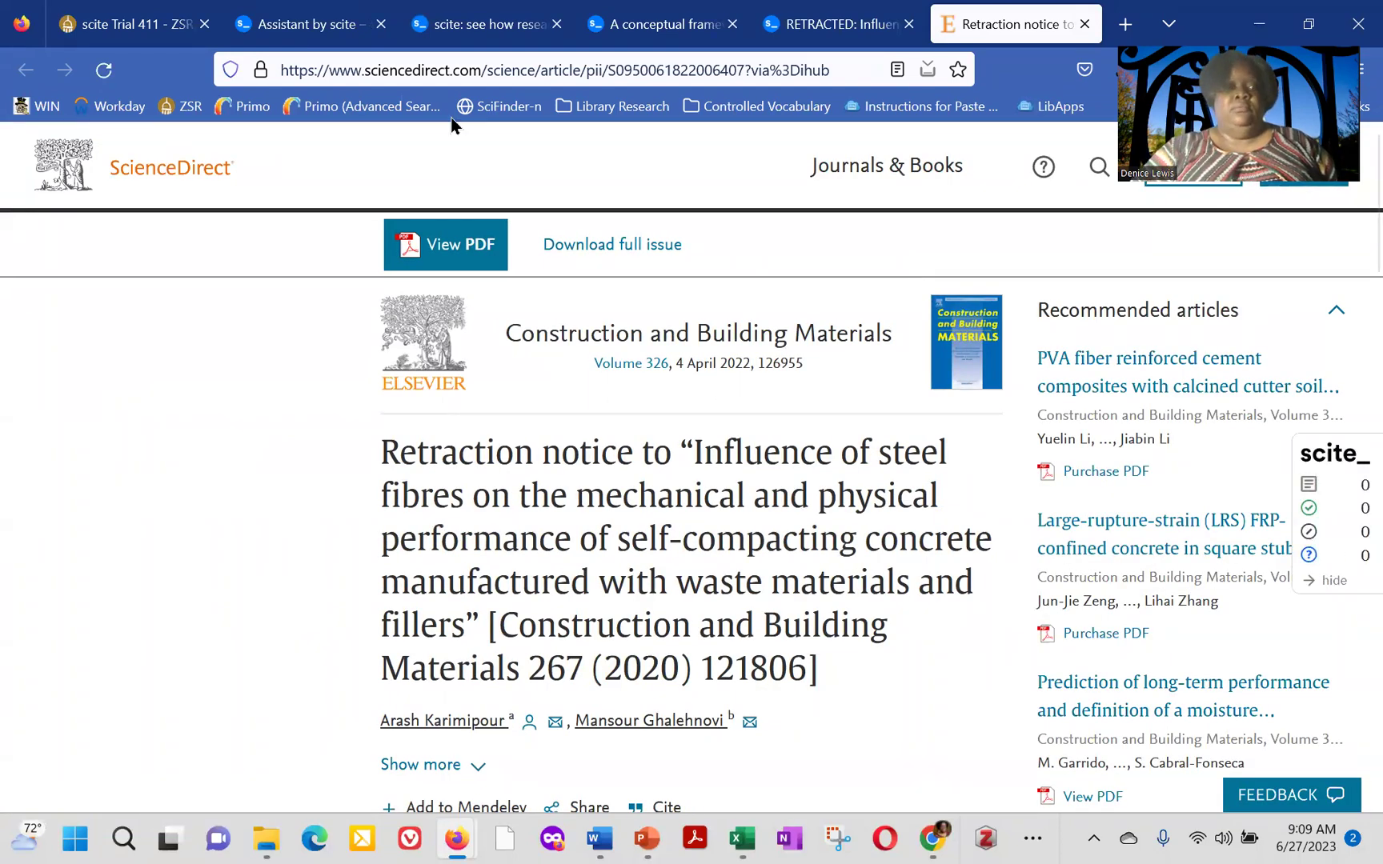
{"action": "left_click", "coordinate": [285, 30]}
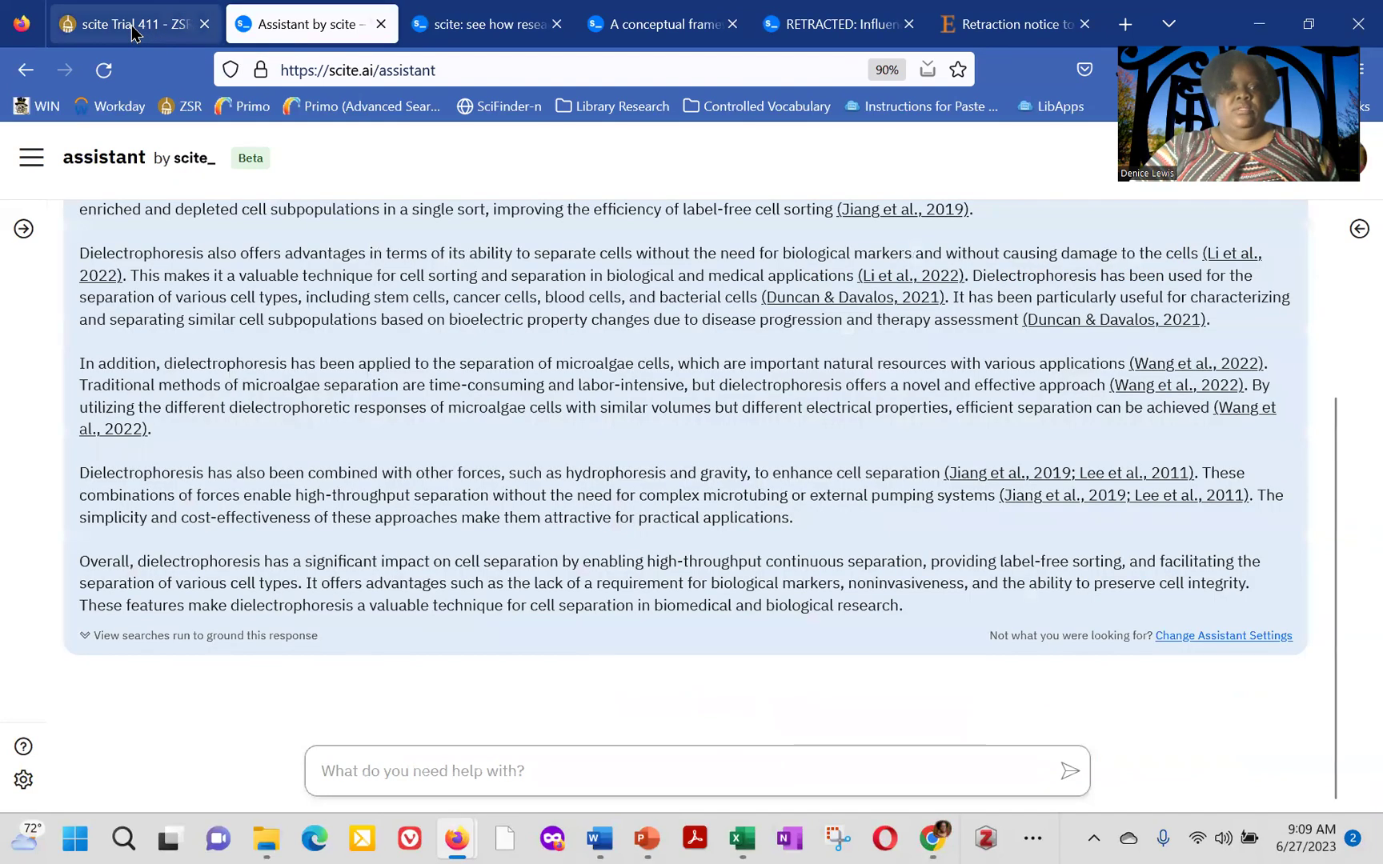
Read through the Assistant's cited answer on dielectrophoresis and cell separation.
{"action": "left_click", "coordinate": [132, 32]}
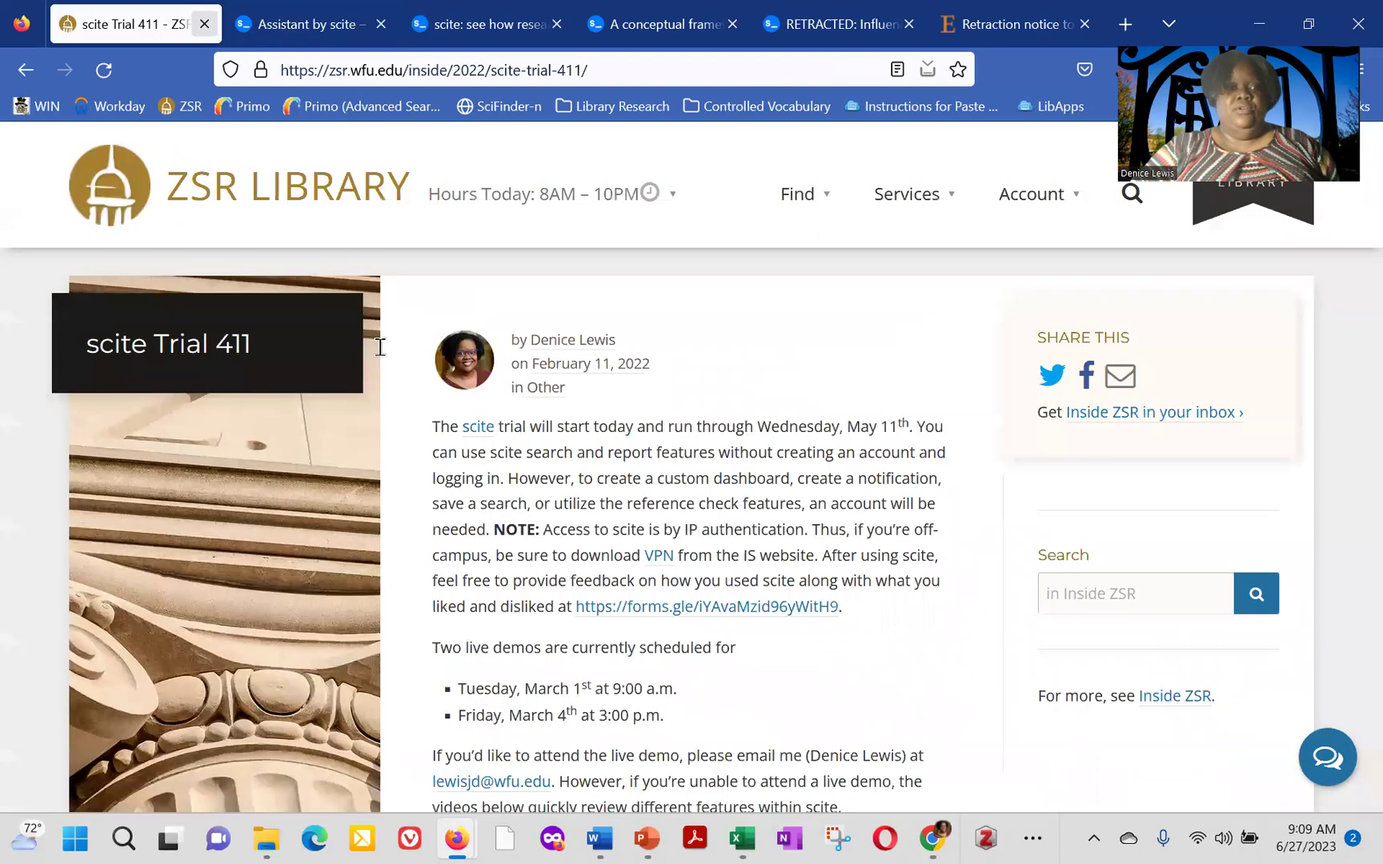
{"action": "left_click", "coordinate": [280, 27]}
{"action": "left_click_drag", "start_coordinate": [907, 450], "coordinate": [907, 242]}
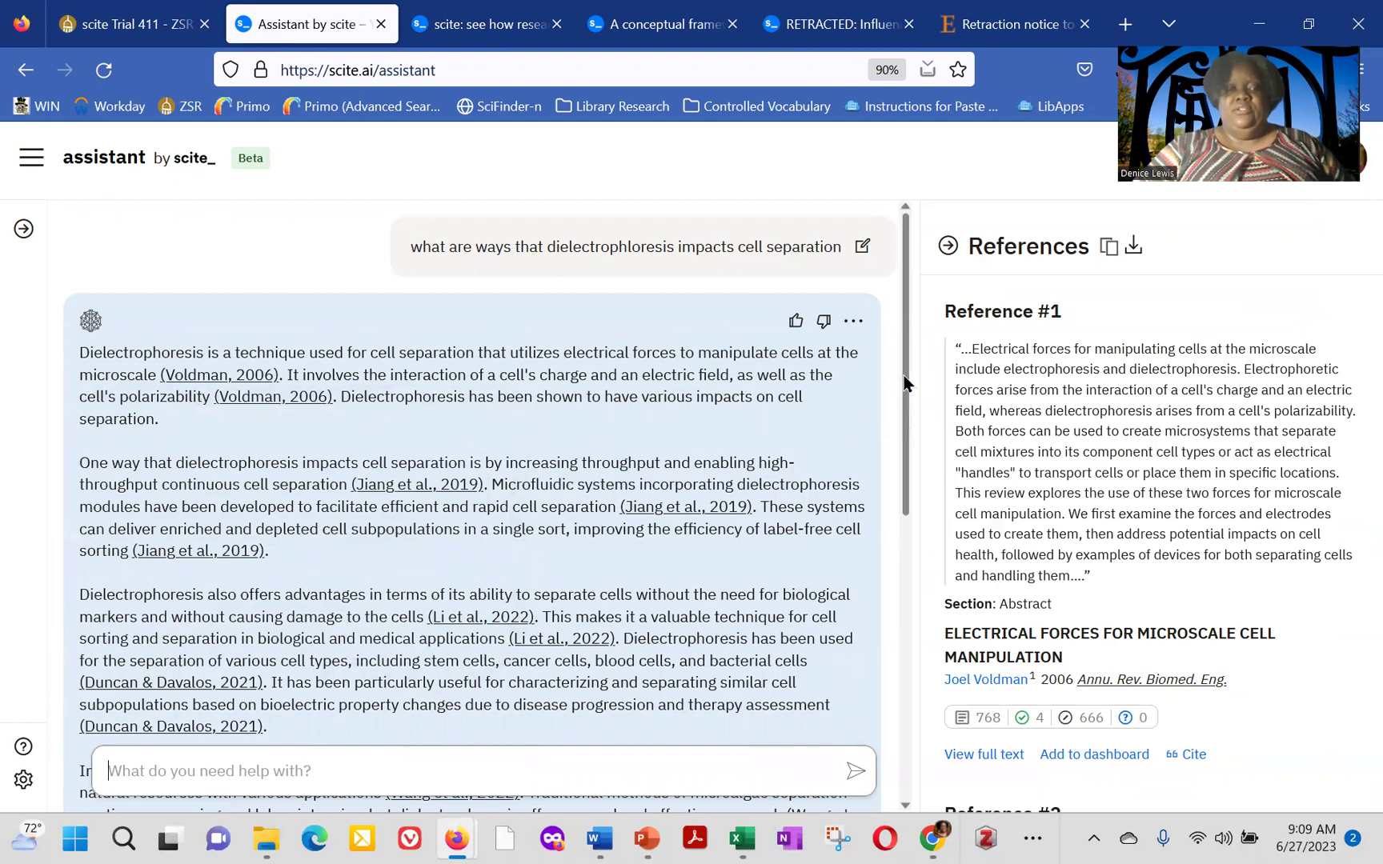
{"action": "left_click_drag", "start_coordinate": [904, 384], "coordinate": [919, 331]}
{"action": "scroll", "coordinate": [911, 441], "scroll_direction": "down", "scroll_amount": 3}
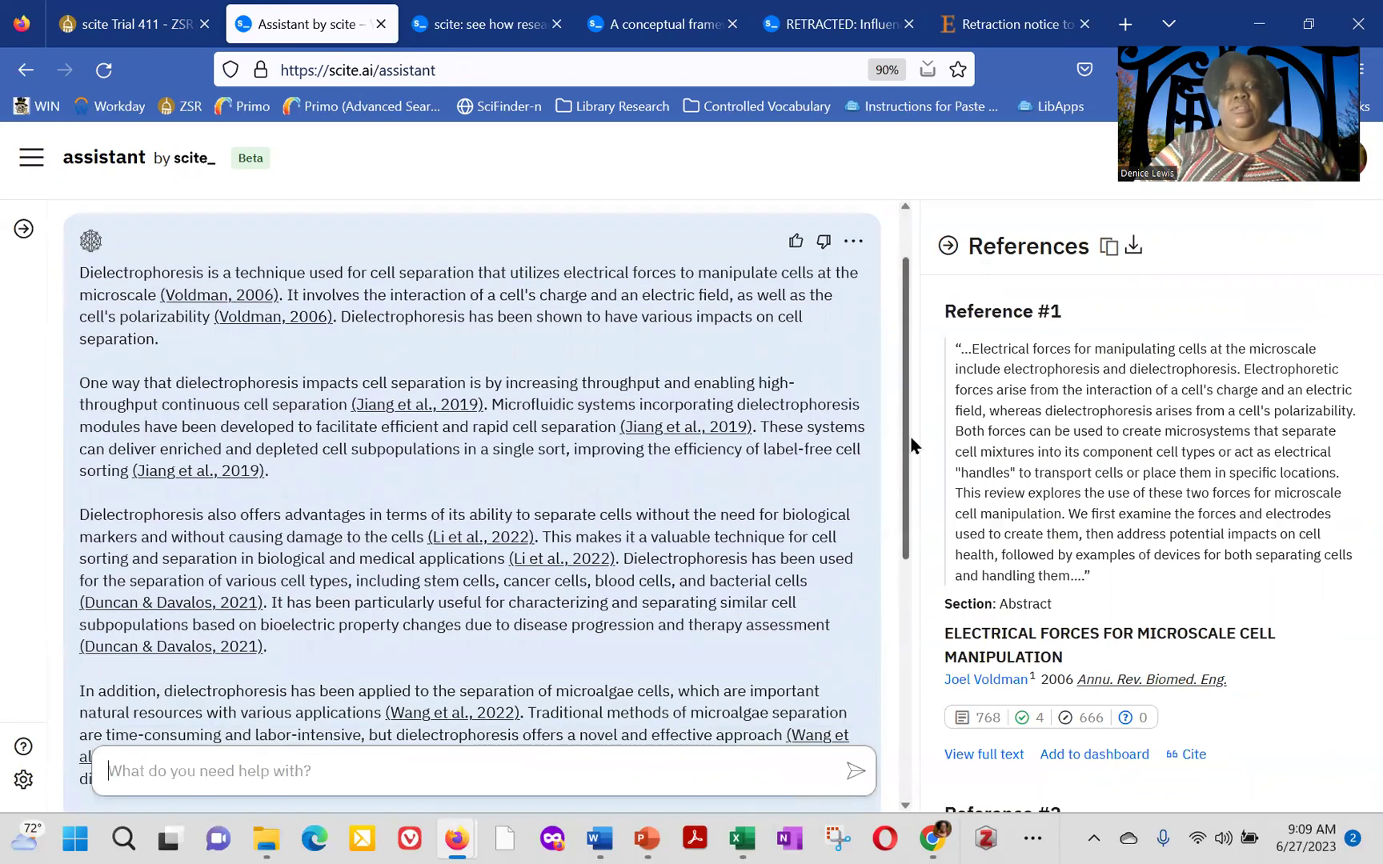
{"action": "scroll", "coordinate": [902, 524], "scroll_direction": "down", "scroll_amount": 5}
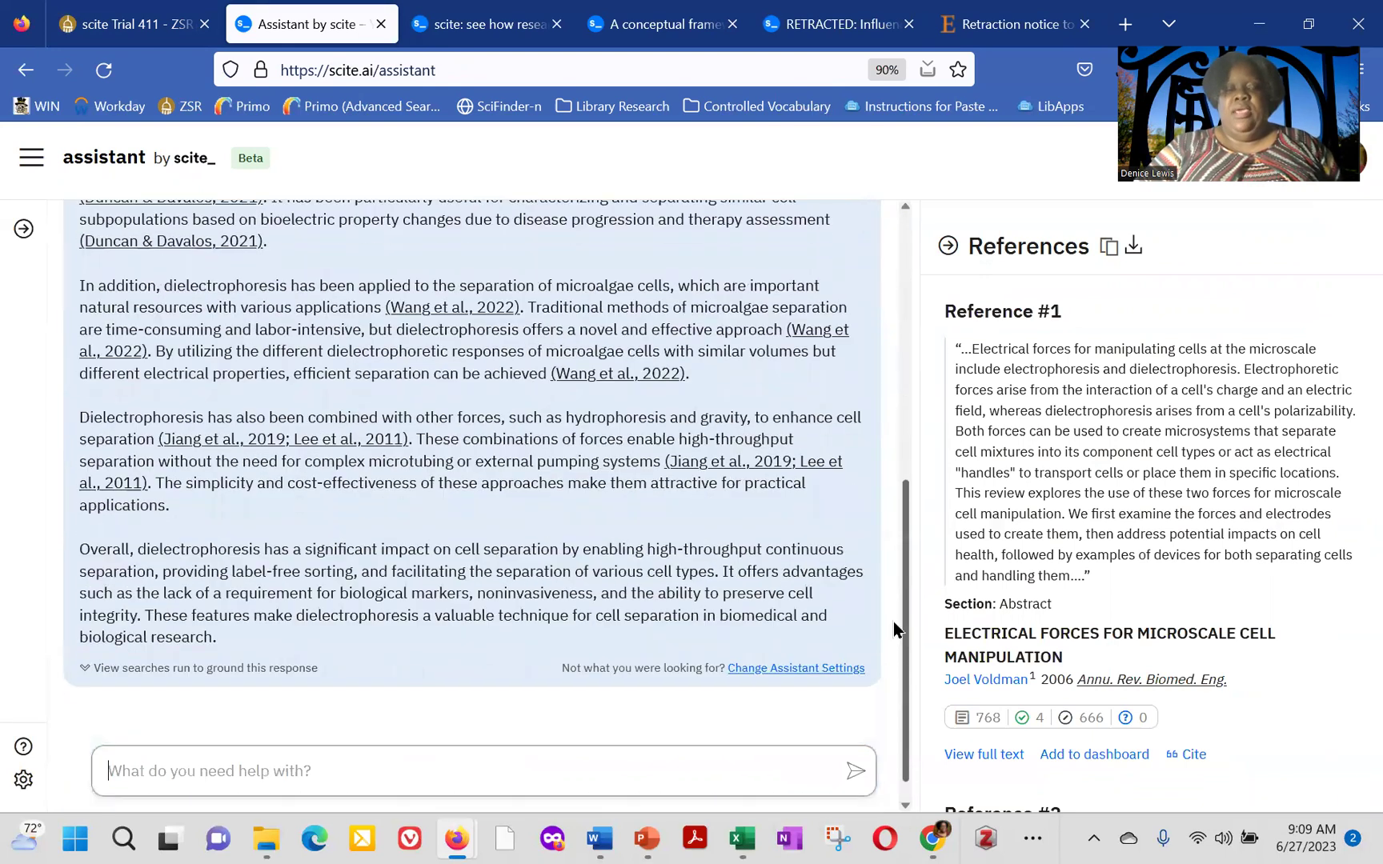
{"action": "scroll", "coordinate": [933, 378], "scroll_direction": "up", "scroll_amount": 5}
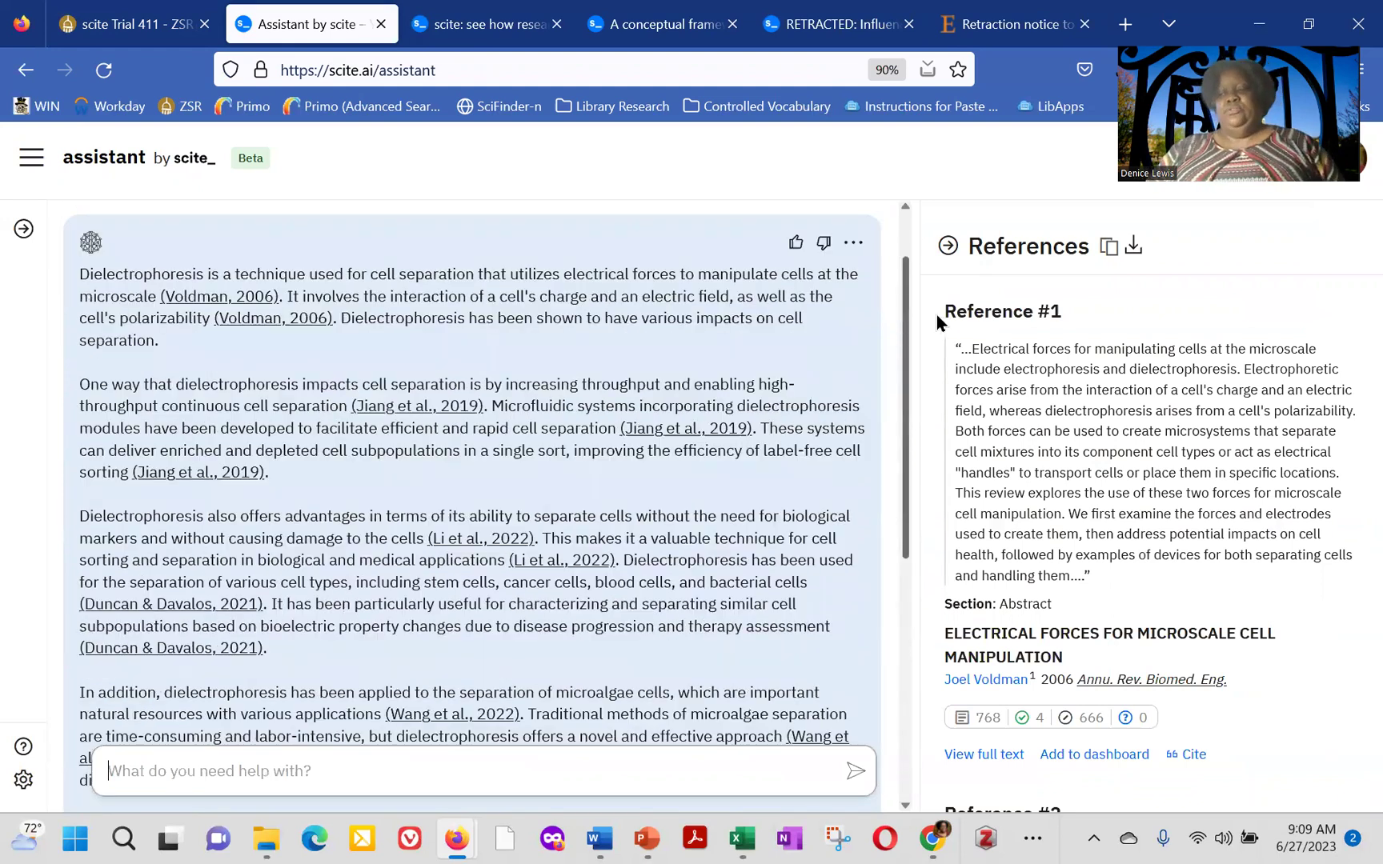
{"action": "scroll", "coordinate": [937, 321], "scroll_direction": "up", "scroll_amount": 2}
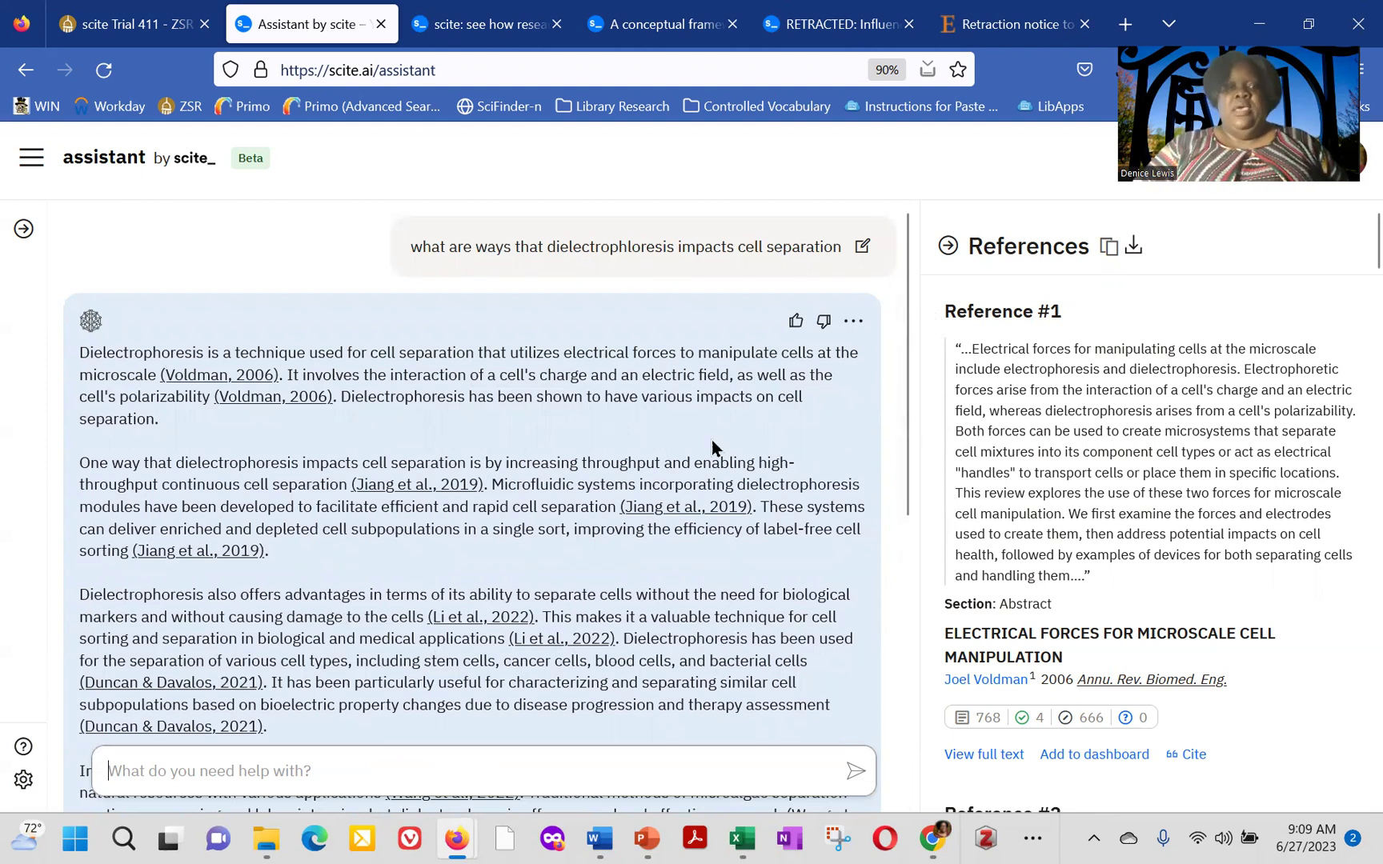
Browse the References panel, back up to Reference #1, "Electrical Forces for Microscale Cell Manipulation".
{"action": "mouse_move", "coordinate": [207, 387]}
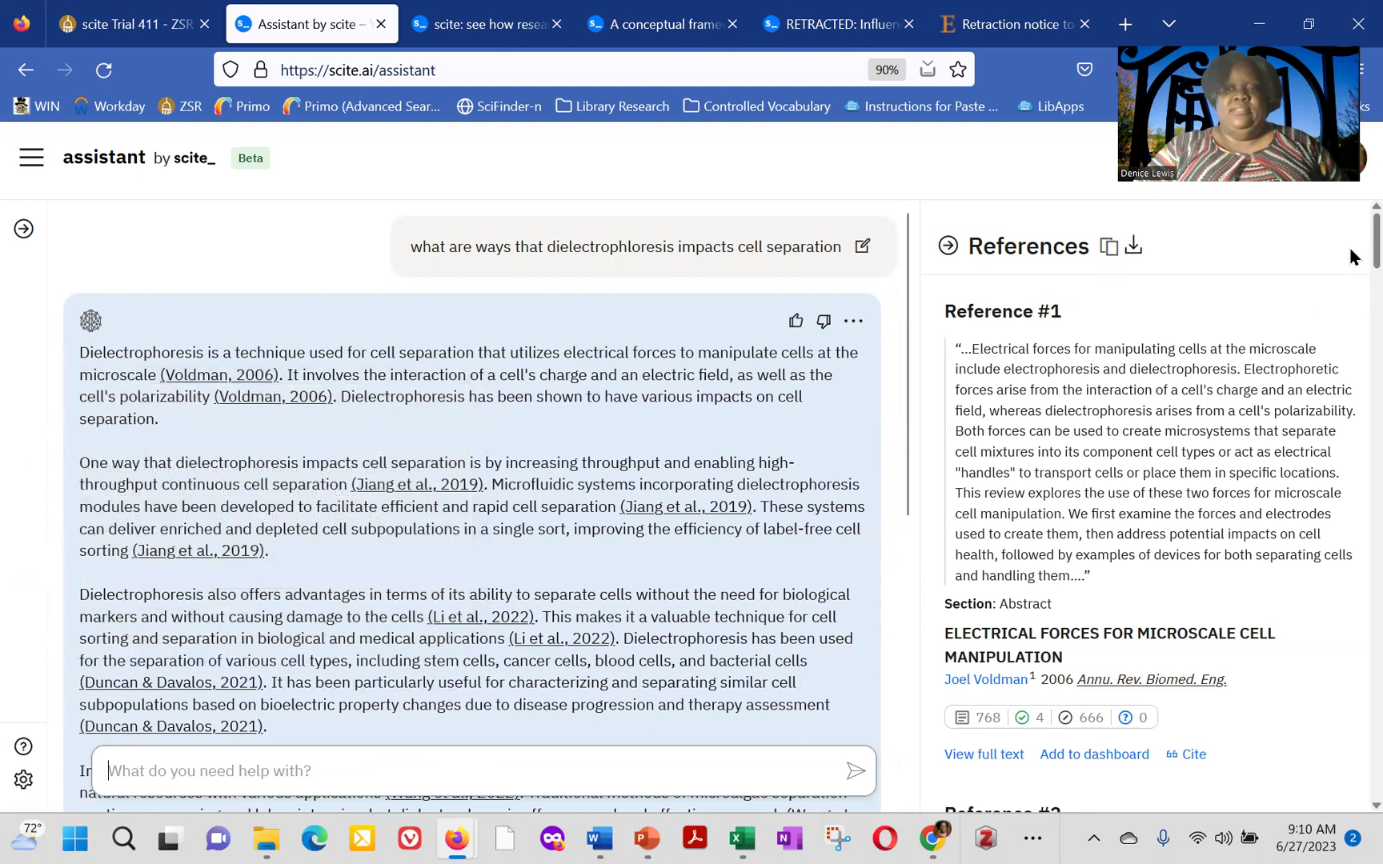
{"action": "scroll", "coordinate": [1350, 264], "scroll_direction": "down", "scroll_amount": 10}
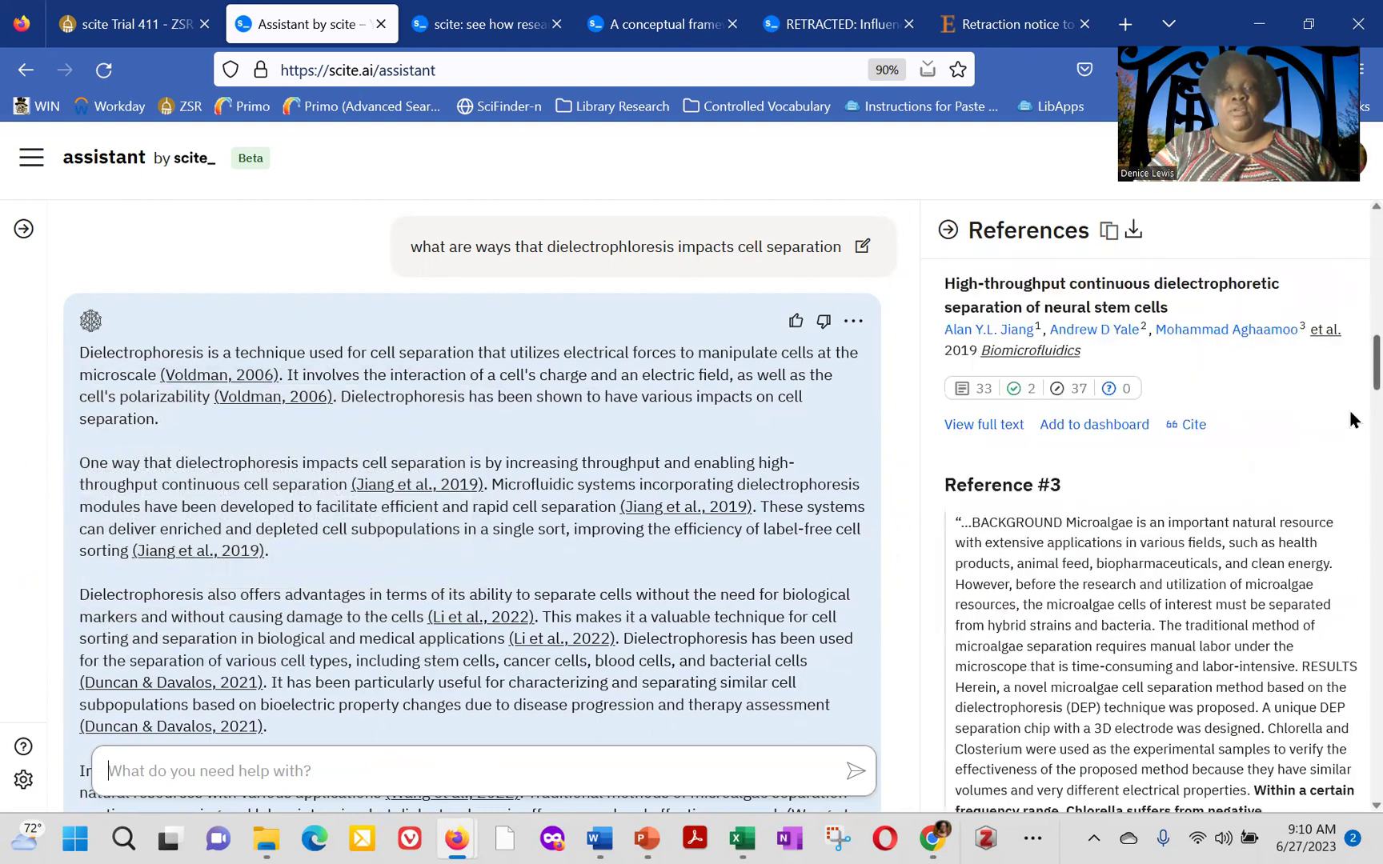
{"action": "scroll", "coordinate": [1350, 485], "scroll_direction": "down", "scroll_amount": 15}
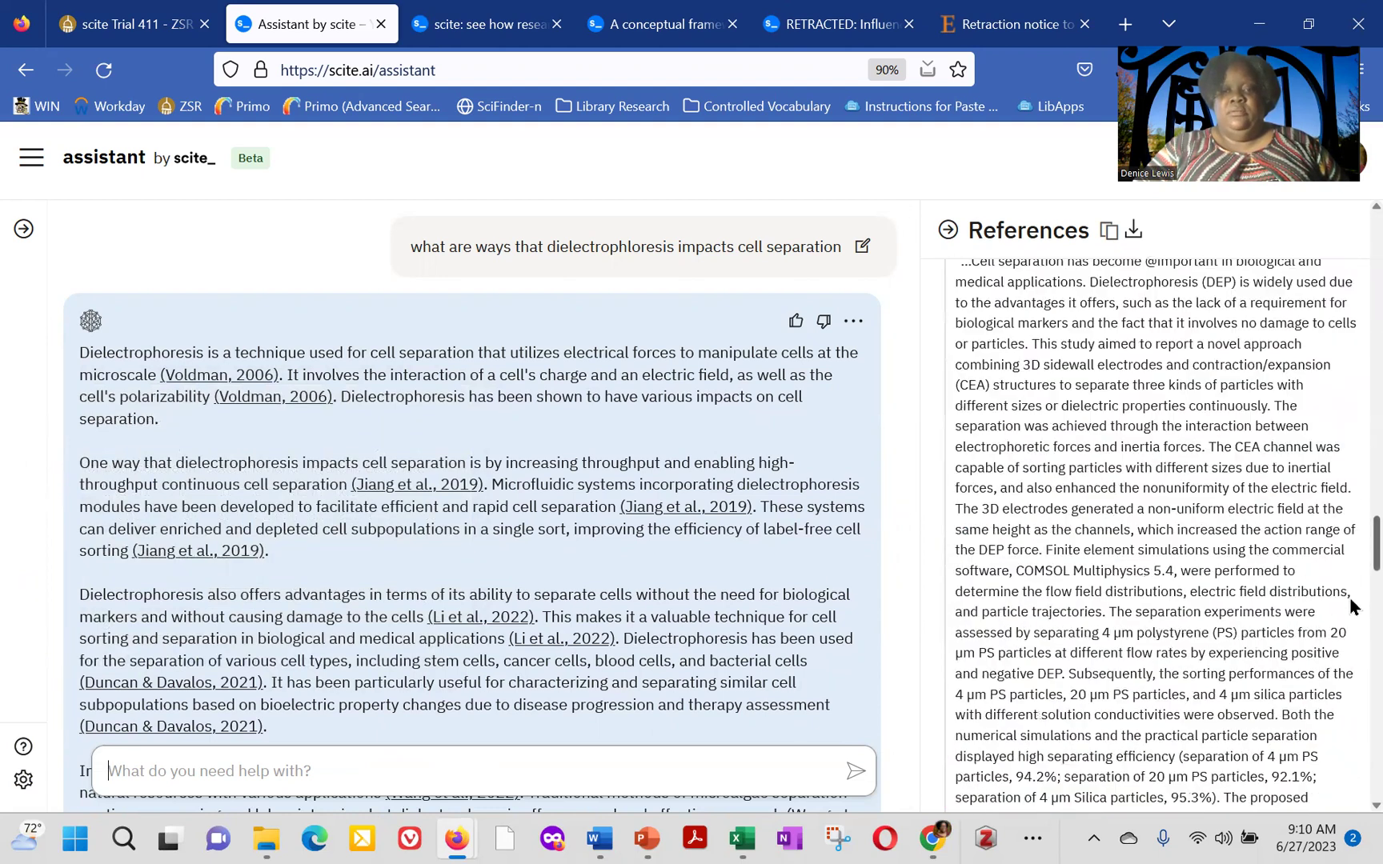
{"action": "scroll", "coordinate": [1350, 668], "scroll_direction": "down", "scroll_amount": 10}
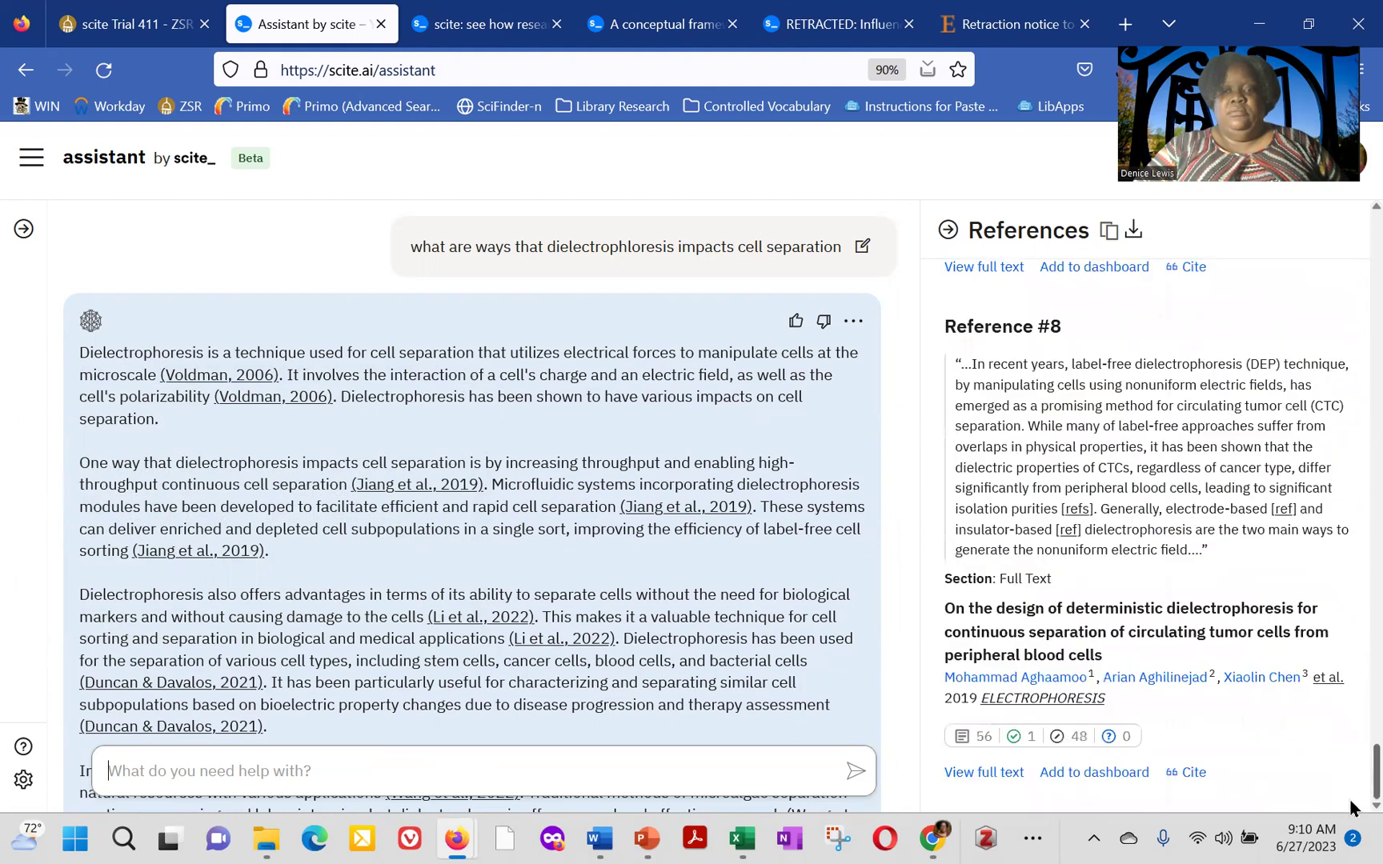
{"action": "scroll", "coordinate": [1350, 809], "scroll_direction": "up", "scroll_amount": 20}
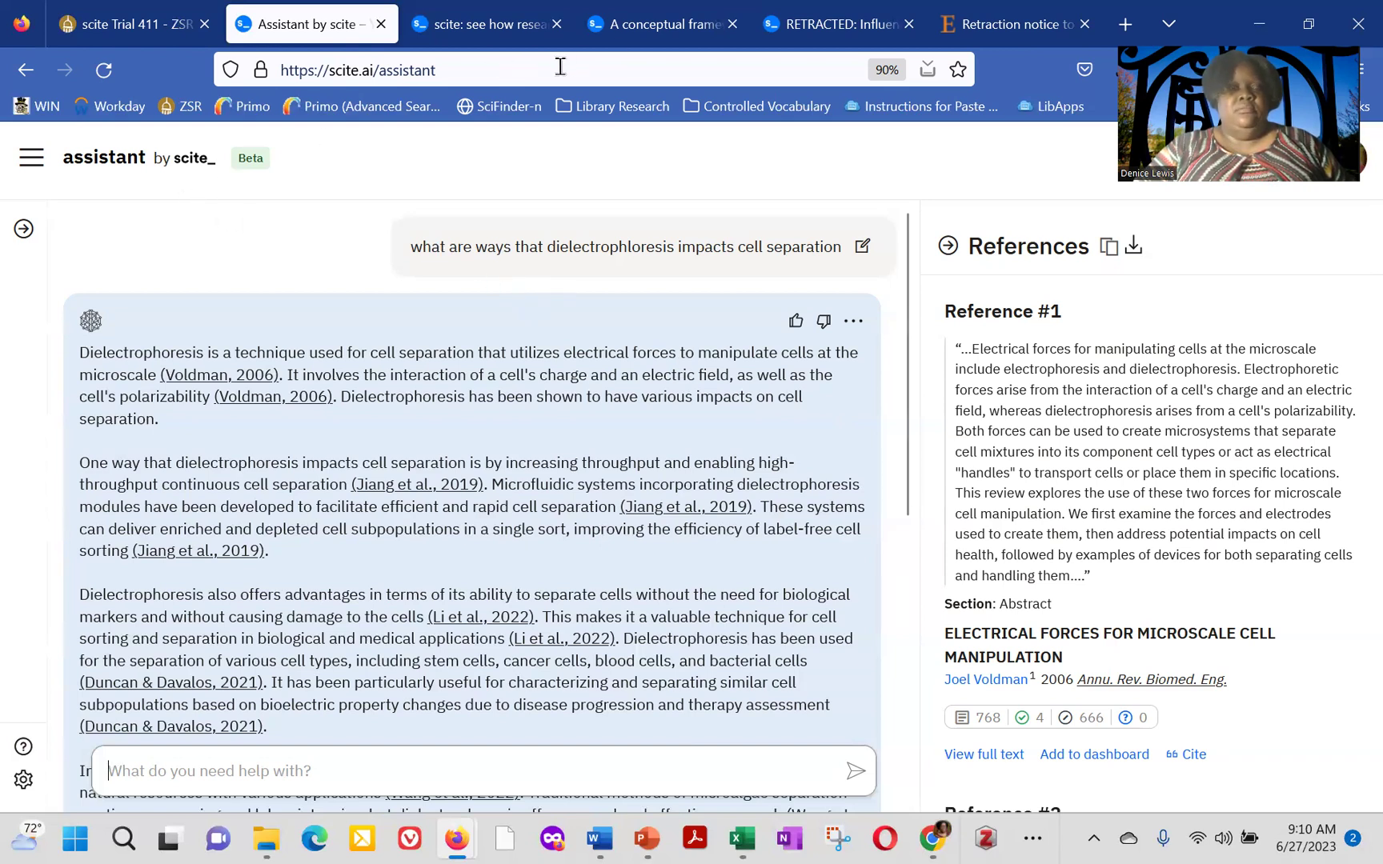
{"action": "left_click", "coordinate": [651, 33]}
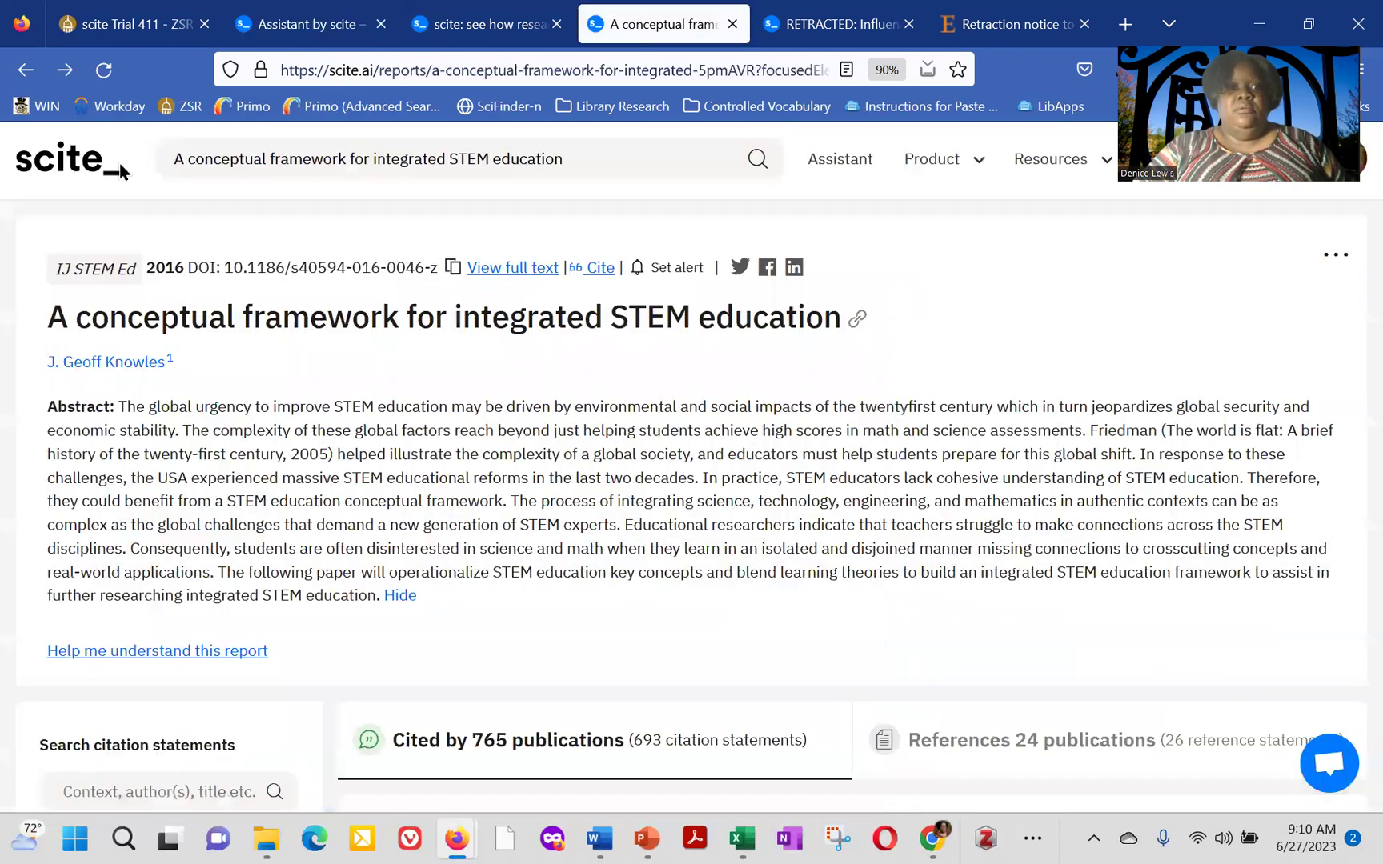
{"action": "left_click", "coordinate": [71, 172]}
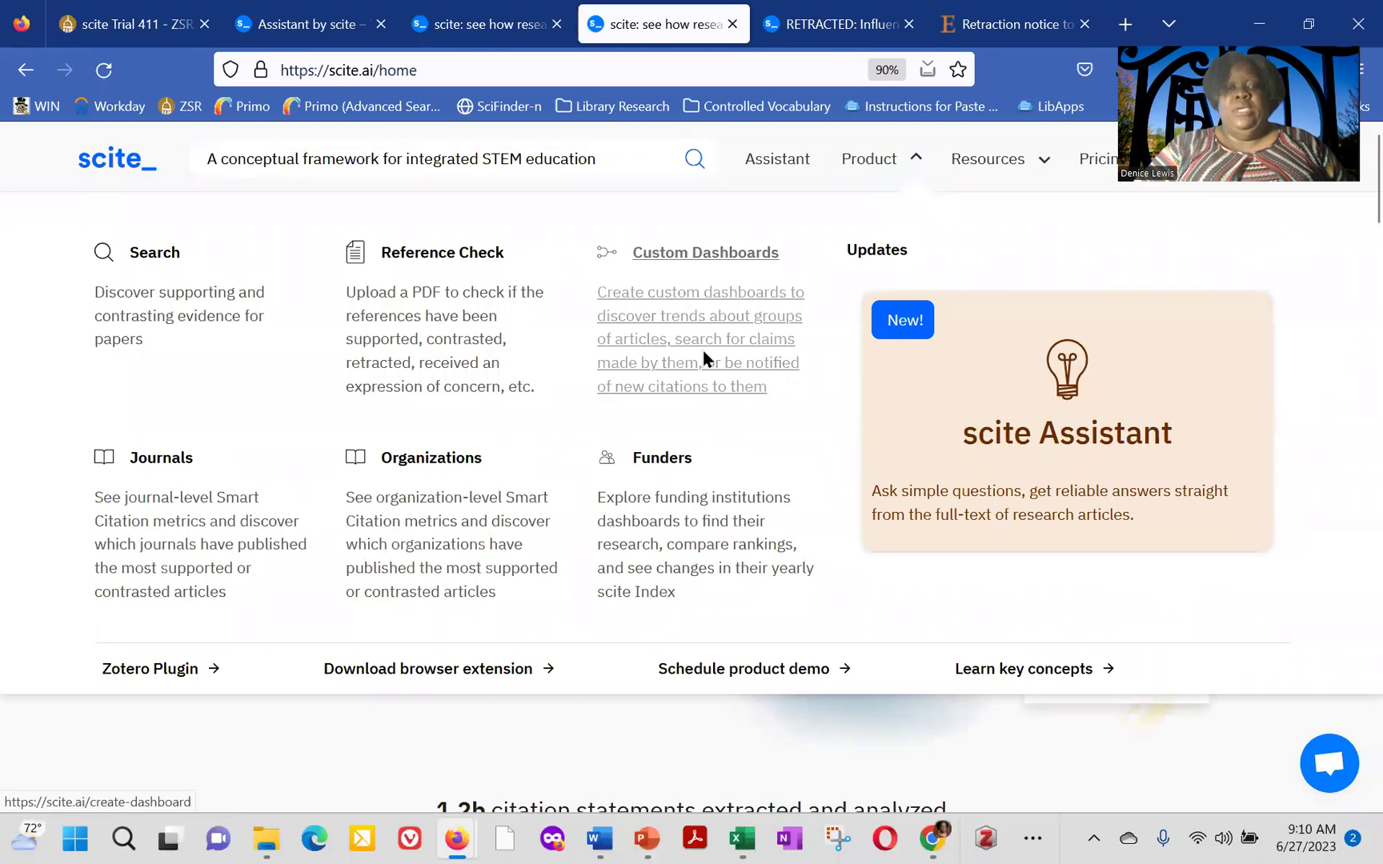
{"action": "left_click", "coordinate": [703, 360]}
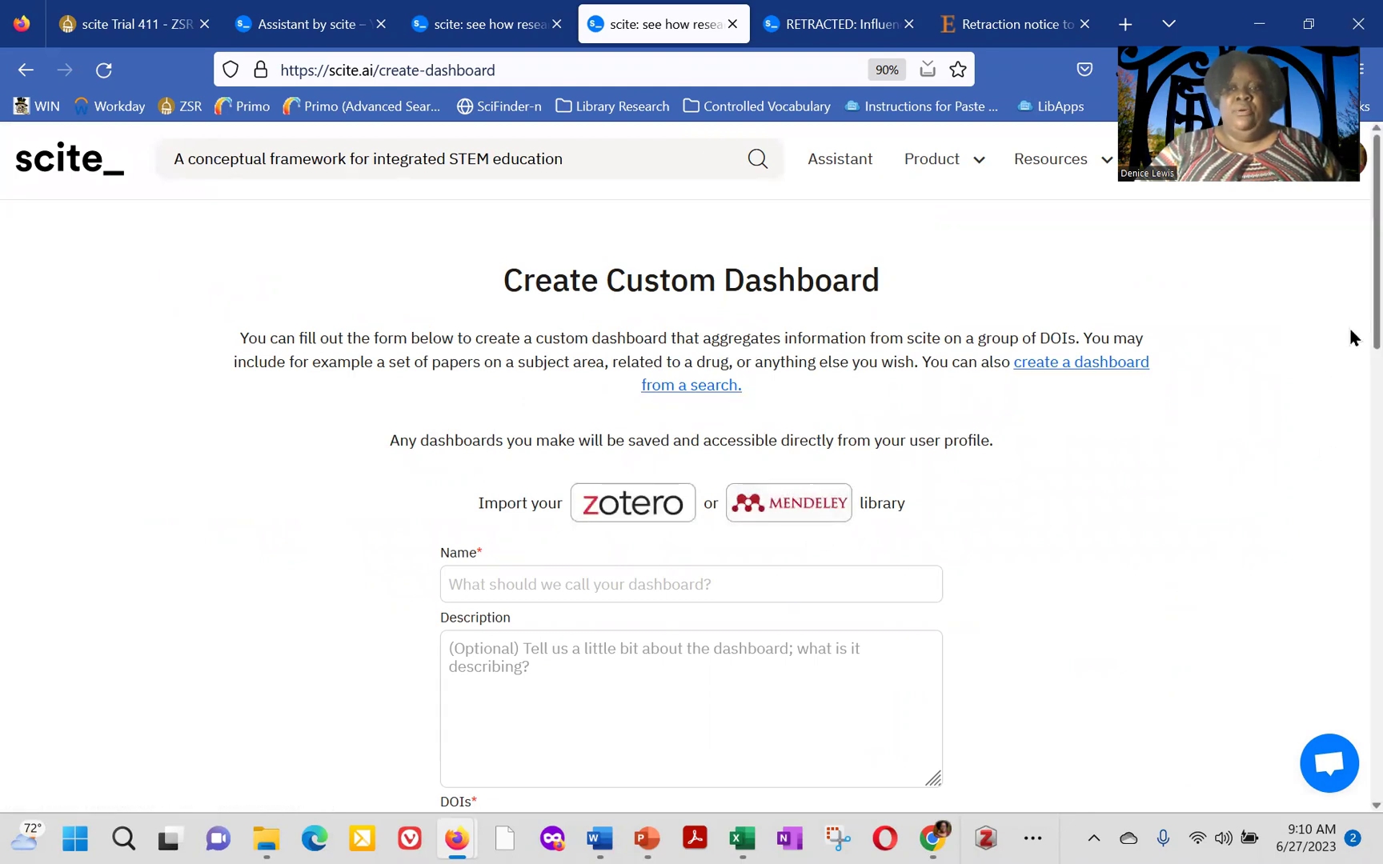
{"action": "scroll", "coordinate": [1349, 400], "scroll_direction": "down", "scroll_amount": 5}
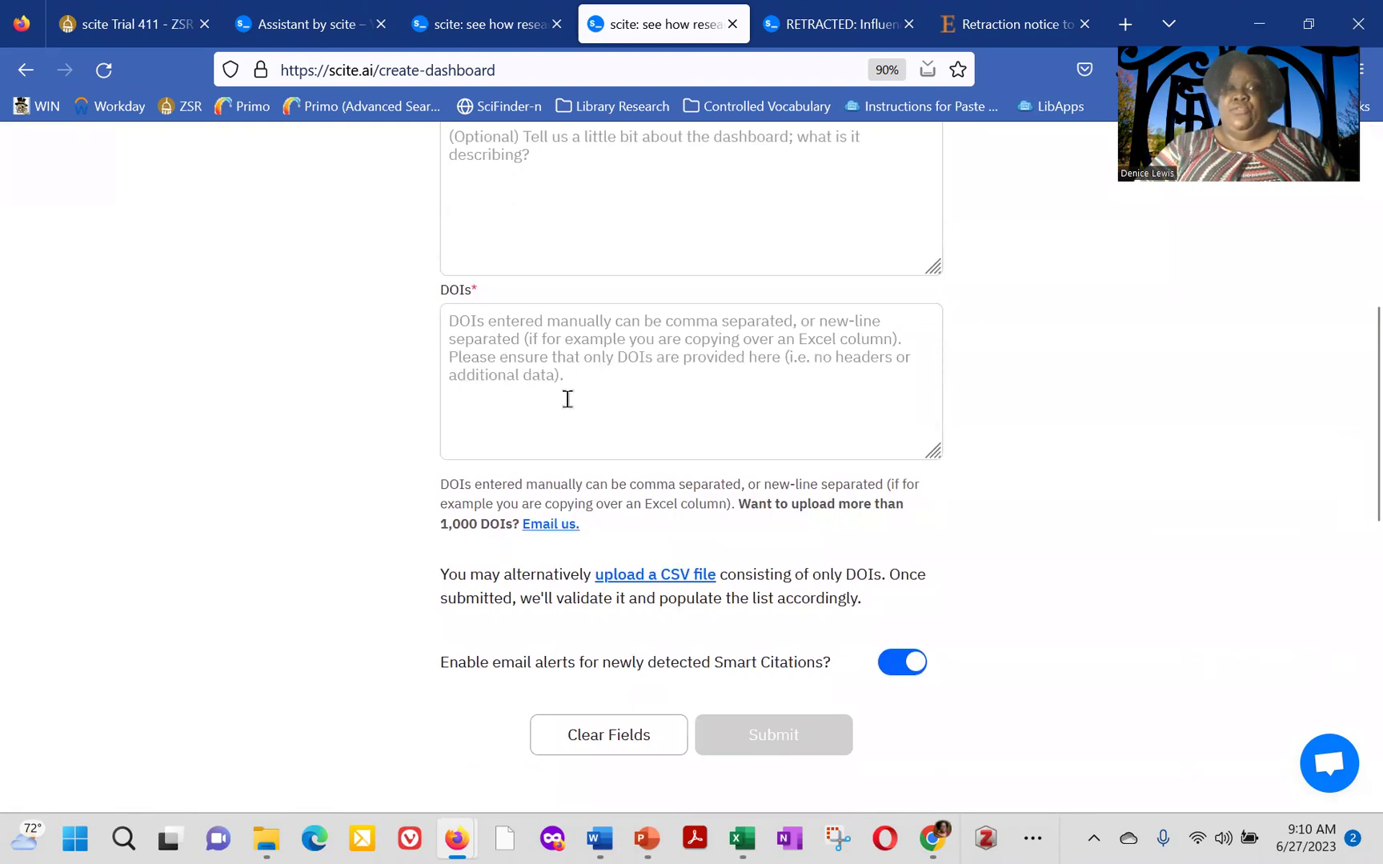
{"action": "scroll", "coordinate": [1350, 479], "scroll_direction": "up", "scroll_amount": 6}
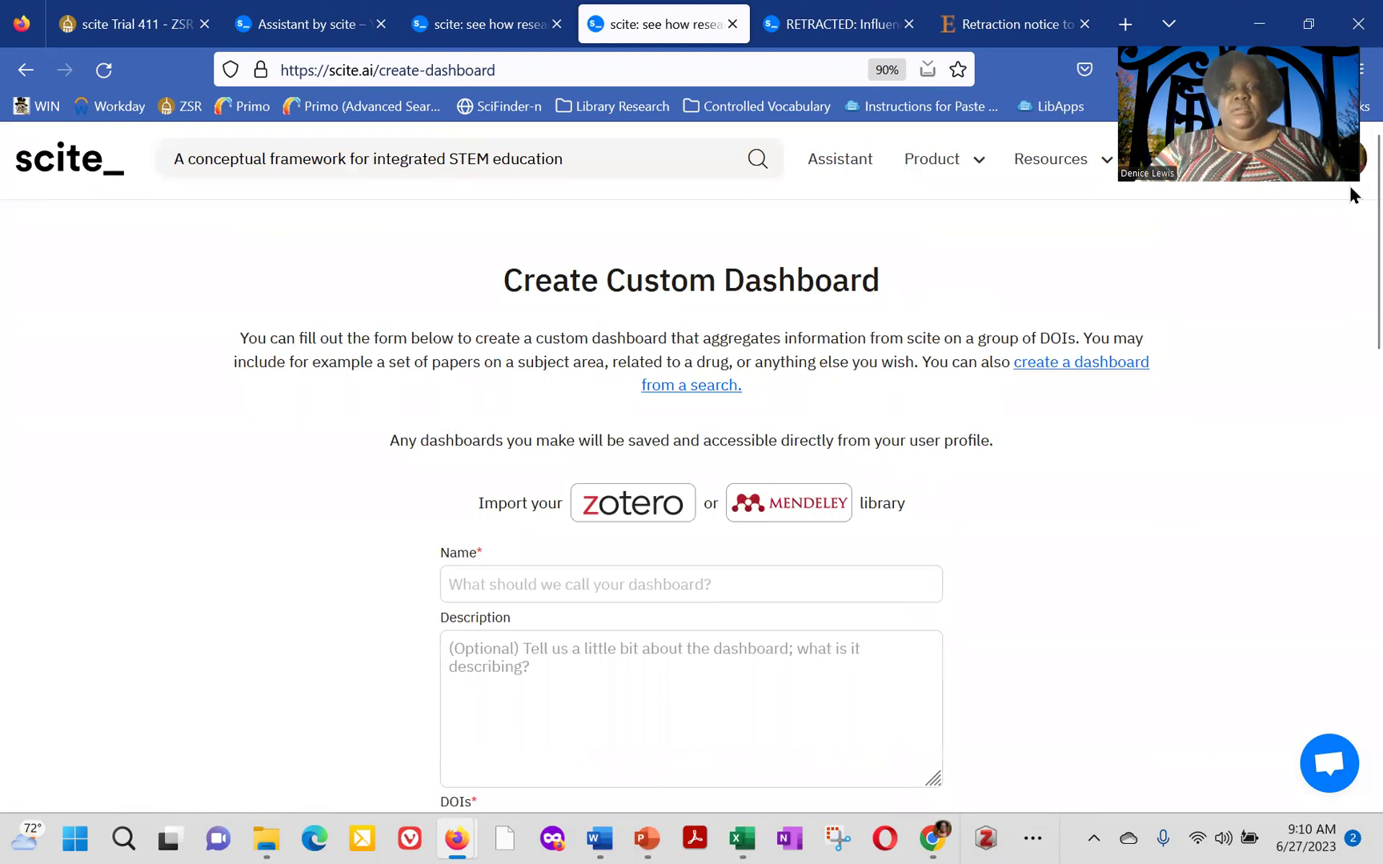
Open the Dashboards list from the account menu's Tools.
{"action": "right_click", "coordinate": [1344, 159]}
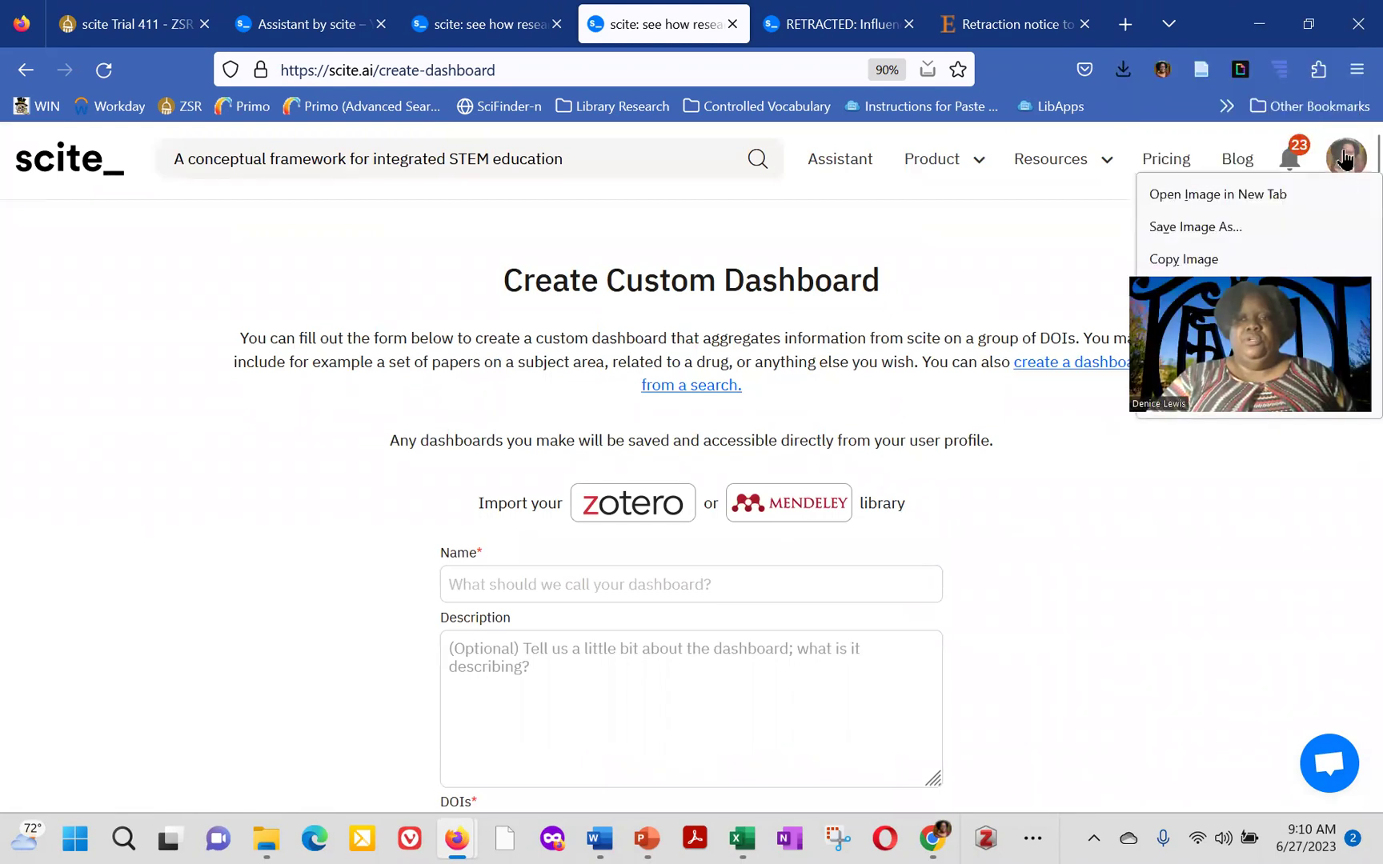
{"action": "left_click", "coordinate": [1346, 158]}
{"action": "left_click", "coordinate": [1353, 160]}
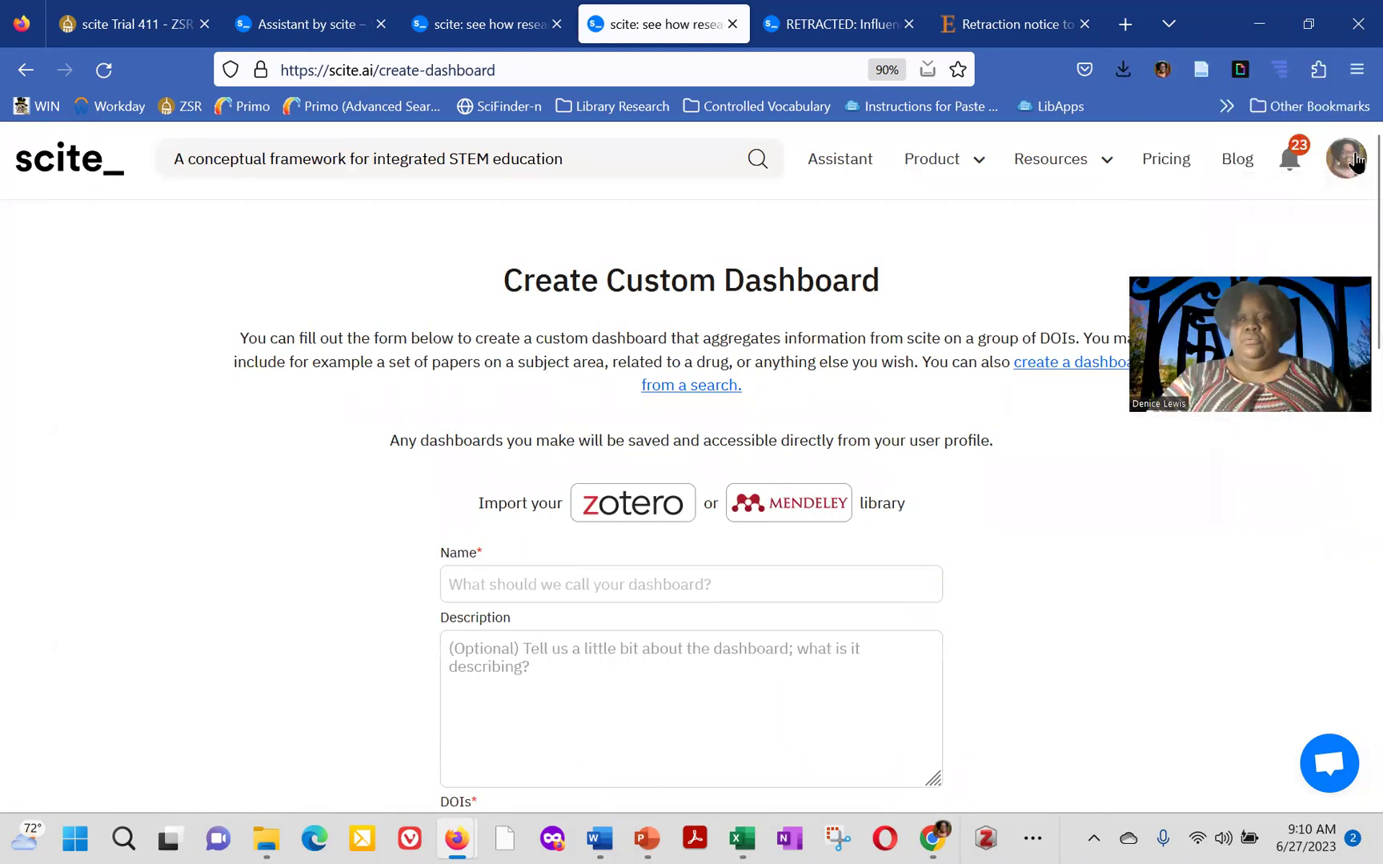
{"action": "left_click", "coordinate": [1351, 160]}
{"action": "left_click", "coordinate": [1268, 255]}
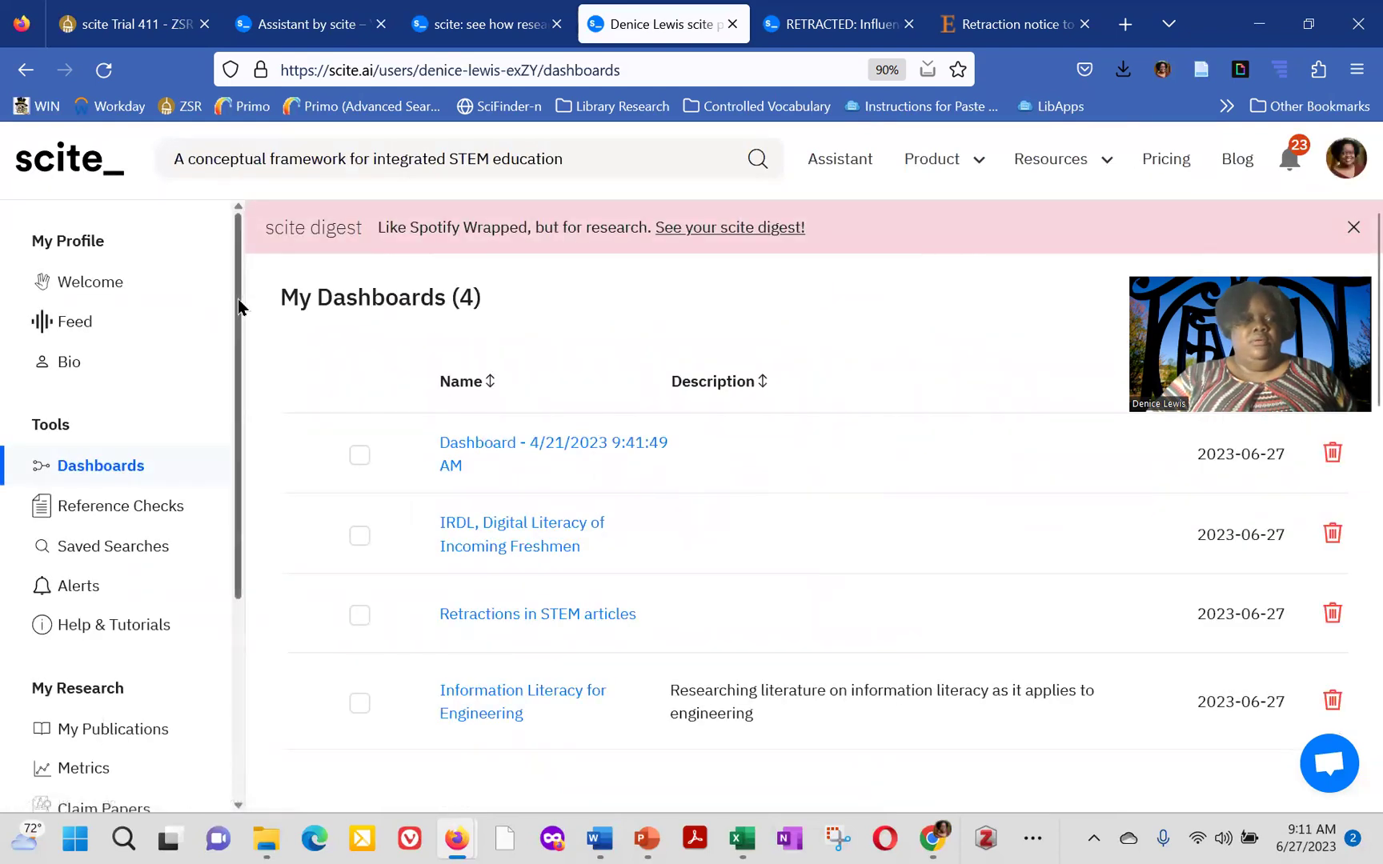
{"action": "left_click_drag", "start_coordinate": [239, 307], "coordinate": [264, 197]}
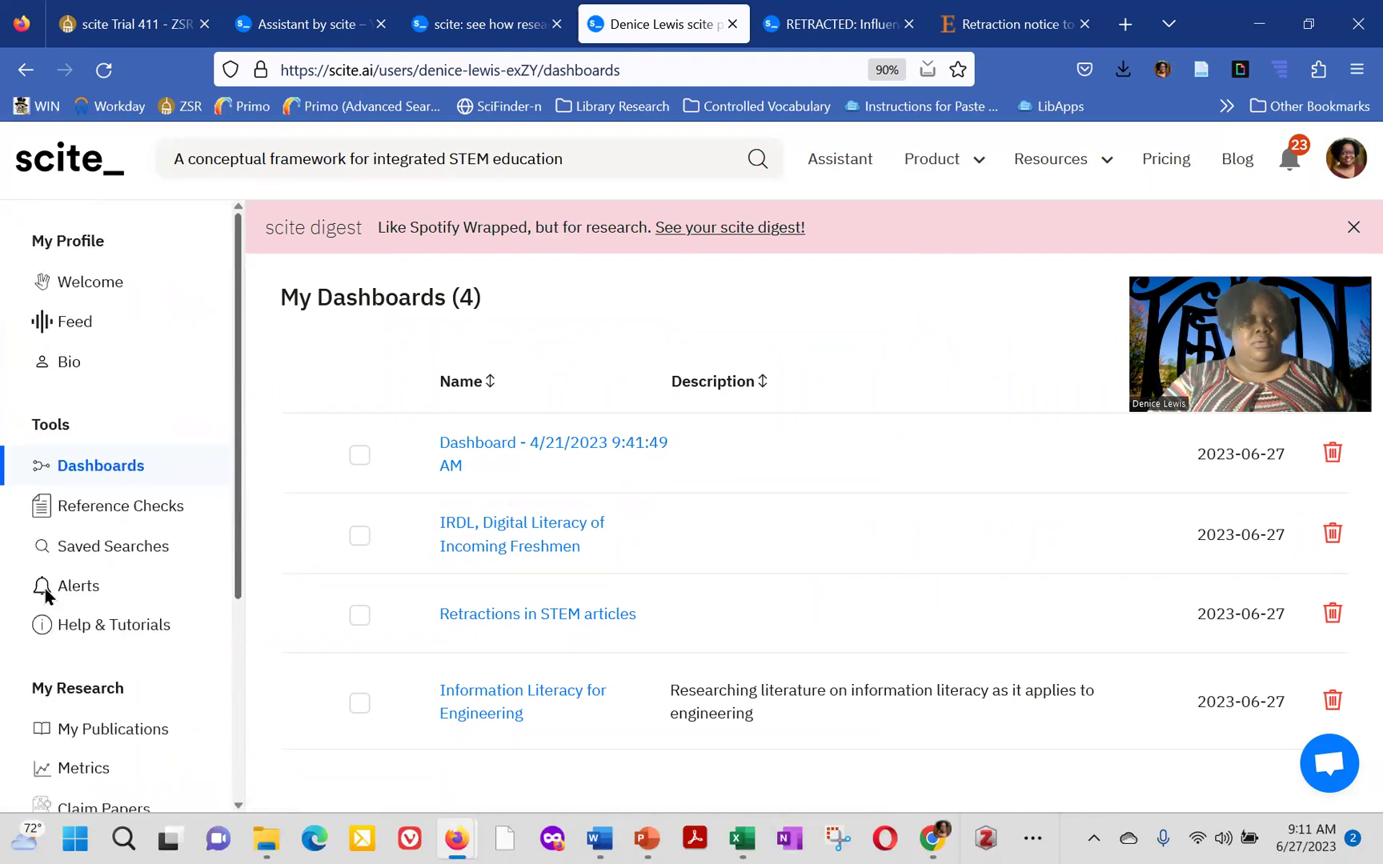
Open the IRDL, Digital Literacy of Incoming Freshmen dashboard, then return to My Dashboards.
{"action": "left_click", "coordinate": [487, 525]}
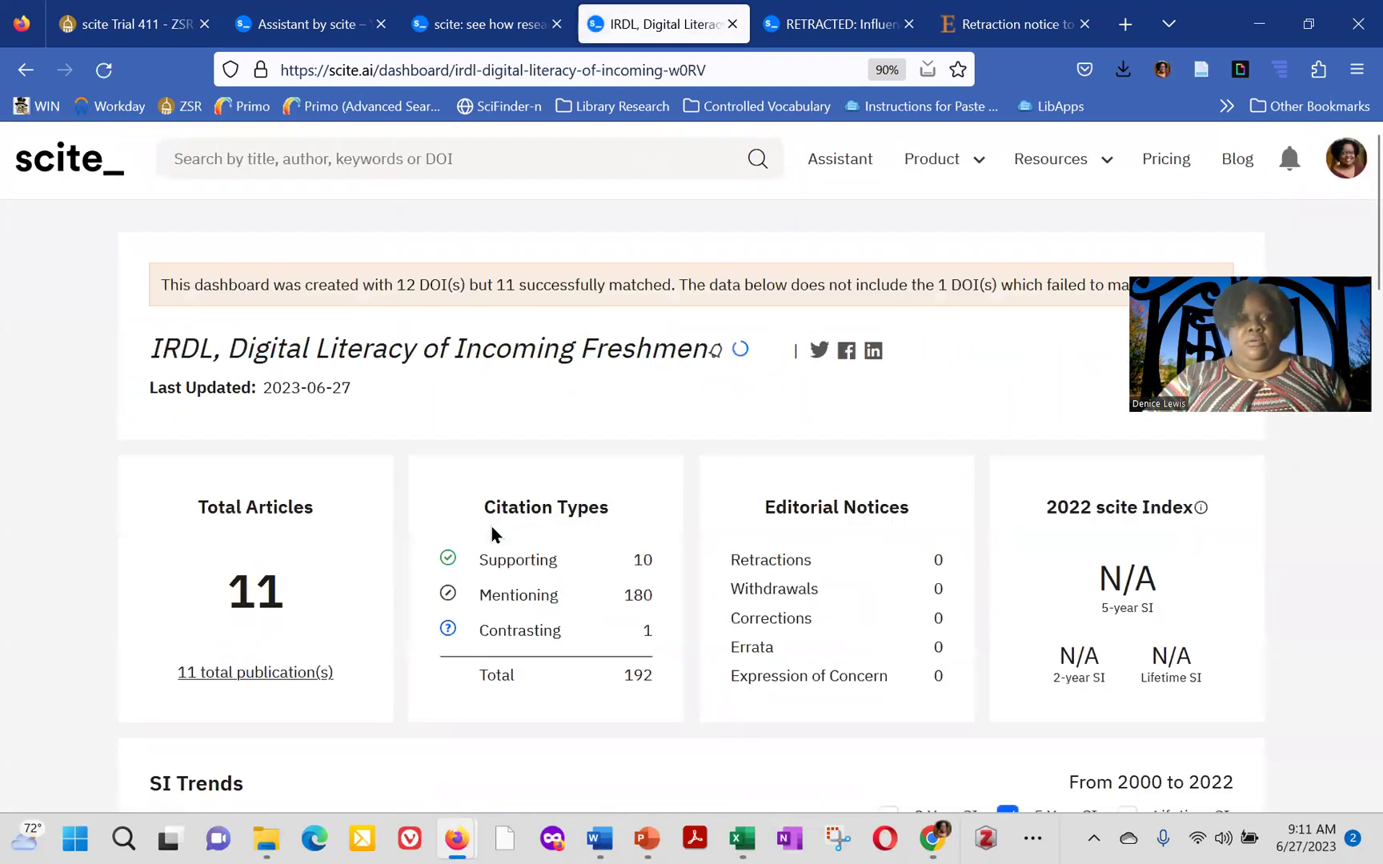
{"action": "right_click", "coordinate": [25, 71]}
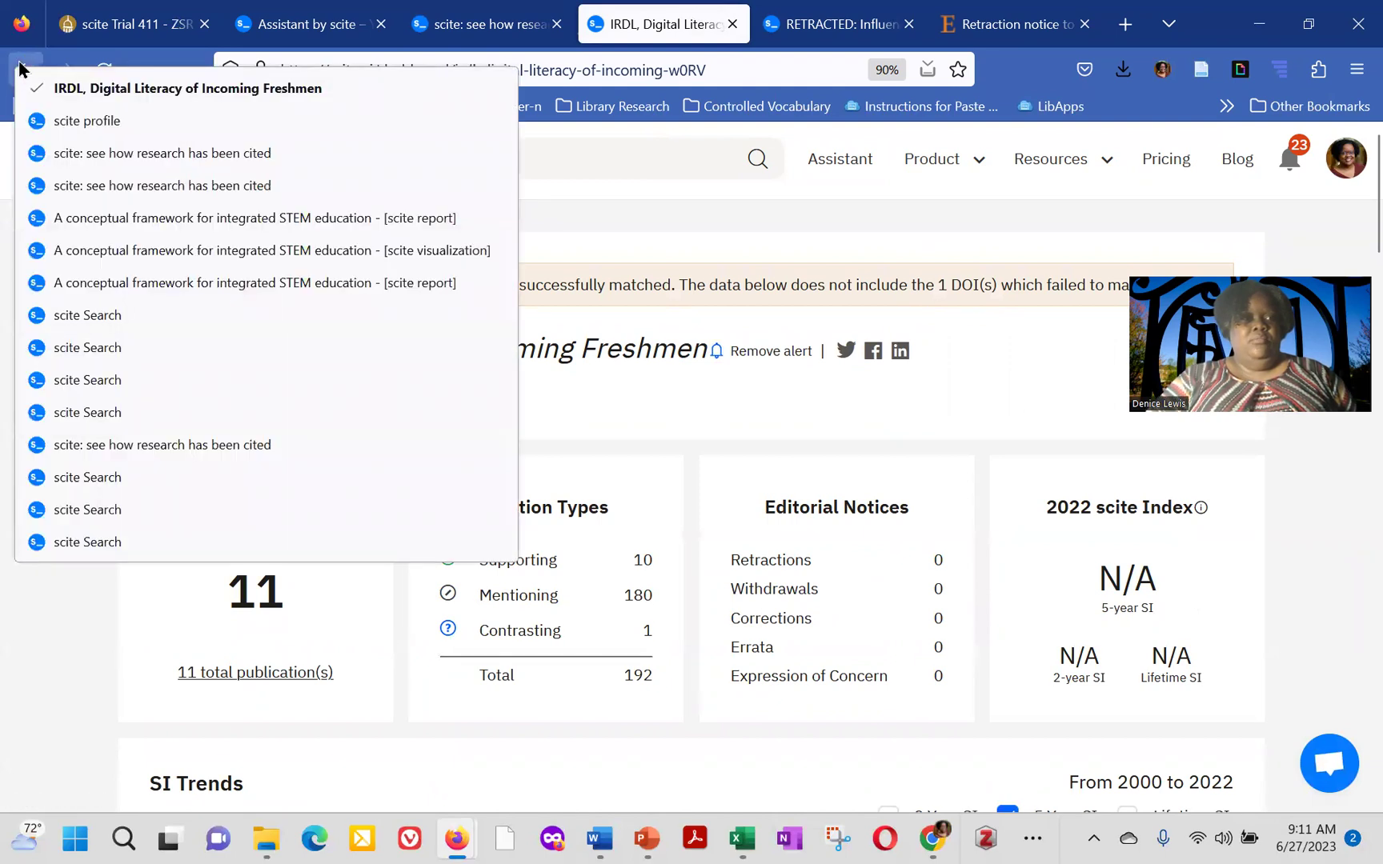
{"action": "left_click", "coordinate": [88, 120]}
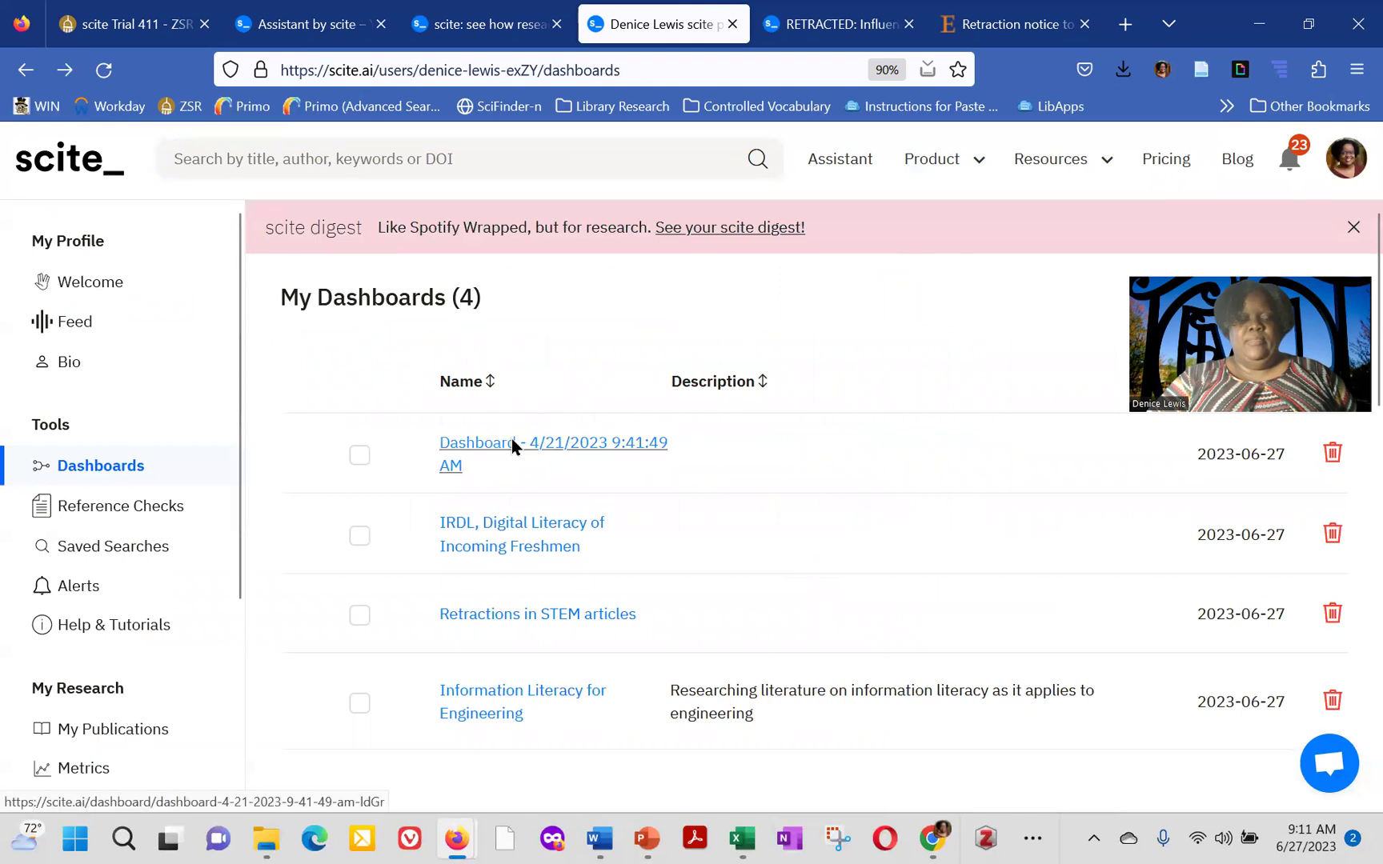
Open 'Dashboard - 4/21/2023 9:41:49 AM' and browse its 7 articles with 79 citation statements.
{"action": "left_click", "coordinate": [511, 440]}
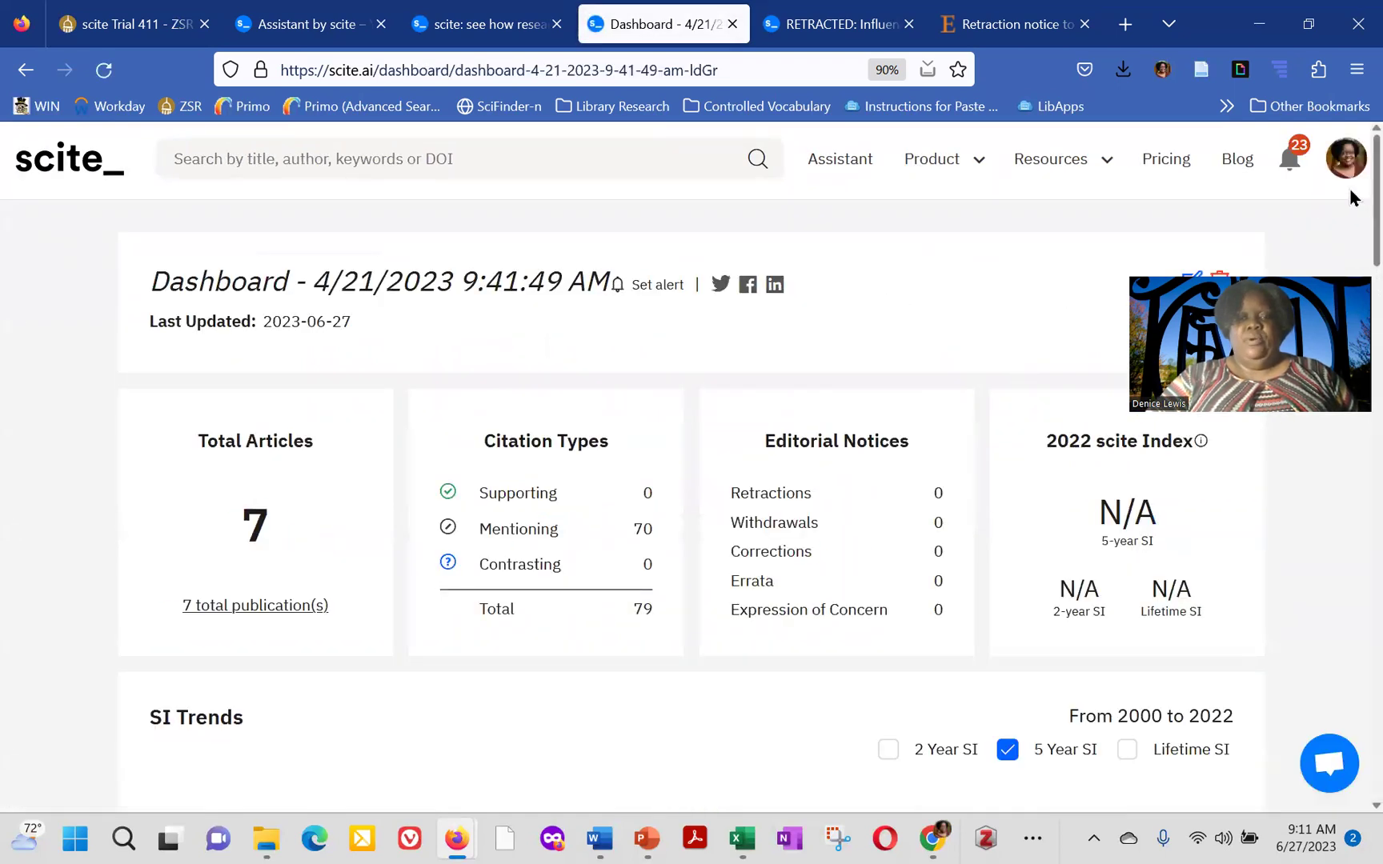
{"action": "scroll", "coordinate": [1351, 198], "scroll_direction": "down", "scroll_amount": 2}
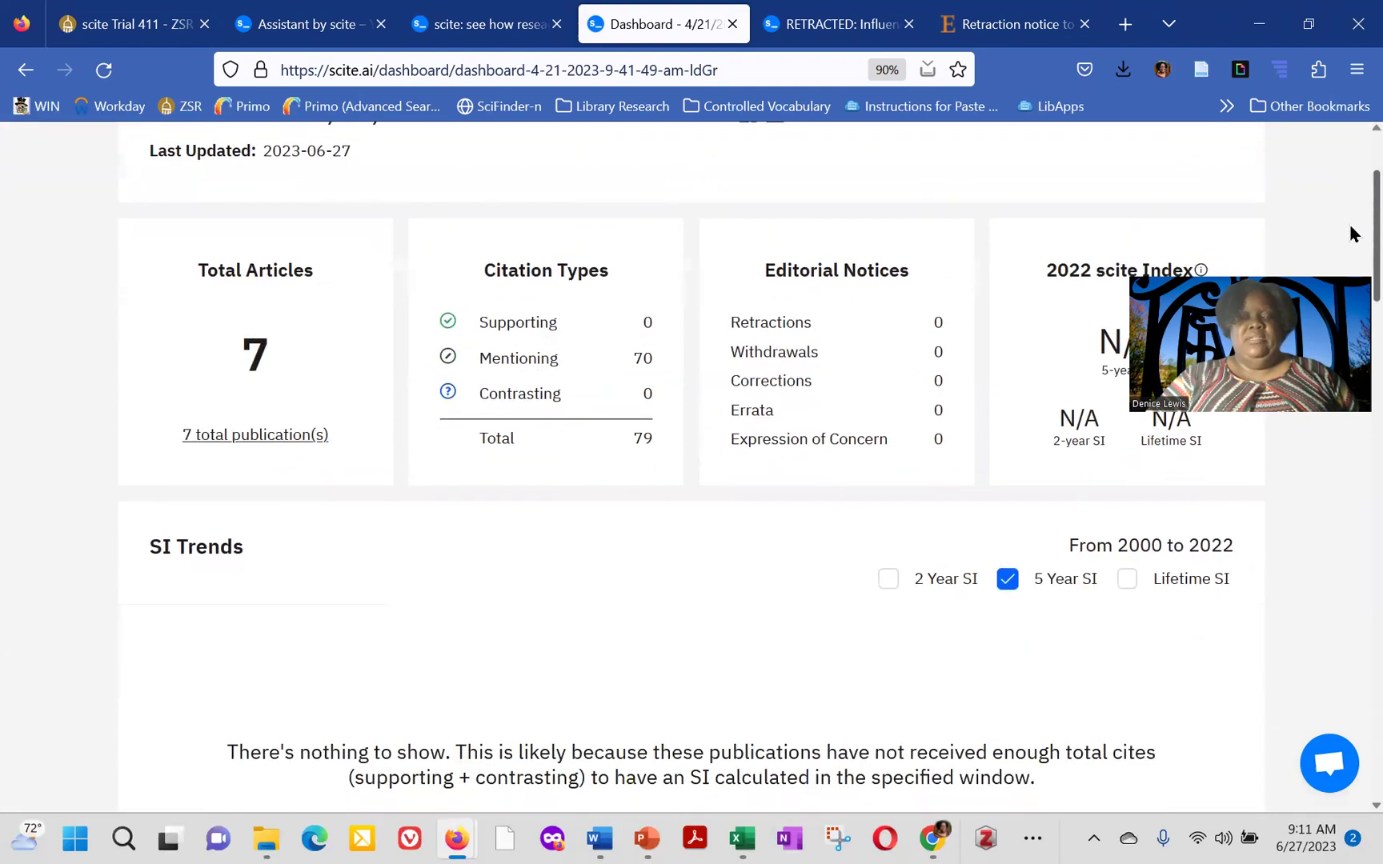
{"action": "scroll", "coordinate": [1351, 187], "scroll_direction": "up", "scroll_amount": 2}
{"action": "scroll", "coordinate": [1351, 187], "scroll_direction": "down", "scroll_amount": 10}
{"action": "scroll", "coordinate": [1351, 543], "scroll_direction": "up", "scroll_amount": 10}
{"action": "scroll", "coordinate": [1351, 543], "scroll_direction": "down", "scroll_amount": 15}
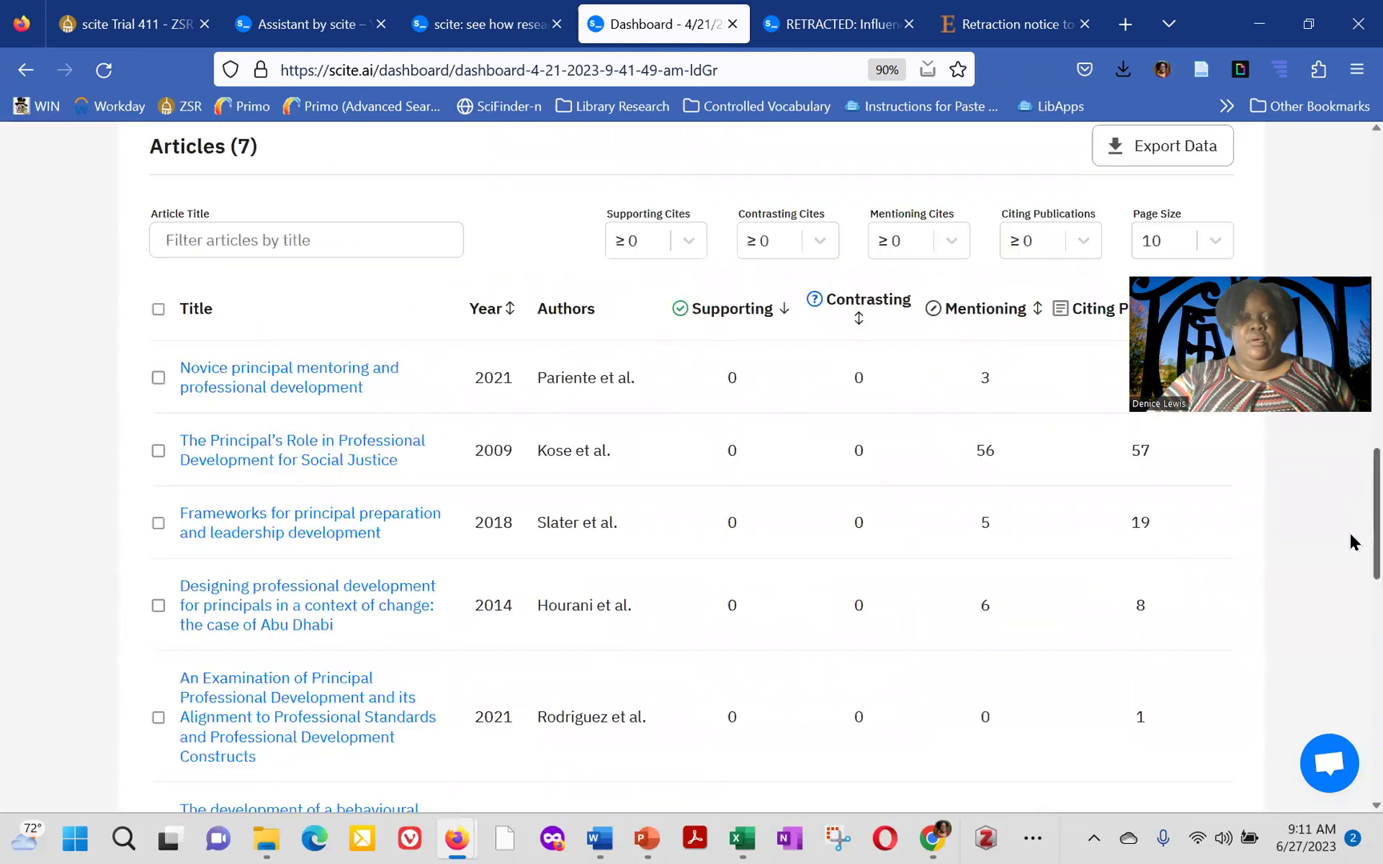
{"action": "scroll", "coordinate": [1351, 545], "scroll_direction": "down", "scroll_amount": 3}
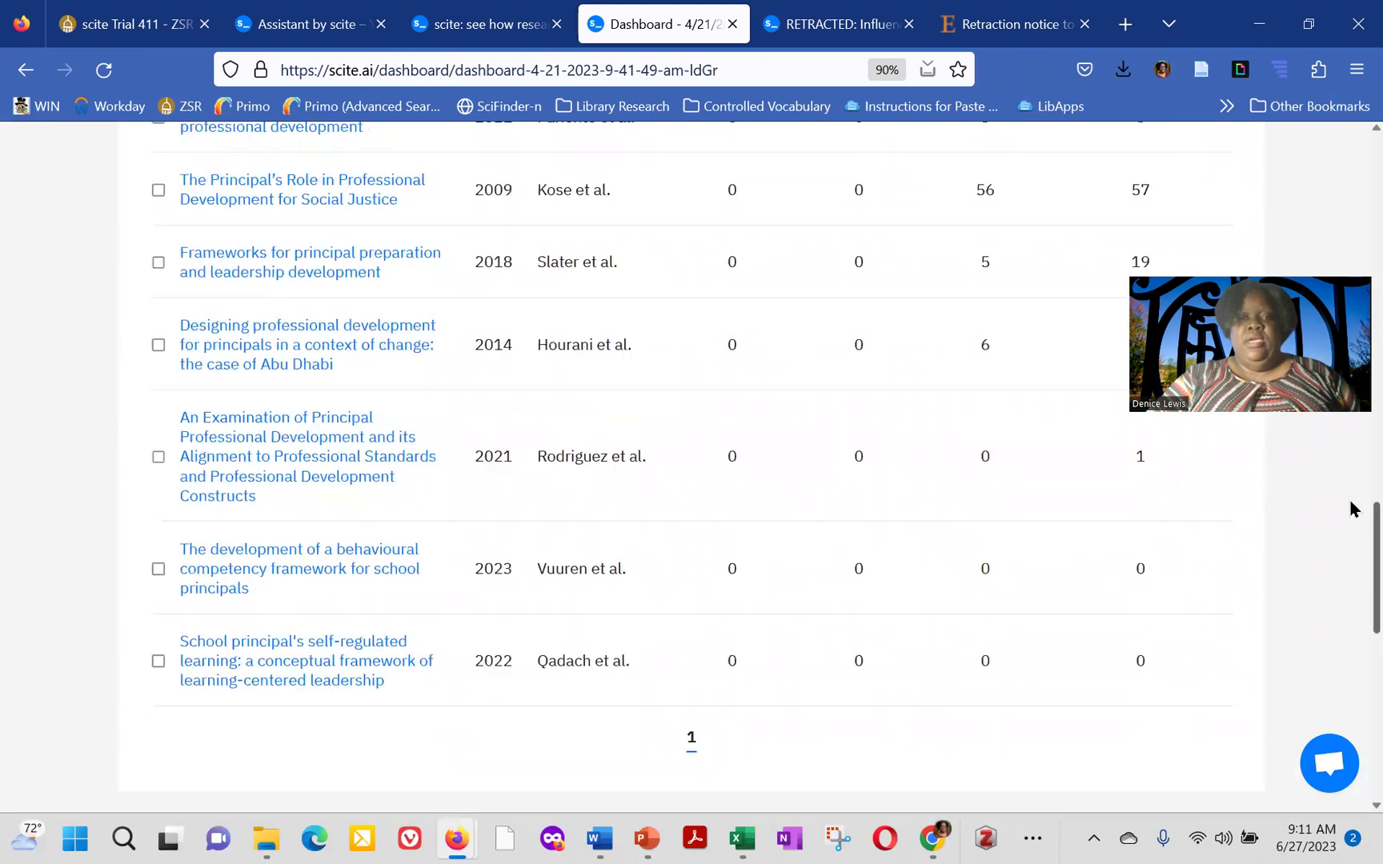
{"action": "scroll", "coordinate": [1351, 501], "scroll_direction": "up", "scroll_amount": 4}
{"action": "scroll", "coordinate": [1351, 520], "scroll_direction": "down", "scroll_amount": 3}
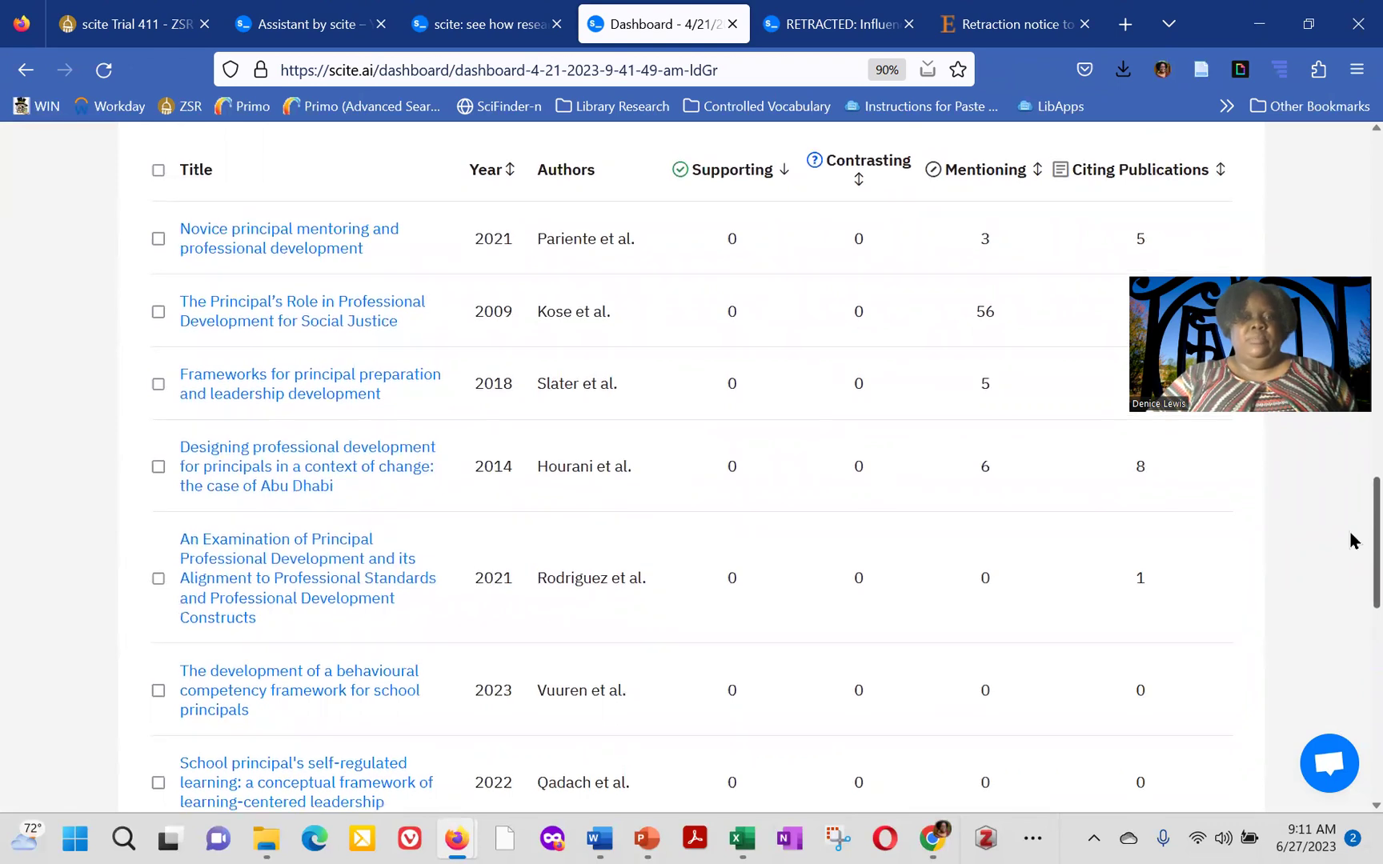
{"action": "scroll", "coordinate": [1350, 513], "scroll_direction": "up", "scroll_amount": 15}
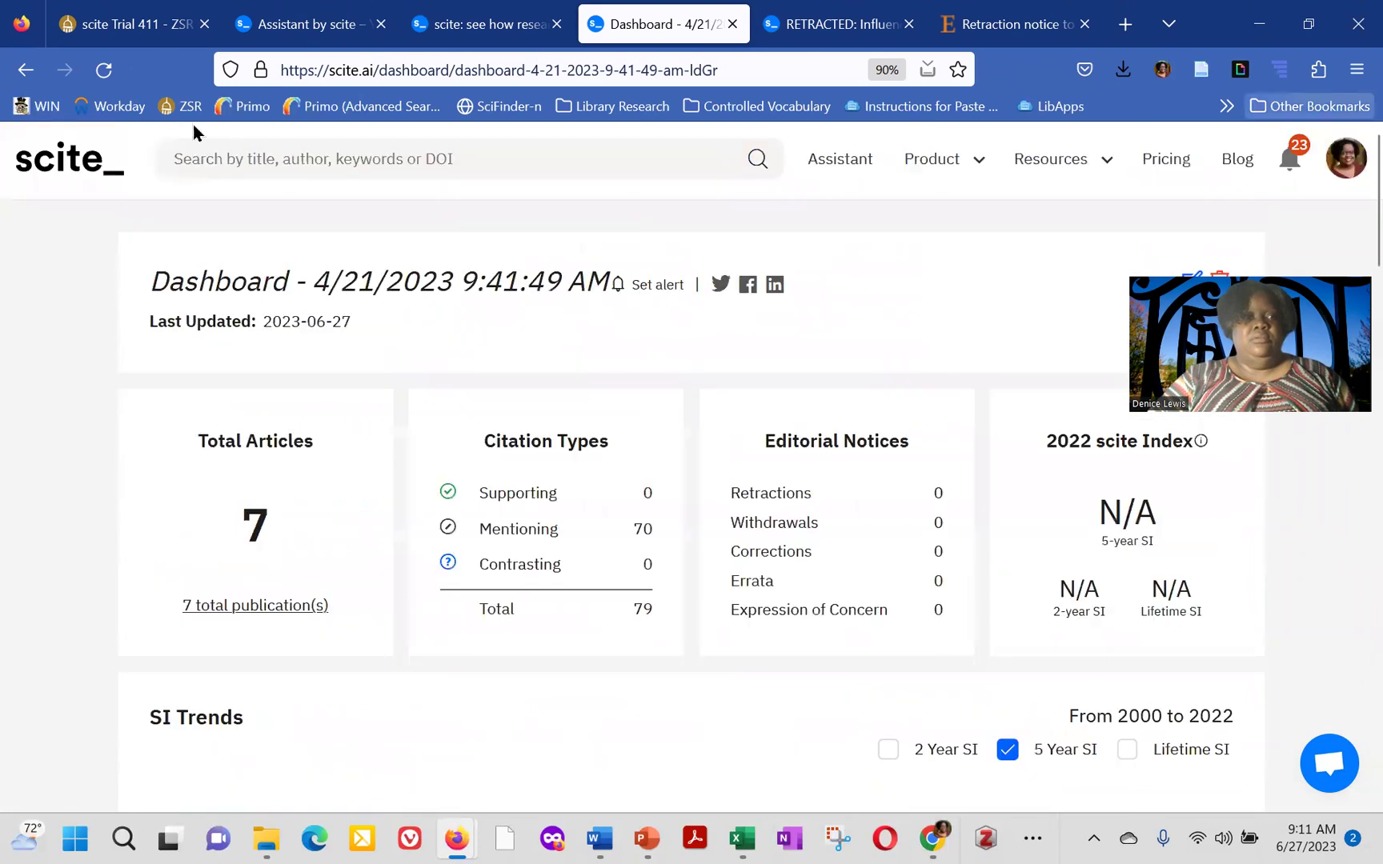
Open the IRDL dashboard and browse its 11 articles with 192 citation statements.
{"action": "left_click", "coordinate": [26, 70]}
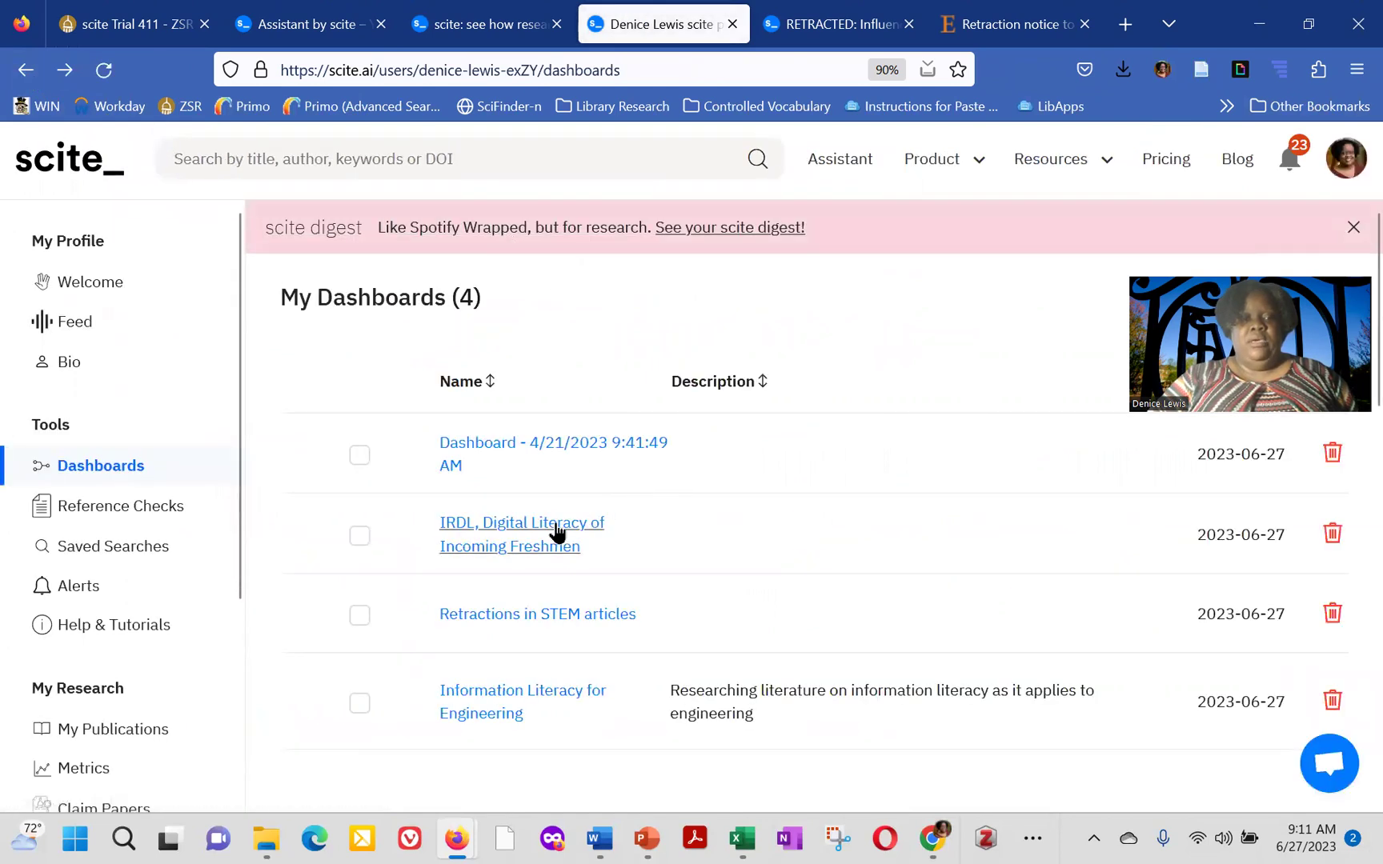
{"action": "left_click", "coordinate": [551, 529]}
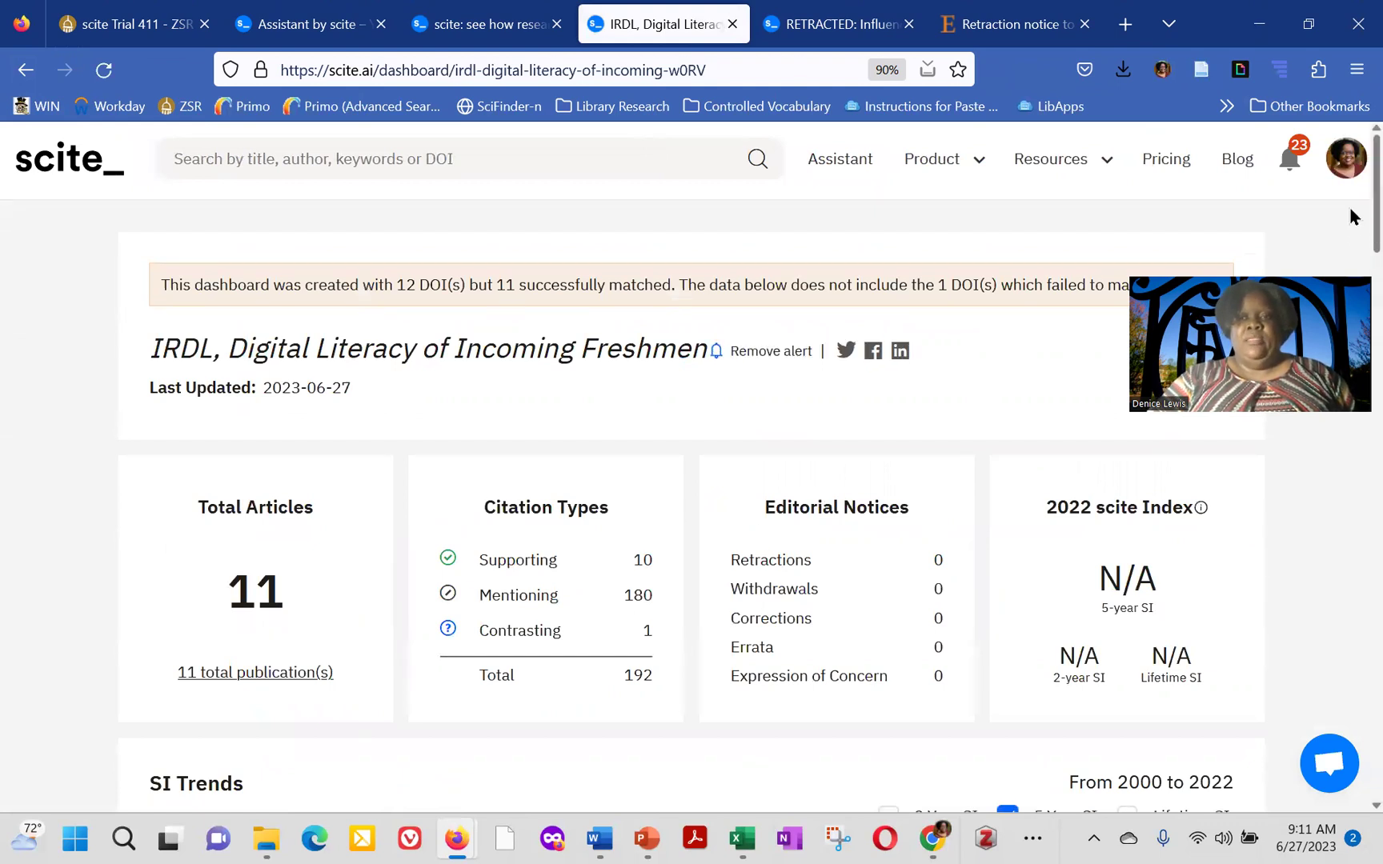
{"action": "scroll", "coordinate": [1351, 224], "scroll_direction": "down", "scroll_amount": 1}
{"action": "scroll", "coordinate": [1351, 224], "scroll_direction": "down", "scroll_amount": 20}
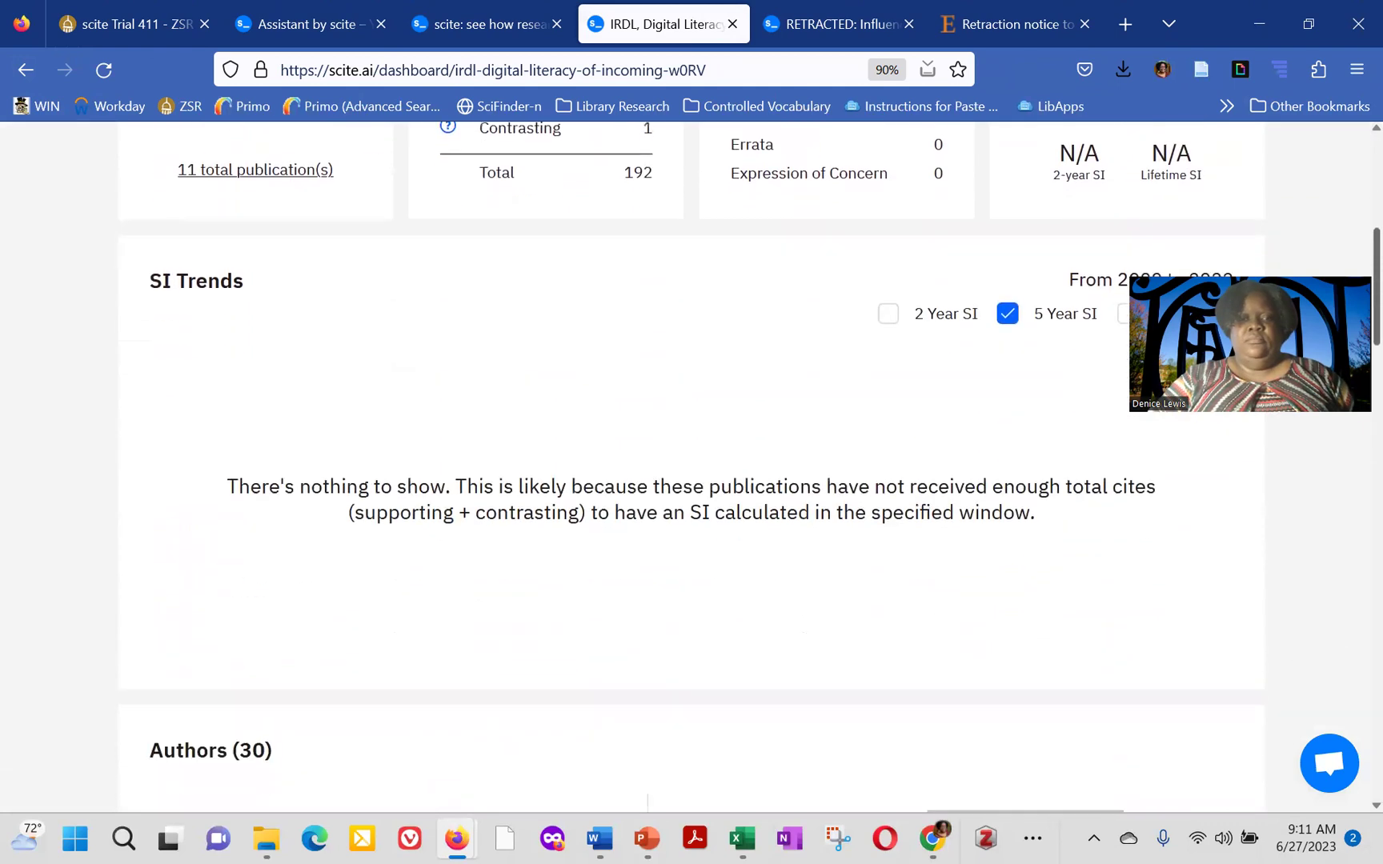
{"action": "scroll", "coordinate": [1351, 466], "scroll_direction": "down", "scroll_amount": 12}
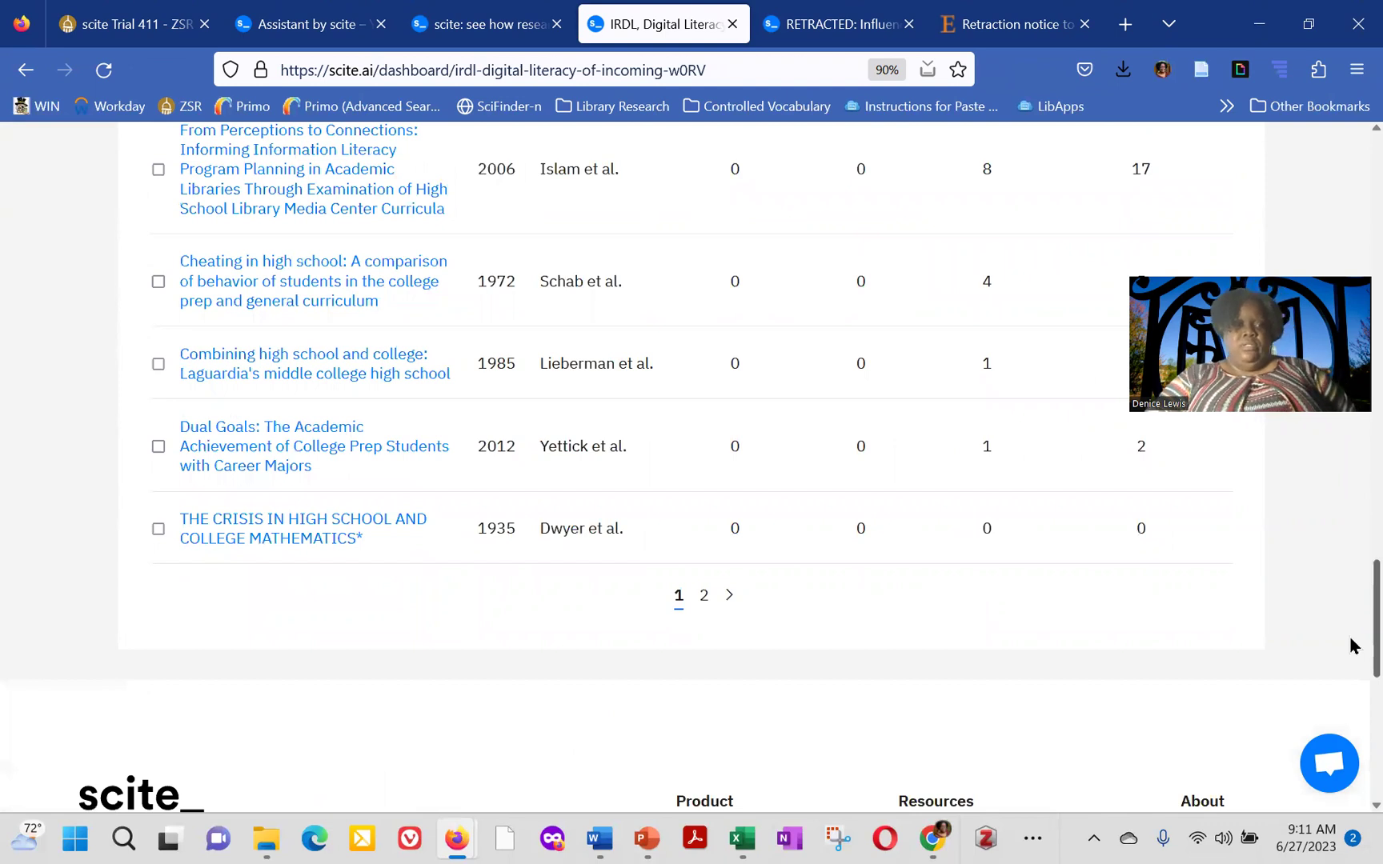
{"action": "scroll", "coordinate": [1351, 574], "scroll_direction": "up", "scroll_amount": 15}
{"action": "scroll", "coordinate": [1351, 400], "scroll_direction": "up", "scroll_amount": 15}
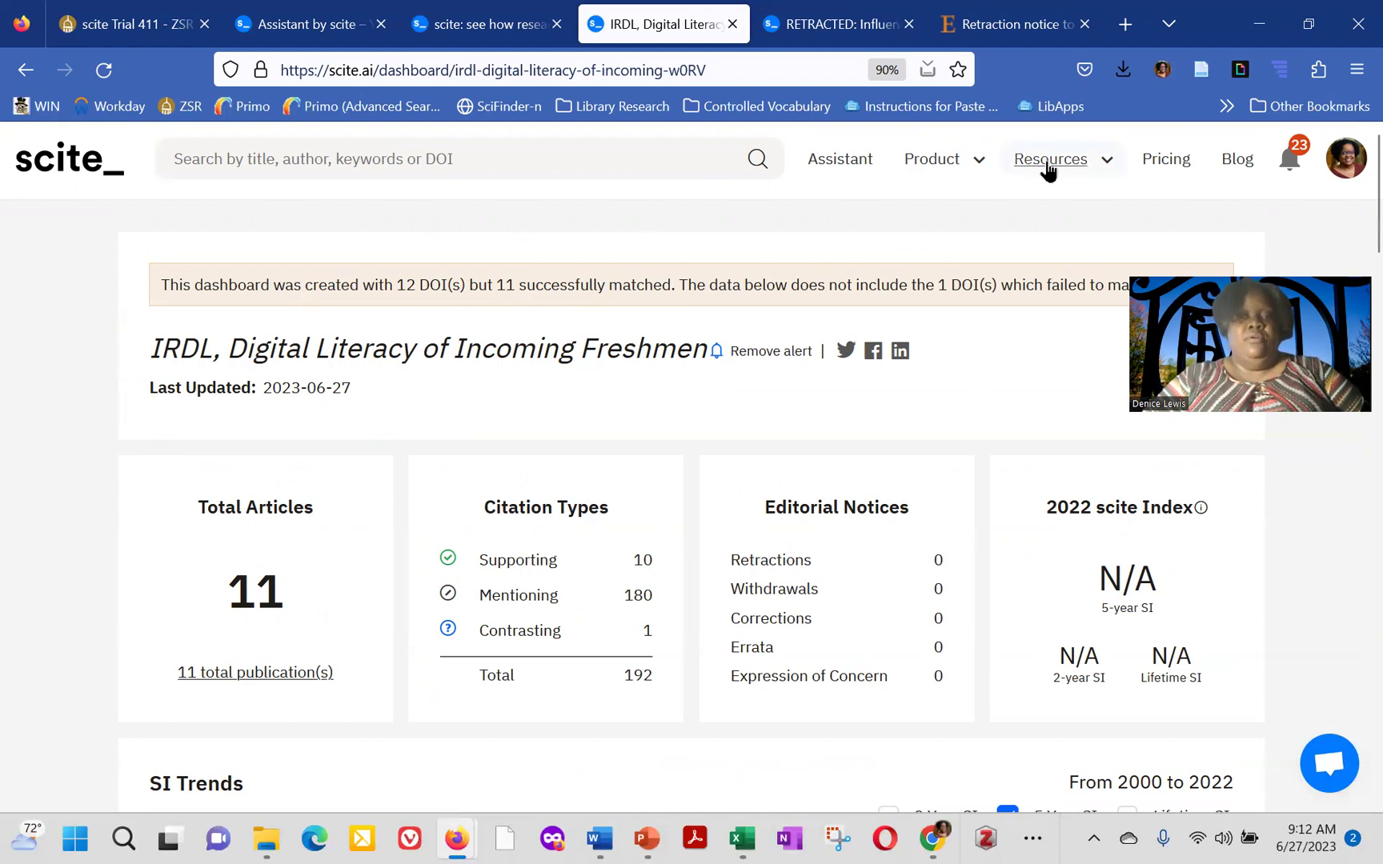
Open the Reference Check tool from scite's Product menu.
{"action": "left_click", "coordinate": [967, 162]}
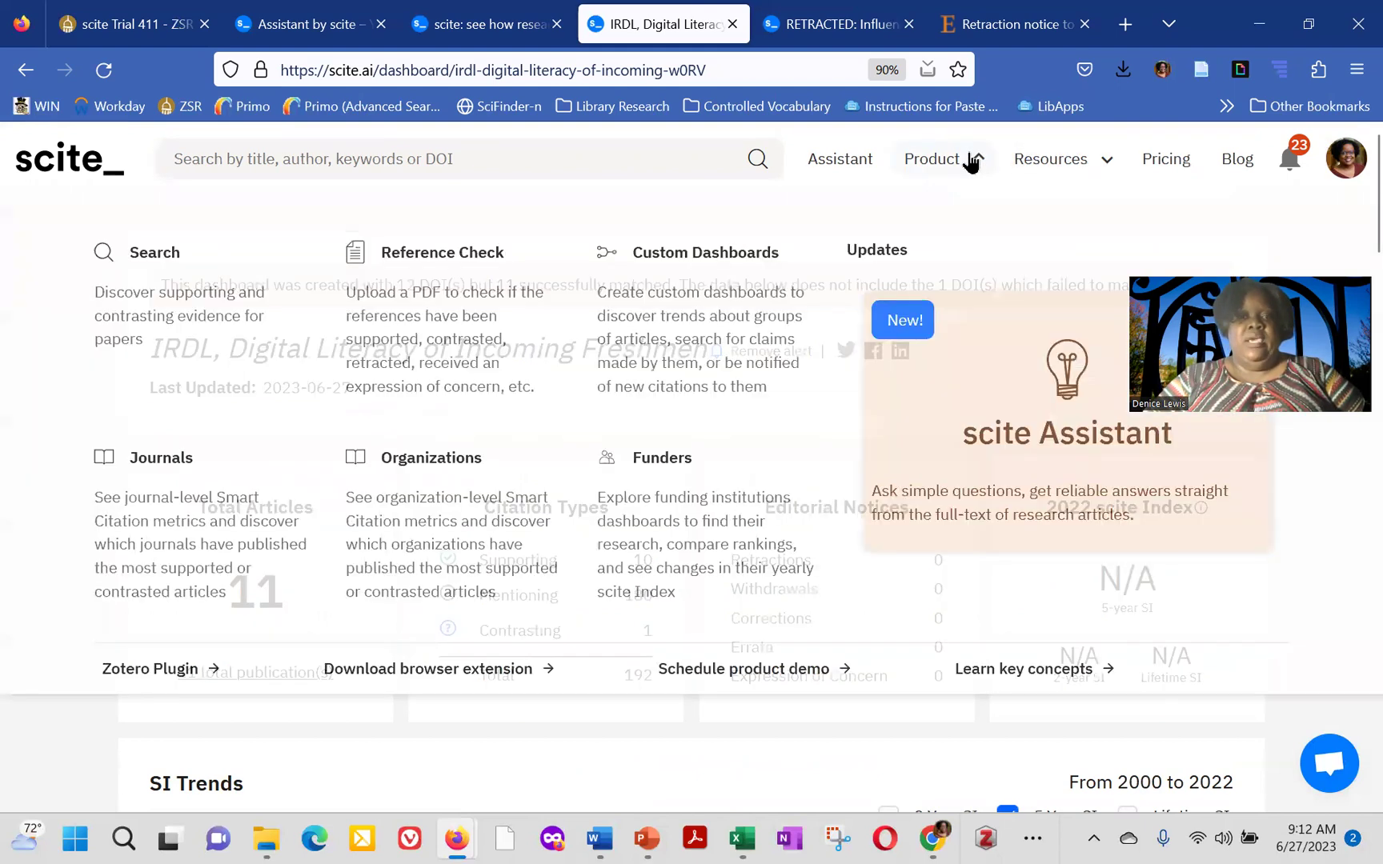
{"action": "left_click", "coordinate": [411, 311]}
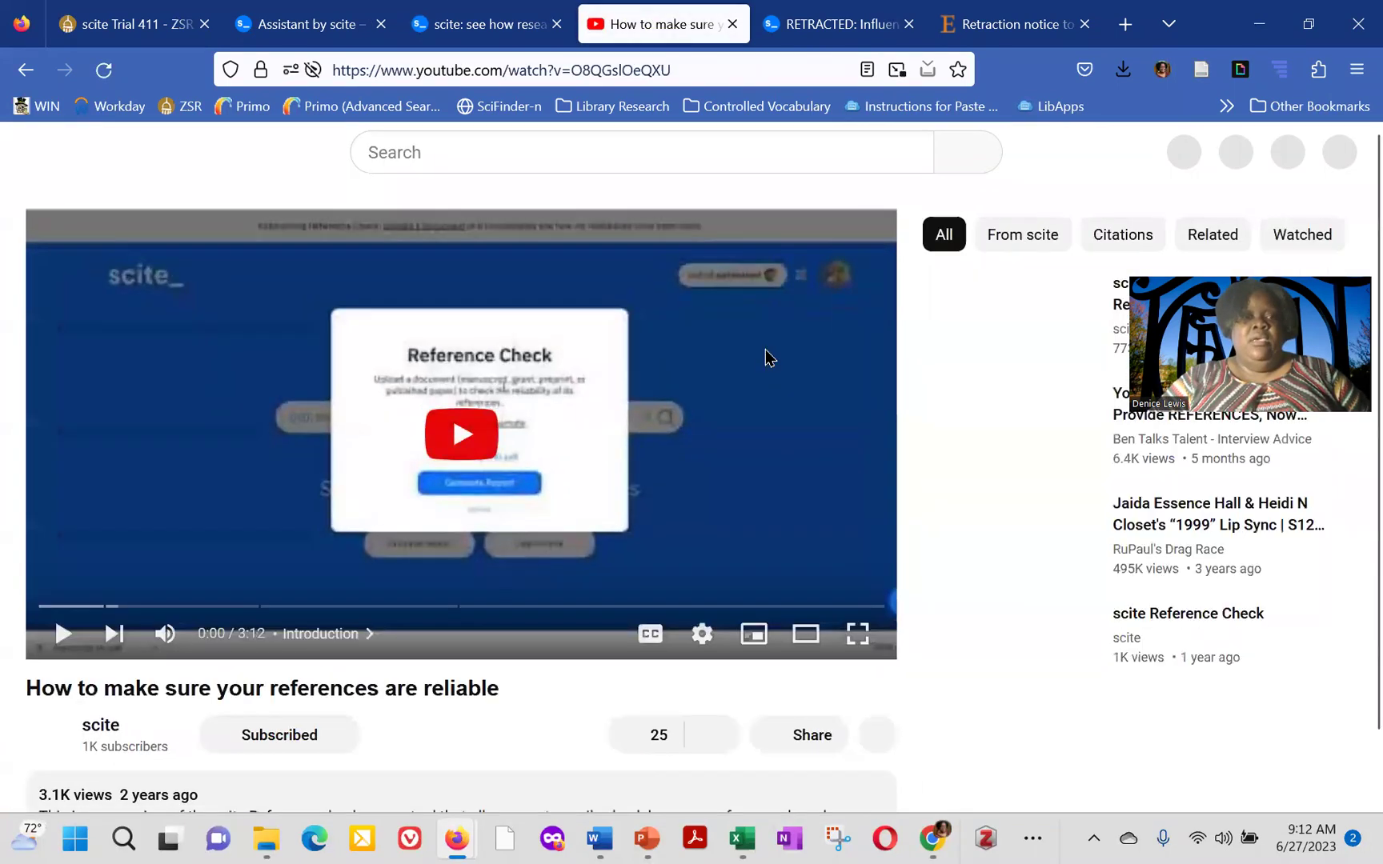
Open the example Reference Check report: 44 references, 5 with editorial concern.
{"action": "left_click", "coordinate": [25, 70]}
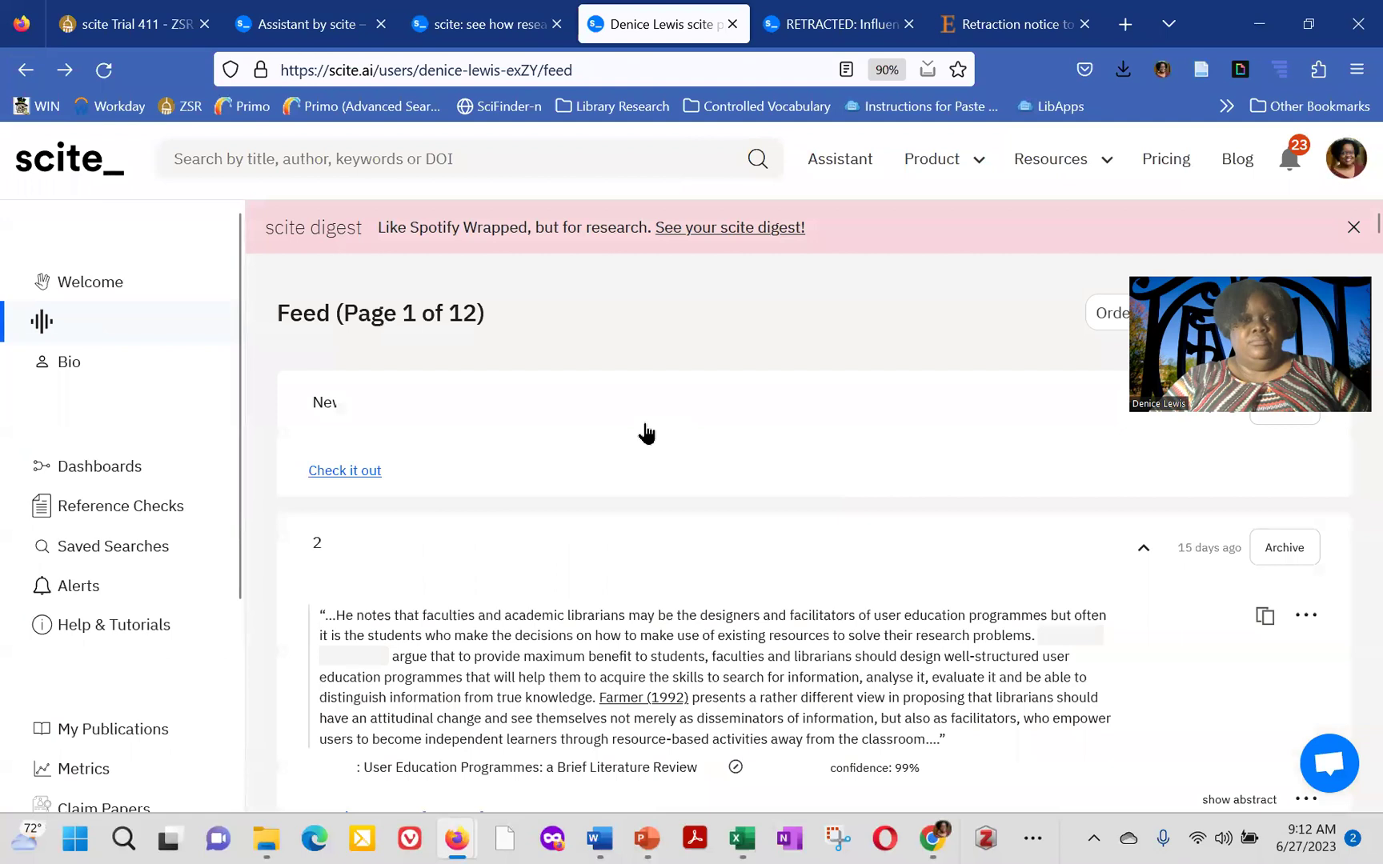
{"action": "mouse_move", "coordinate": [940, 172]}
{"action": "left_click", "coordinate": [472, 347]}
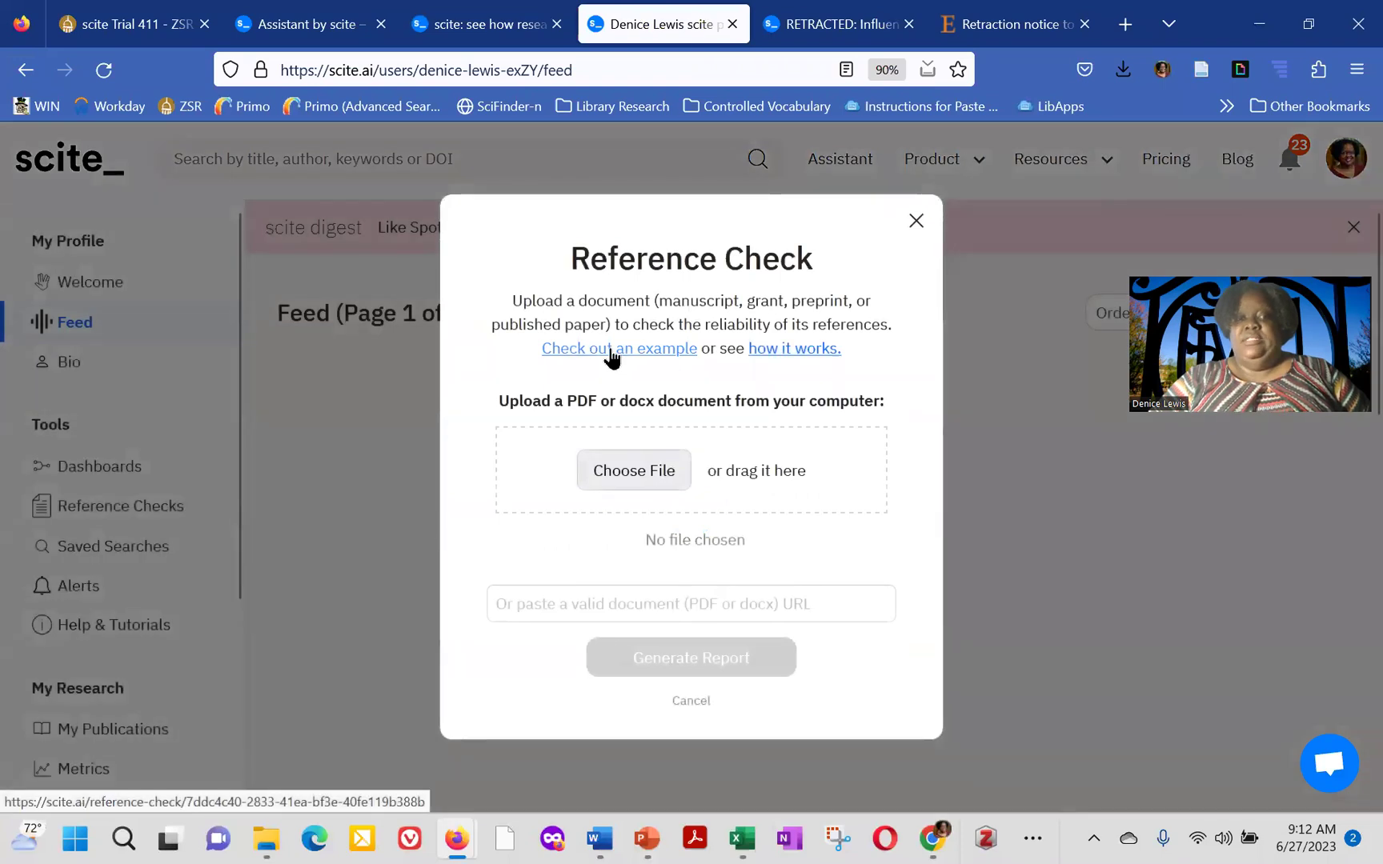
{"action": "left_click", "coordinate": [610, 352]}
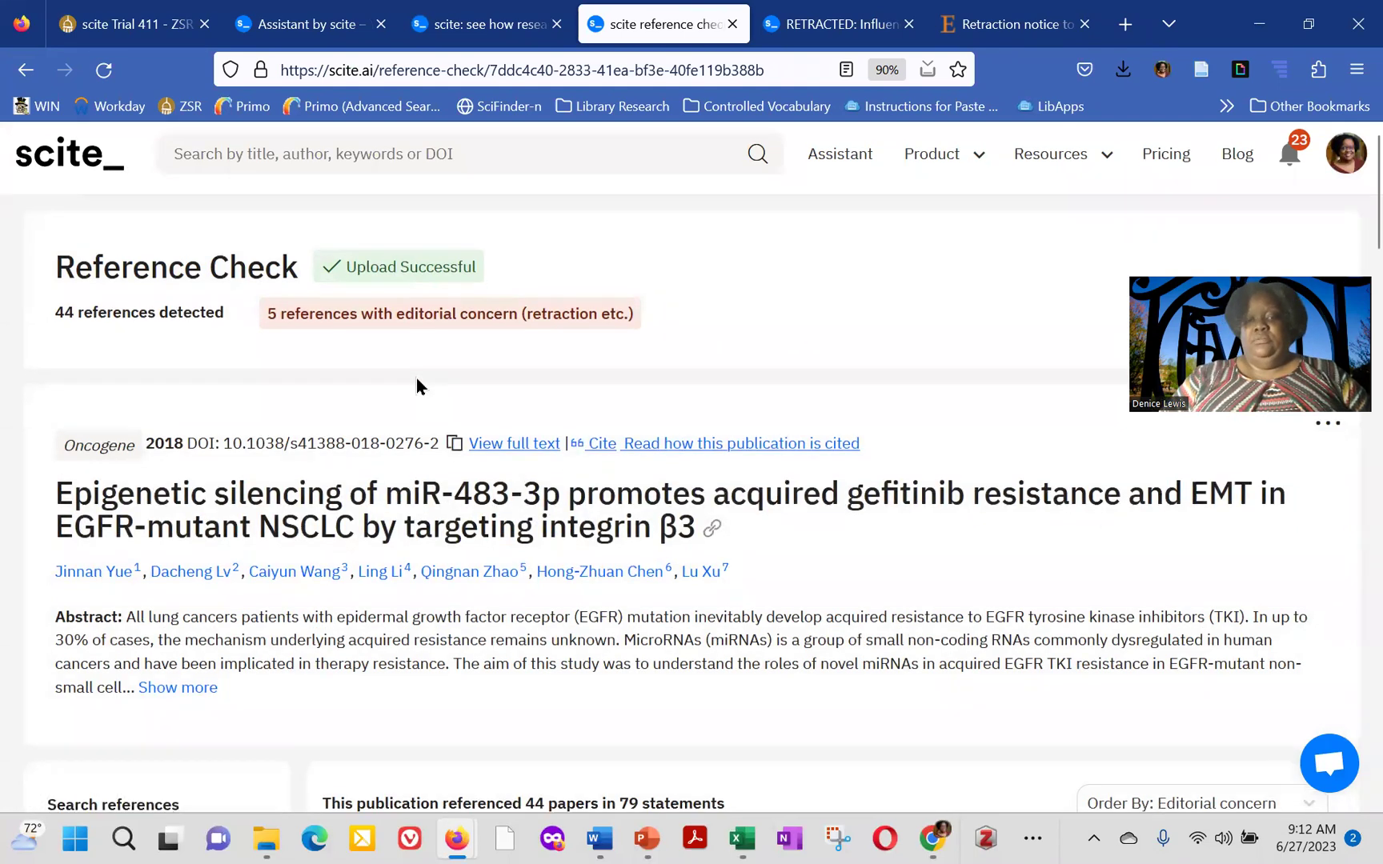
{"action": "scroll", "coordinate": [416, 380], "scroll_direction": "down", "scroll_amount": 5}
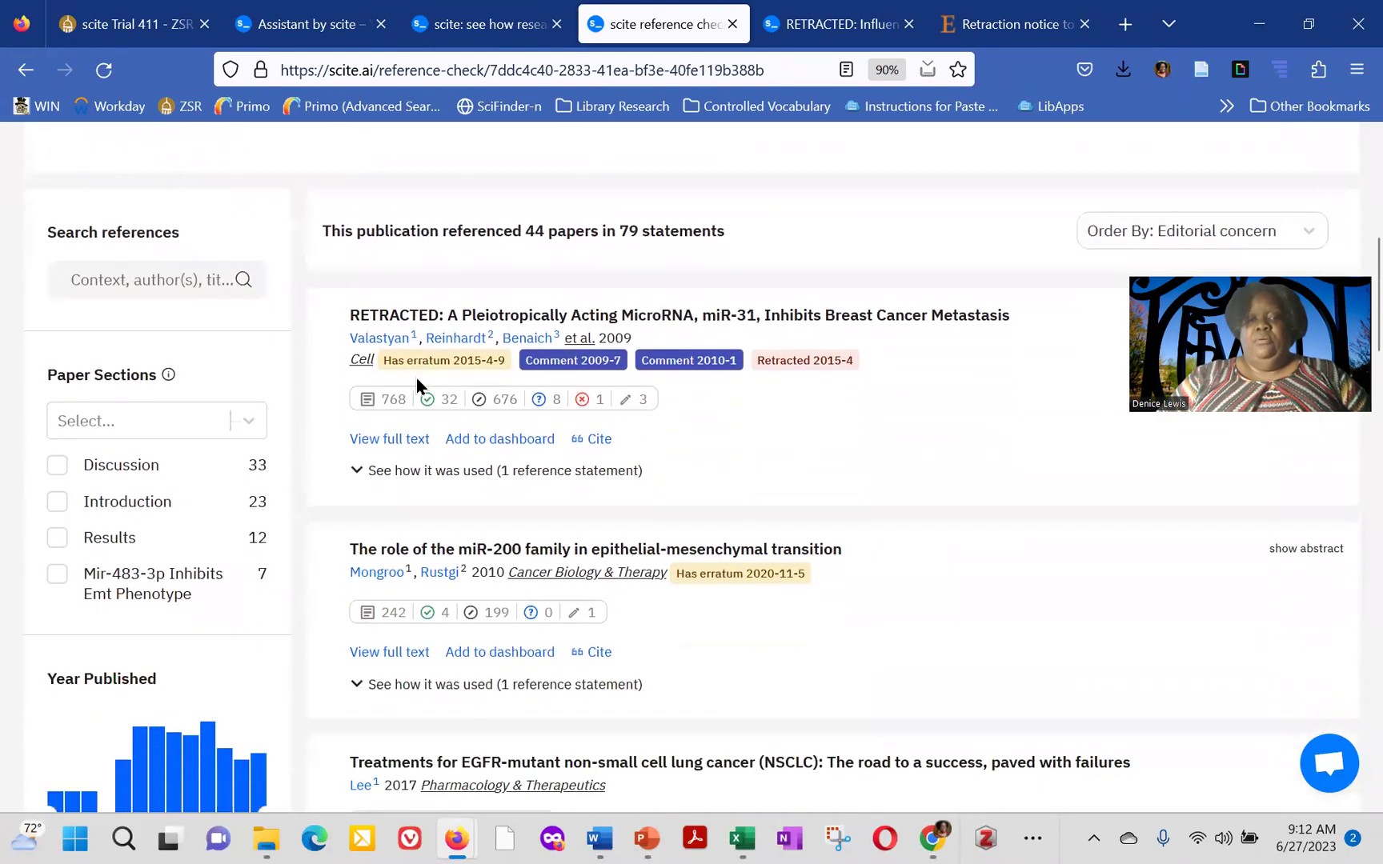
{"action": "scroll", "coordinate": [417, 380], "scroll_direction": "down", "scroll_amount": 3}
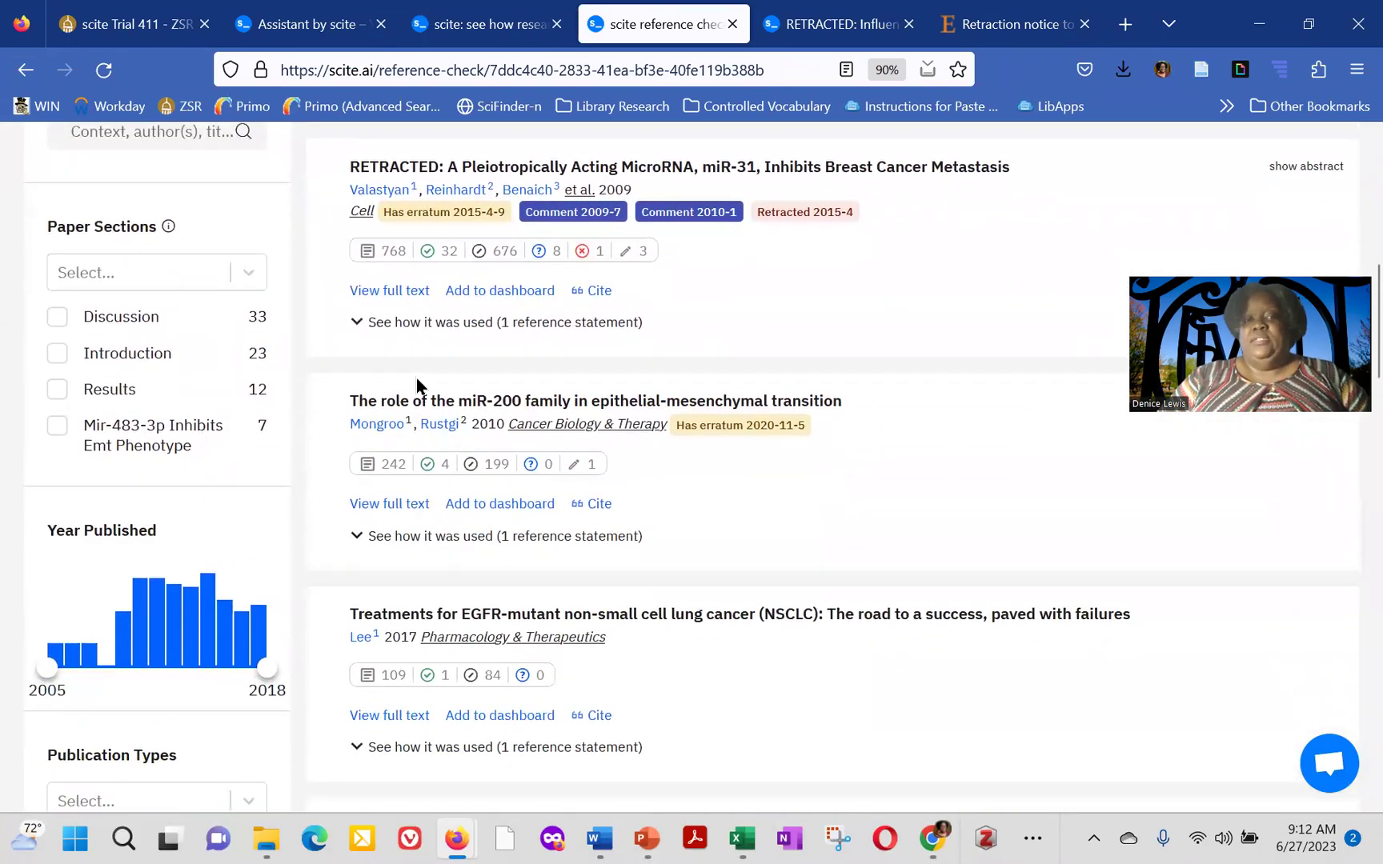